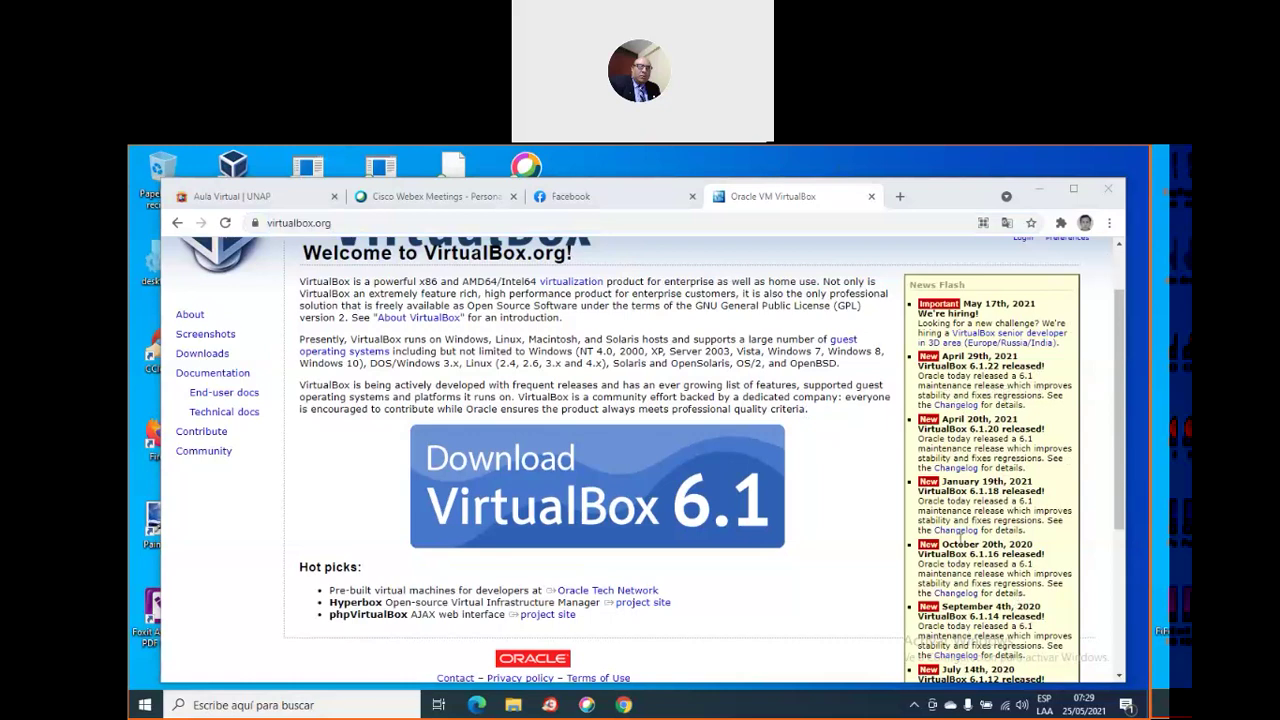
Open the VirtualBox 6.1 downloads page and download the VirtualBox 6.1.22 platform package for Windows hosts
{"action": "left_click", "coordinate": [593, 510]}
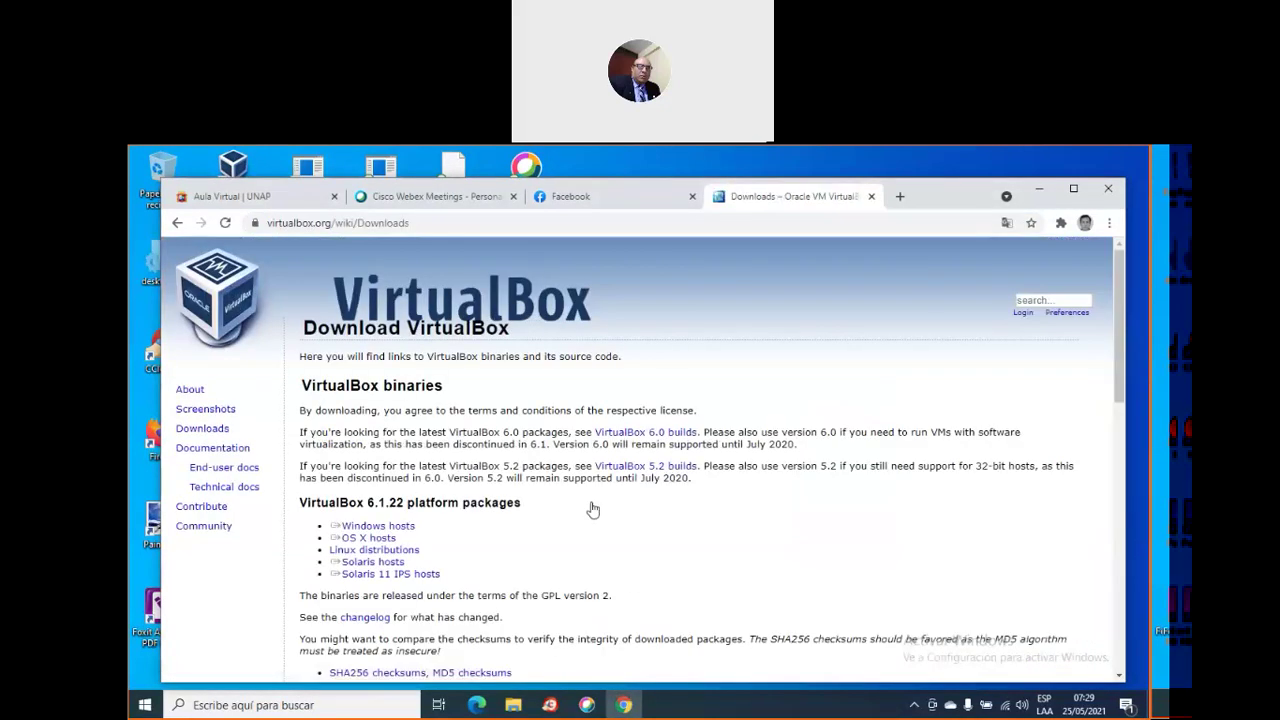
{"action": "scroll", "coordinate": [674, 533], "scroll_direction": "down", "scroll_amount": 3}
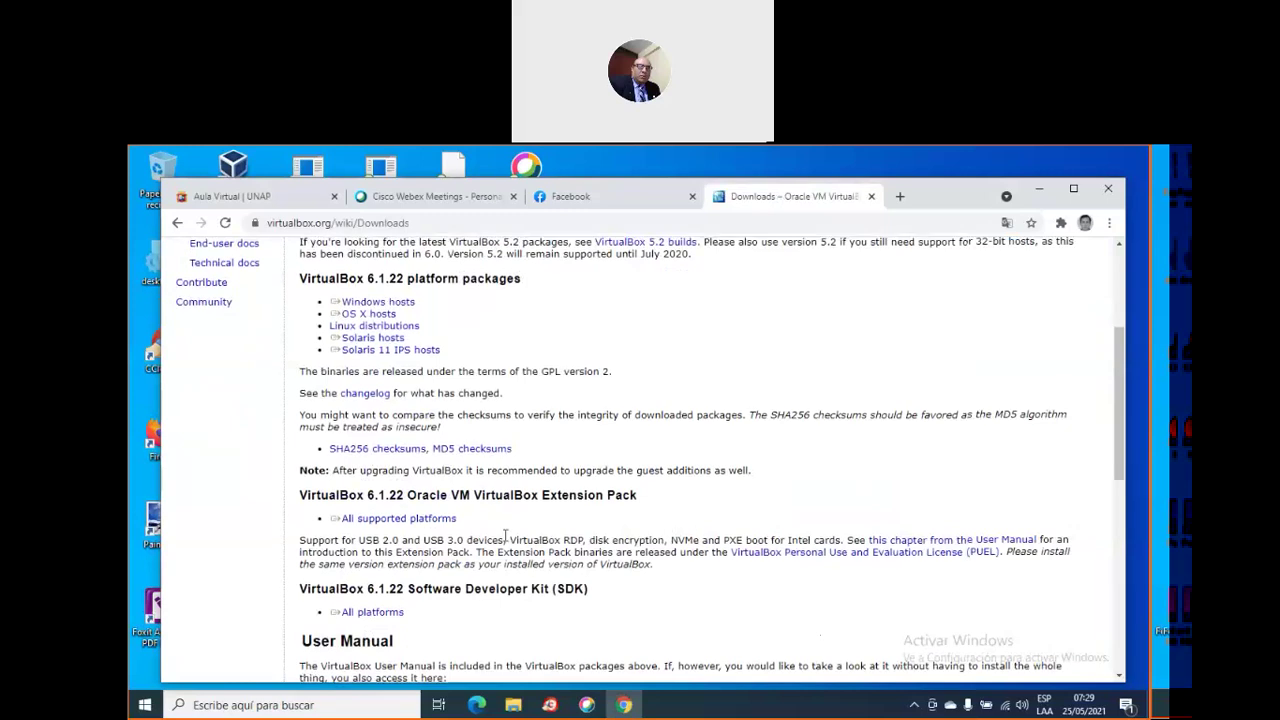
{"action": "scroll", "coordinate": [505, 537], "scroll_direction": "up", "scroll_amount": 3}
{"action": "left_click", "coordinate": [388, 528]}
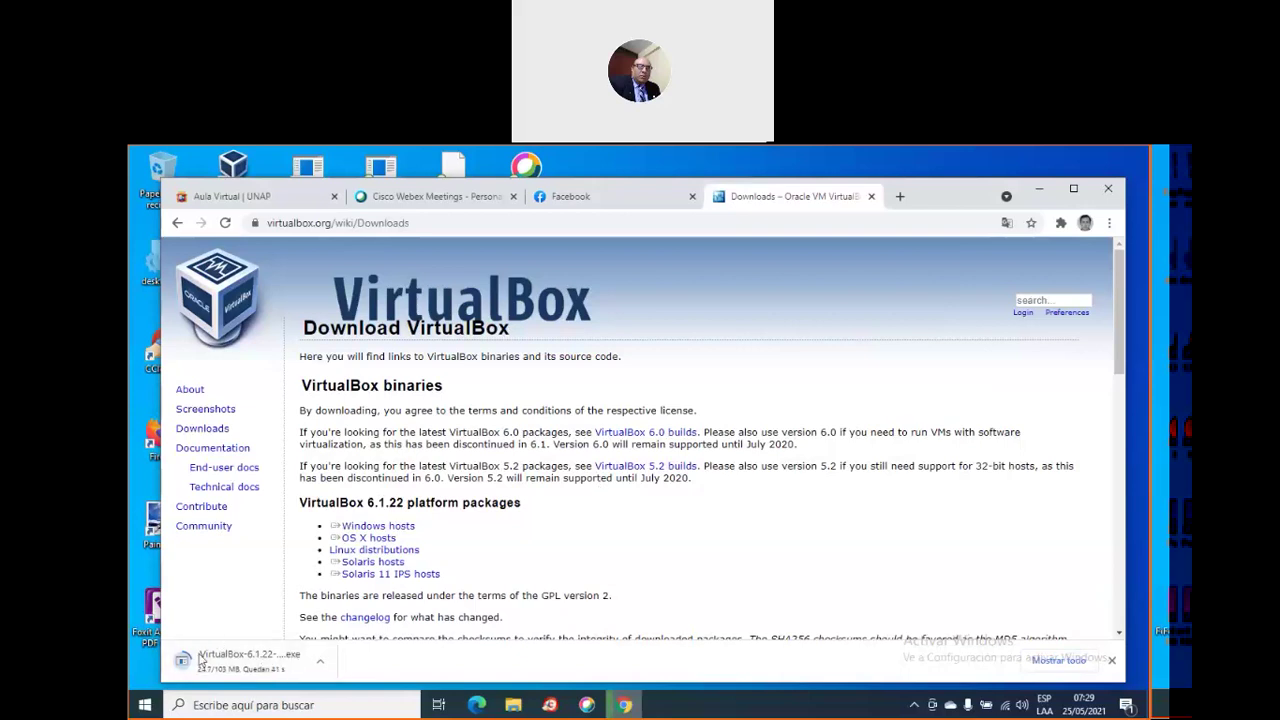
{"action": "double_click", "coordinate": [356, 619]}
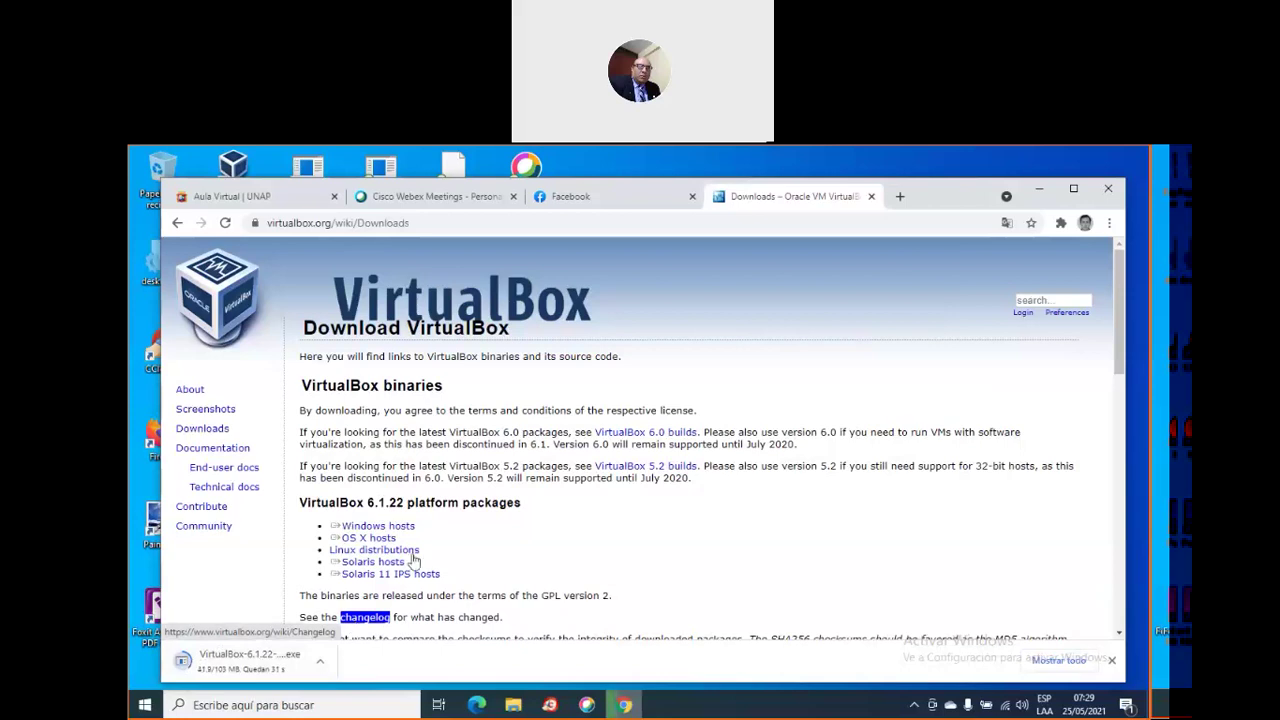
{"action": "left_click", "coordinate": [560, 590]}
Switch to the desktop, launch Oracle VM VirtualBox, move its manager window slightly up and minimize it
{"action": "left_click", "coordinate": [727, 173]}
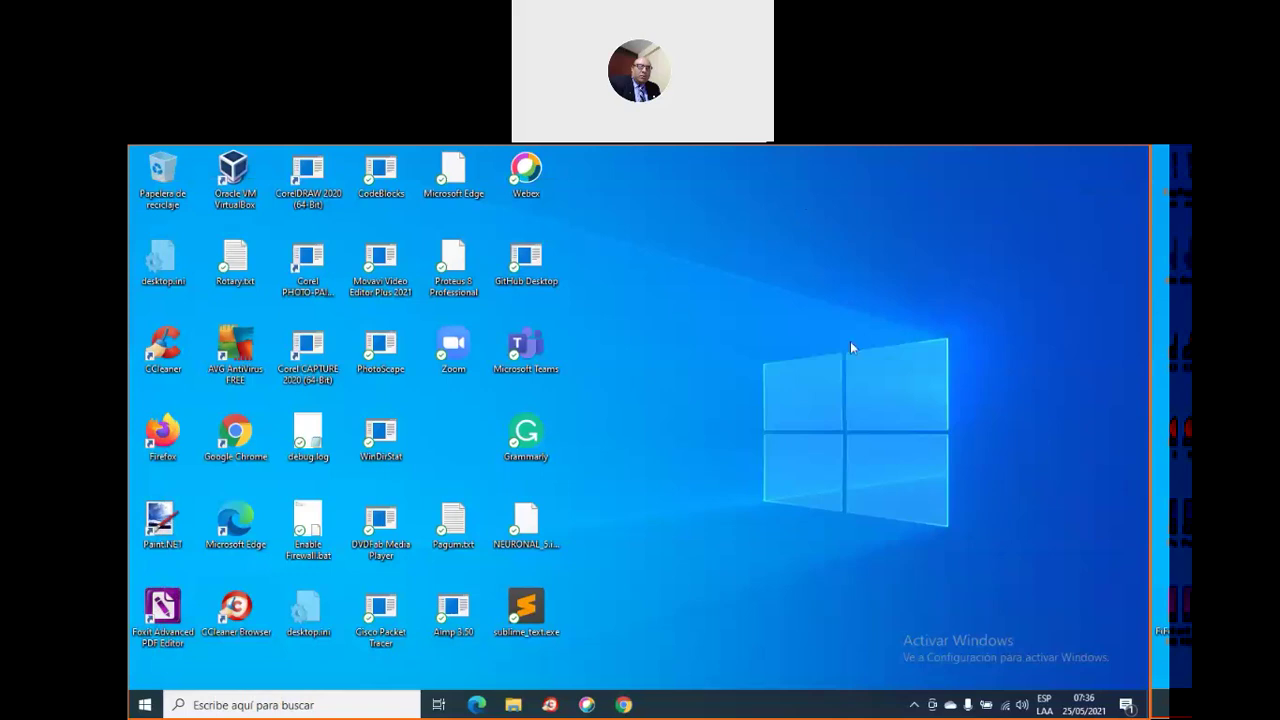
{"action": "left_click", "coordinate": [526, 262]}
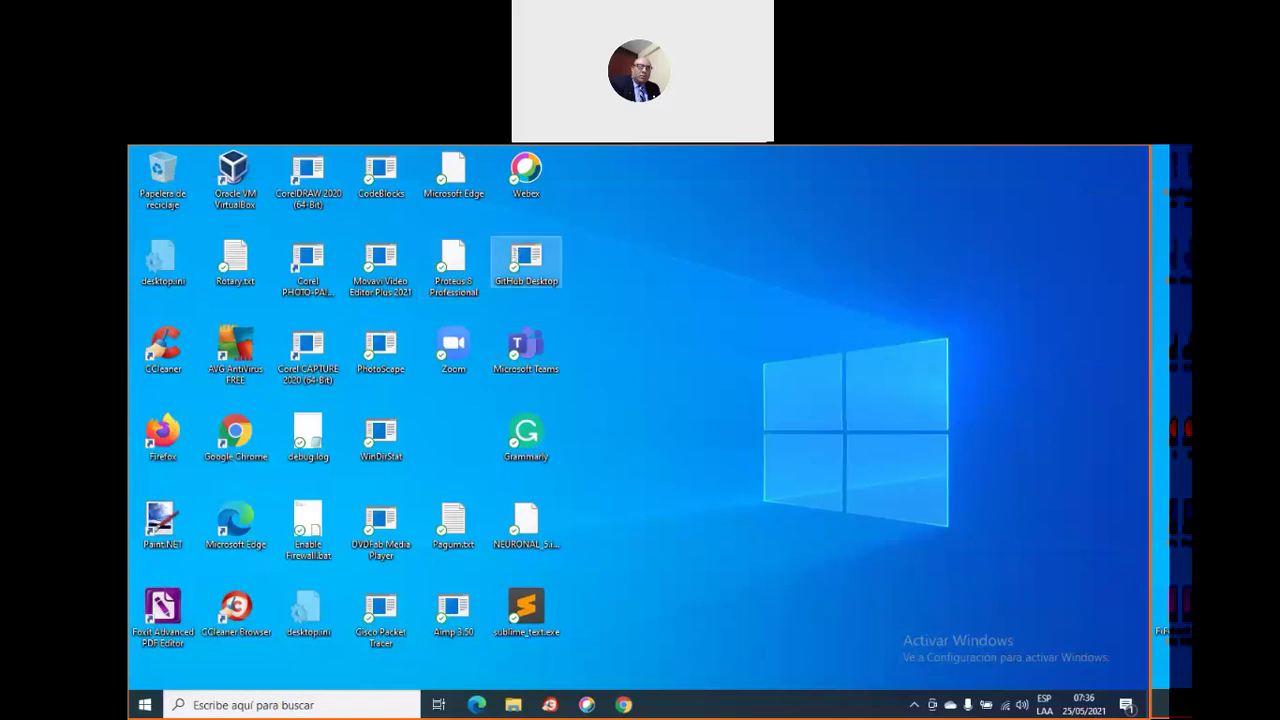
{"action": "left_click", "coordinate": [226, 168]}
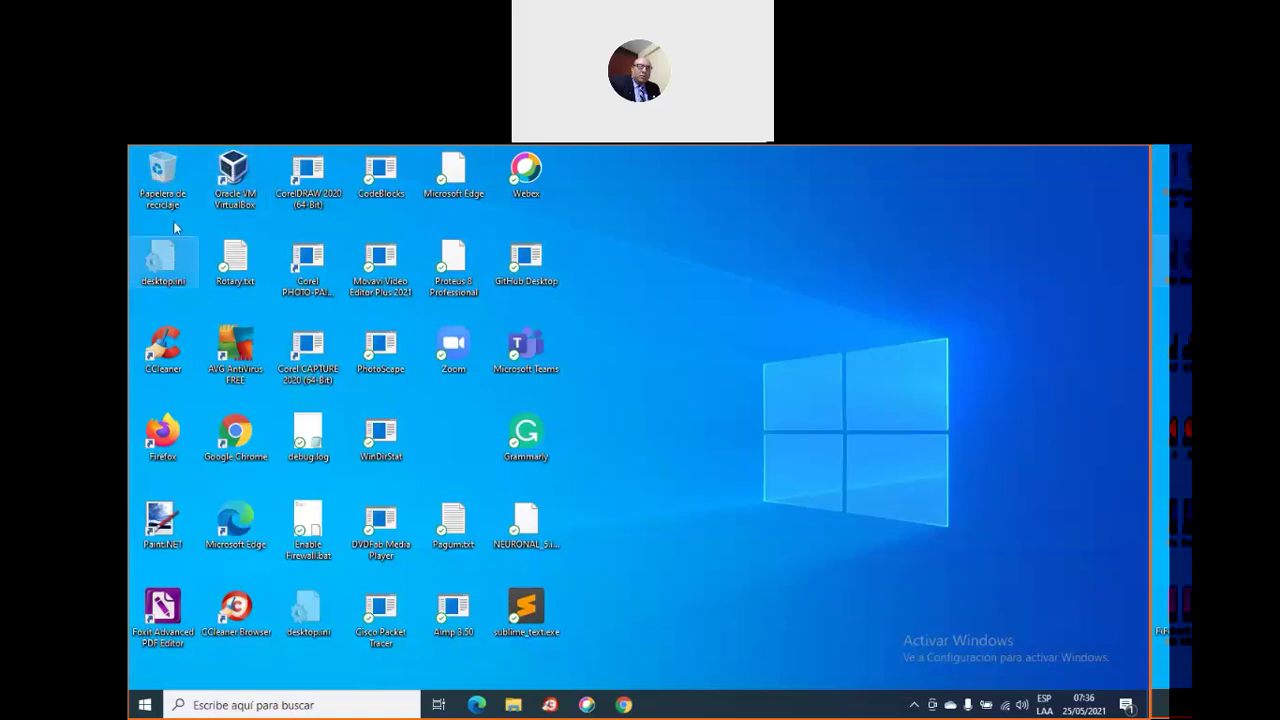
{"action": "double_click", "coordinate": [236, 172]}
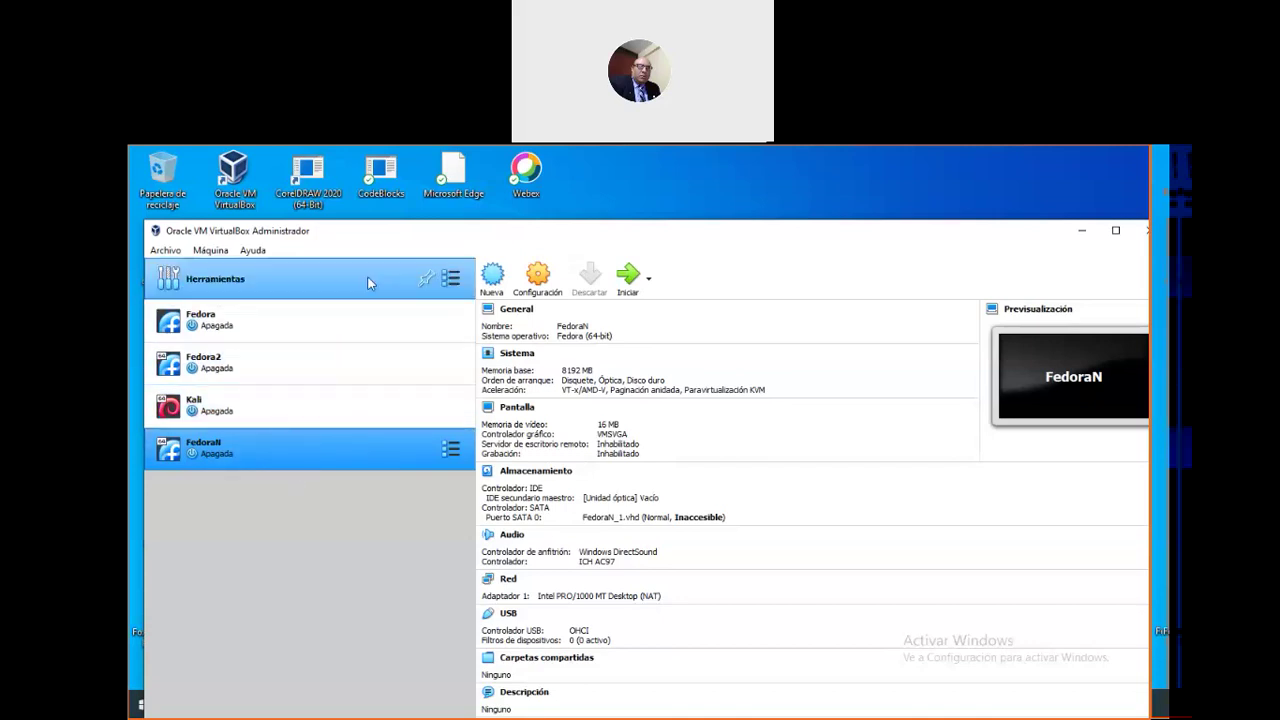
{"action": "left_click_drag", "start_coordinate": [815, 225], "coordinate": [812, 206]}
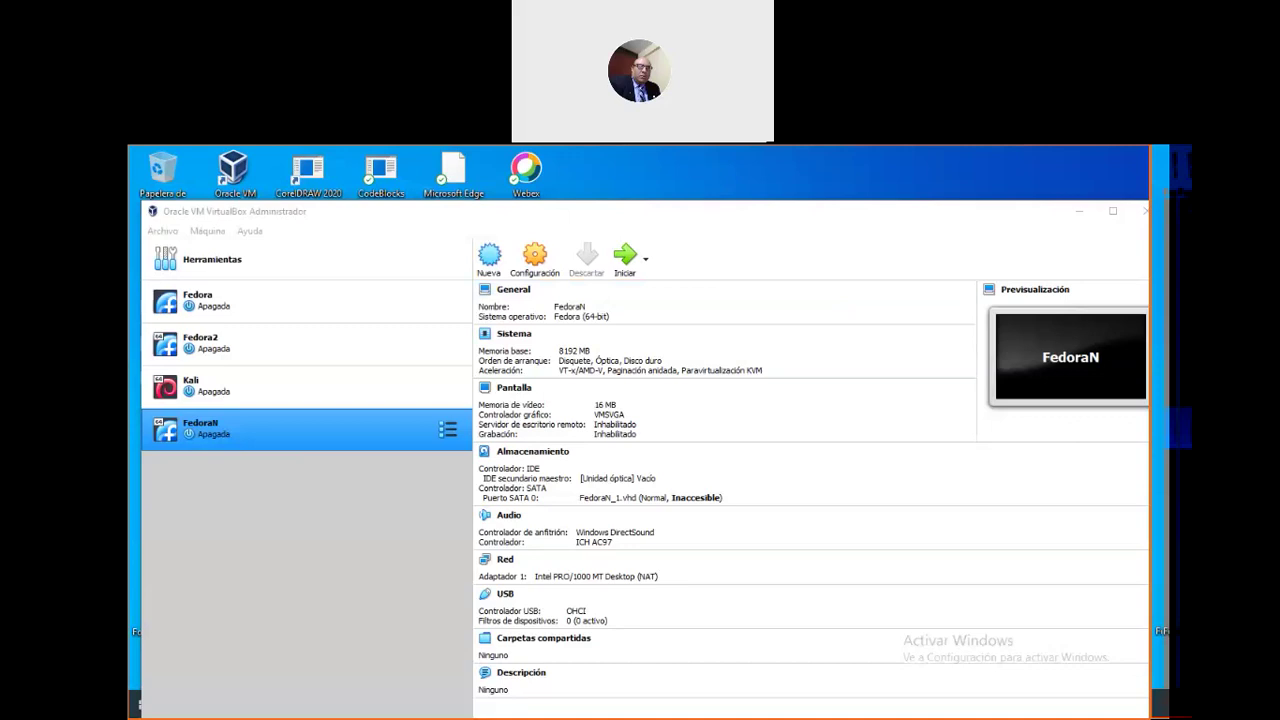
{"action": "left_click", "coordinate": [1080, 215]}
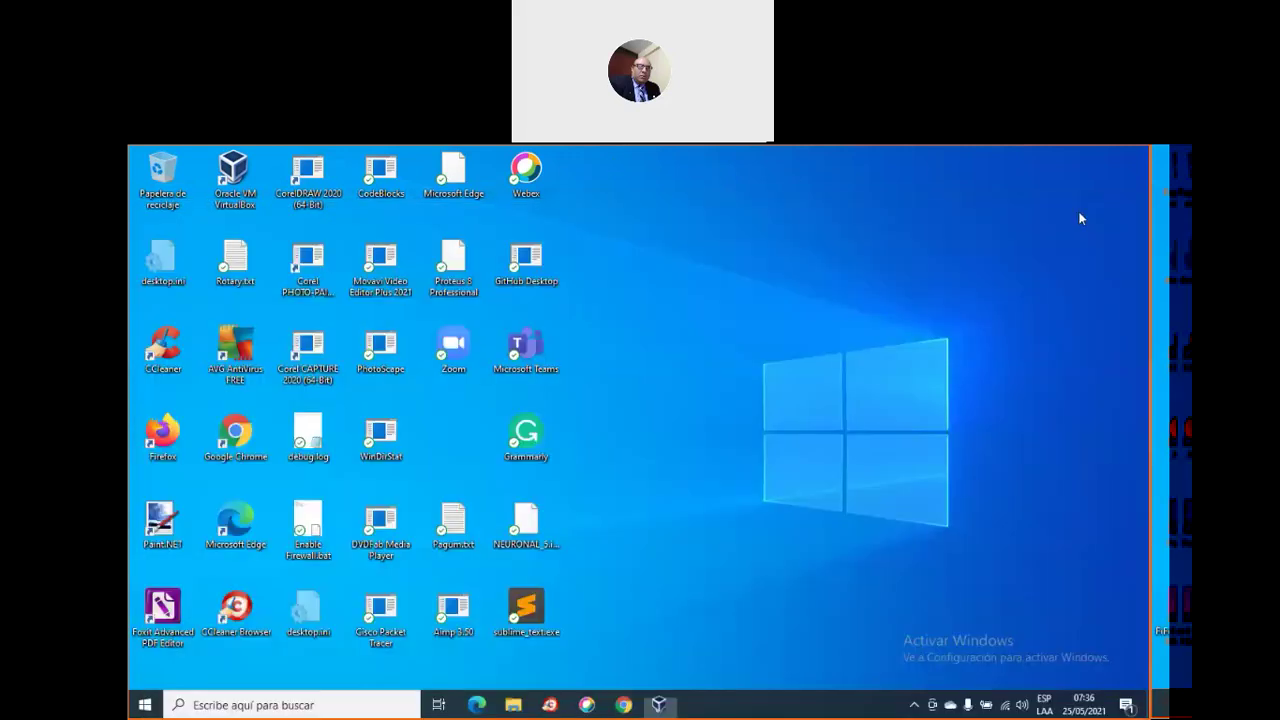
Return to Chrome, search Google for "fedora iso" in a new tab and open the "Descargar Fedora Workstation" result
{"action": "left_click", "coordinate": [623, 704]}
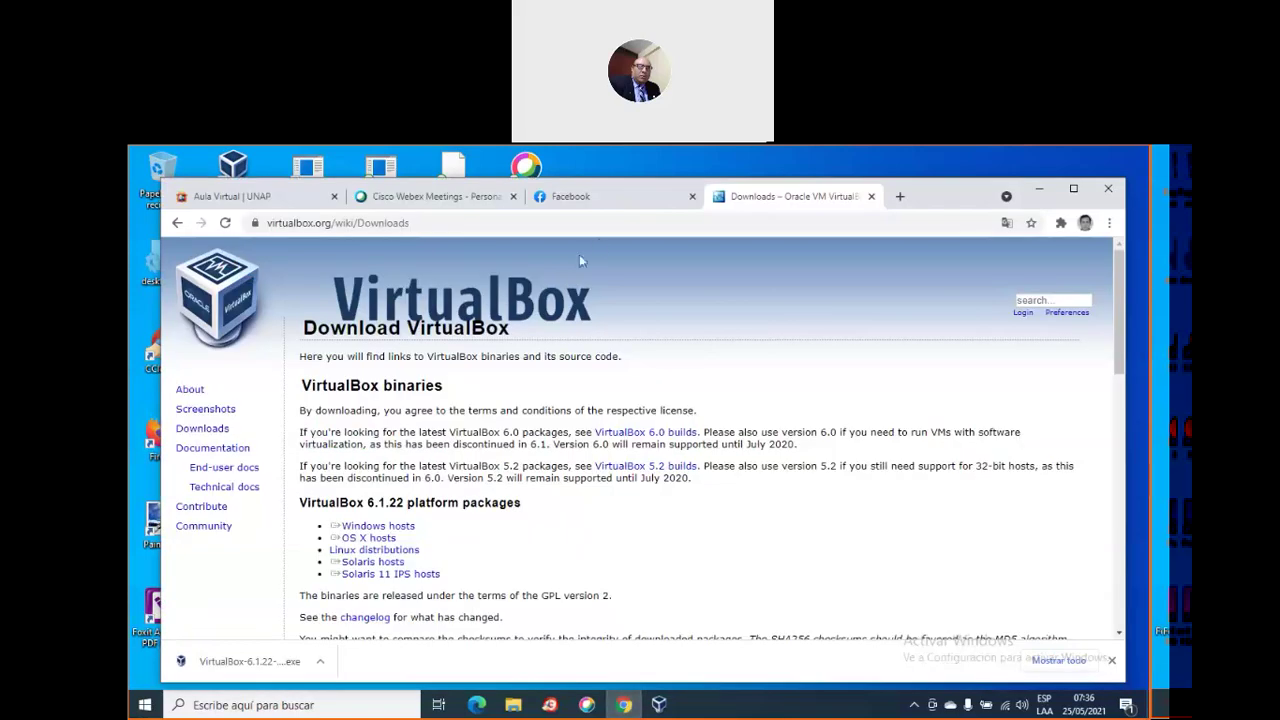
{"action": "left_click", "coordinate": [899, 197]}
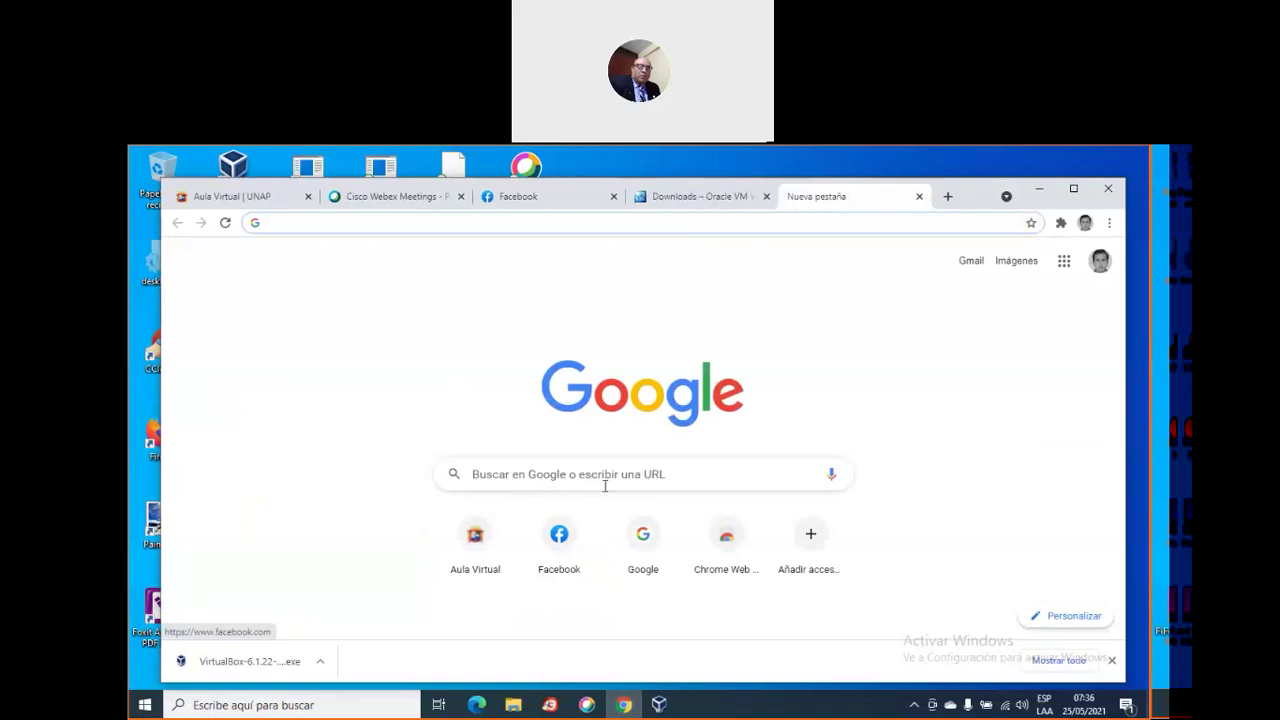
{"action": "left_click", "coordinate": [612, 478]}
{"action": "type", "text": "fed"}
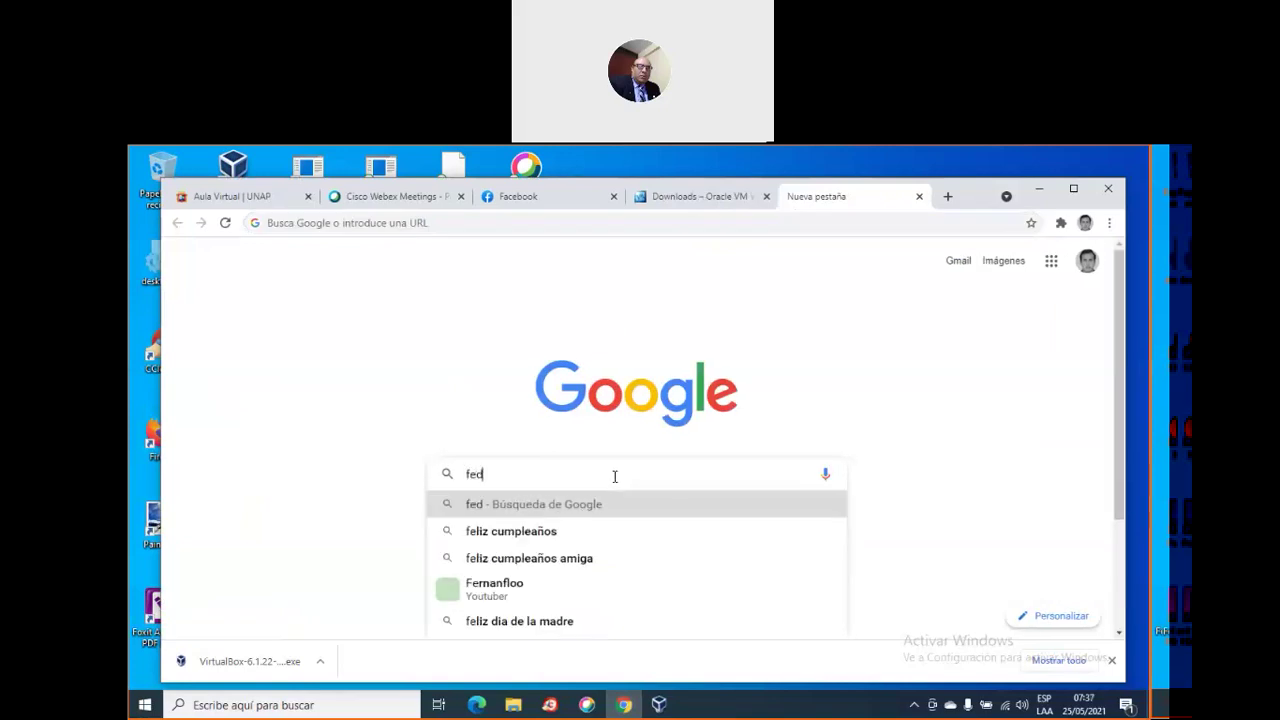
{"action": "type", "text": "ora iso"}
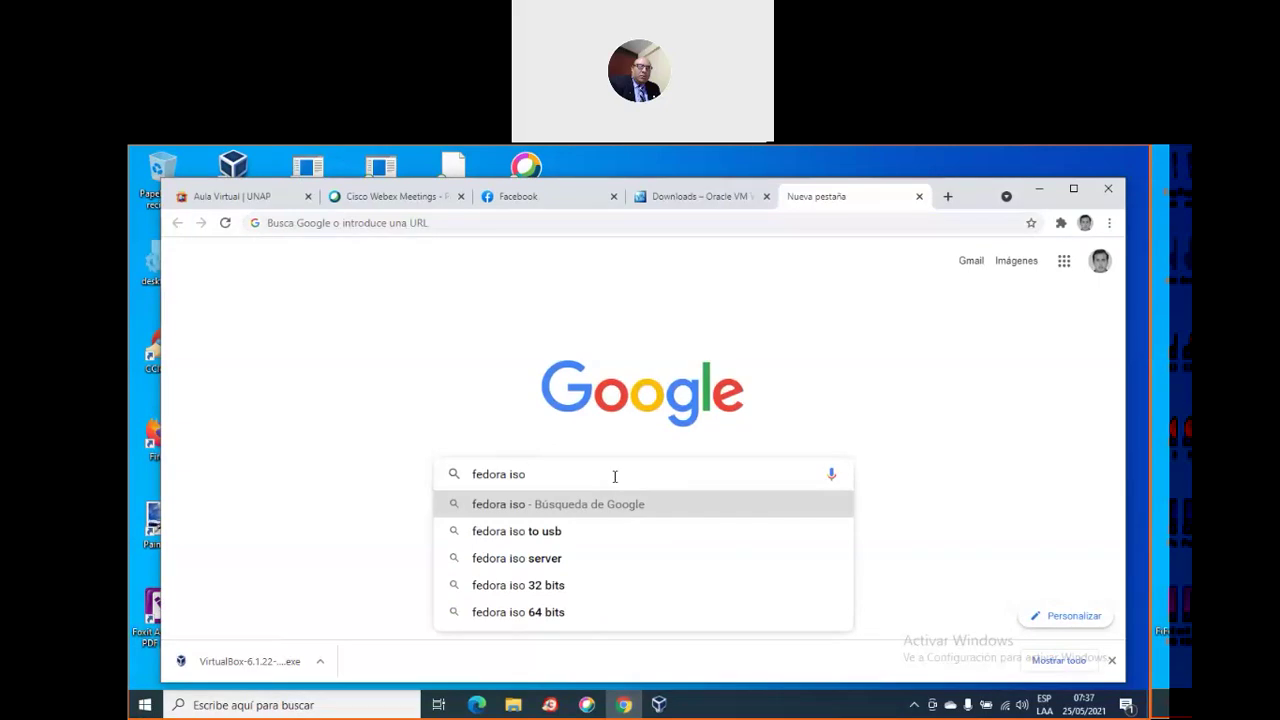
{"action": "key", "text": "Return"}
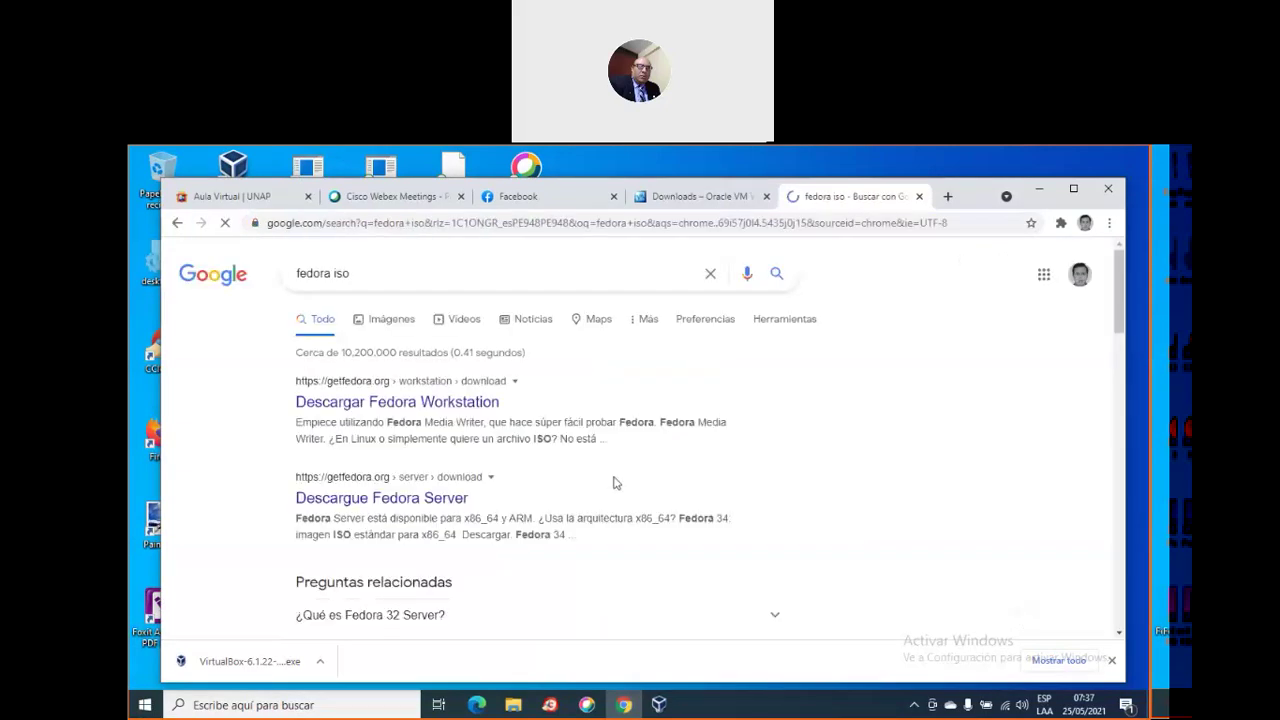
{"action": "left_click", "coordinate": [397, 400]}
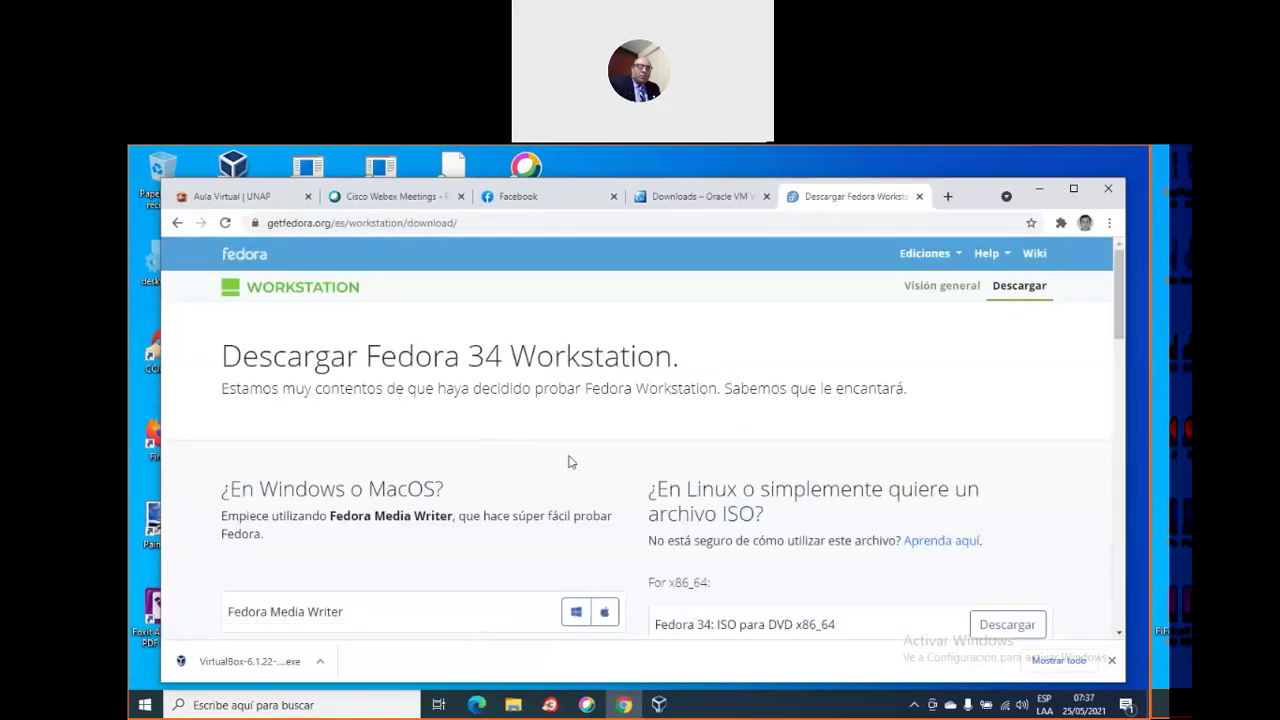
Copy the web address of the Fedora Workstation download page
{"action": "left_click", "coordinate": [482, 224]}
{"action": "key", "text": "ctrl+c"}
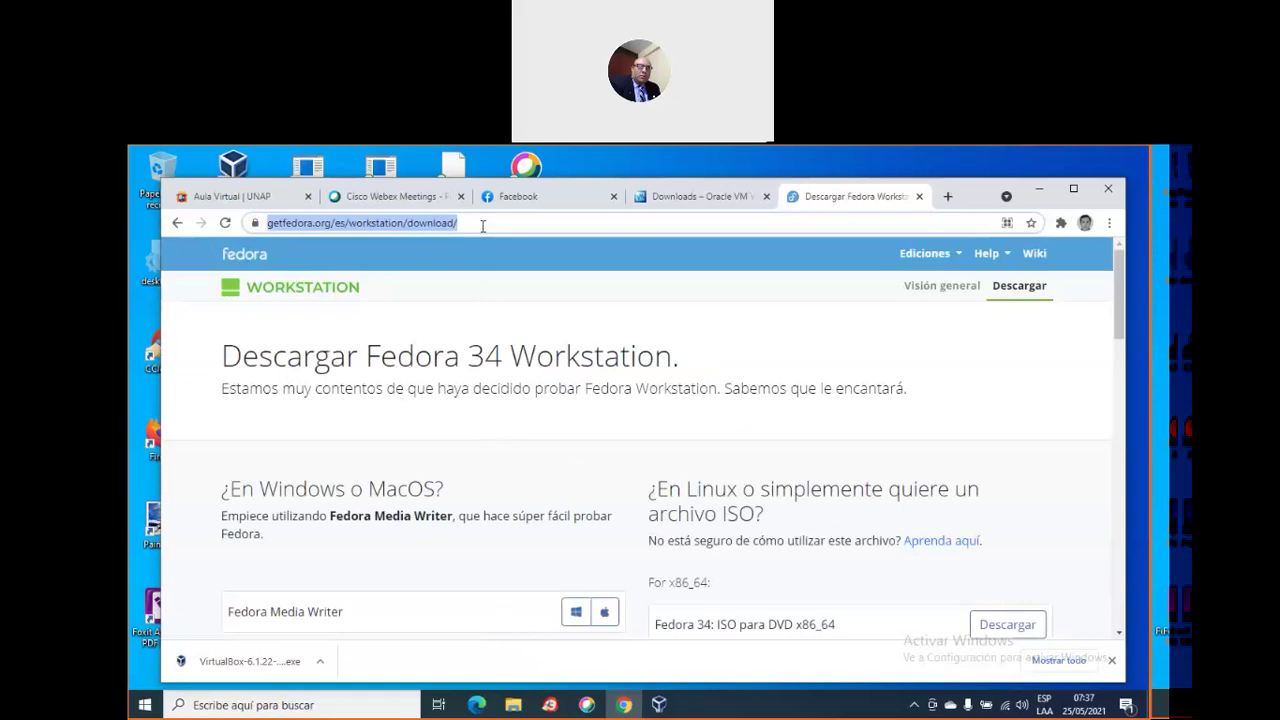
{"action": "left_click", "coordinate": [513, 704]}
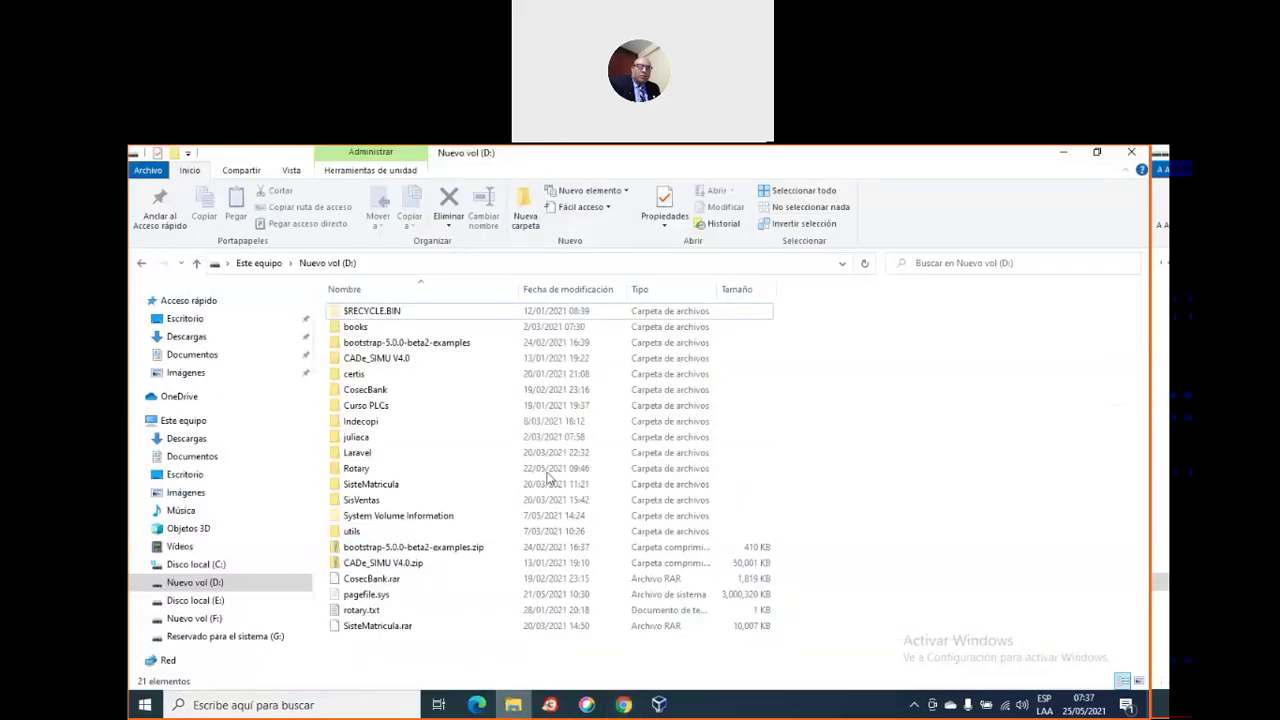
{"action": "left_click", "coordinate": [1063, 152]}
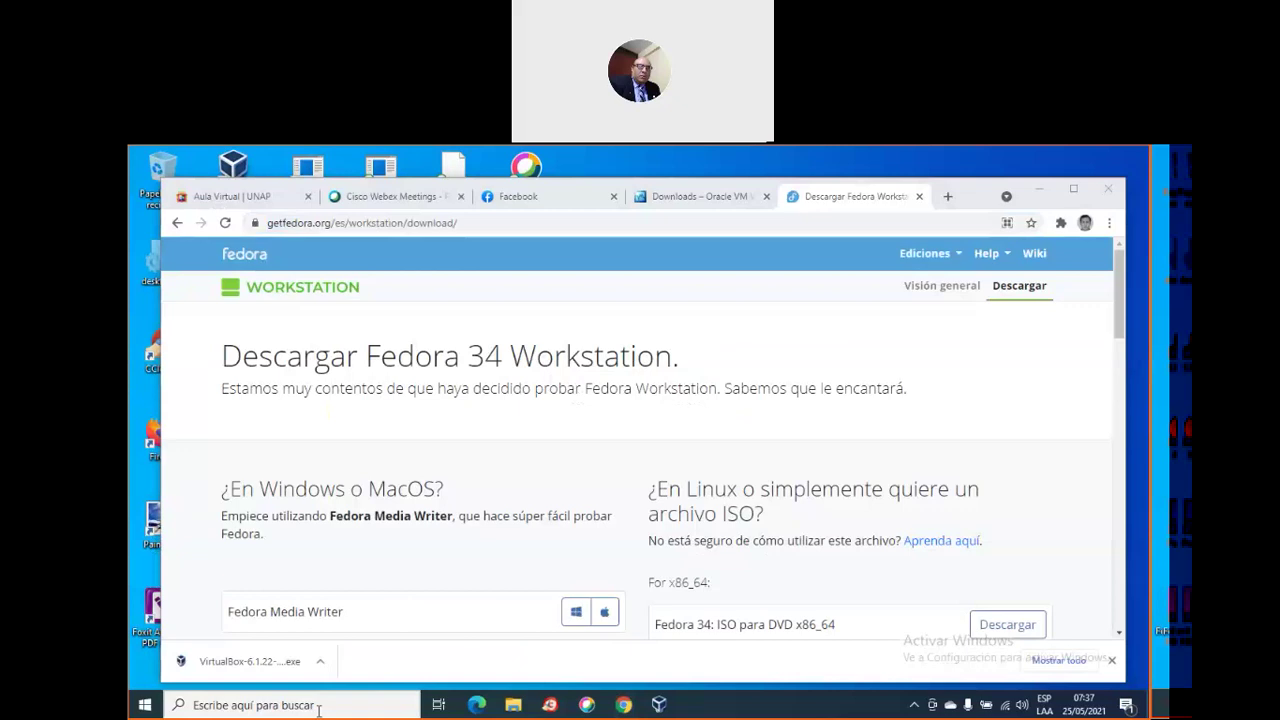
Launch Word, create a blank document and paste the copied Fedora download address on its own line
{"action": "left_click", "coordinate": [318, 708]}
{"action": "type", "text": "word"}
{"action": "key", "text": "Return"}
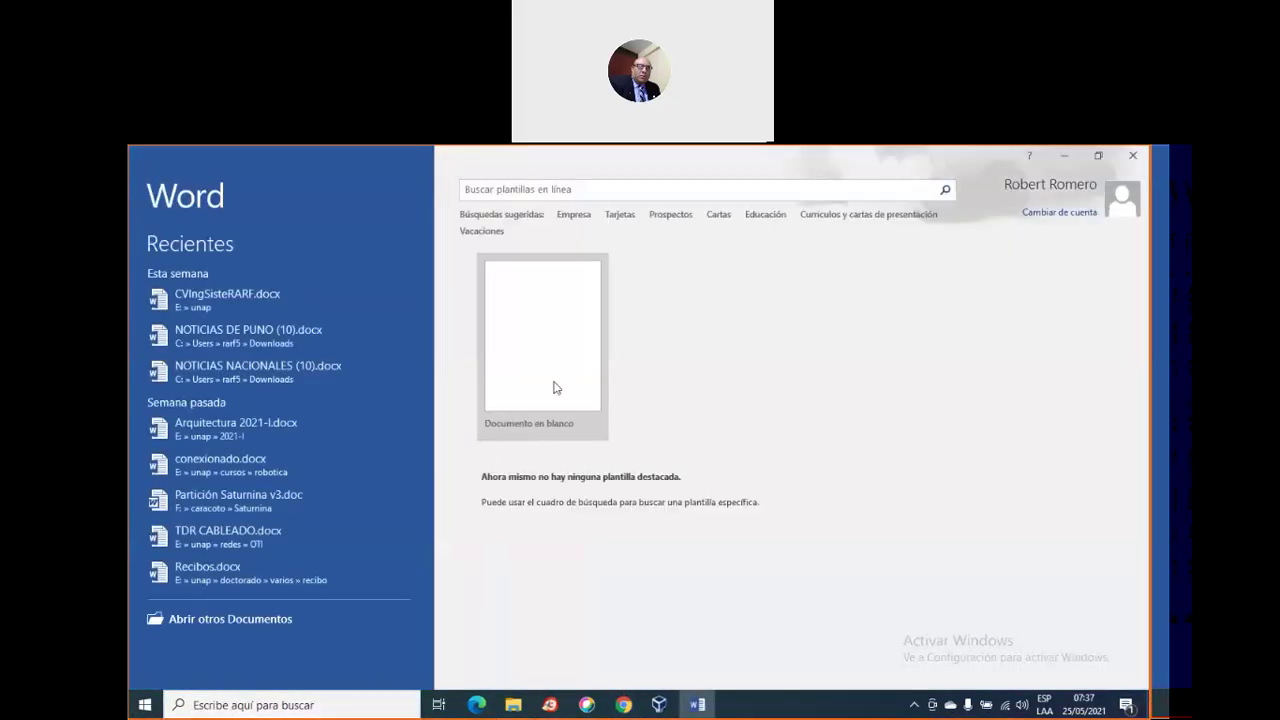
{"action": "left_click", "coordinate": [553, 386]}
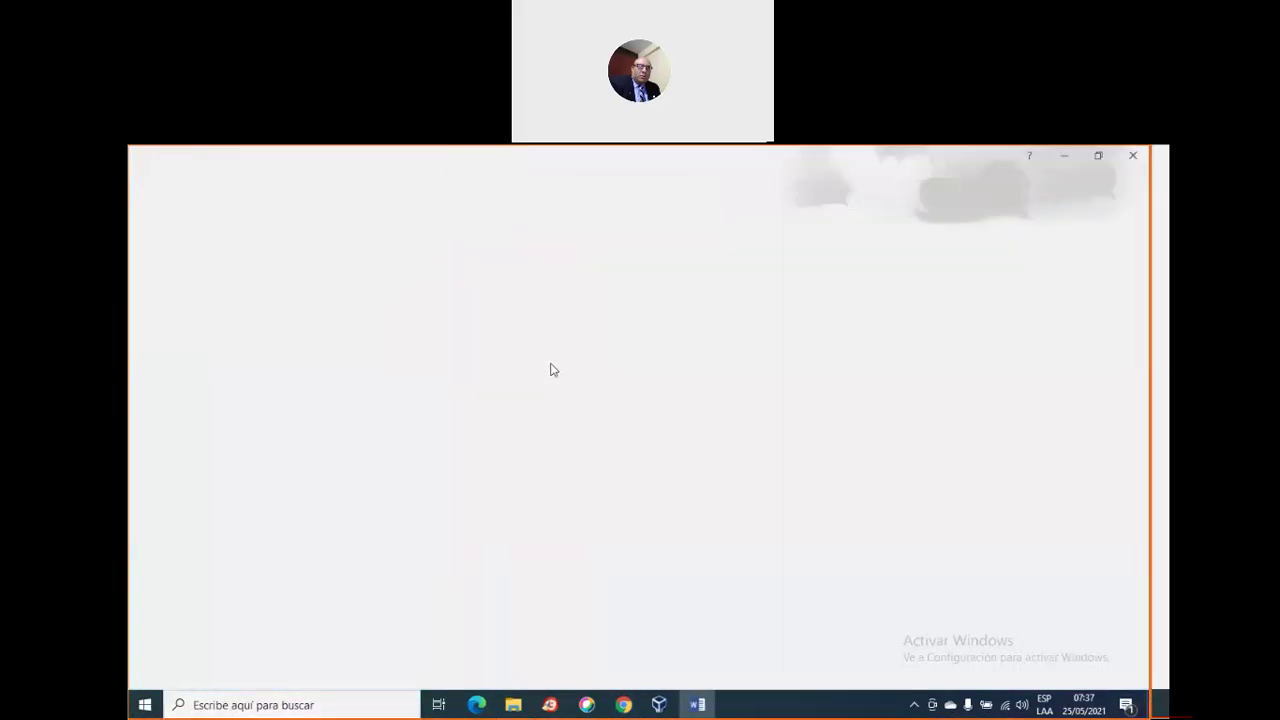
{"action": "key", "text": "ctrl+v"}
{"action": "key", "text": "Return"}
Select the pasted Fedora link and set its font size to 24
{"action": "left_click", "coordinate": [409, 369]}
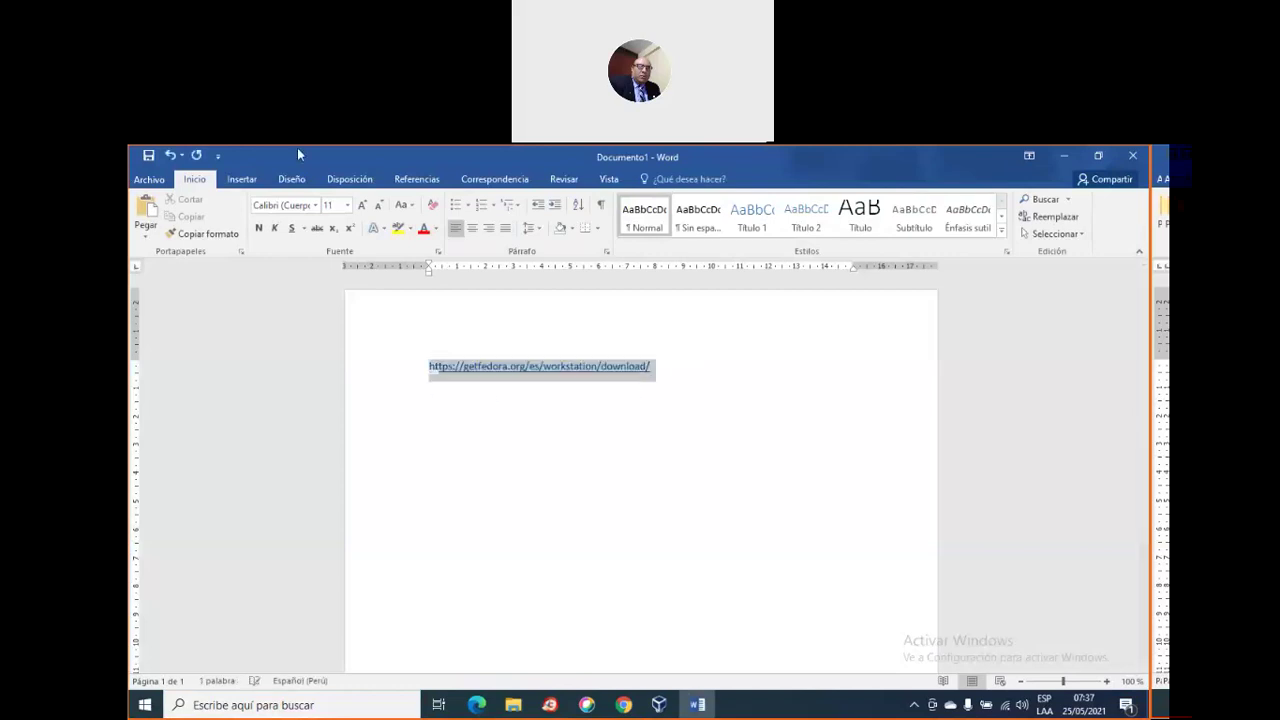
{"action": "left_click", "coordinate": [347, 205]}
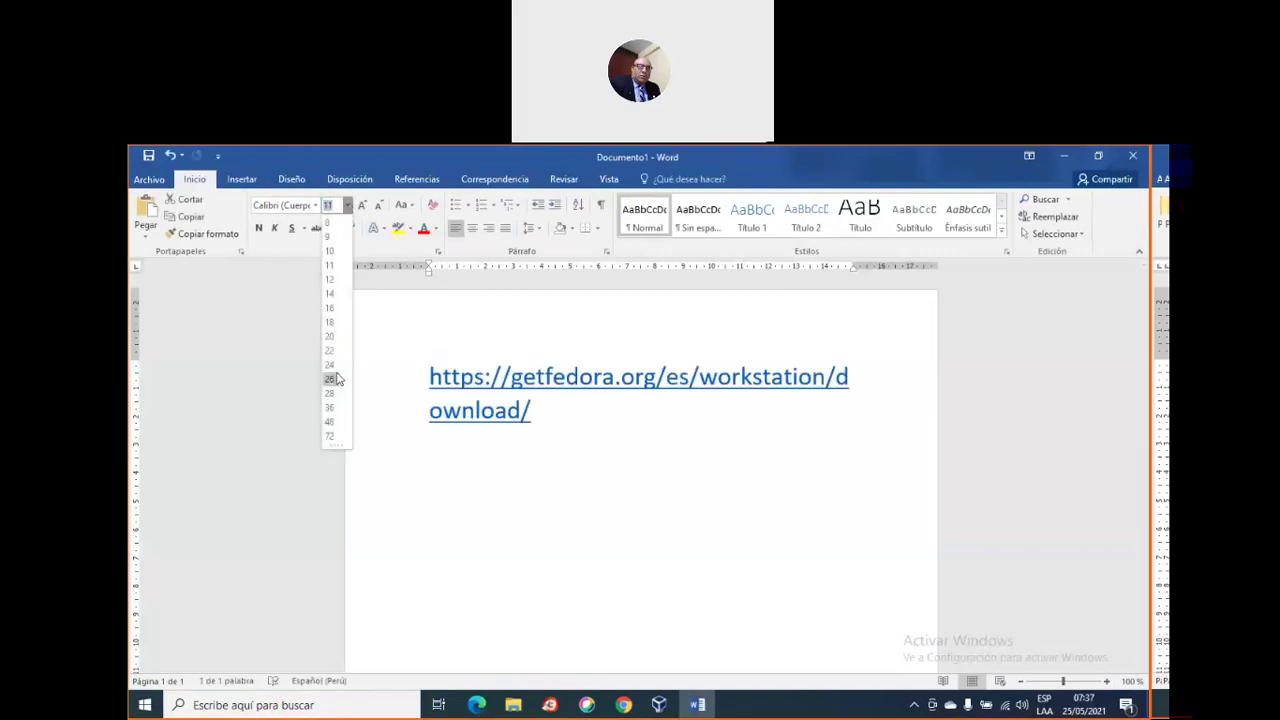
{"action": "key", "text": "Escape"}
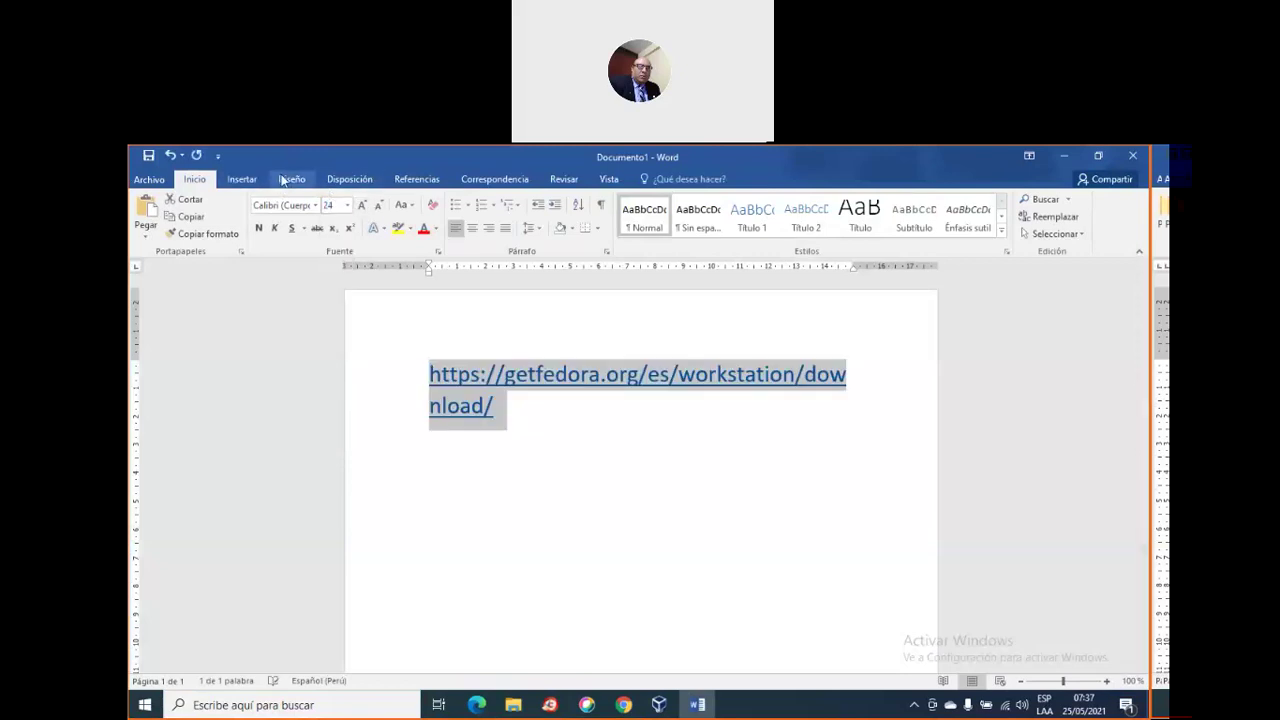
Change the document's page orientation to landscape
{"action": "left_click", "coordinate": [285, 179]}
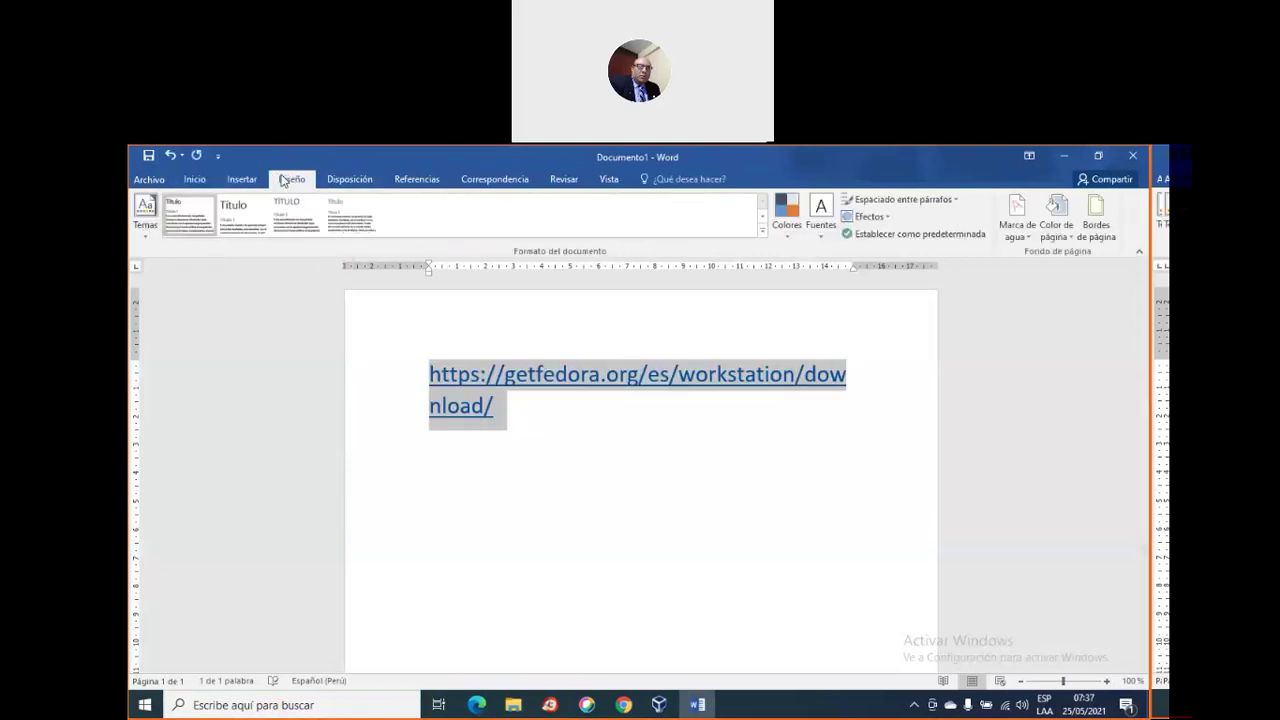
{"action": "left_click", "coordinate": [350, 180]}
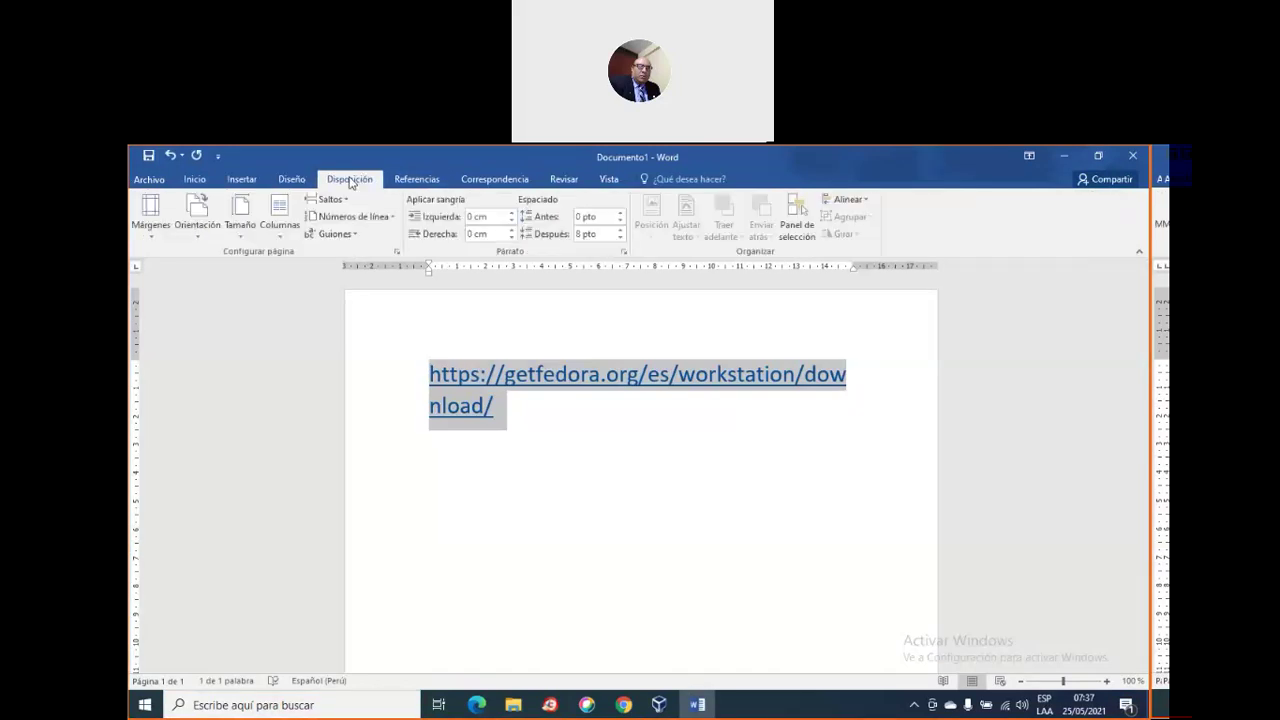
{"action": "left_click", "coordinate": [196, 228]}
{"action": "left_click", "coordinate": [208, 291]}
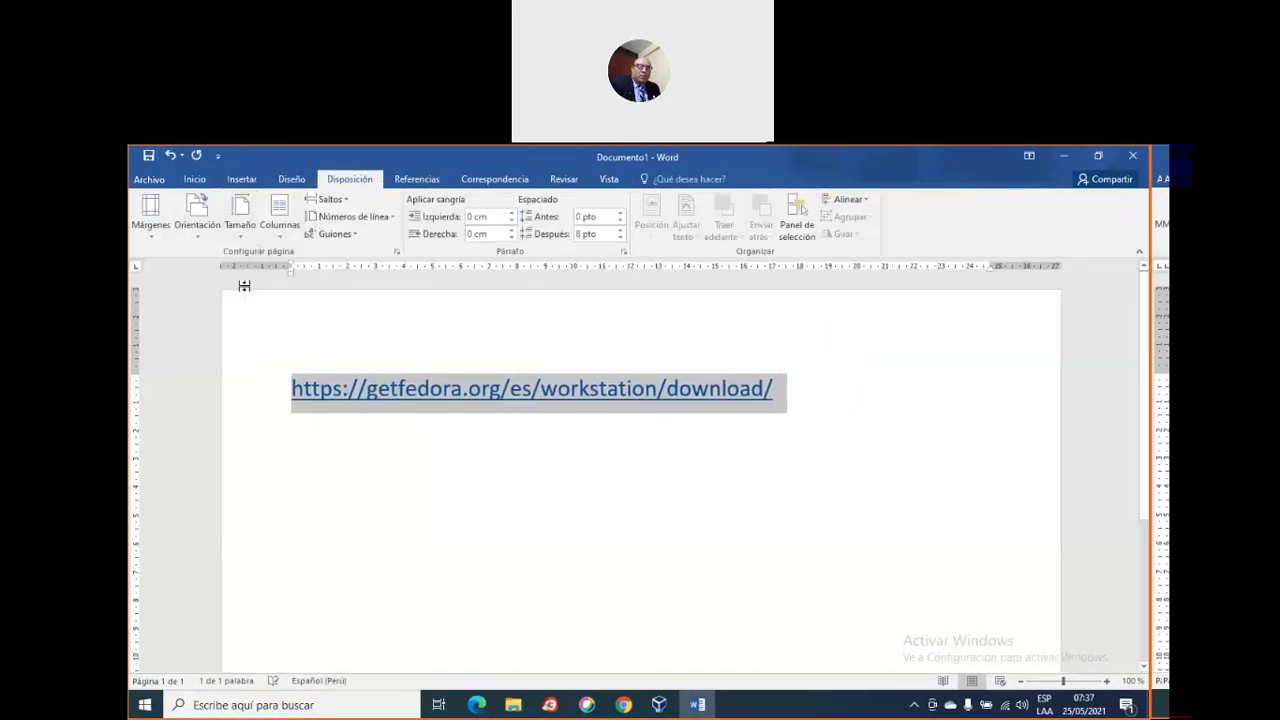
Enlarge the Fedora link's font size, trying 48 and settling on 28
{"action": "left_click", "coordinate": [194, 179]}
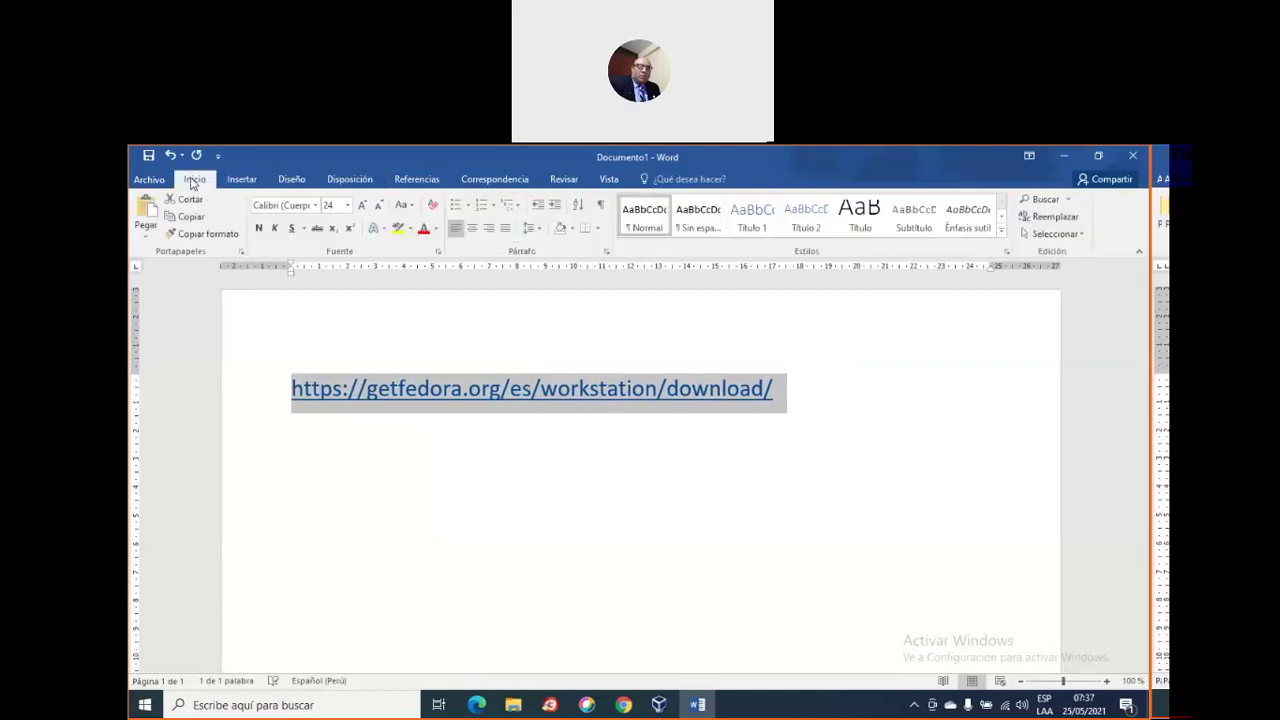
{"action": "left_click", "coordinate": [348, 205]}
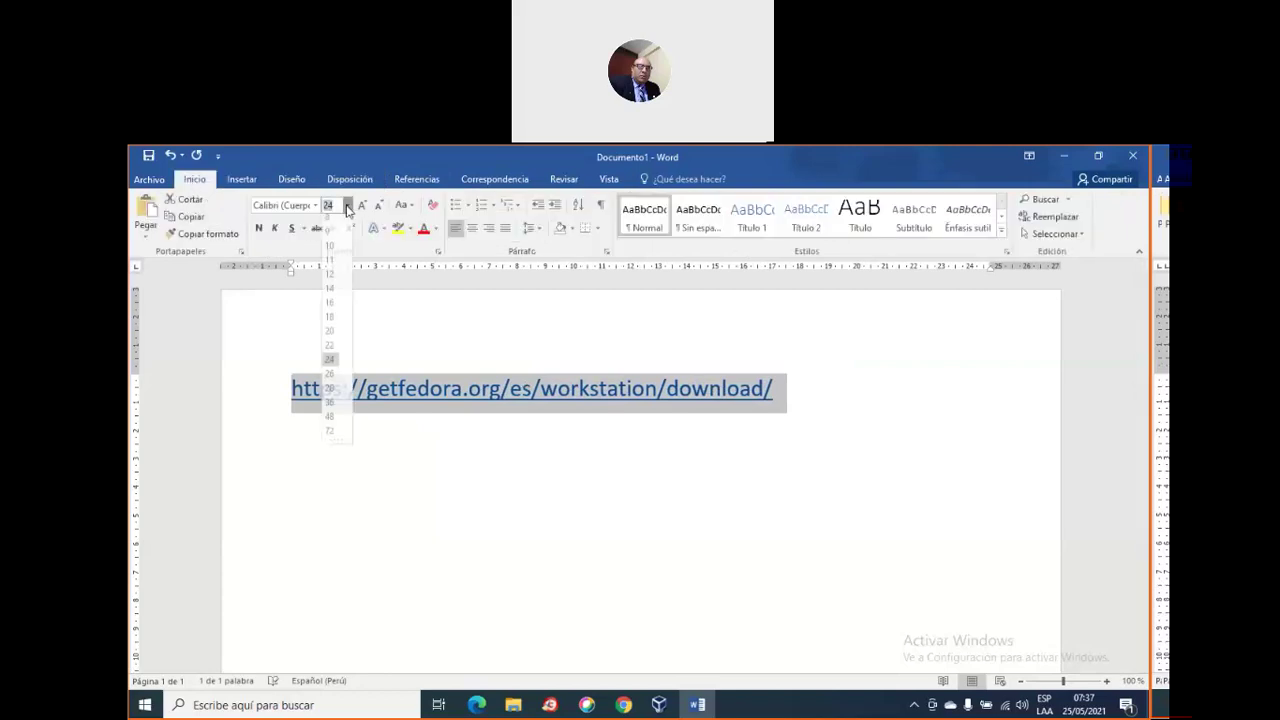
{"action": "left_click", "coordinate": [333, 424]}
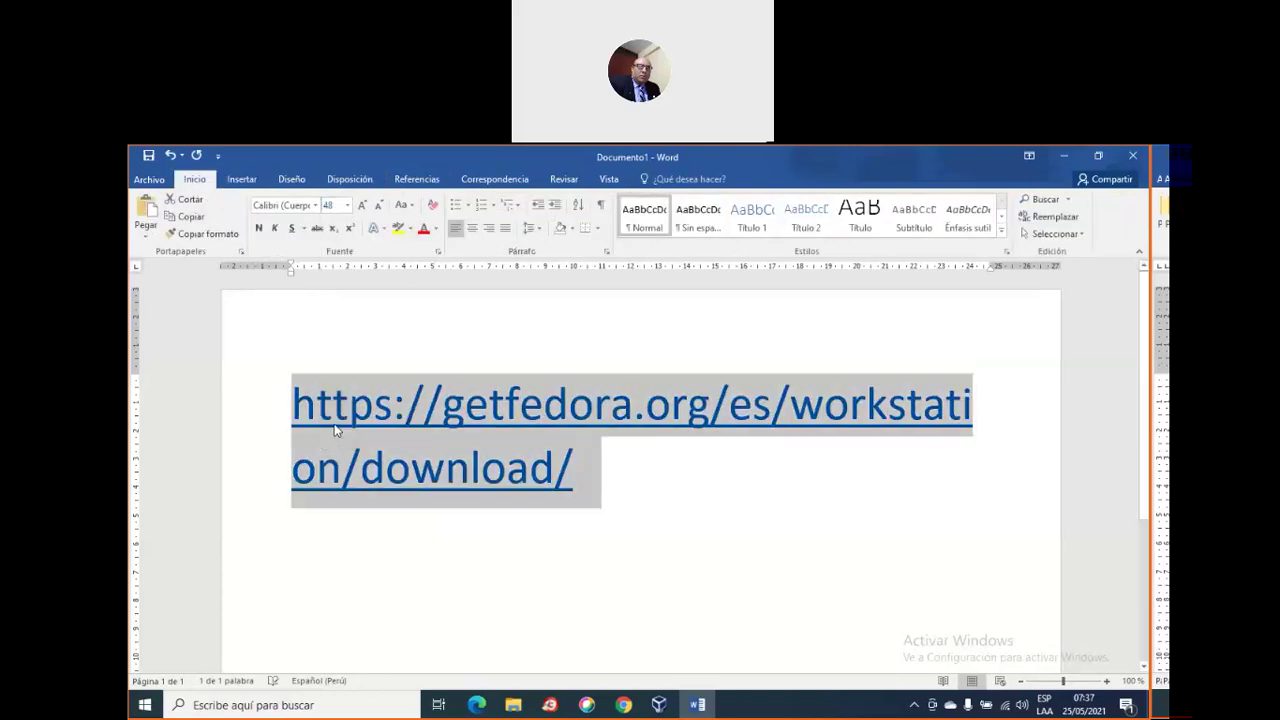
{"action": "left_click", "coordinate": [348, 205]}
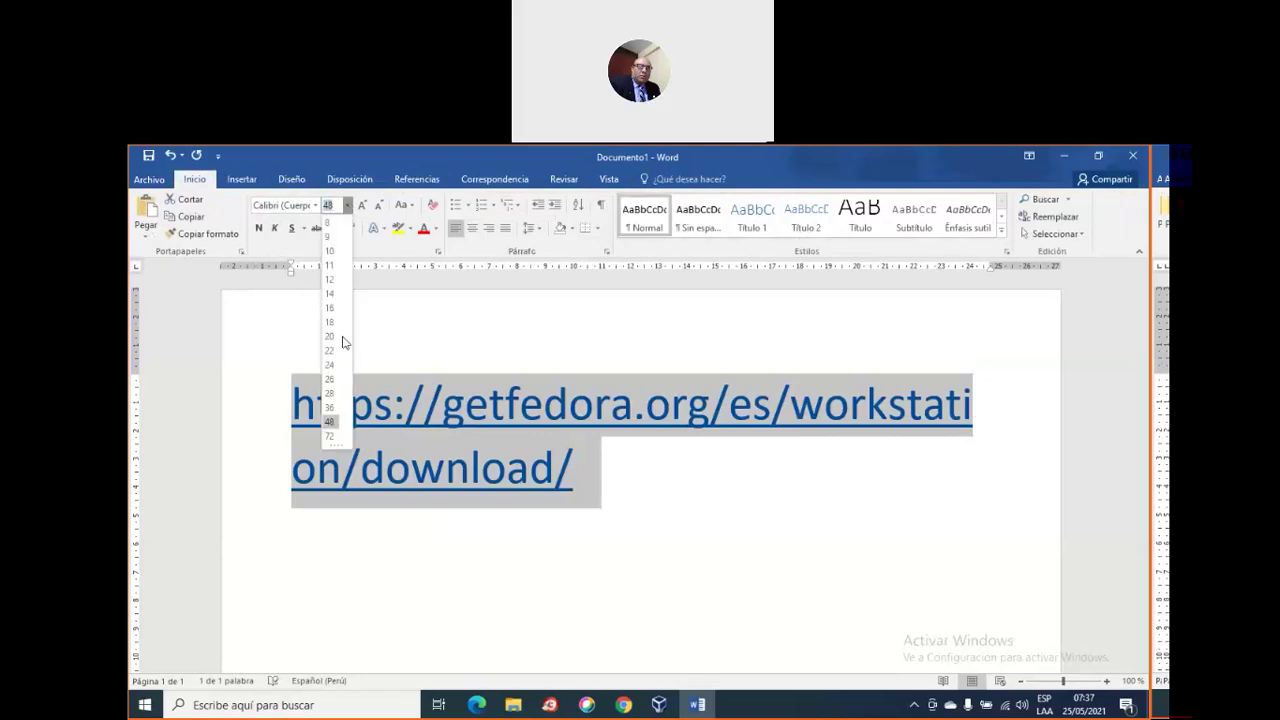
{"action": "left_click", "coordinate": [333, 393]}
{"action": "left_click", "coordinate": [686, 503]}
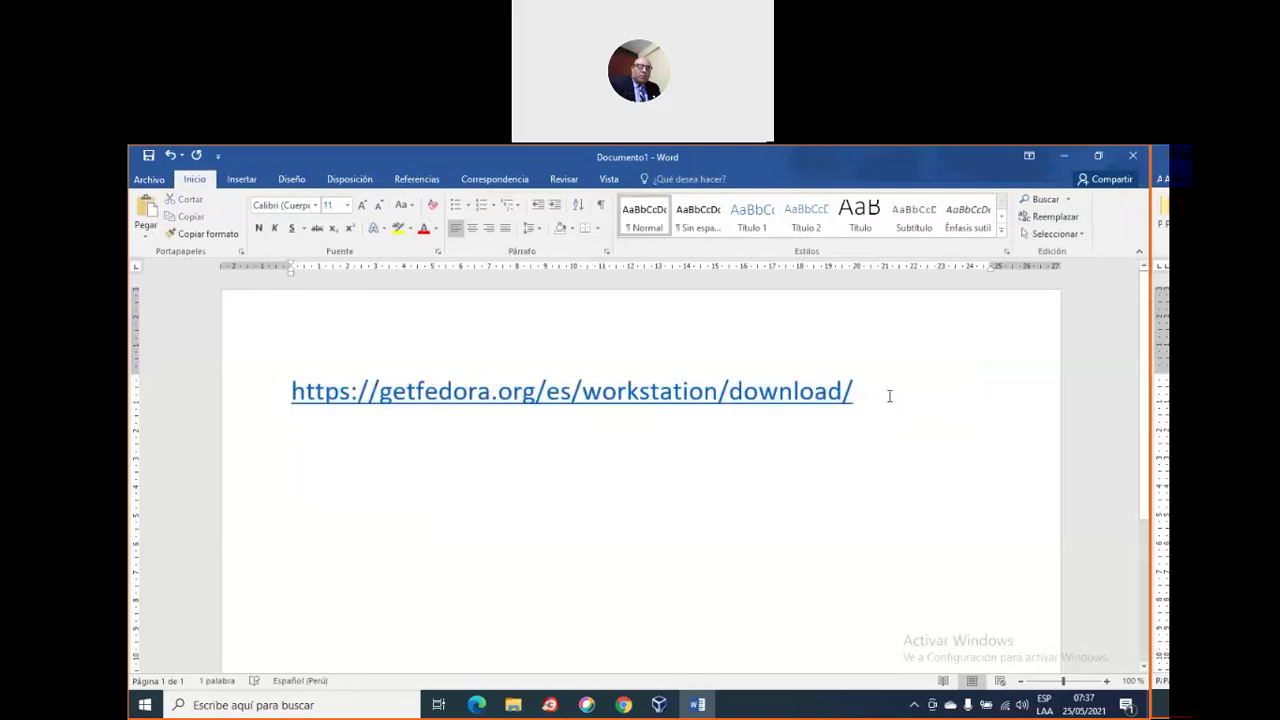
Highlight the whole Fedora download link in the Word document
{"action": "left_click_drag", "start_coordinate": [889, 394], "coordinate": [191, 340]}
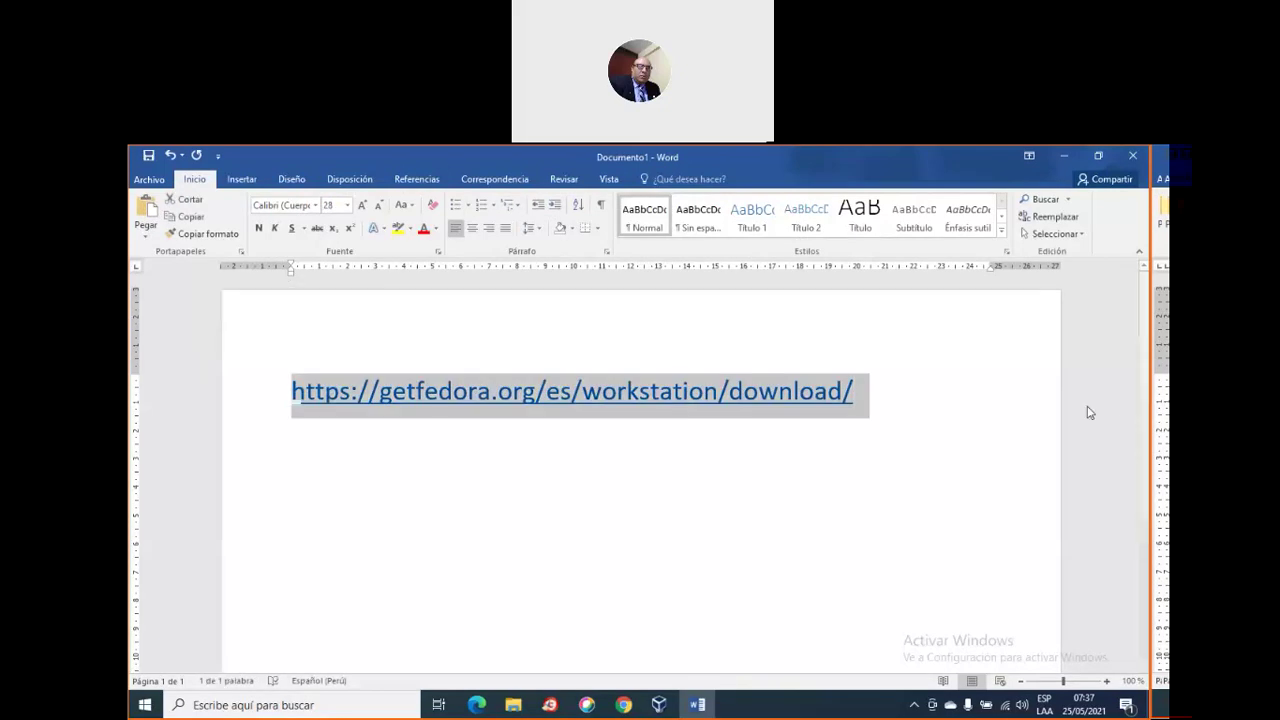
{"action": "left_click", "coordinate": [995, 494]}
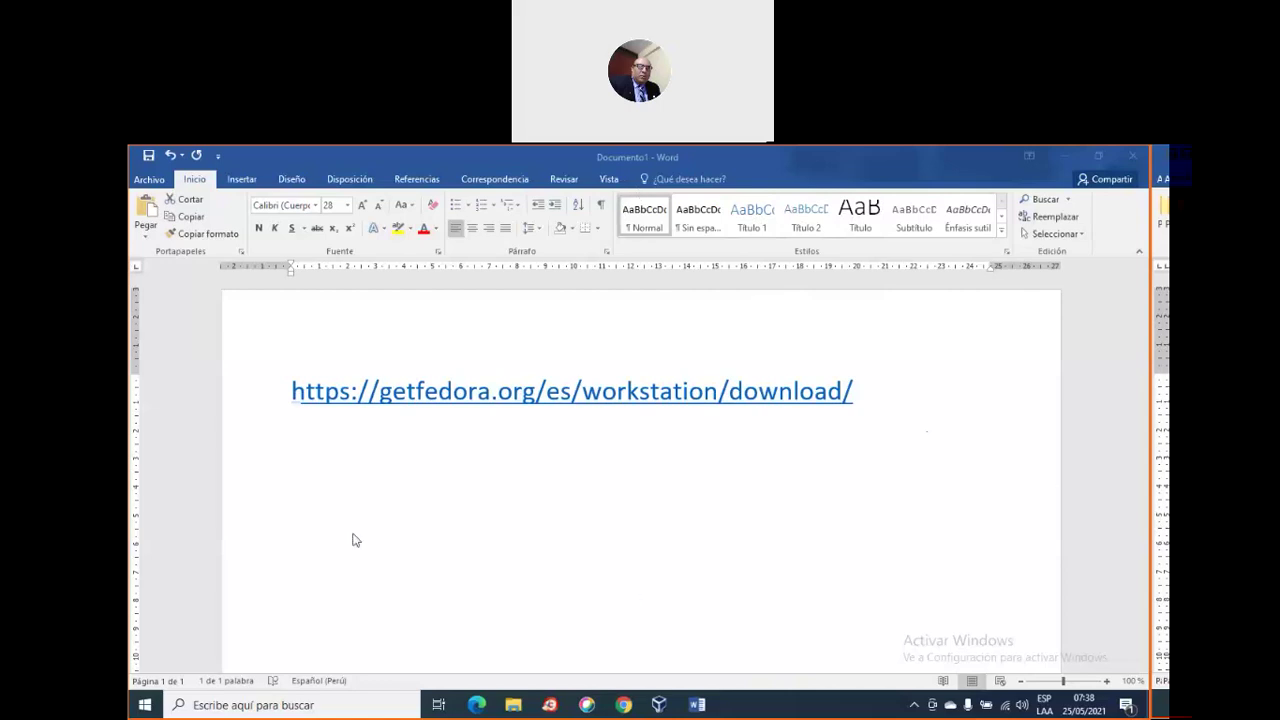
{"action": "key", "text": "ctrl+a"}
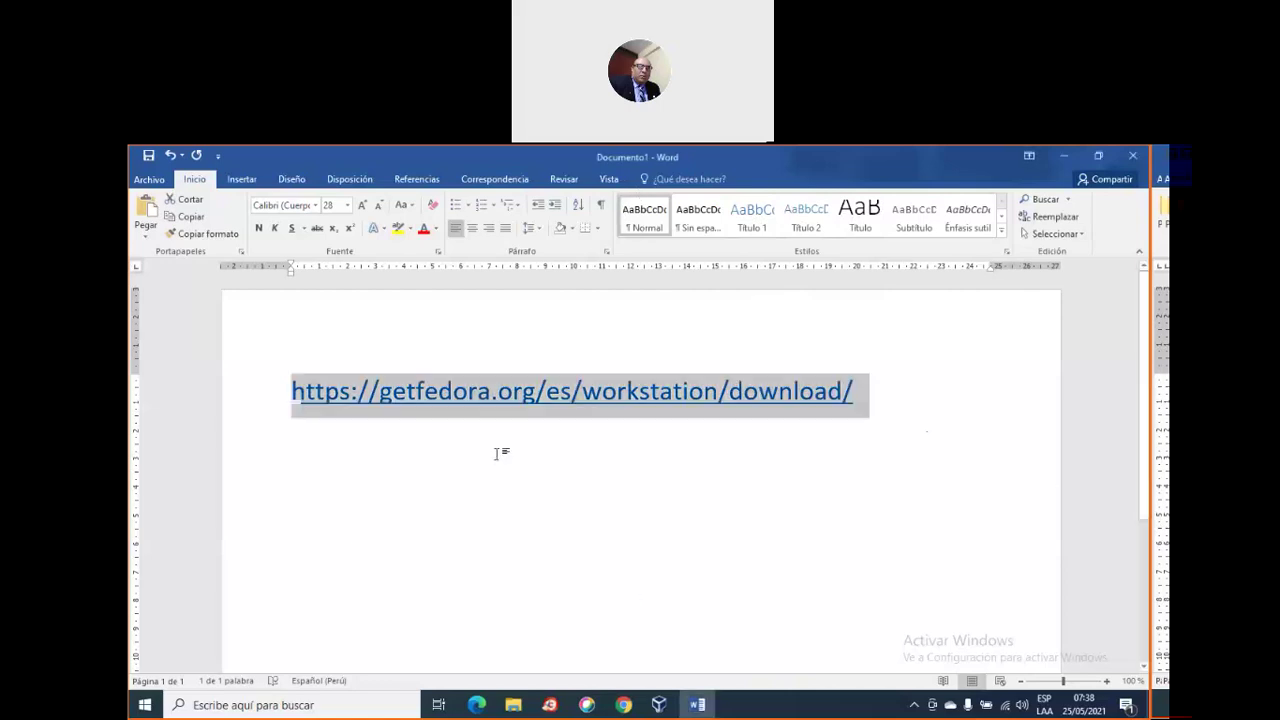
Minimize the Word document and return to the Fedora Workstation download page in the browser
{"action": "left_click", "coordinate": [1063, 155]}
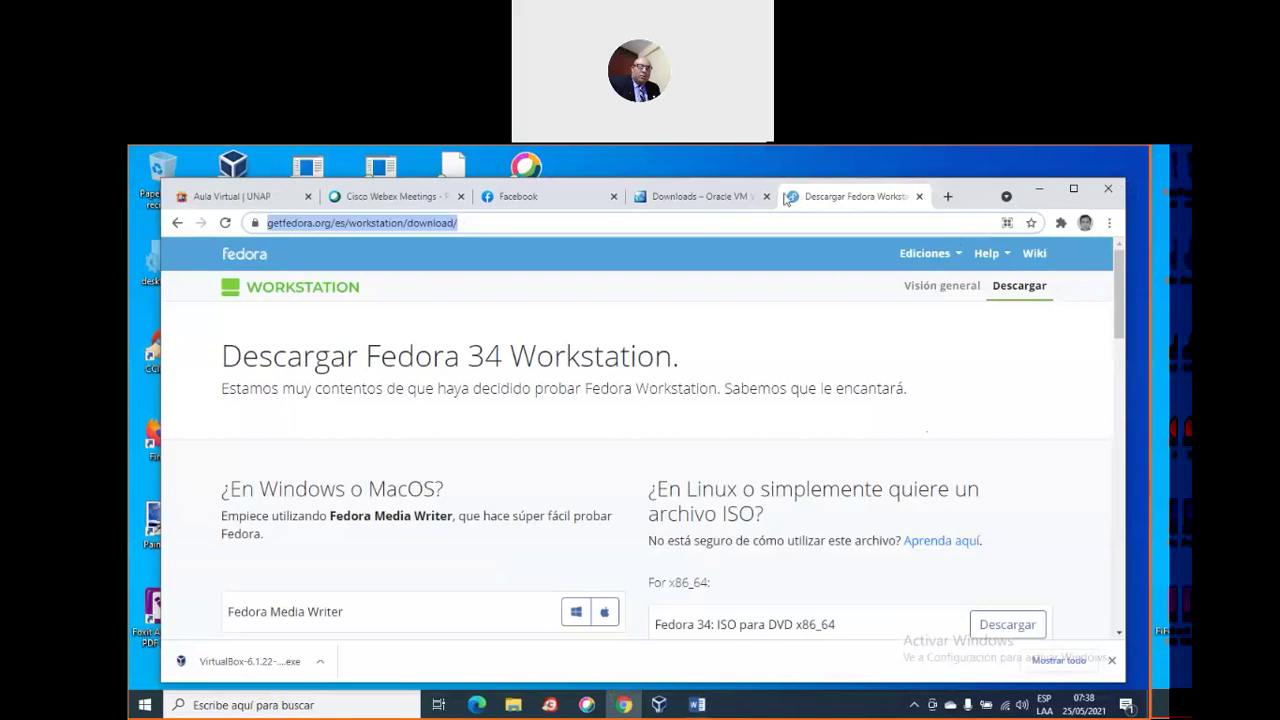
{"action": "left_click", "coordinate": [934, 172]}
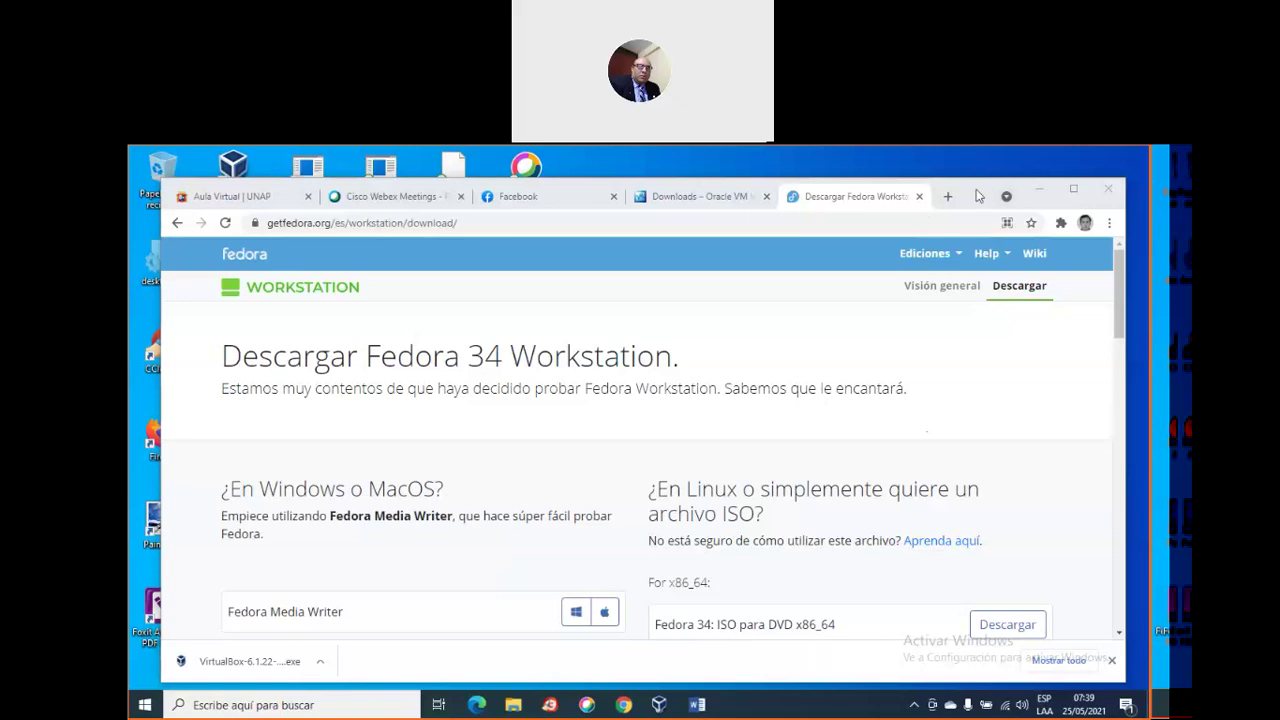
{"action": "left_click", "coordinate": [977, 218]}
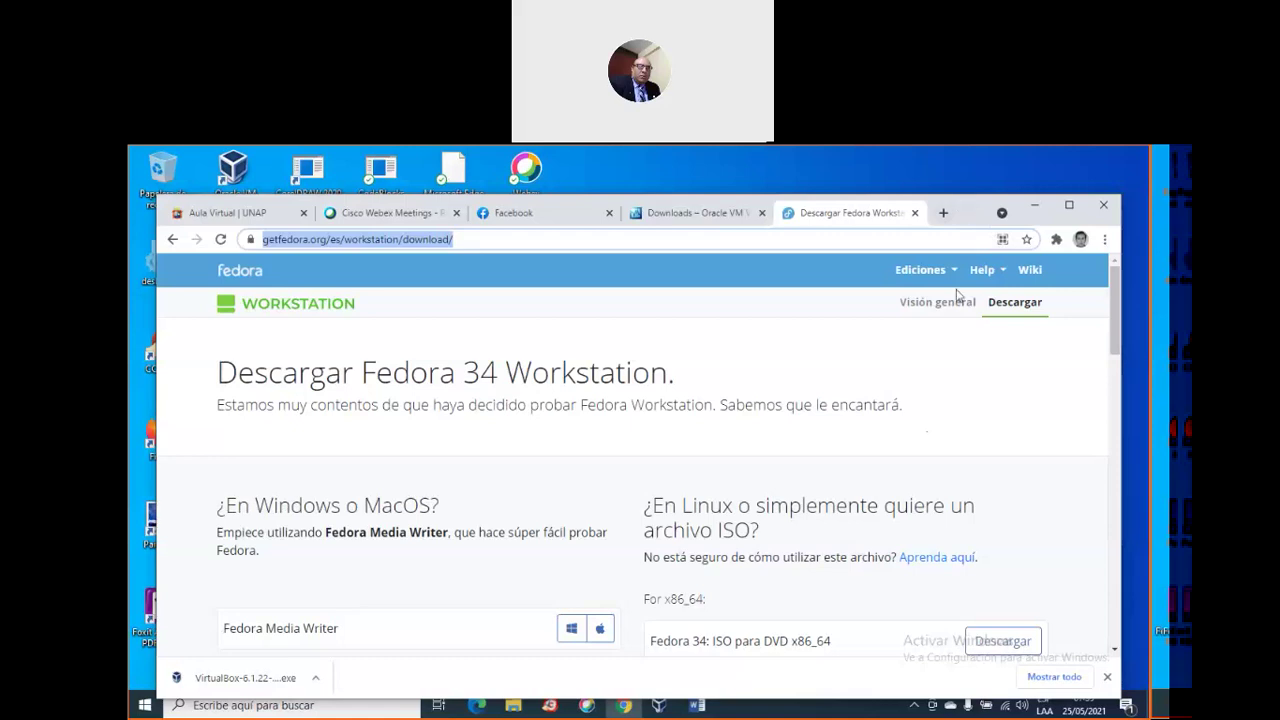
{"action": "double_click", "coordinate": [962, 200]}
Open drive F: in File Explorer and look inside the Dataf and discoV folders
{"action": "left_click", "coordinate": [513, 705]}
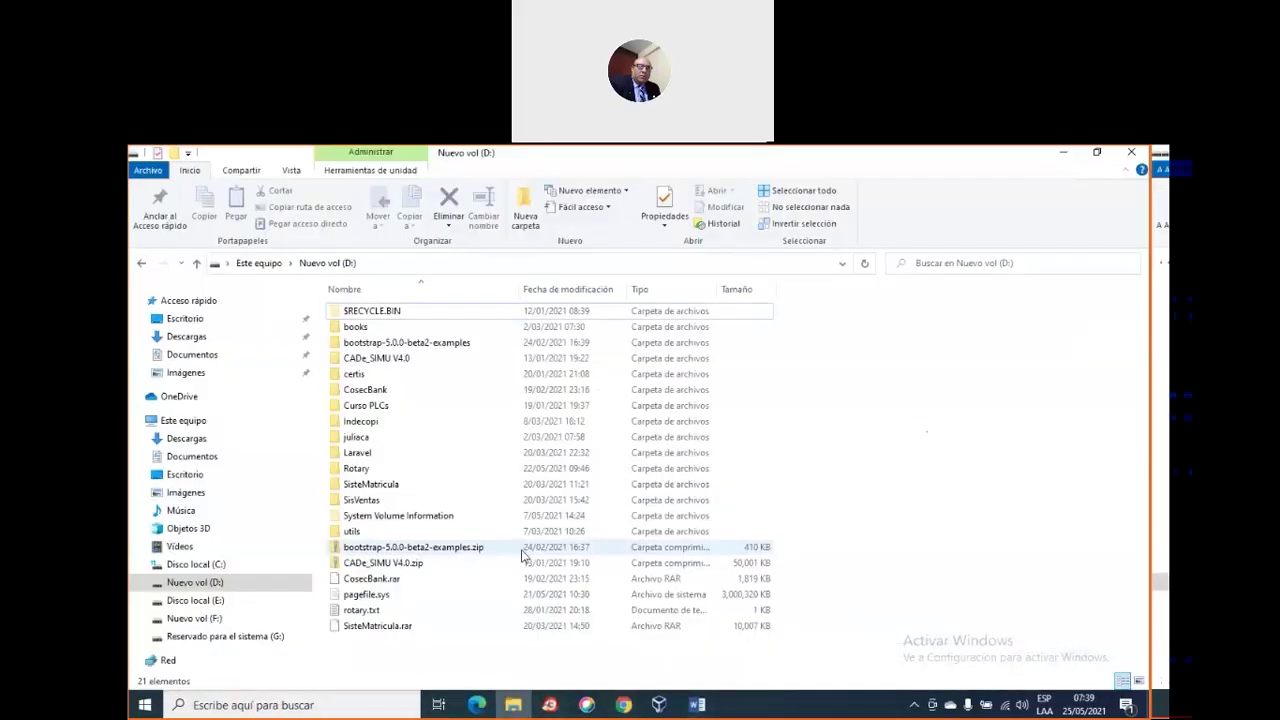
{"action": "left_click", "coordinate": [203, 620]}
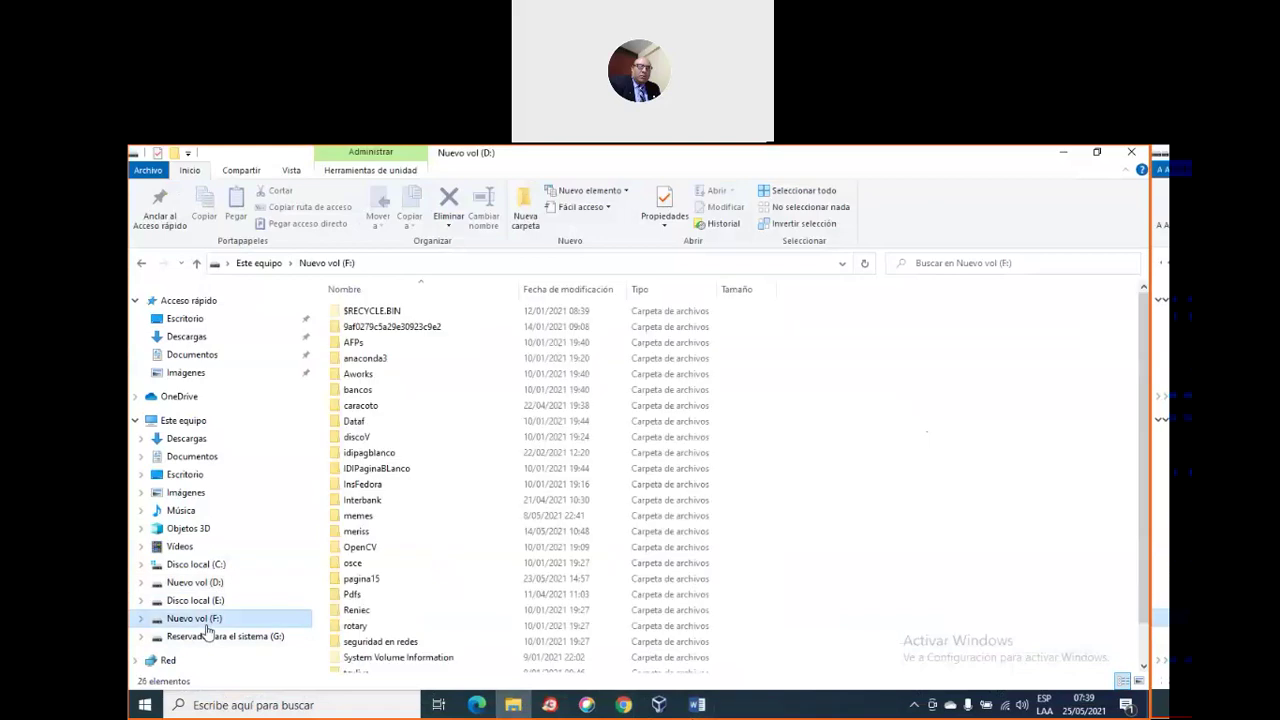
{"action": "double_click", "coordinate": [404, 426]}
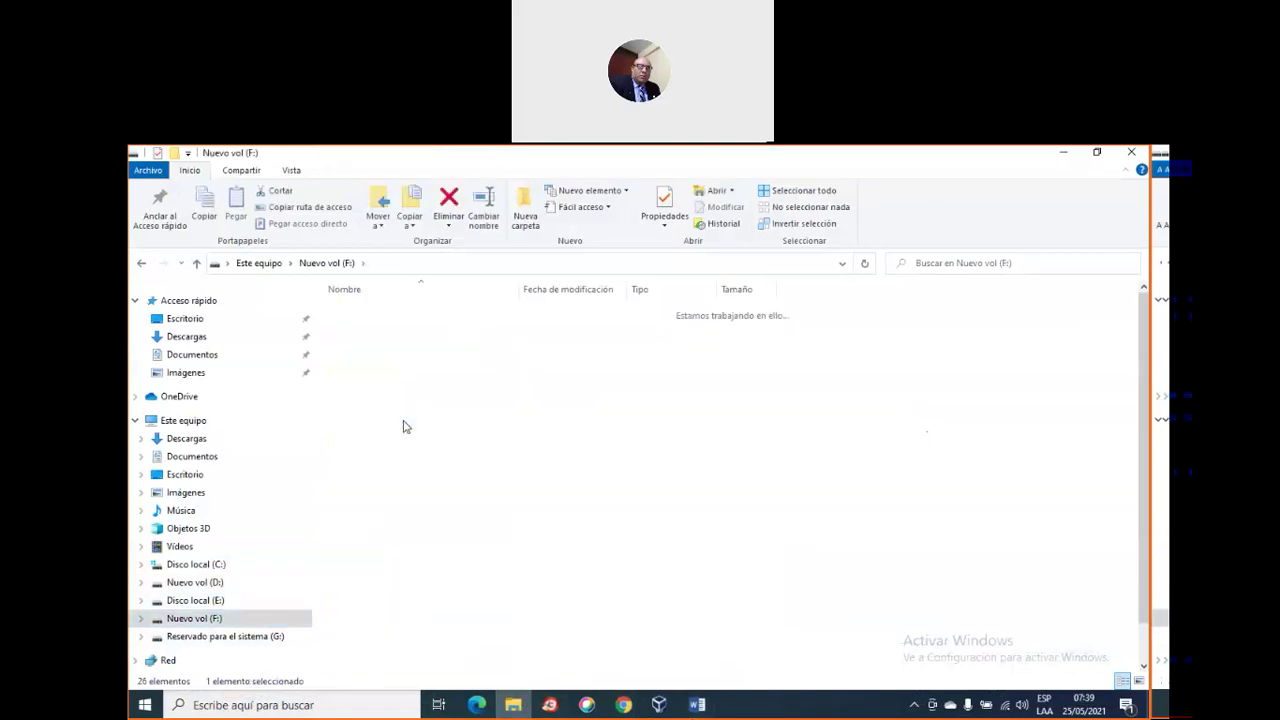
{"action": "left_click", "coordinate": [196, 263]}
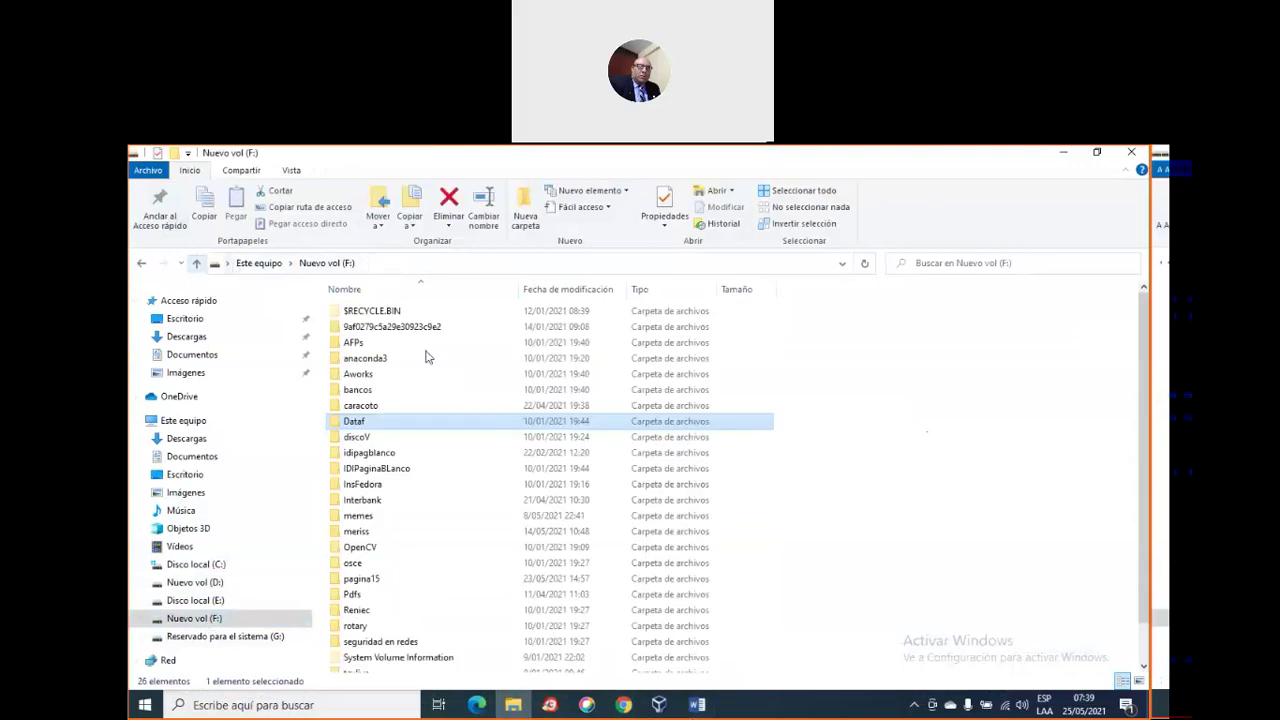
{"action": "left_click", "coordinate": [369, 441]}
{"action": "double_click", "coordinate": [368, 442]}
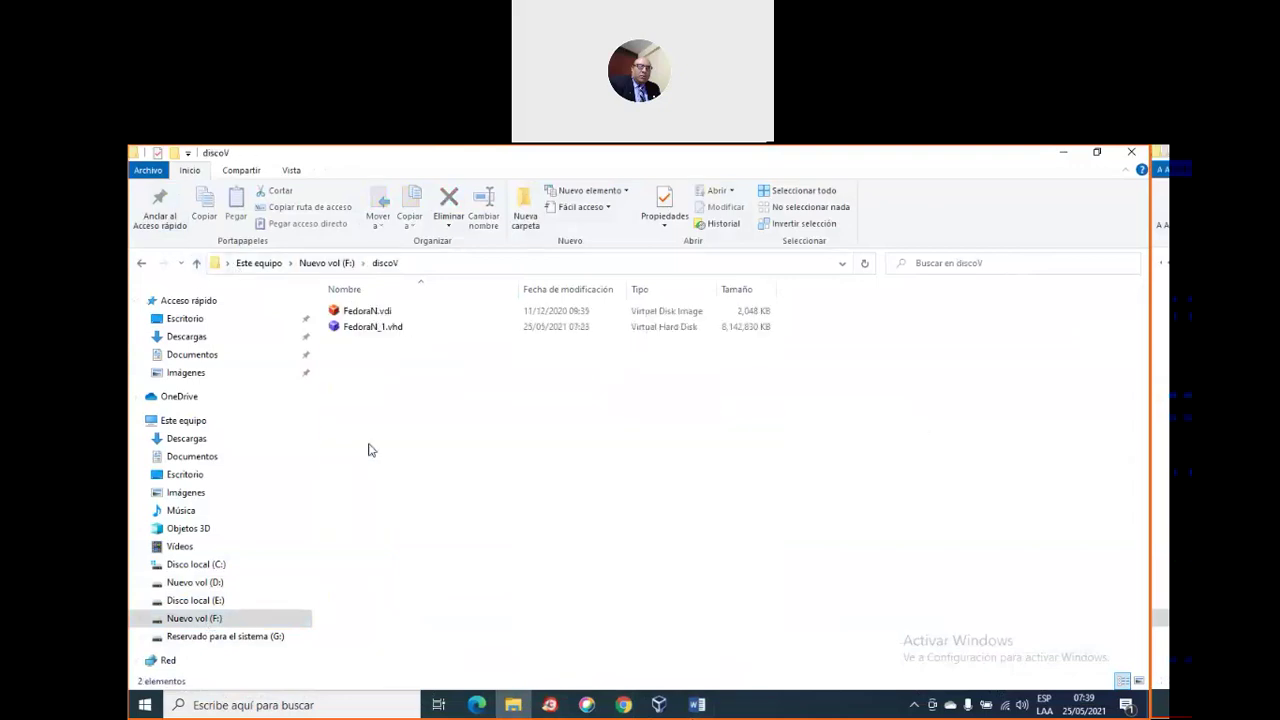
{"action": "left_click", "coordinate": [196, 263]}
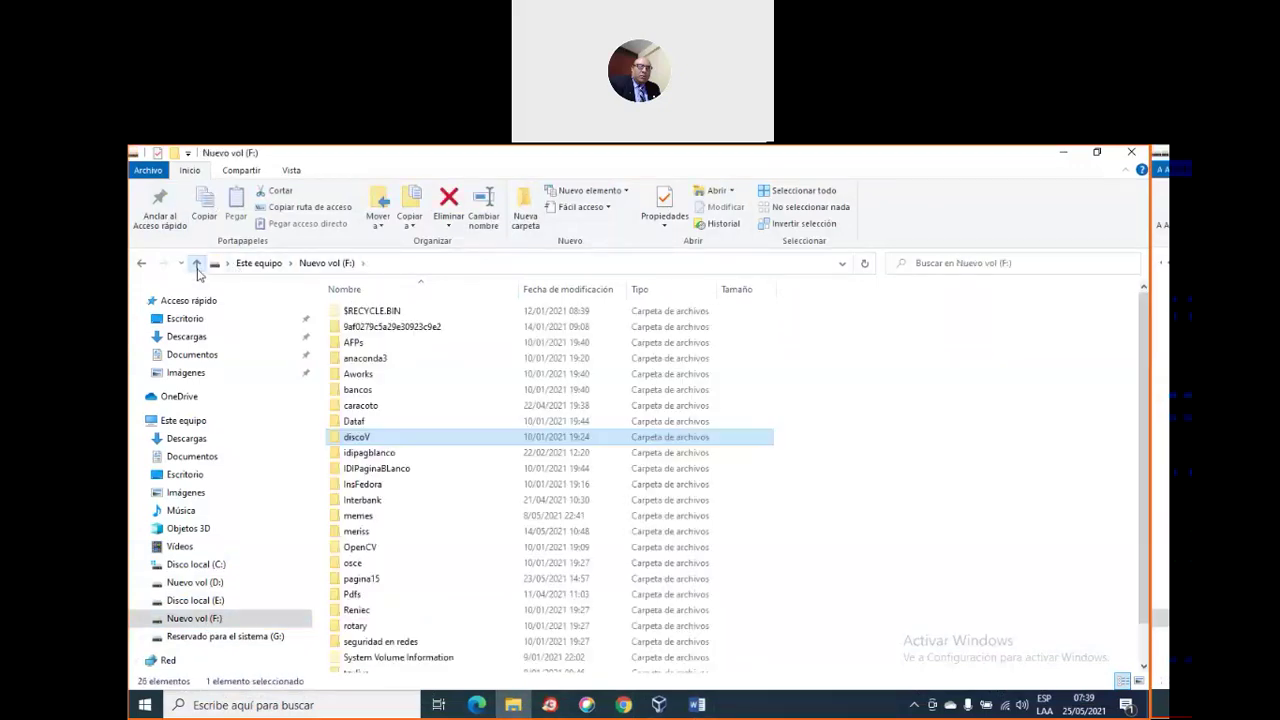
Open the InsFedora folder on drive F:, restore the window down, widen the name column and select the Fedora Workstation ISO
{"action": "double_click", "coordinate": [362, 485]}
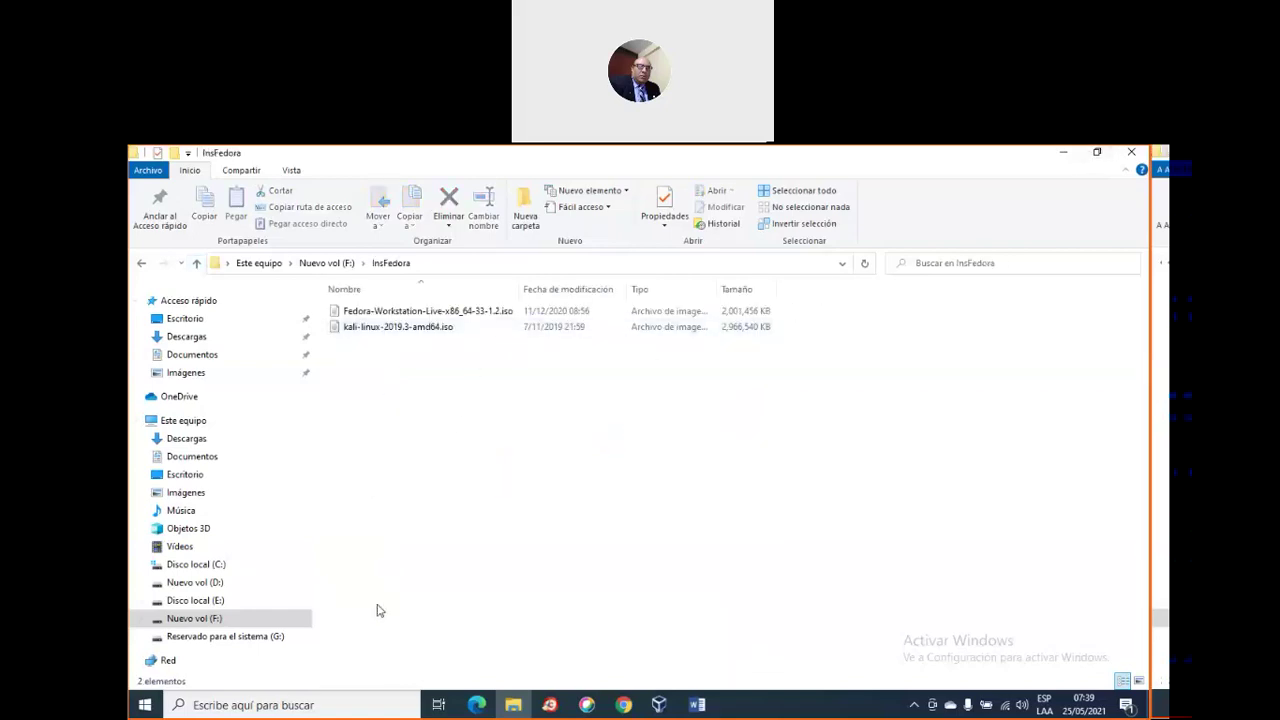
{"action": "left_click", "coordinate": [1097, 154]}
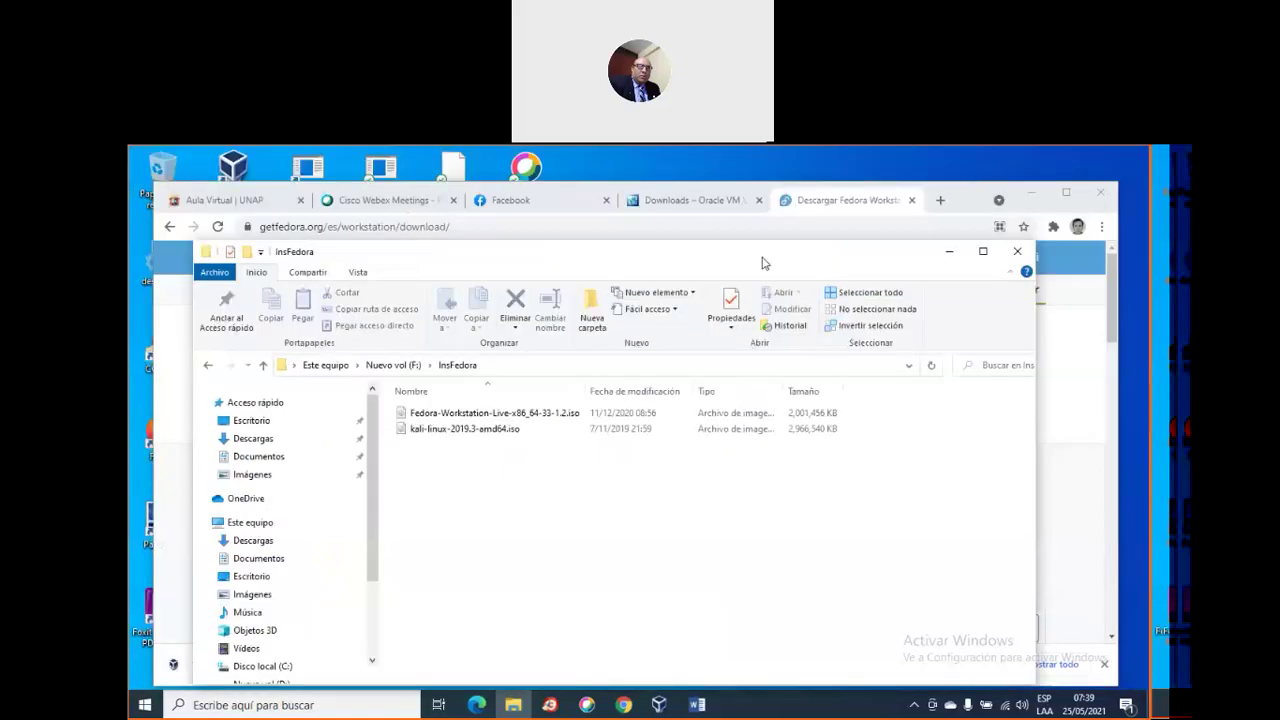
{"action": "left_click", "coordinate": [473, 370]}
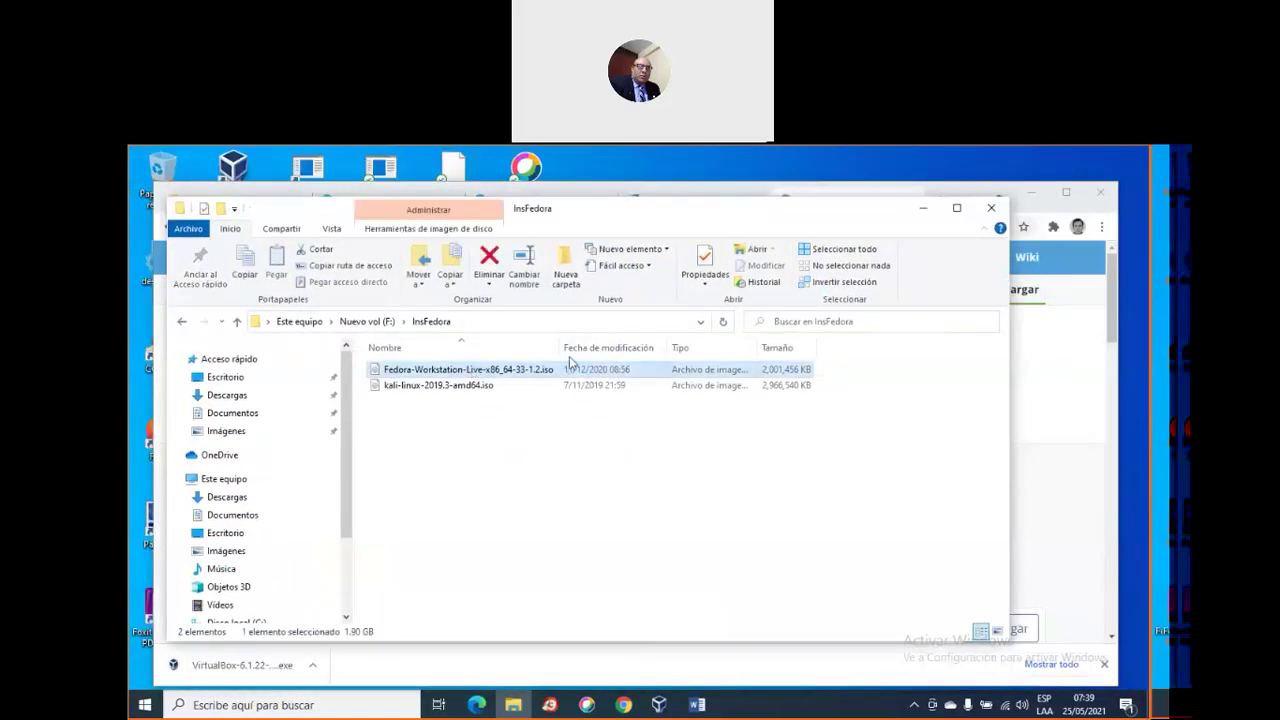
{"action": "left_click_drag", "start_coordinate": [560, 347], "coordinate": [626, 347]}
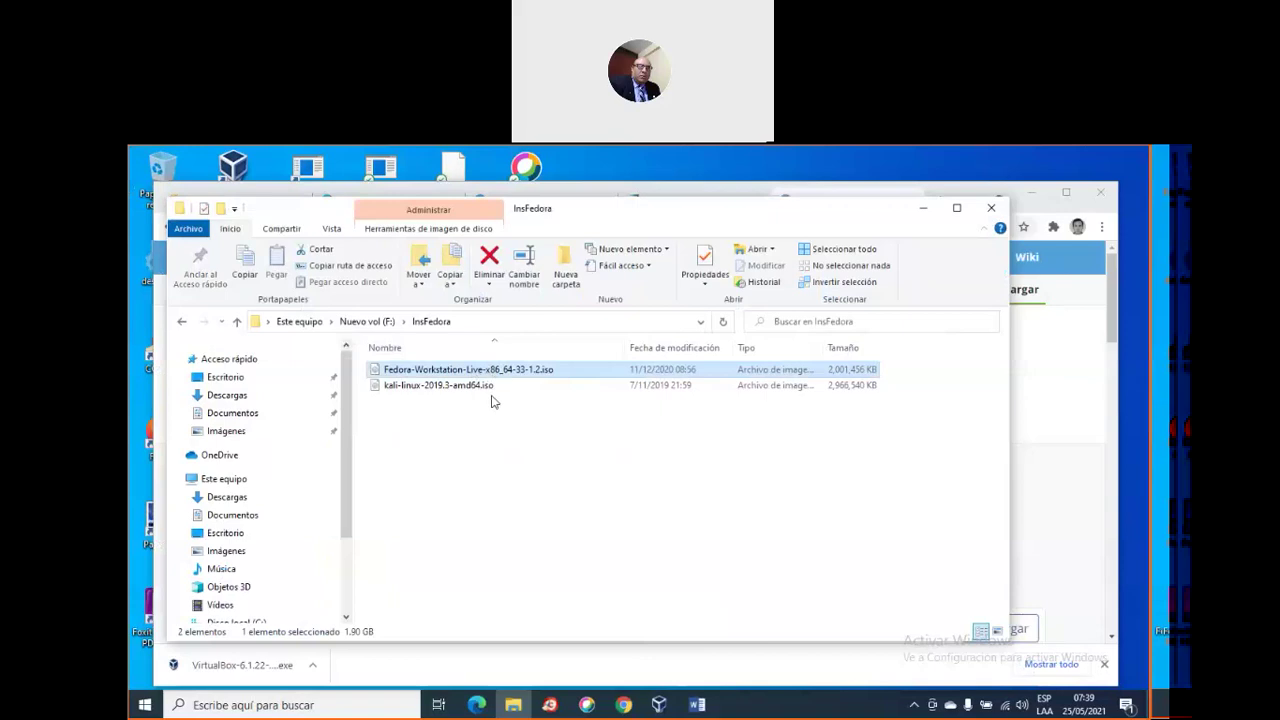
{"action": "left_click", "coordinate": [492, 396]}
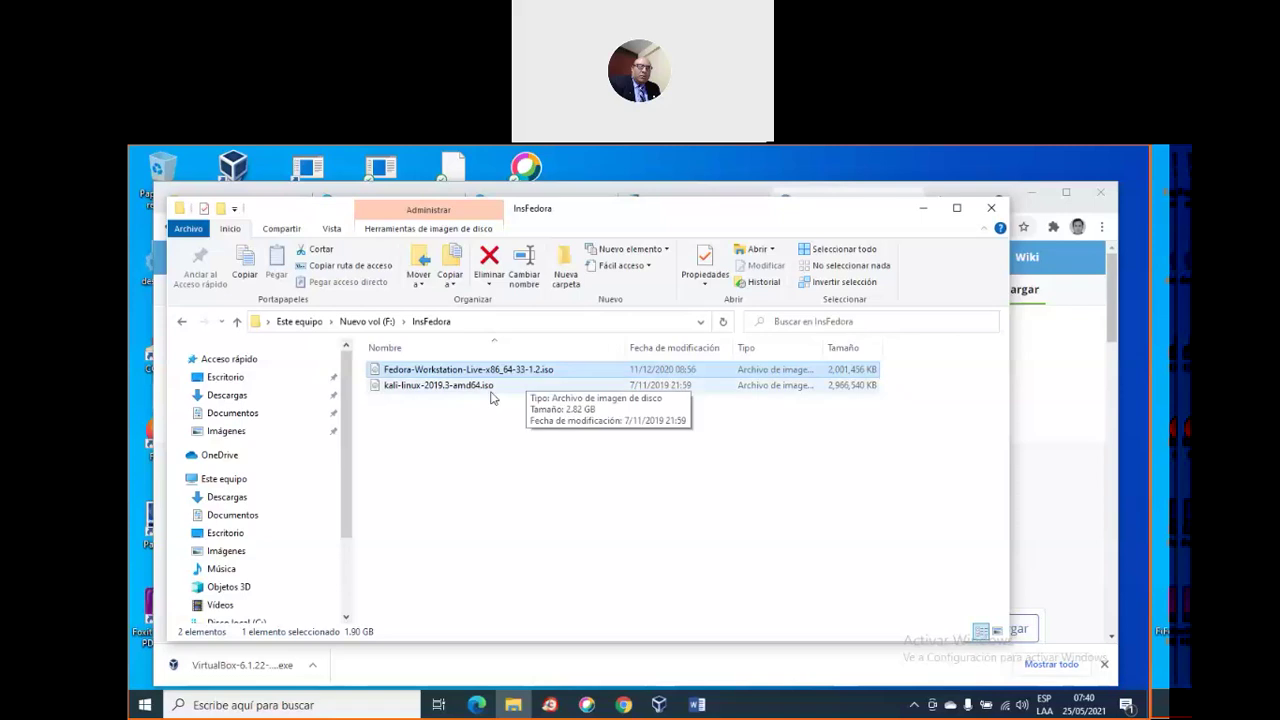
{"action": "left_click", "coordinate": [510, 372]}
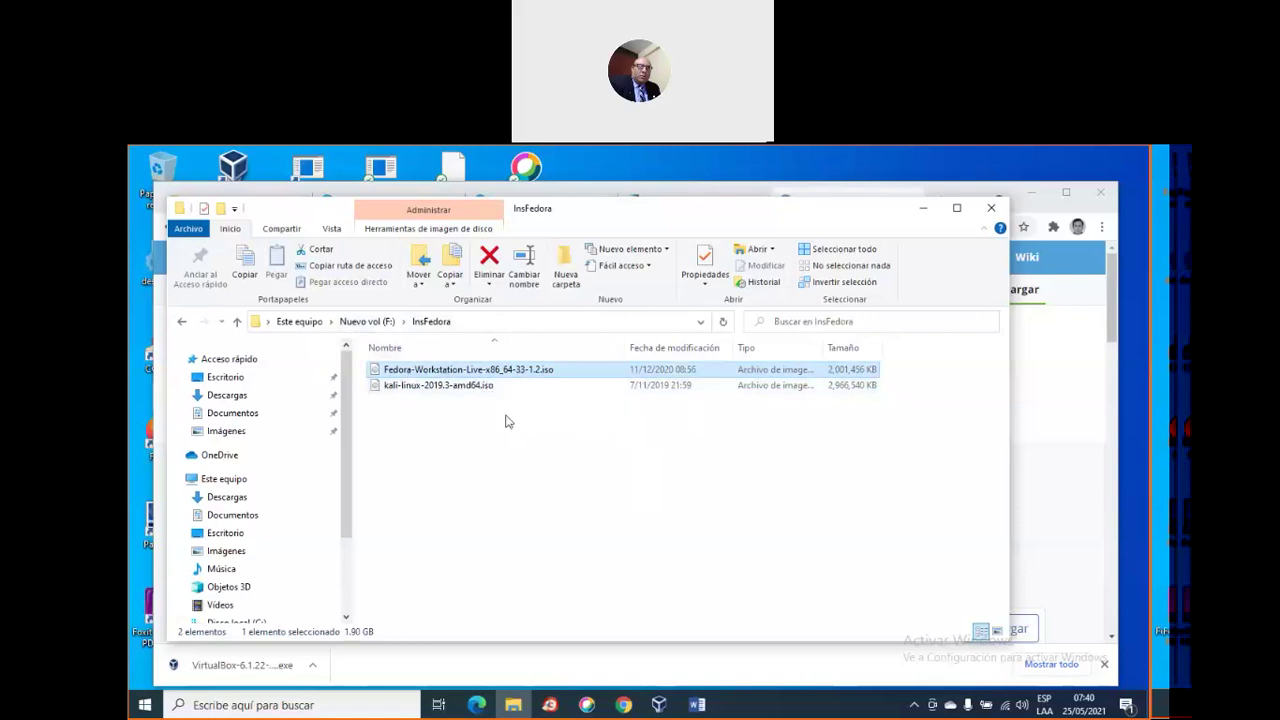
Minimize File Explorer, review the ISO options and system requirements on the Fedora download page, and minimize the browser
{"action": "left_click", "coordinate": [923, 208]}
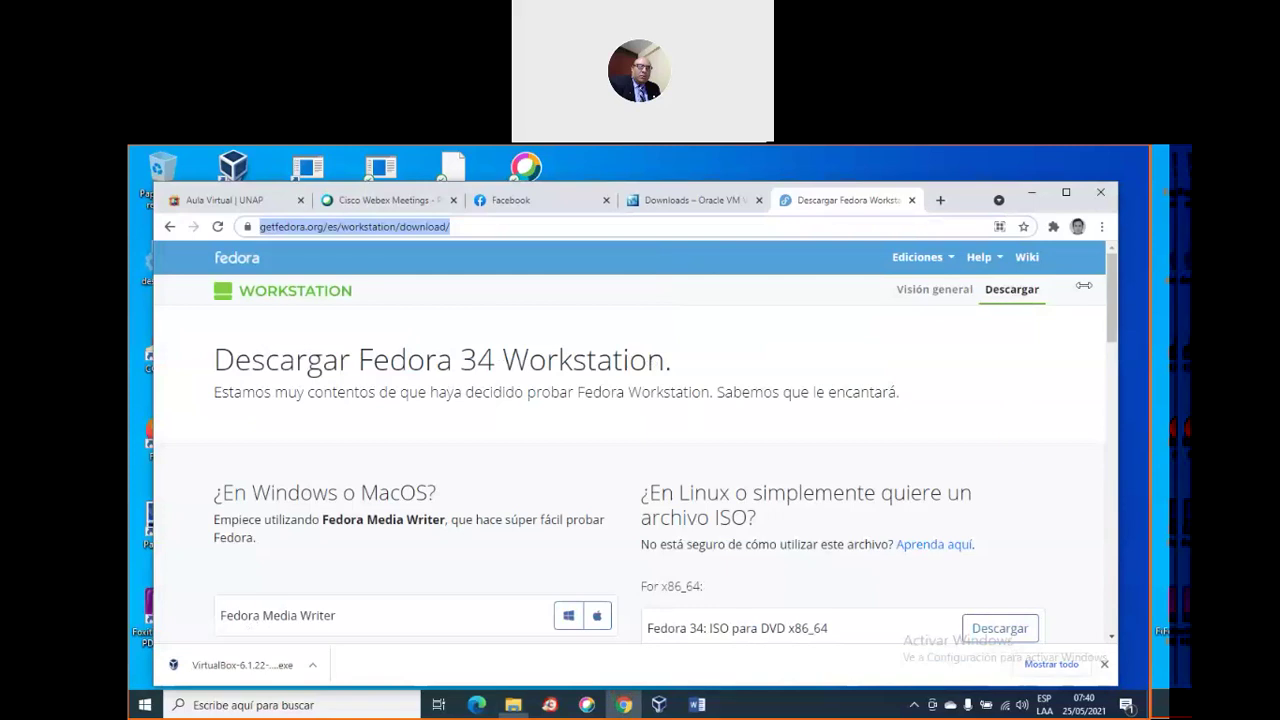
{"action": "scroll", "coordinate": [588, 460], "scroll_direction": "down", "scroll_amount": 1}
{"action": "scroll", "coordinate": [588, 460], "scroll_direction": "down", "scroll_amount": 4}
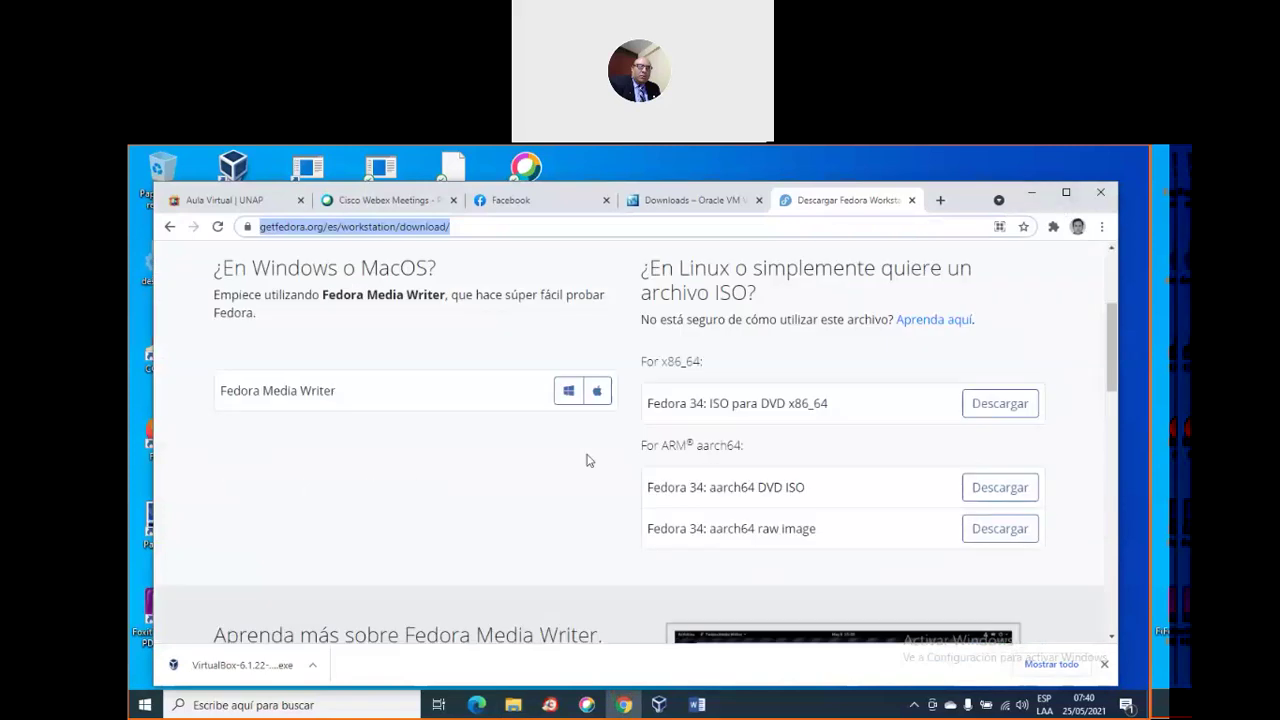
{"action": "scroll", "coordinate": [588, 460], "scroll_direction": "down", "scroll_amount": 1}
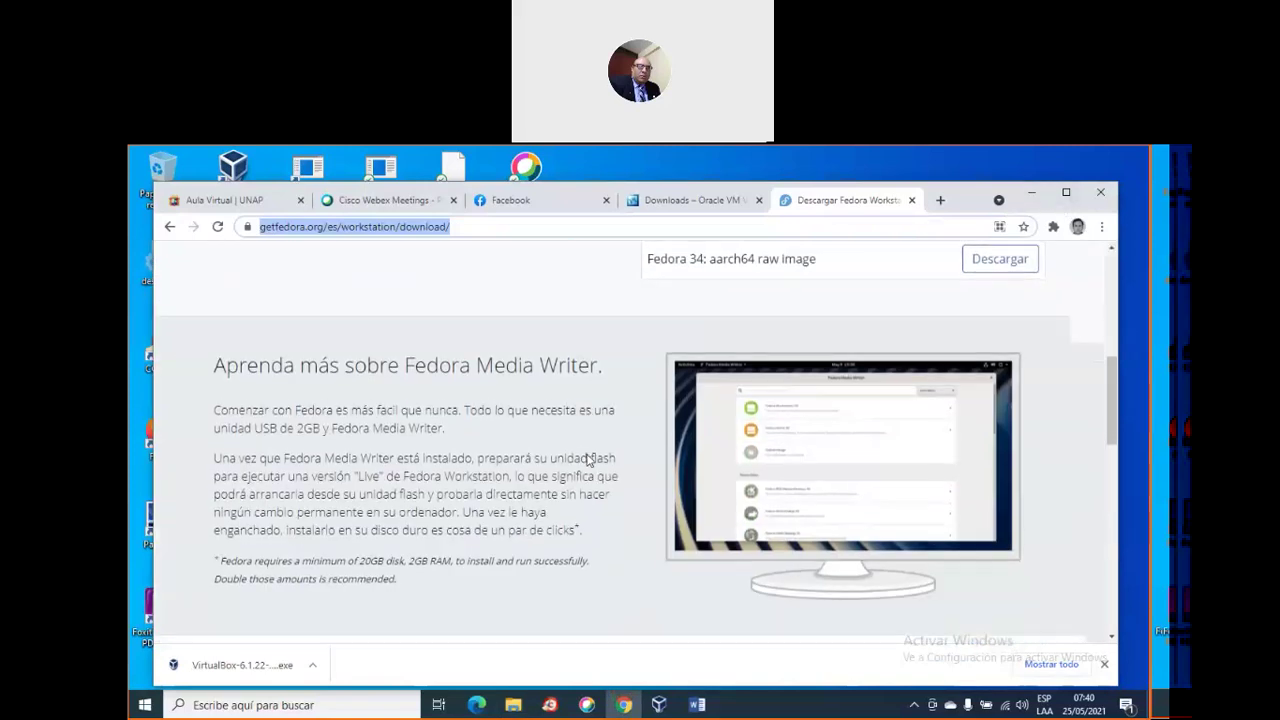
{"action": "scroll", "coordinate": [588, 460], "scroll_direction": "up", "scroll_amount": 6}
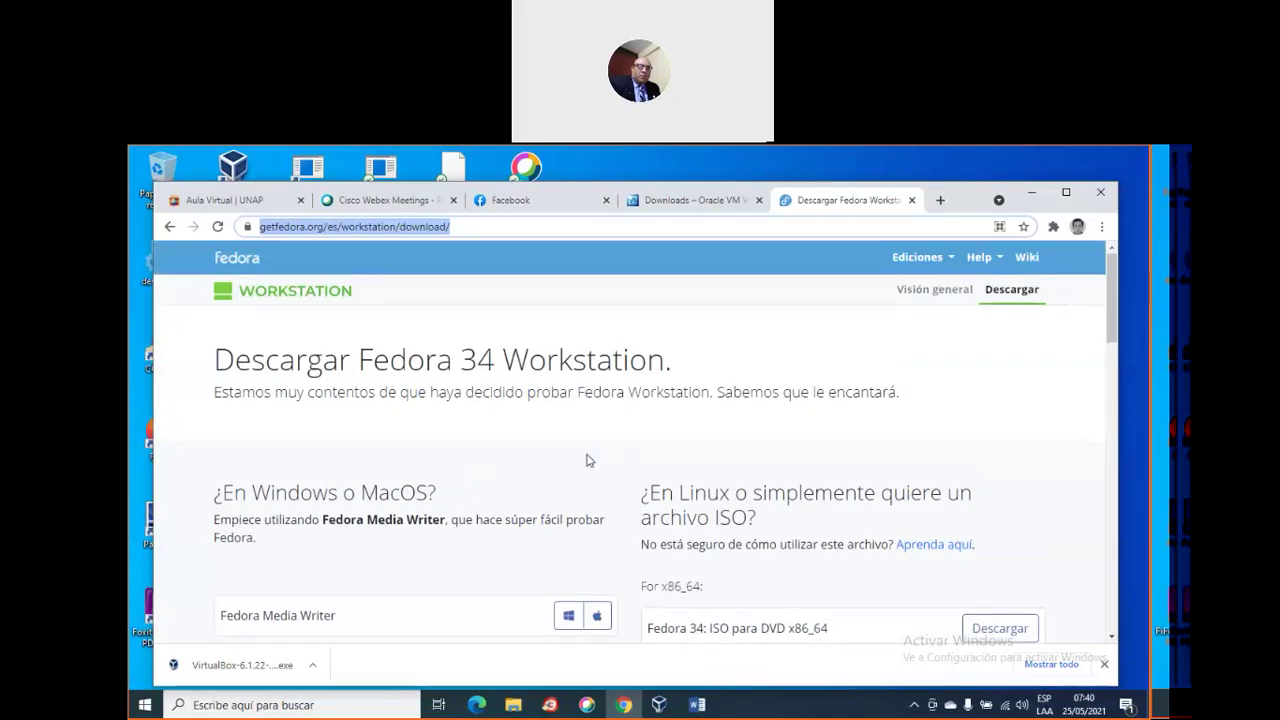
{"action": "left_click", "coordinate": [1031, 192]}
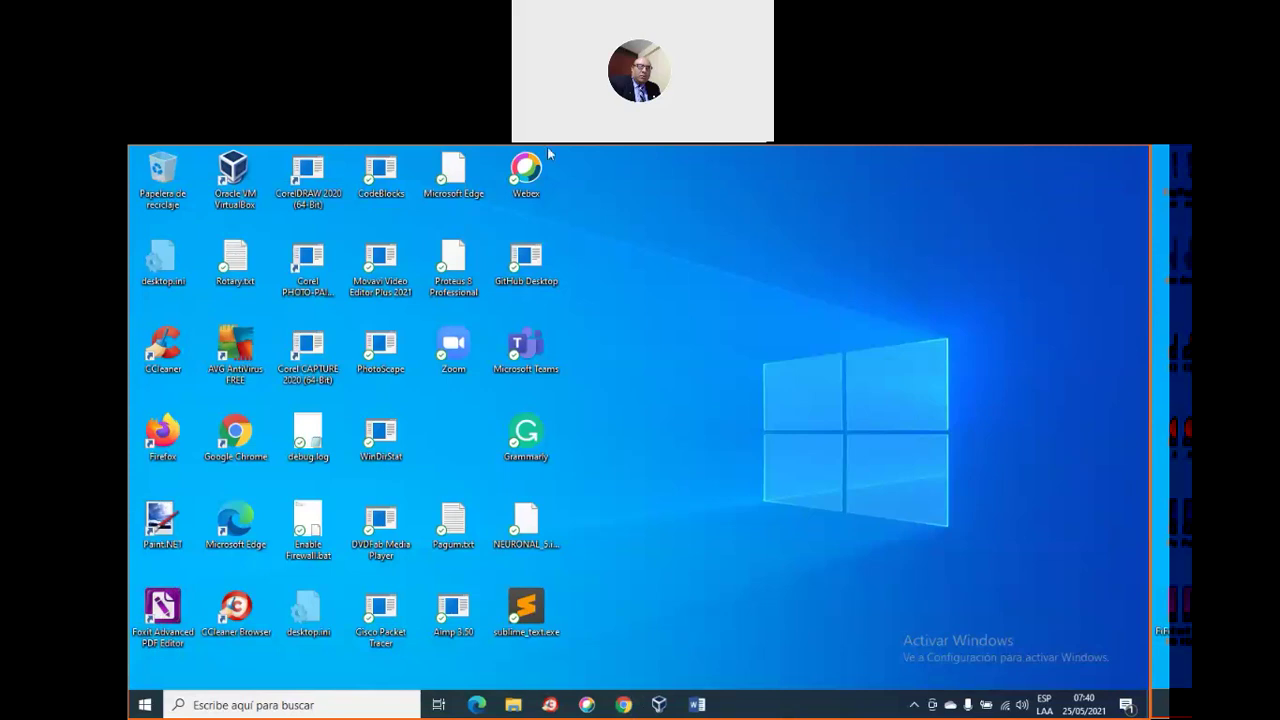
Switch to VirtualBox and start a new virtual machine named "Fedora 2021"
{"action": "left_click", "coordinate": [659, 705]}
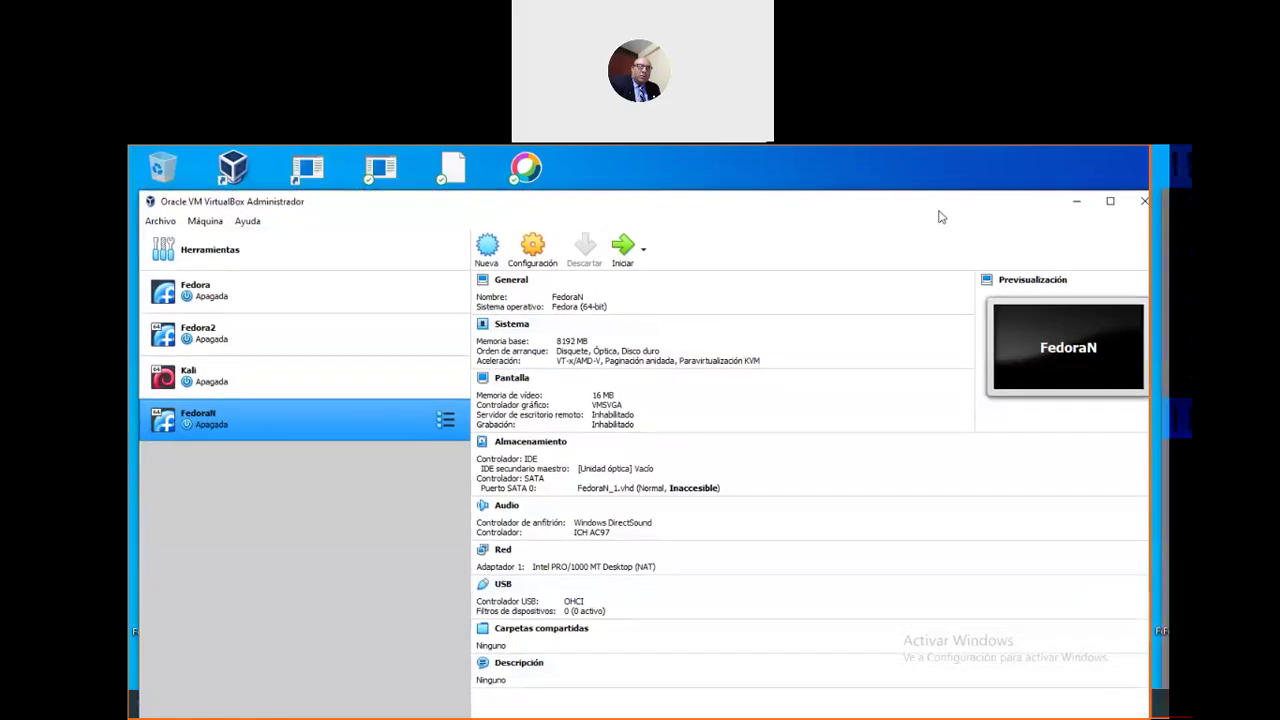
{"action": "left_click", "coordinate": [487, 252]}
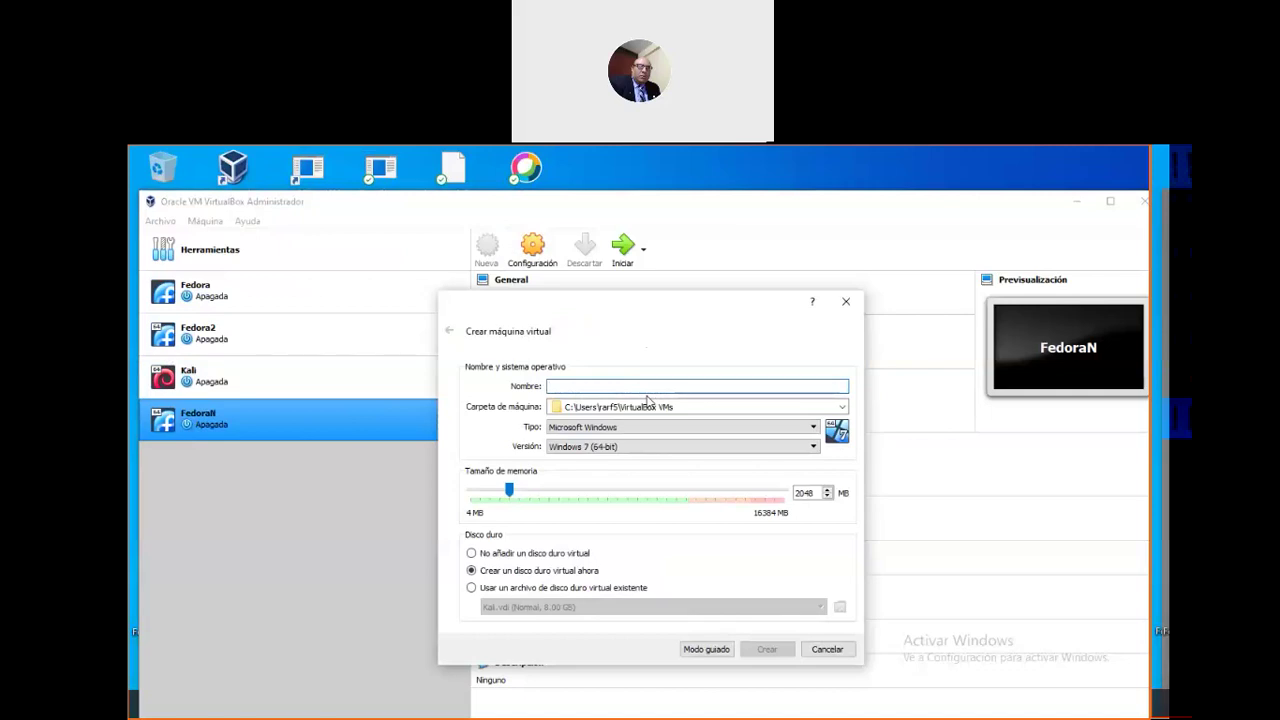
{"action": "type", "text": "FEdora"}
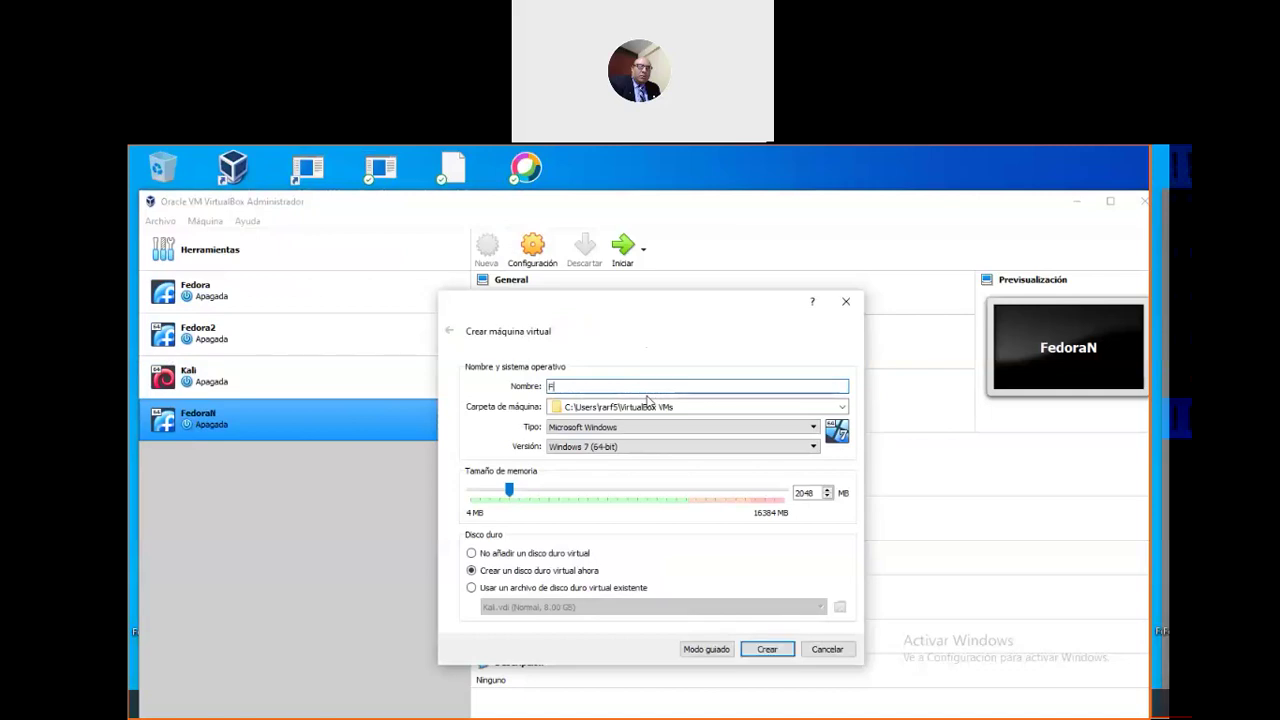
{"action": "key", "text": "BackSpace"}
{"action": "key", "text": "BackSpace"}
{"action": "key", "text": "BackSpace"}
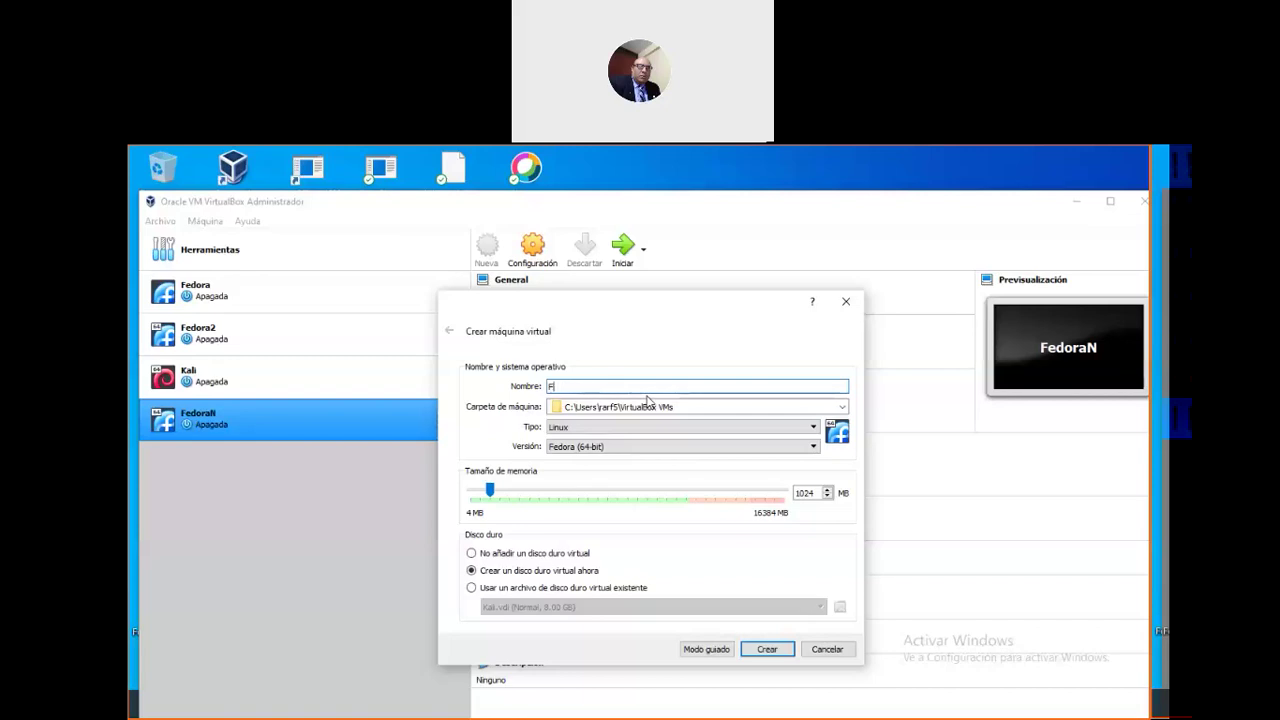
{"action": "type", "text": "edora 2021"}
Open the folder chooser for the new machine's location and browse up to the user's profile folder
{"action": "left_click", "coordinate": [842, 408]}
{"action": "left_click", "coordinate": [610, 434]}
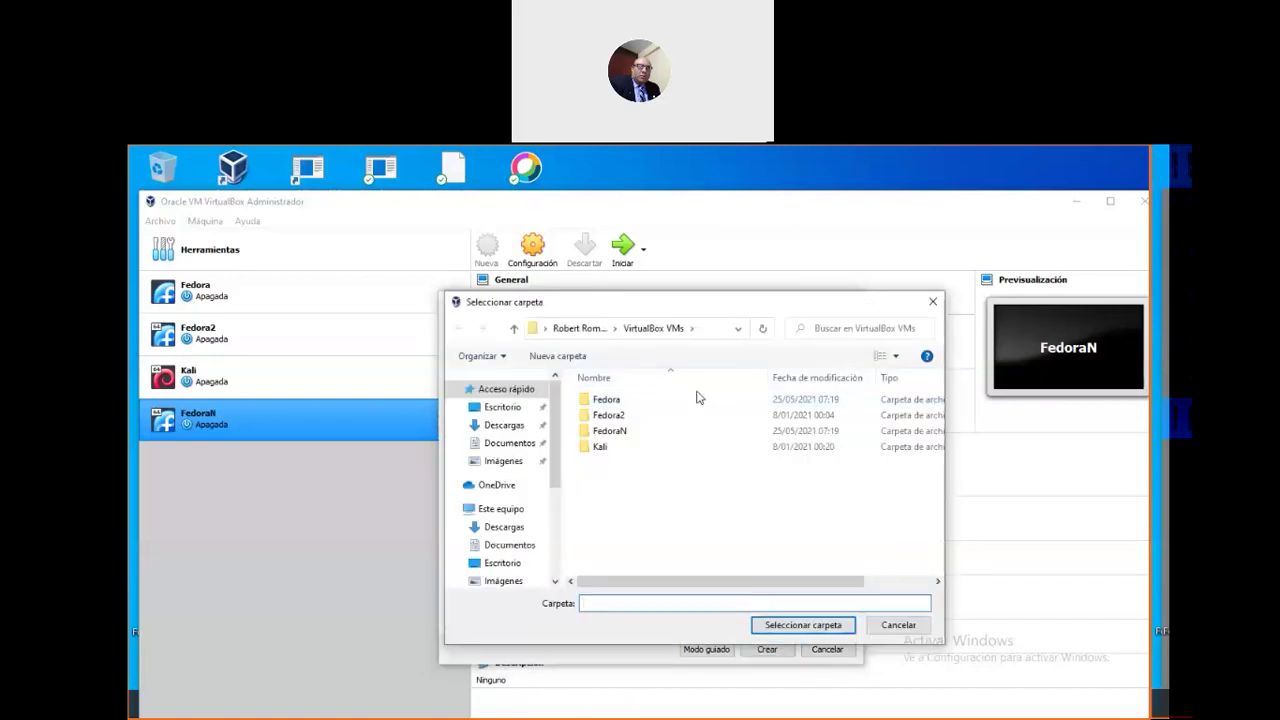
{"action": "left_click_drag", "start_coordinate": [557, 450], "coordinate": [560, 484]}
{"action": "left_click", "coordinate": [569, 331]}
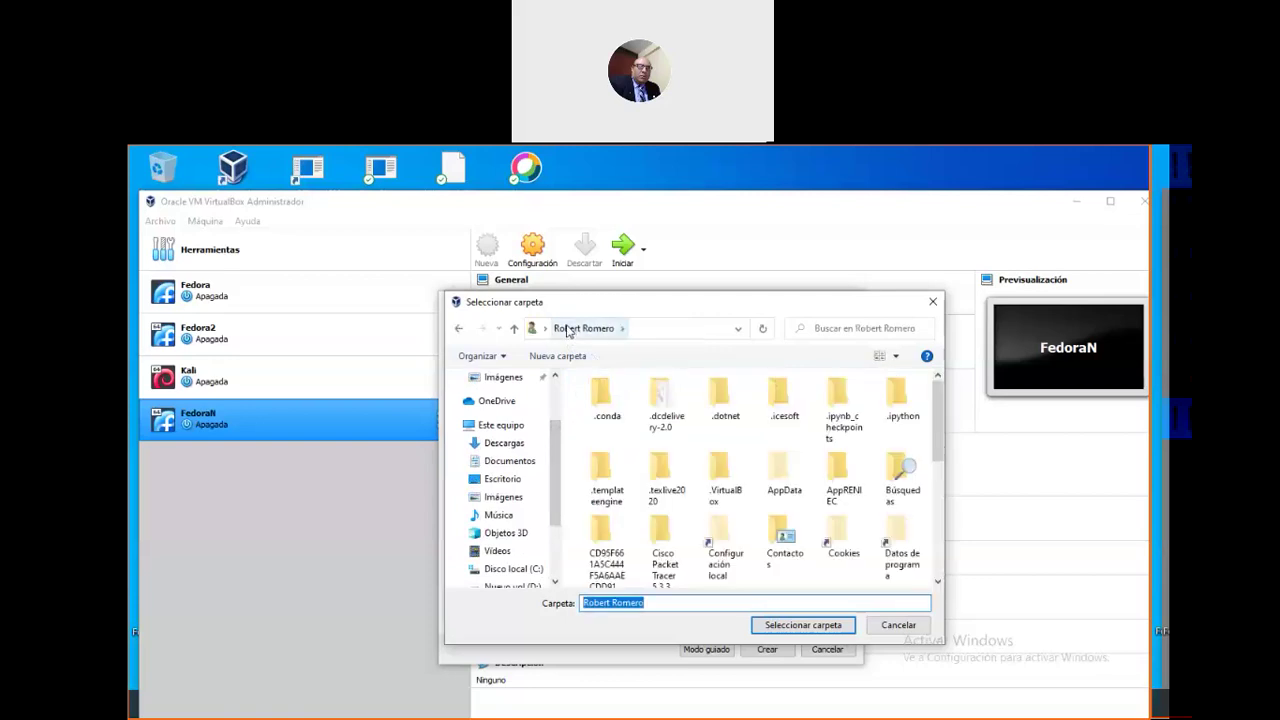
{"action": "left_click", "coordinate": [546, 330]}
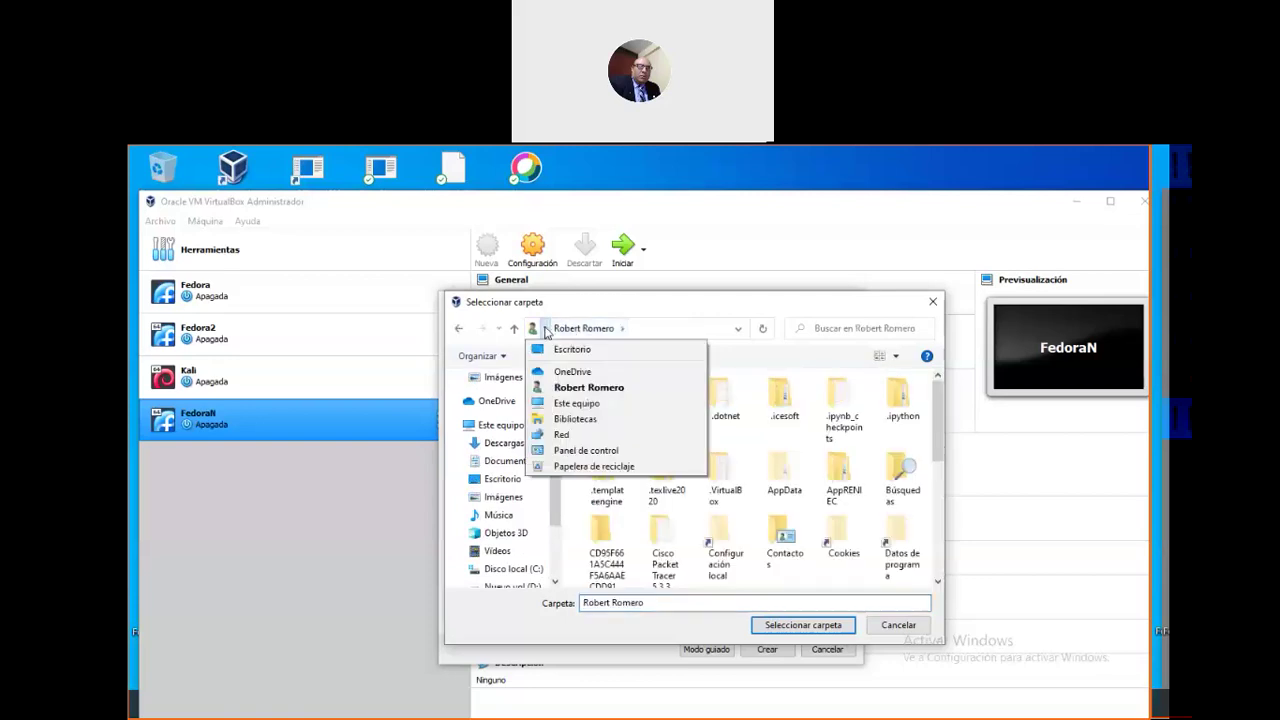
{"action": "left_click", "coordinate": [622, 328]}
{"action": "left_click", "coordinate": [700, 316]}
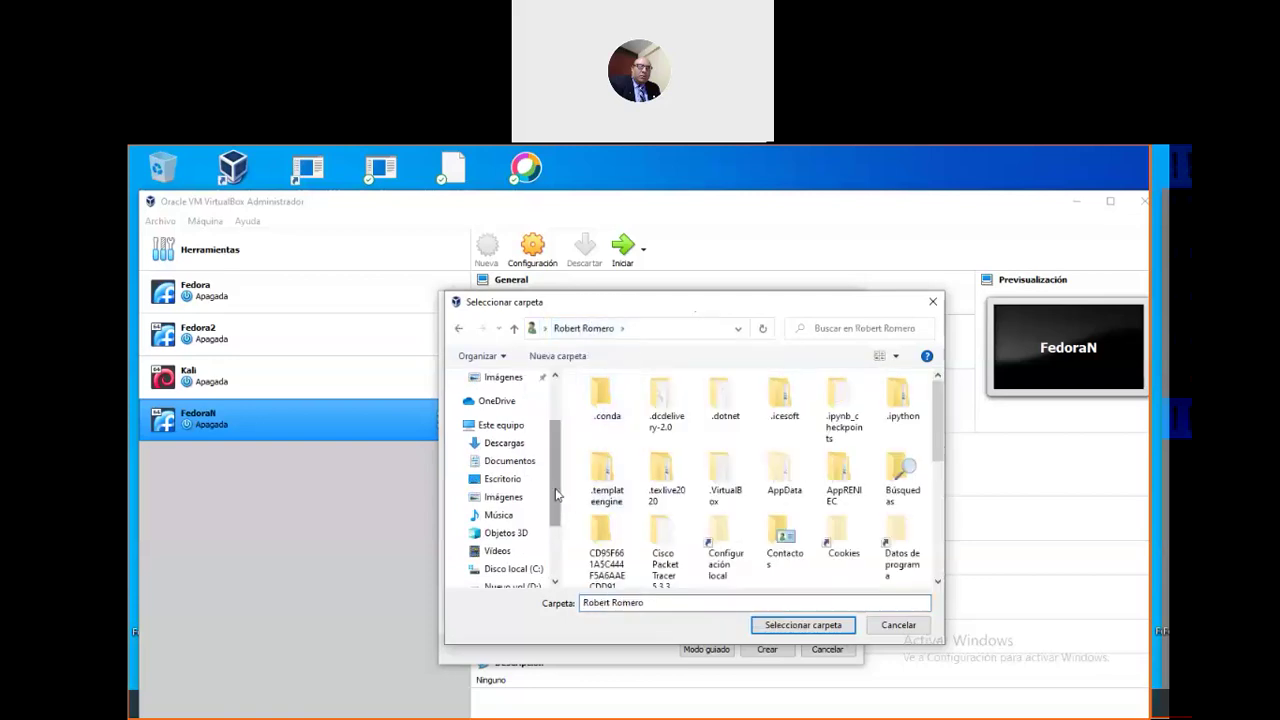
Browse drives F:, E: and D: in the folder chooser for a place to store the machine, checking the discoV folder on F:
{"action": "scroll", "coordinate": [557, 494], "scroll_direction": "down", "scroll_amount": 2}
{"action": "left_click", "coordinate": [714, 166]}
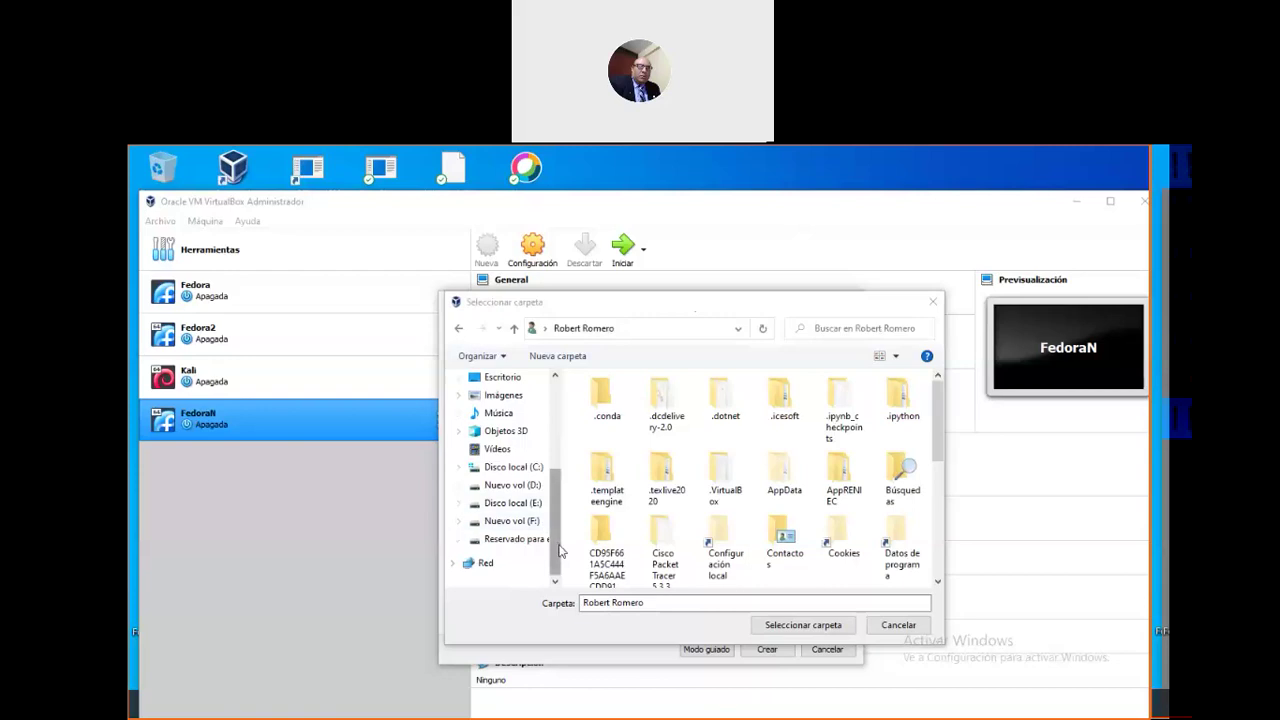
{"action": "left_click", "coordinate": [500, 521]}
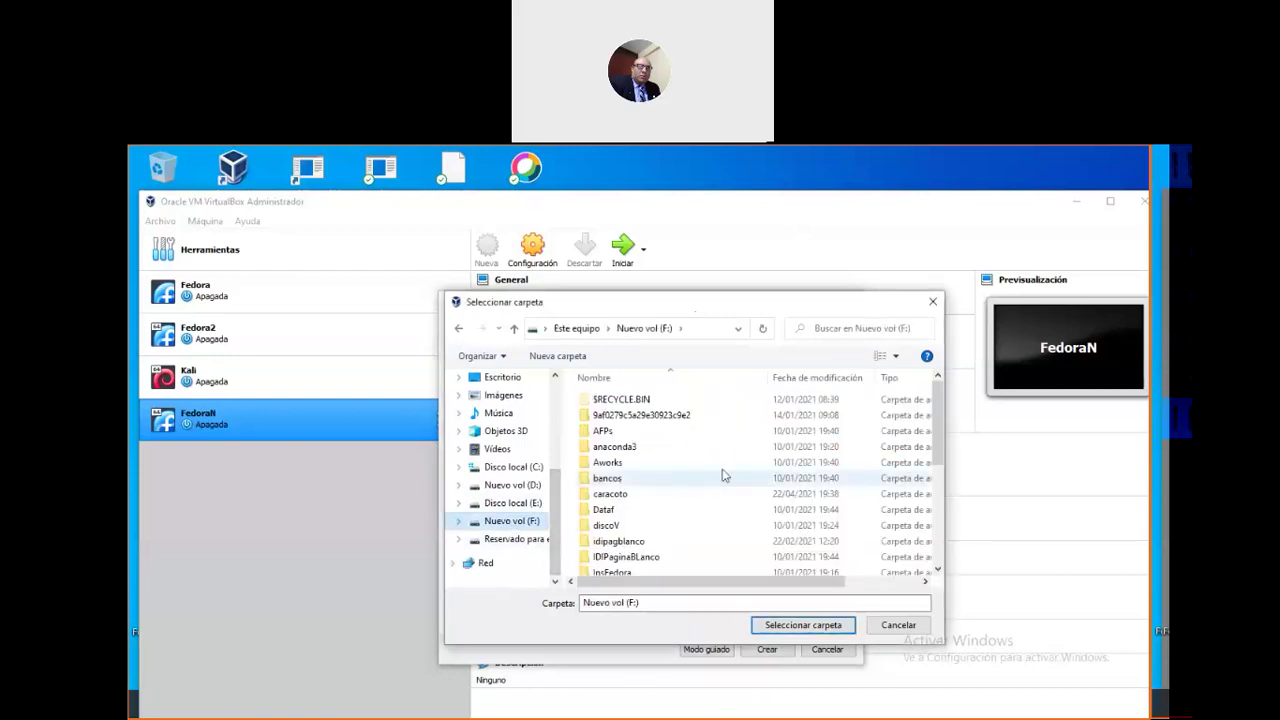
{"action": "double_click", "coordinate": [595, 527]}
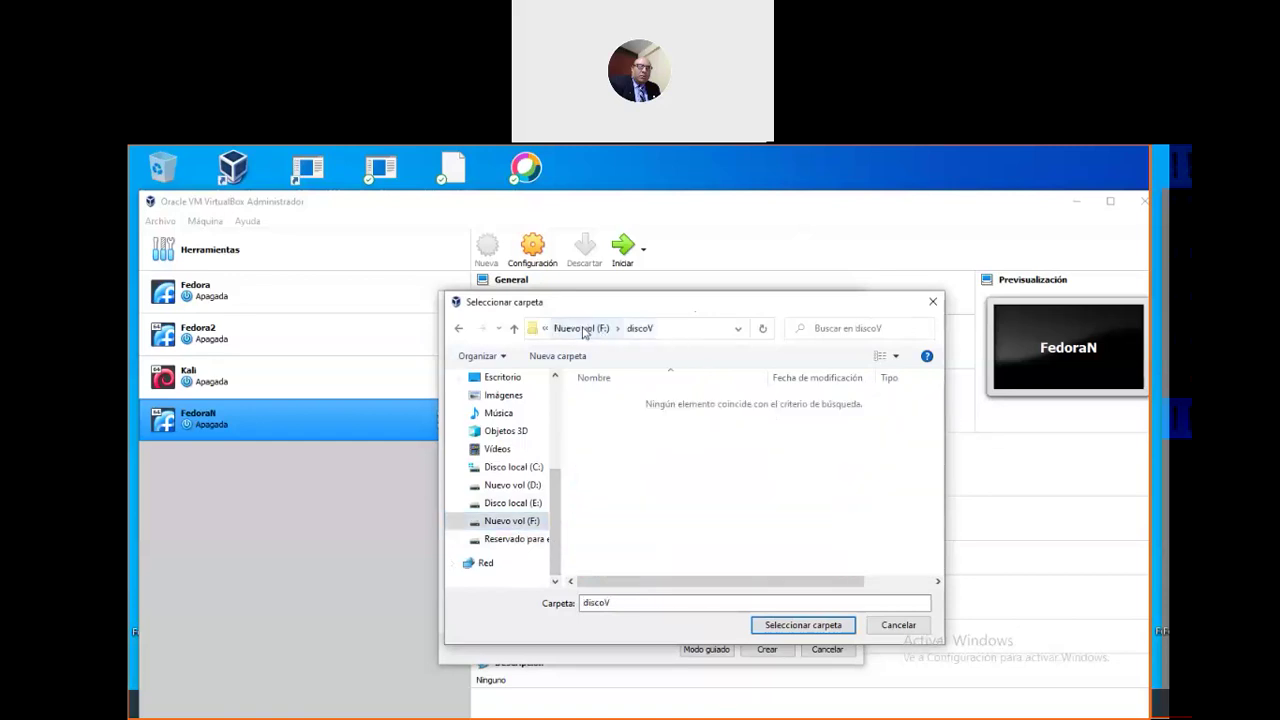
{"action": "left_click", "coordinate": [584, 333]}
{"action": "scroll", "coordinate": [656, 495], "scroll_direction": "down", "scroll_amount": 5}
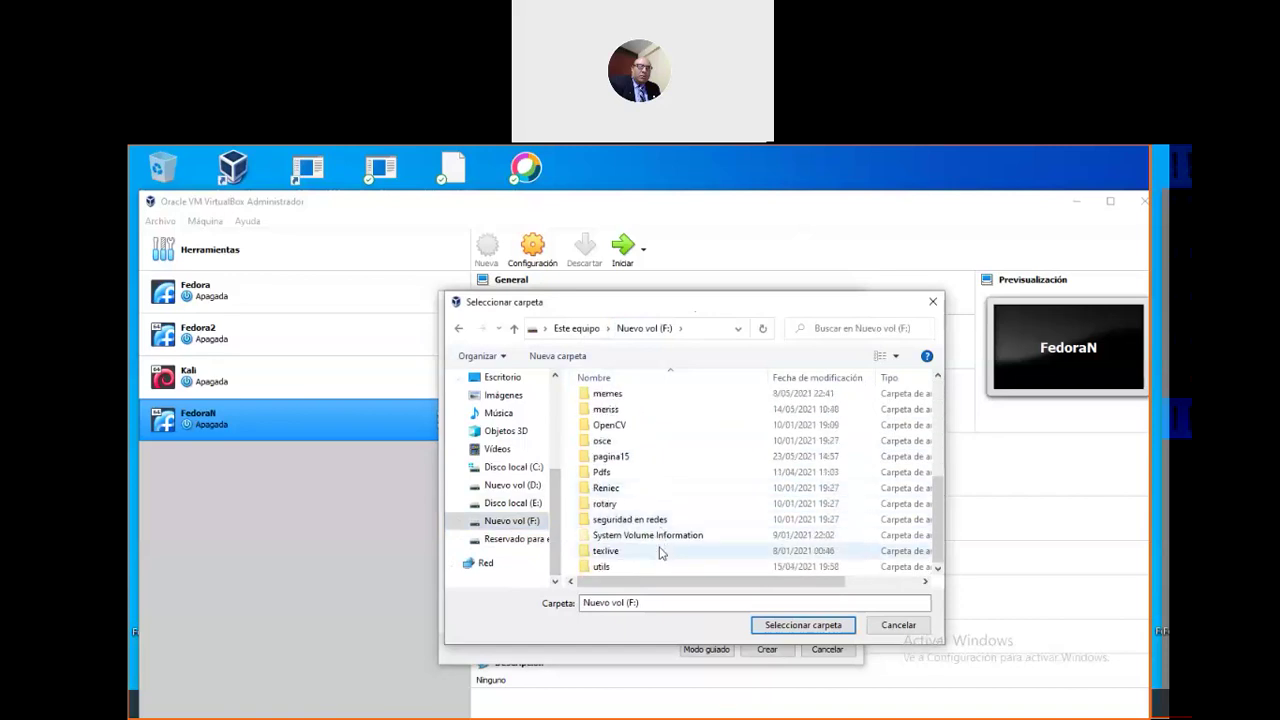
{"action": "left_click", "coordinate": [525, 507]}
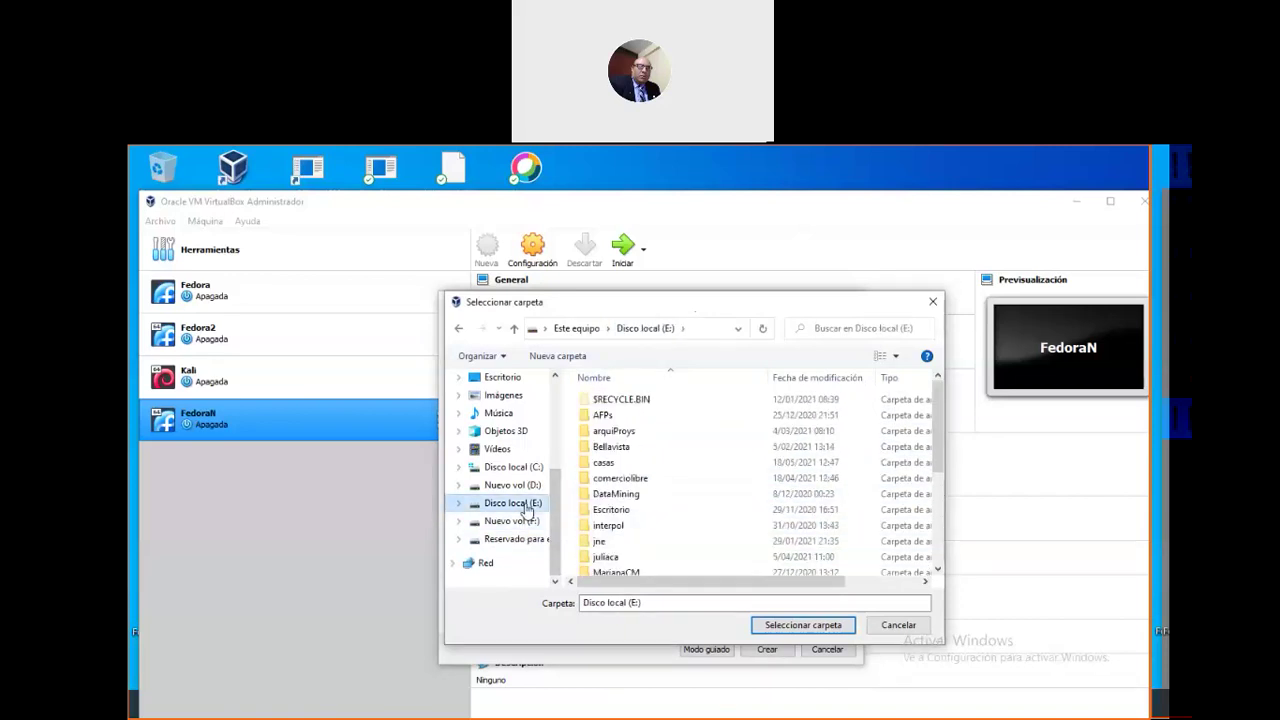
{"action": "left_click", "coordinate": [508, 486]}
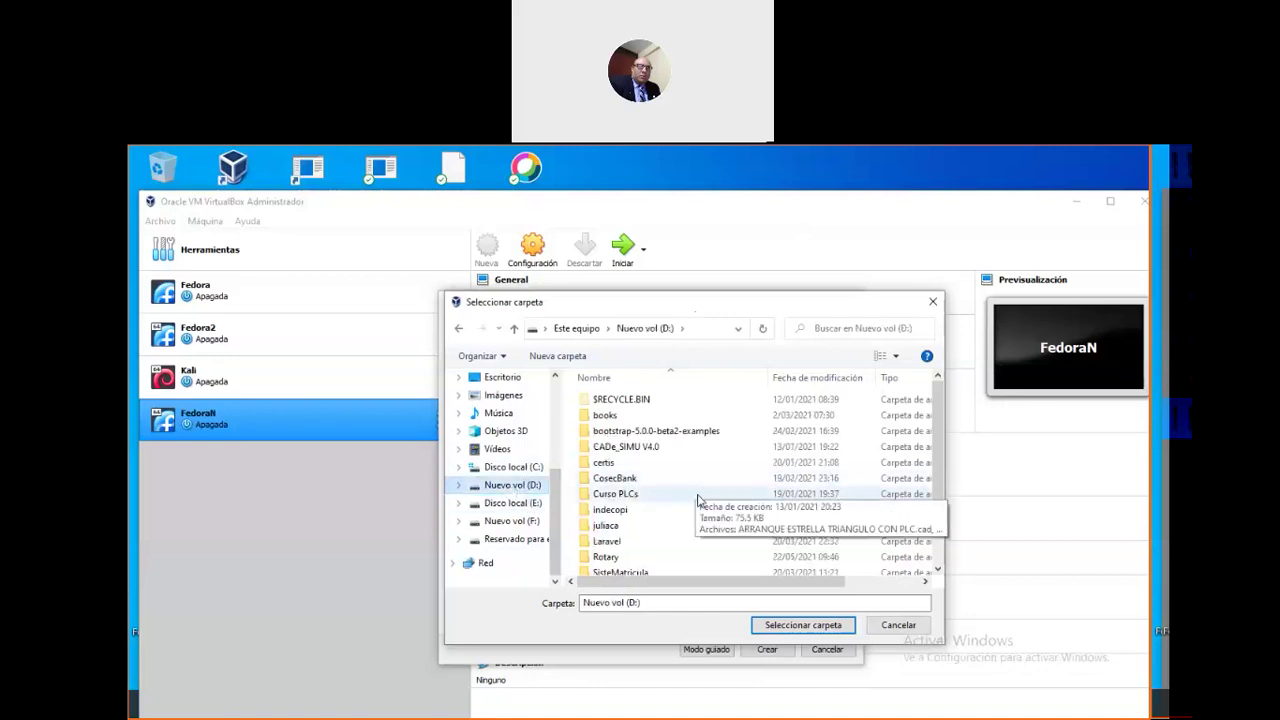
{"action": "scroll", "coordinate": [698, 500], "scroll_direction": "down", "scroll_amount": 1}
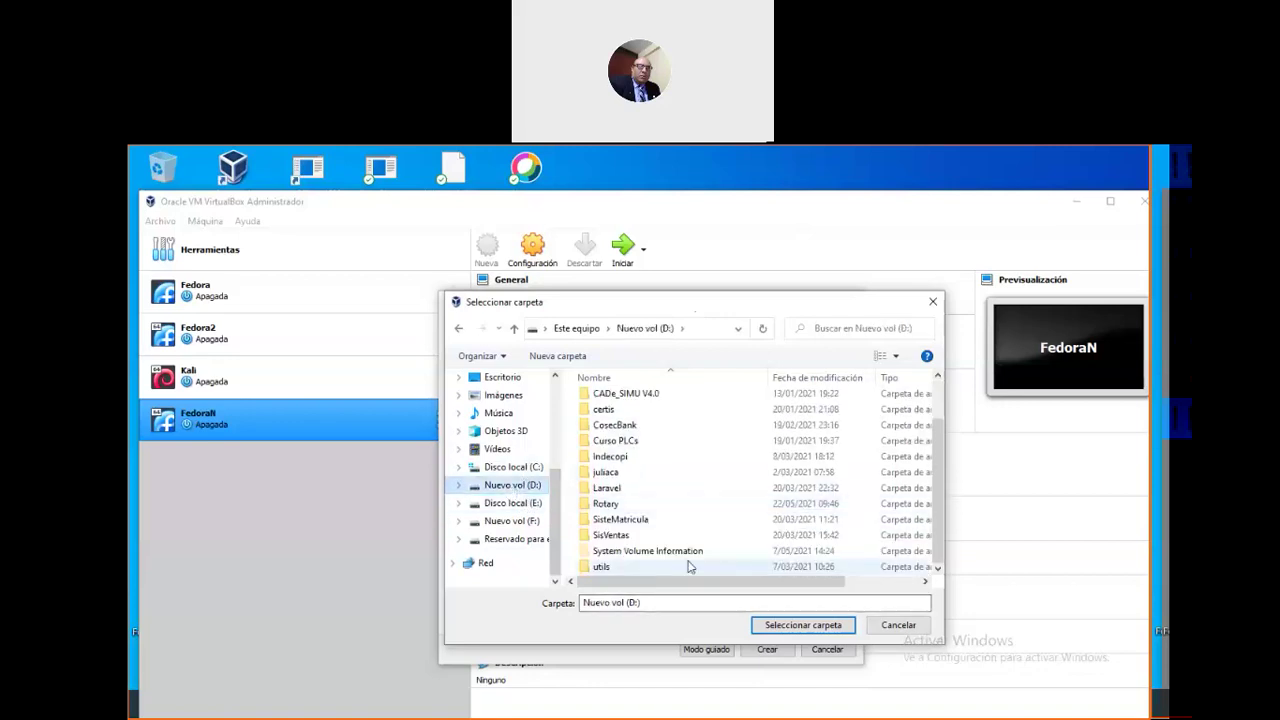
Switch to File Explorer, compare the free space of the drives under Este equipo, and minimize it
{"action": "key", "text": "super"}
{"action": "left_click", "coordinate": [523, 700]}
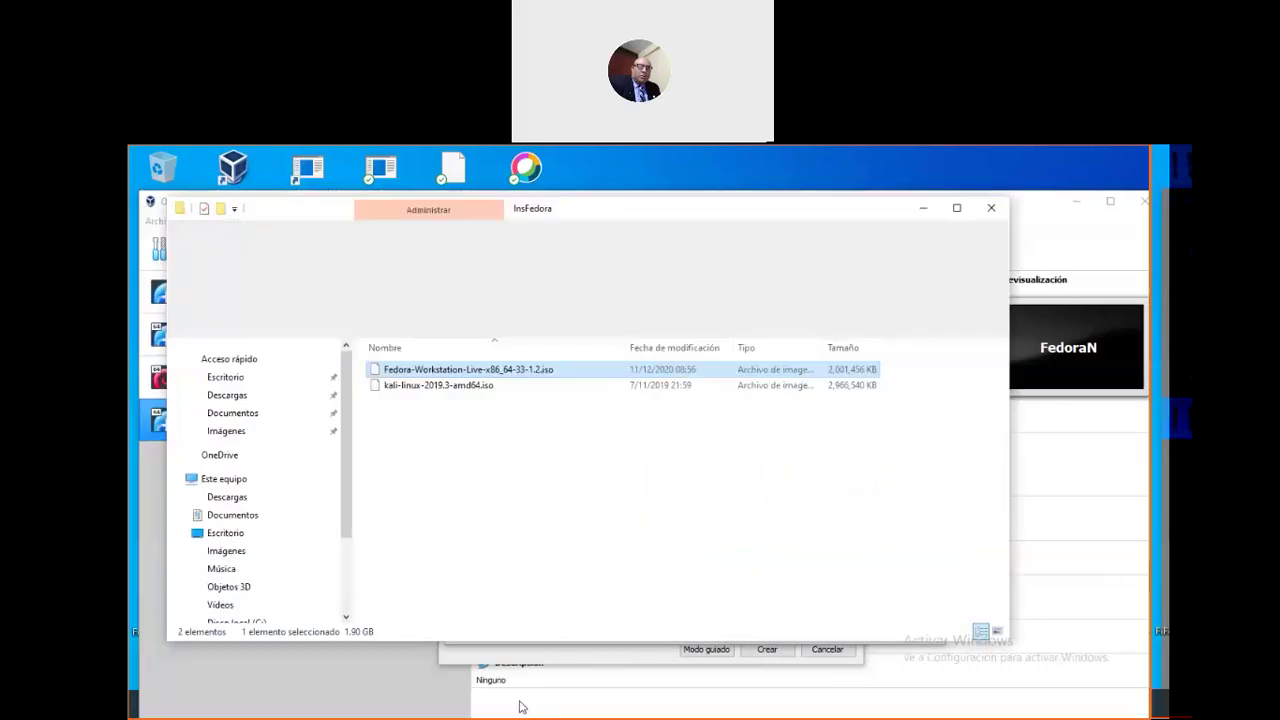
{"action": "left_click", "coordinate": [210, 481]}
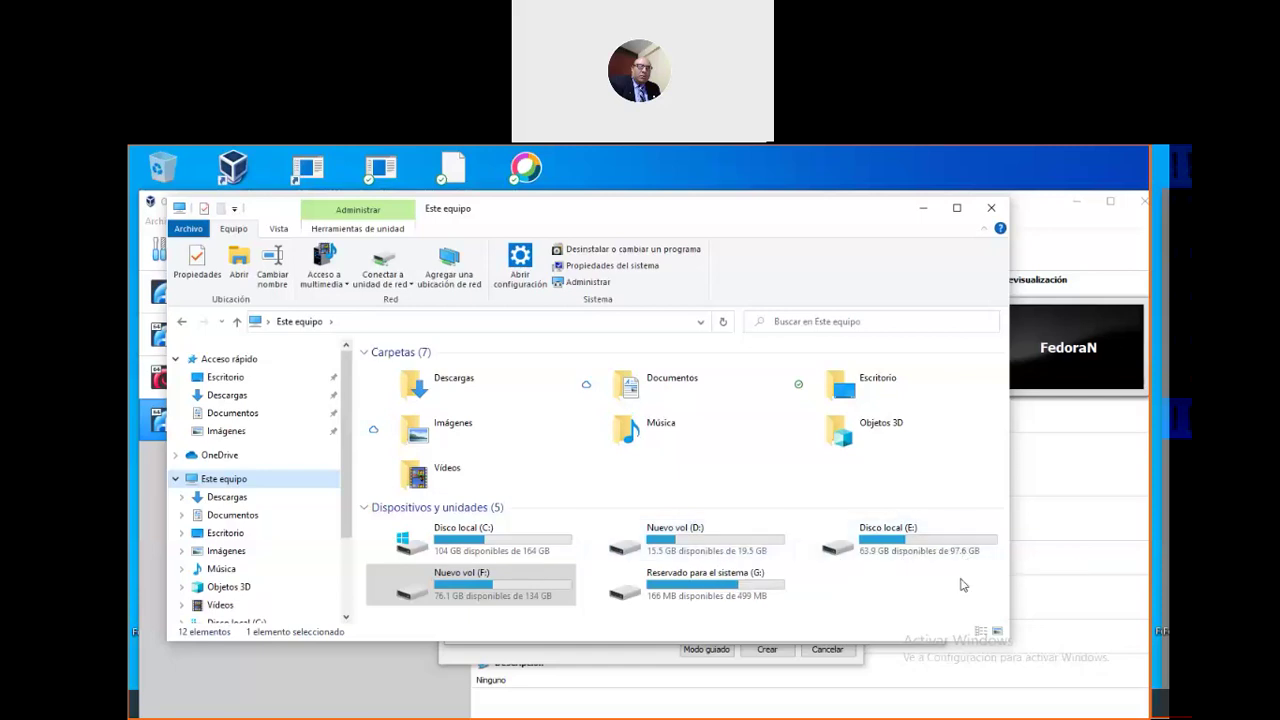
{"action": "left_click", "coordinate": [923, 208]}
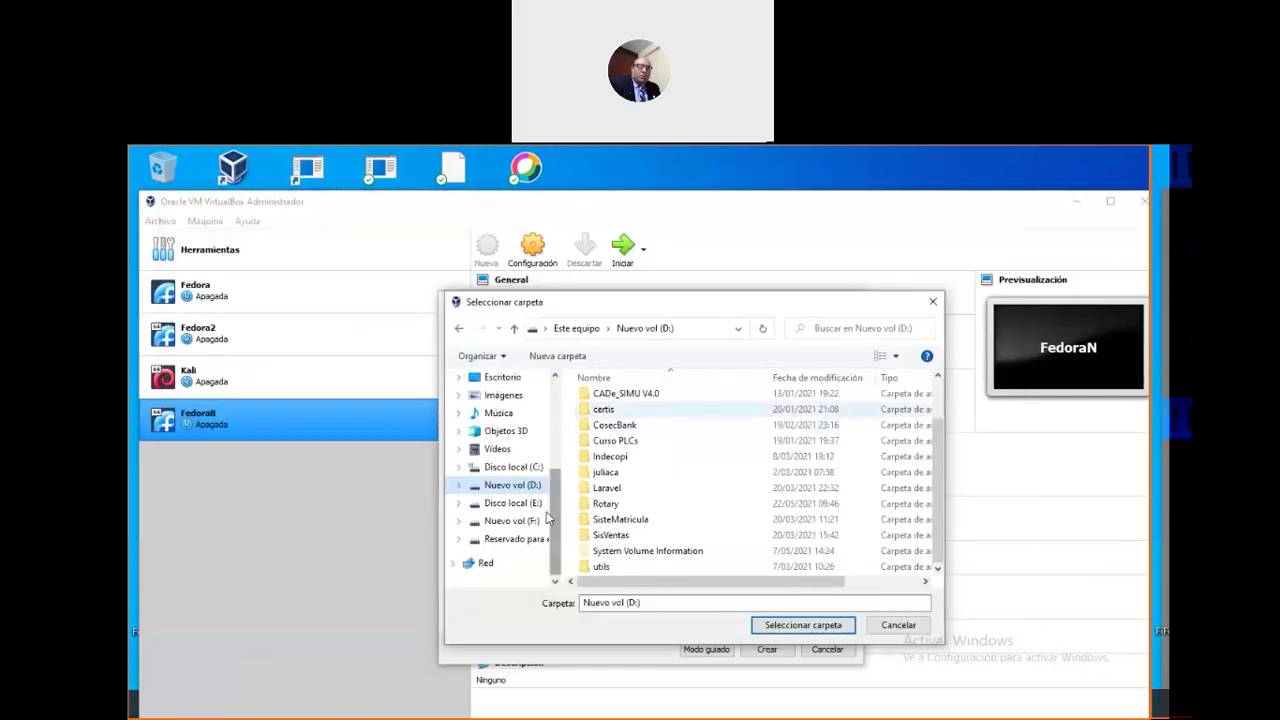
Open the VBox folder on drive E: in the machine folder chooser
{"action": "left_click", "coordinate": [513, 503]}
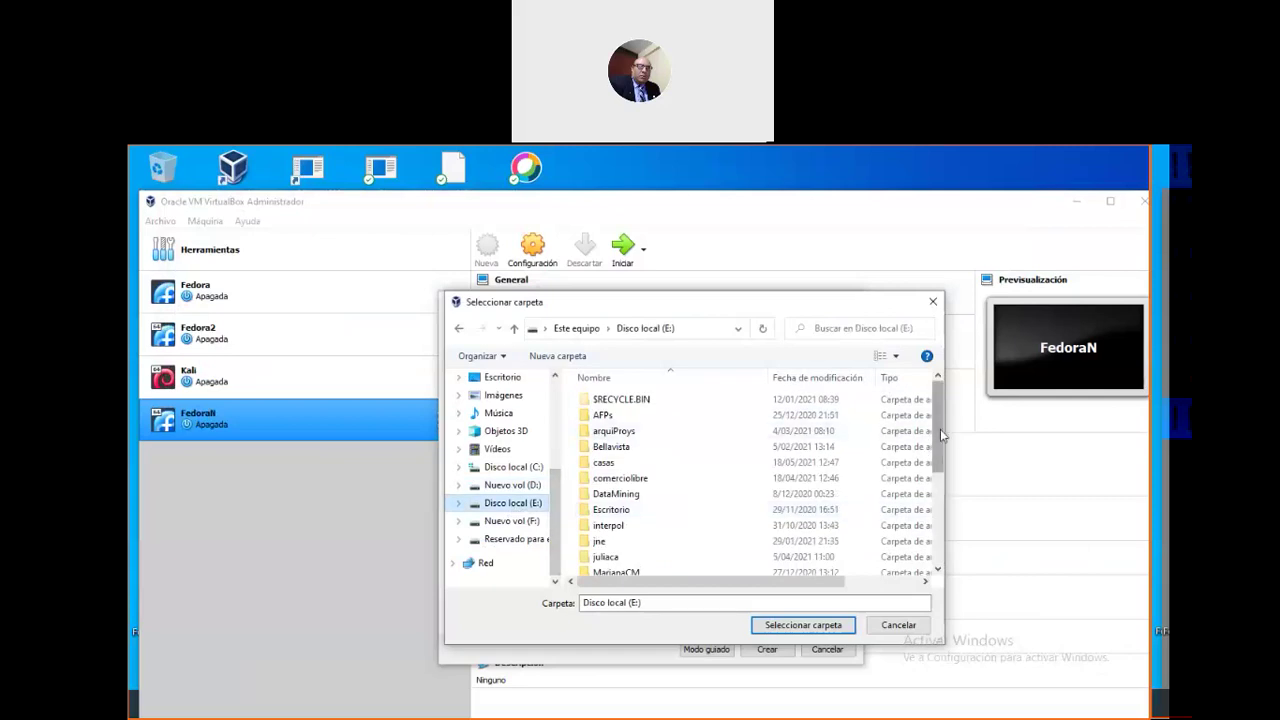
{"action": "left_click_drag", "start_coordinate": [941, 435], "coordinate": [922, 525]}
{"action": "double_click", "coordinate": [659, 508]}
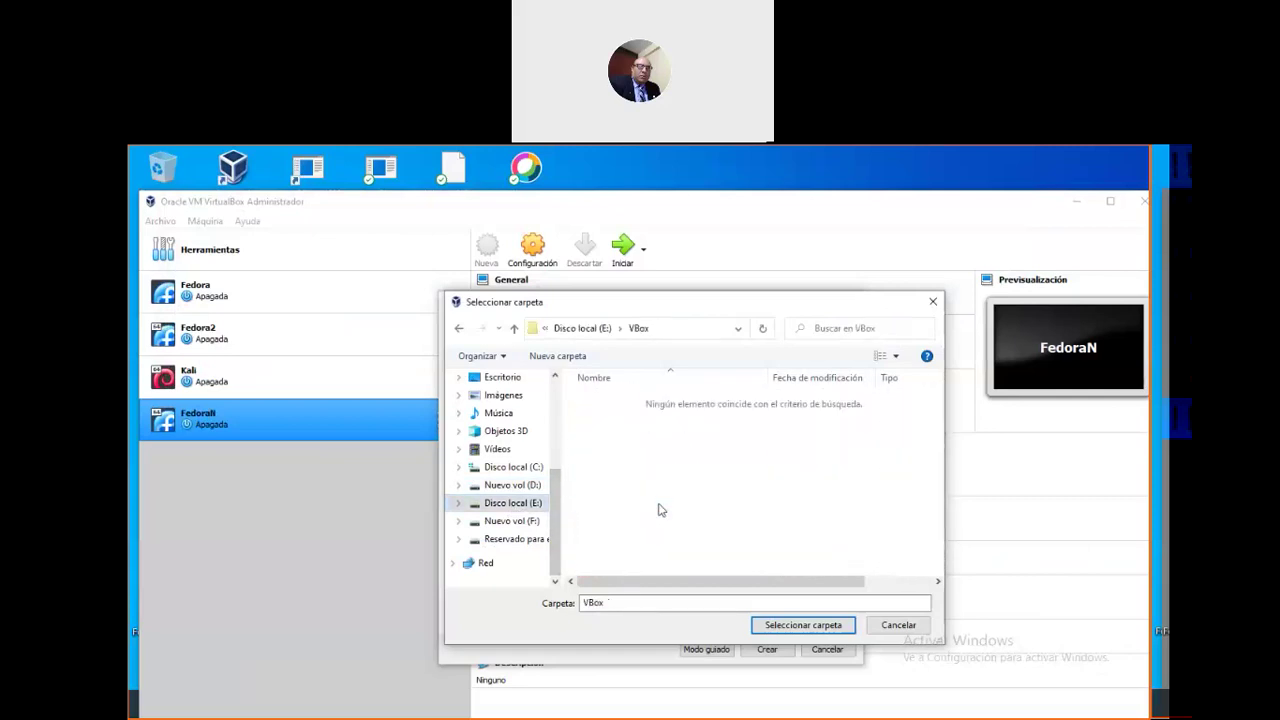
{"action": "left_click", "coordinate": [657, 603]}
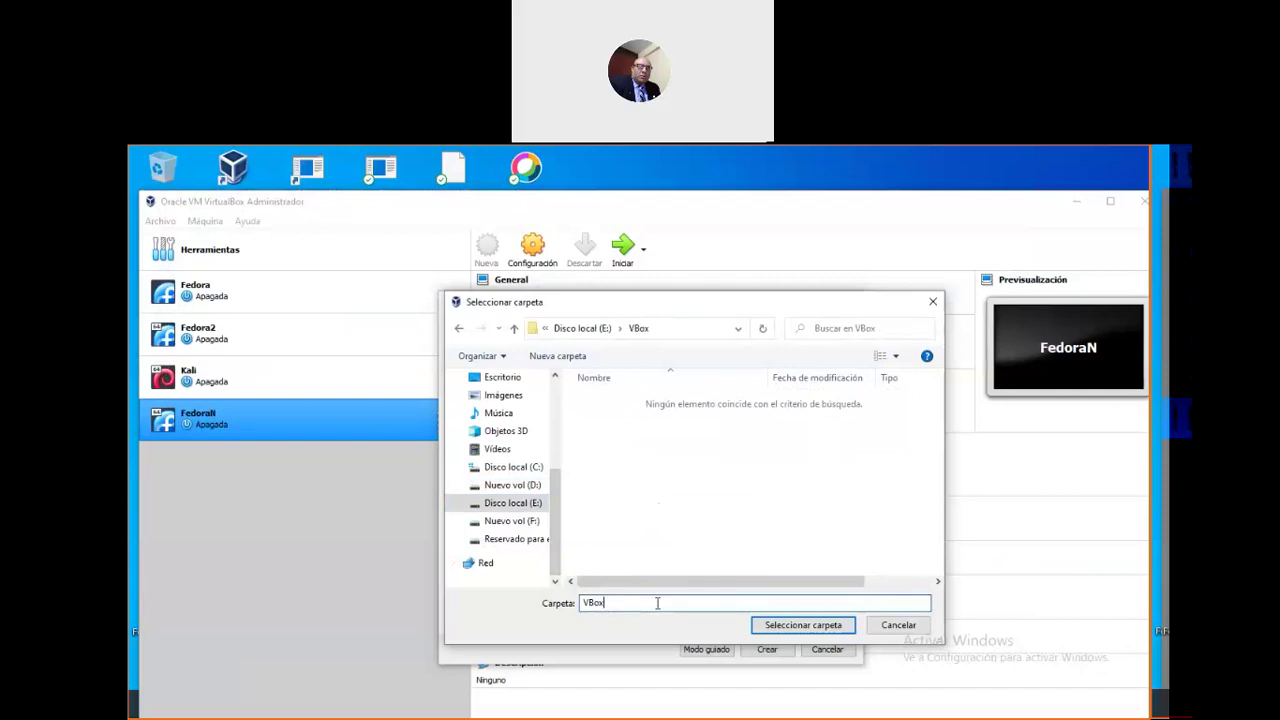
{"action": "double_click", "coordinate": [657, 603]}
{"action": "type", "text": "Fedora 2021"}
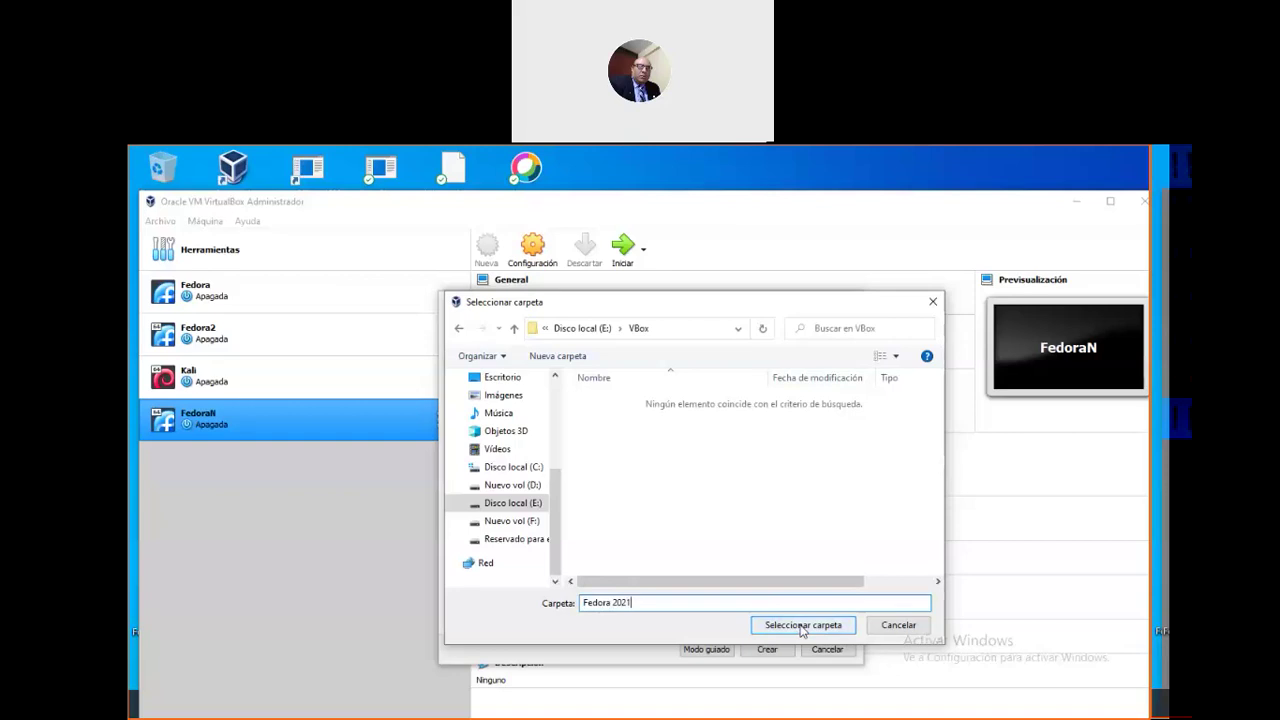
Return to the root of drive E: and choose its VBox folder as the machine folder
{"action": "left_click", "coordinate": [588, 330]}
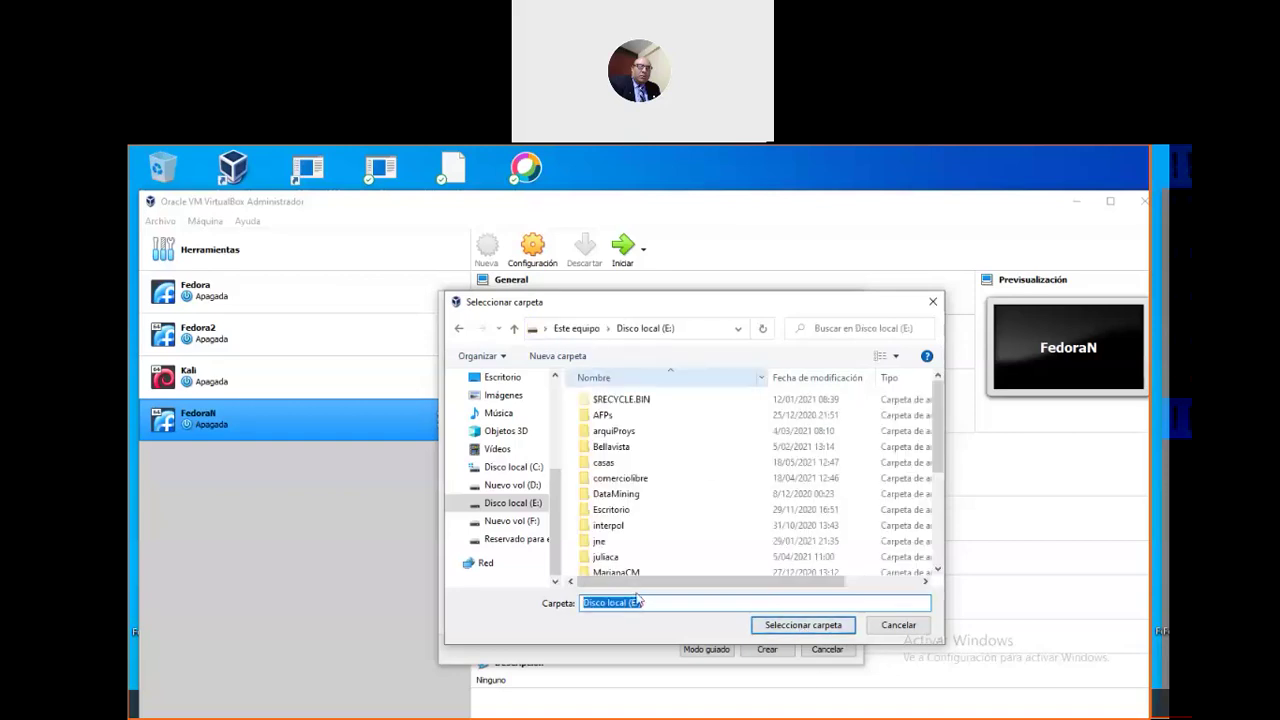
{"action": "scroll", "coordinate": [674, 477], "scroll_direction": "down", "scroll_amount": 4}
{"action": "left_click", "coordinate": [603, 508]}
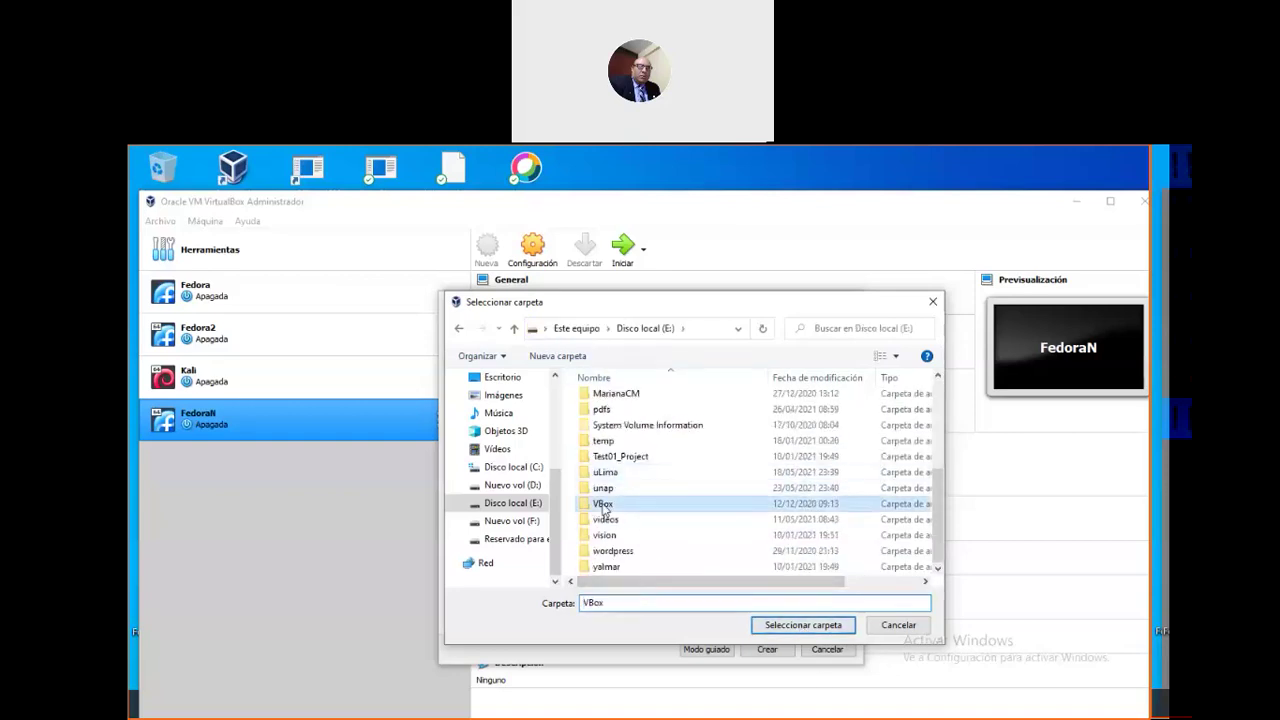
{"action": "left_click", "coordinate": [803, 625]}
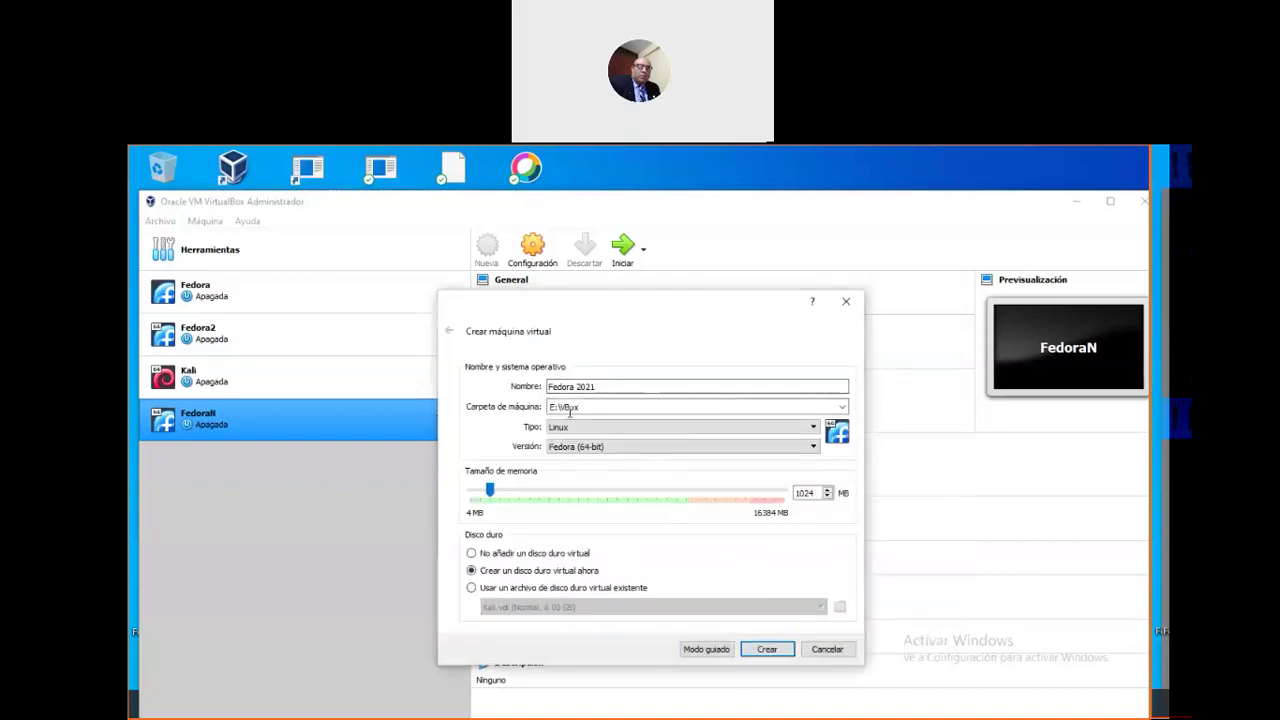
Review the available operating system types and the Linux versions offered for the new machine, moving the dialog higher for a better view
{"action": "left_click", "coordinate": [674, 428]}
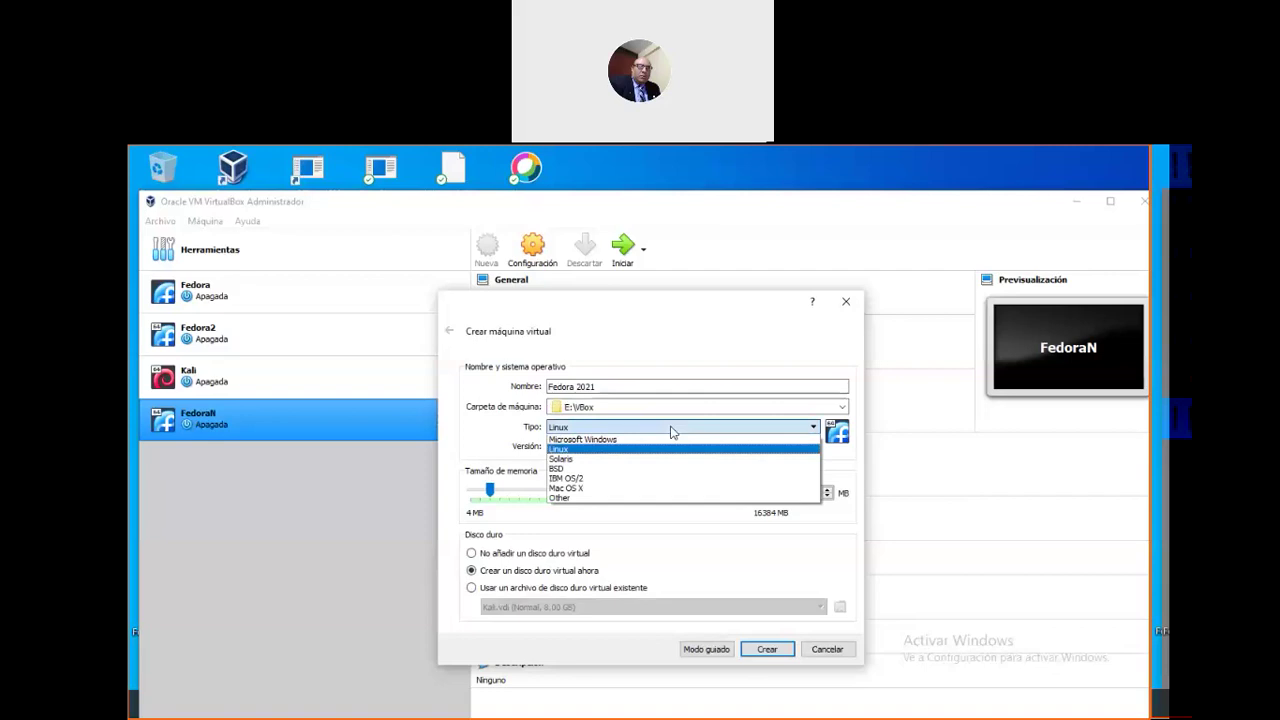
{"action": "left_click", "coordinate": [727, 339]}
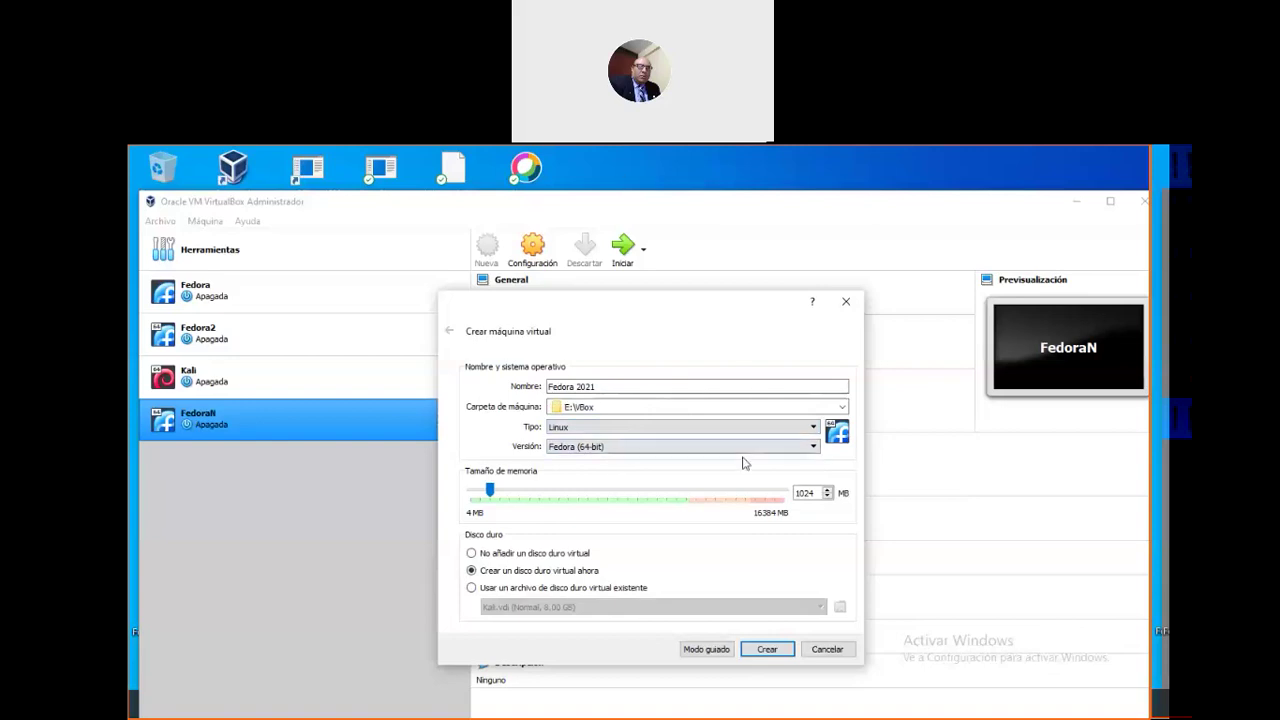
{"action": "left_click_drag", "start_coordinate": [686, 318], "coordinate": [717, 240]}
{"action": "left_click", "coordinate": [842, 369]}
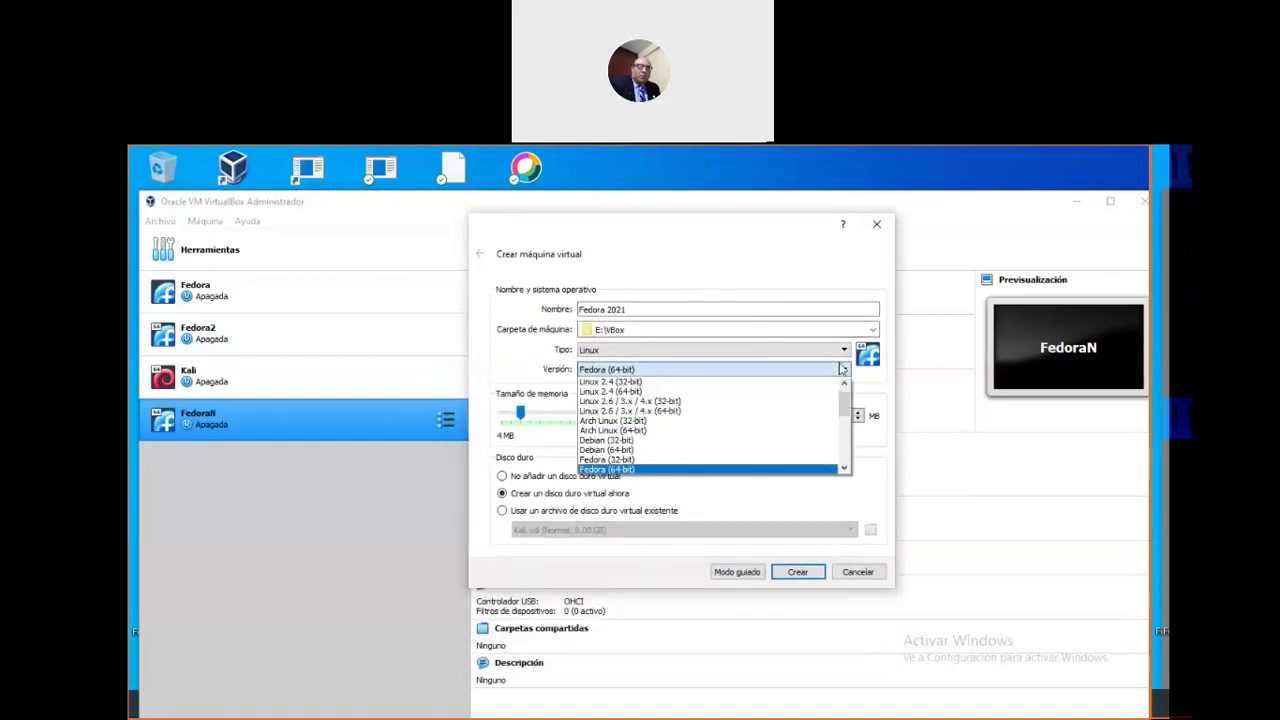
{"action": "left_click", "coordinate": [728, 251]}
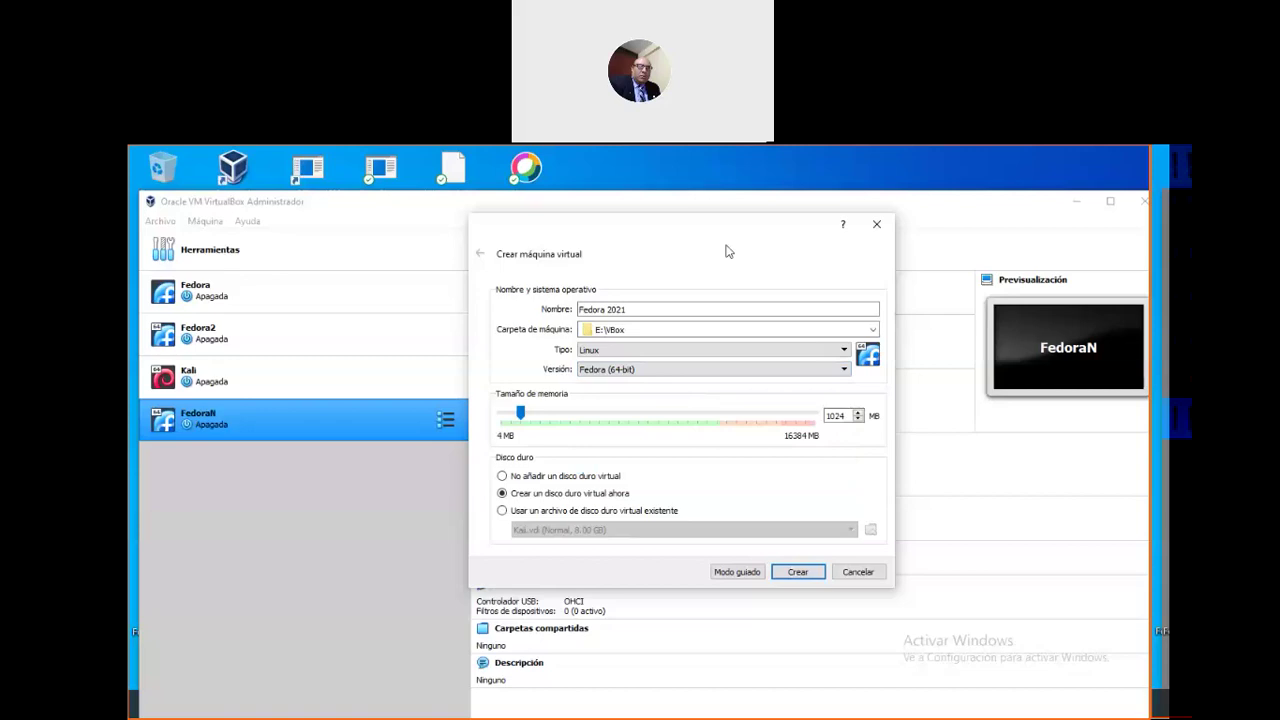
{"action": "left_click", "coordinate": [737, 370]}
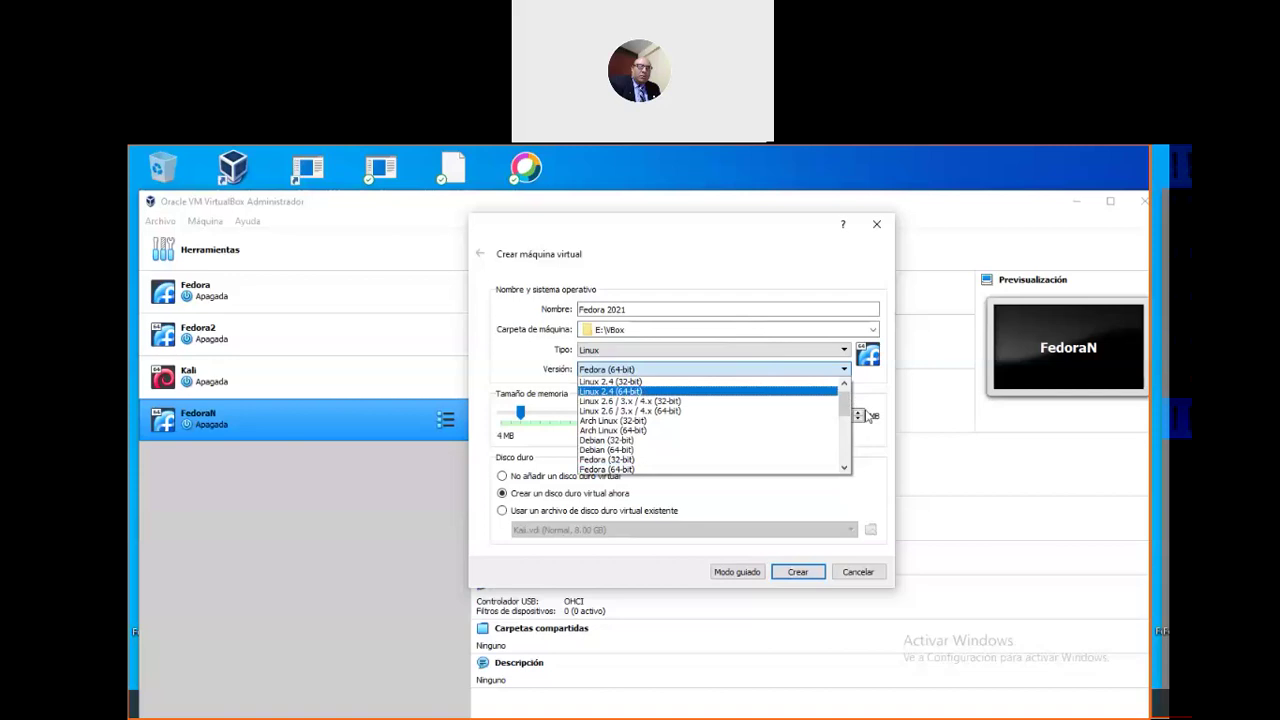
{"action": "left_click_drag", "start_coordinate": [845, 403], "coordinate": [848, 462]}
{"action": "left_click", "coordinate": [737, 240]}
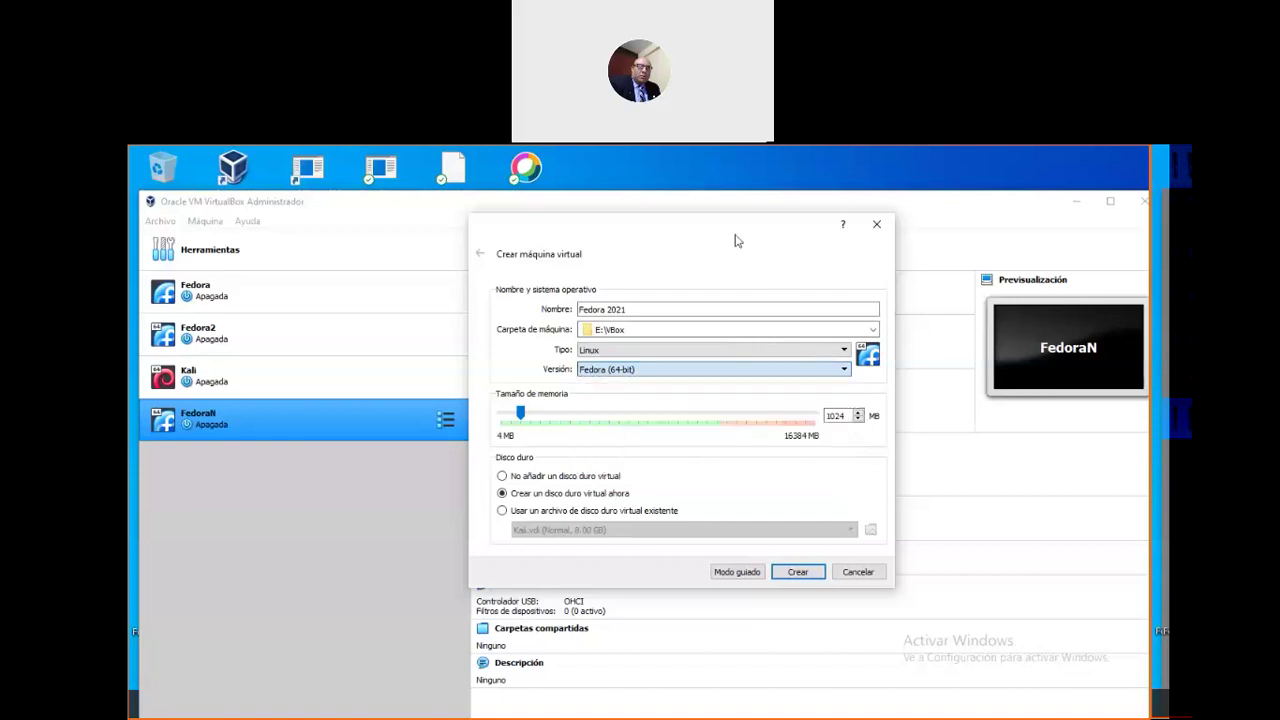
Try the Microsoft Windows type, look through its list of versions, and set the type back to Linux
{"action": "left_click", "coordinate": [830, 355]}
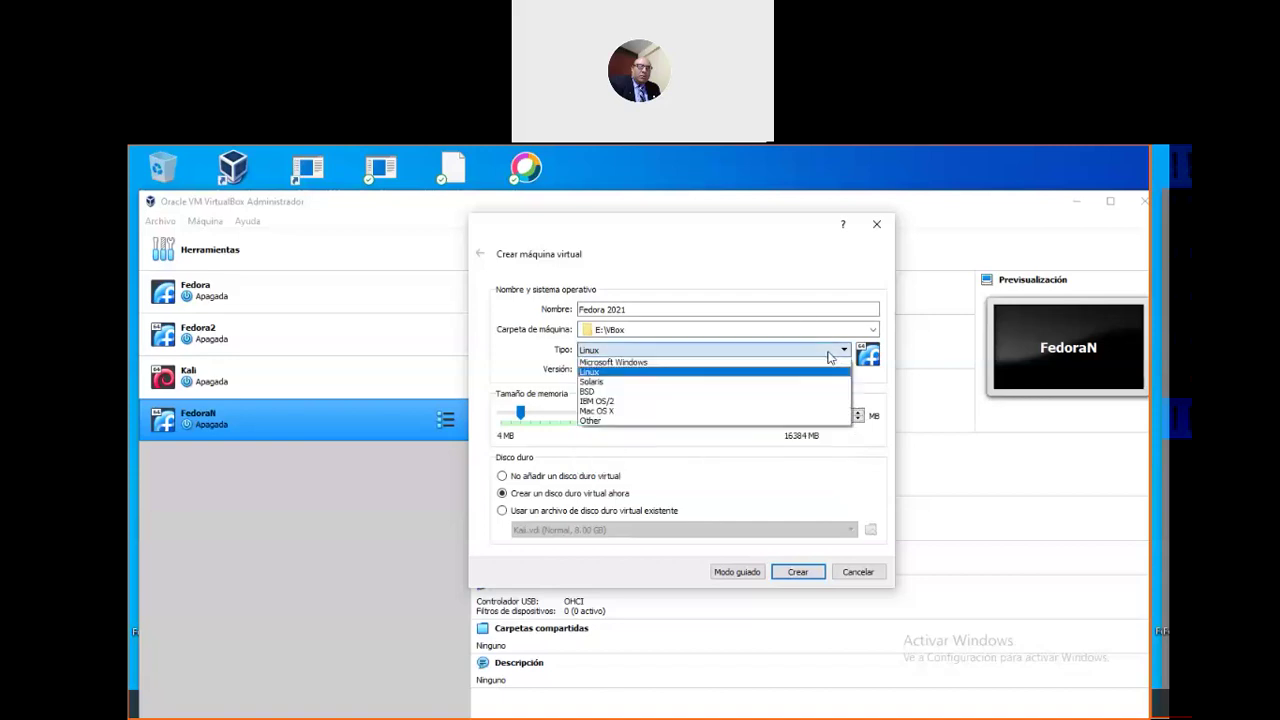
{"action": "left_click", "coordinate": [643, 362]}
{"action": "left_click", "coordinate": [731, 371]}
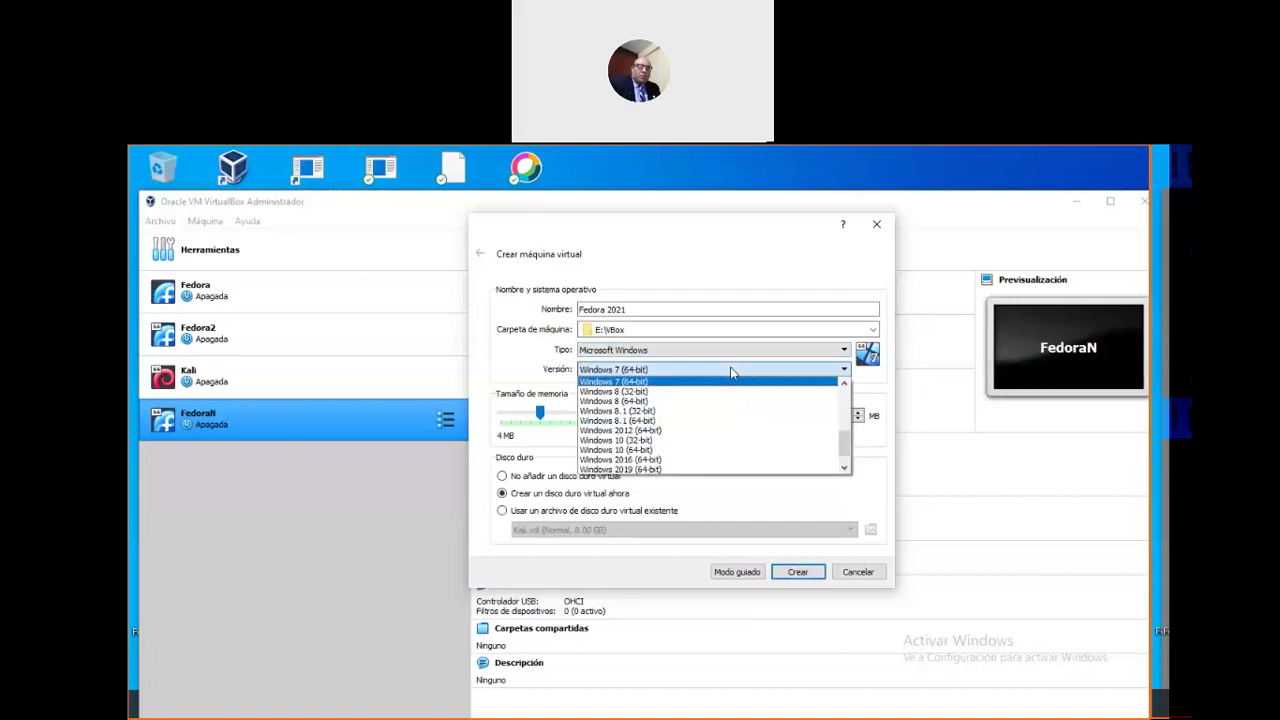
{"action": "scroll", "coordinate": [720, 397], "scroll_direction": "down", "scroll_amount": 1}
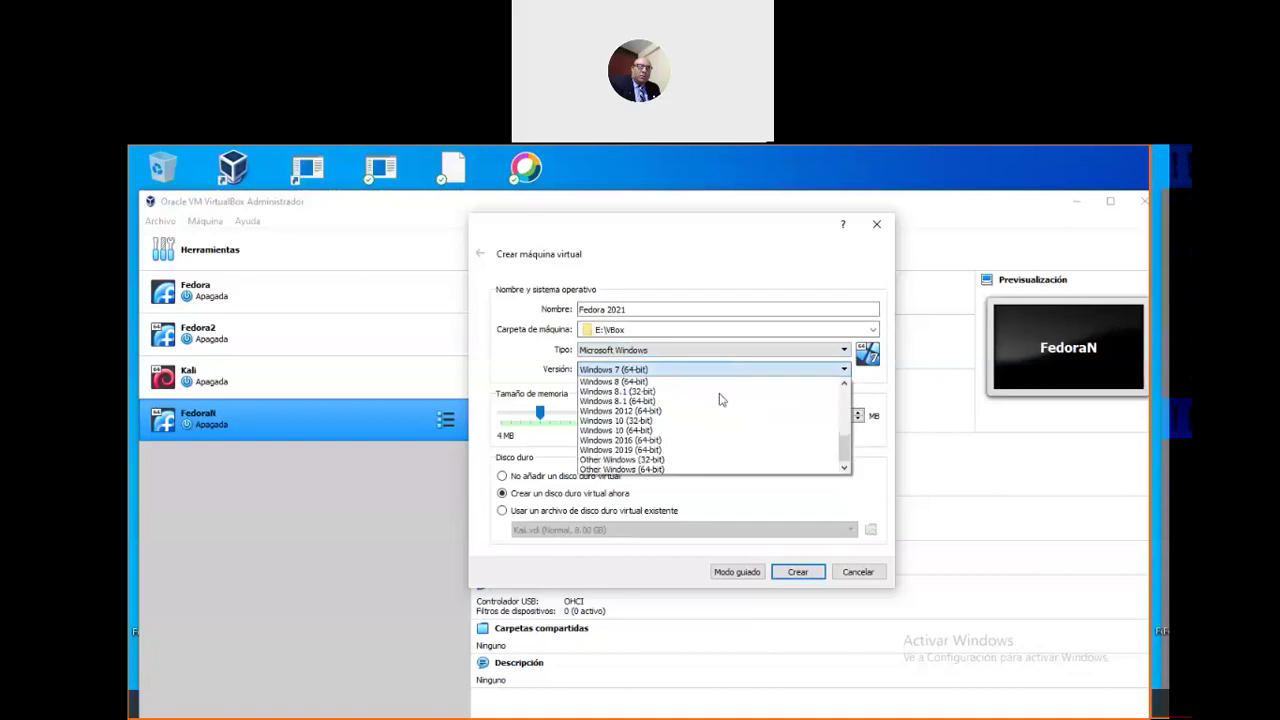
{"action": "scroll", "coordinate": [720, 399], "scroll_direction": "up", "scroll_amount": 6}
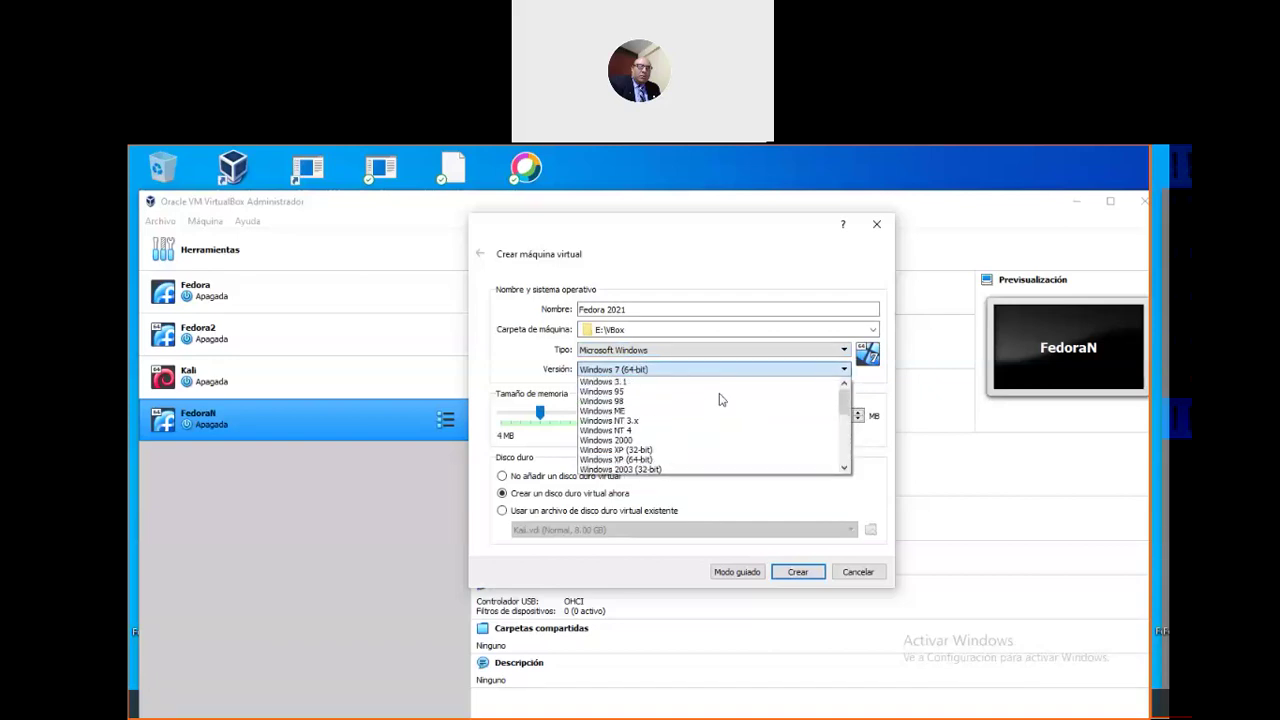
{"action": "scroll", "coordinate": [719, 400], "scroll_direction": "down", "scroll_amount": 4}
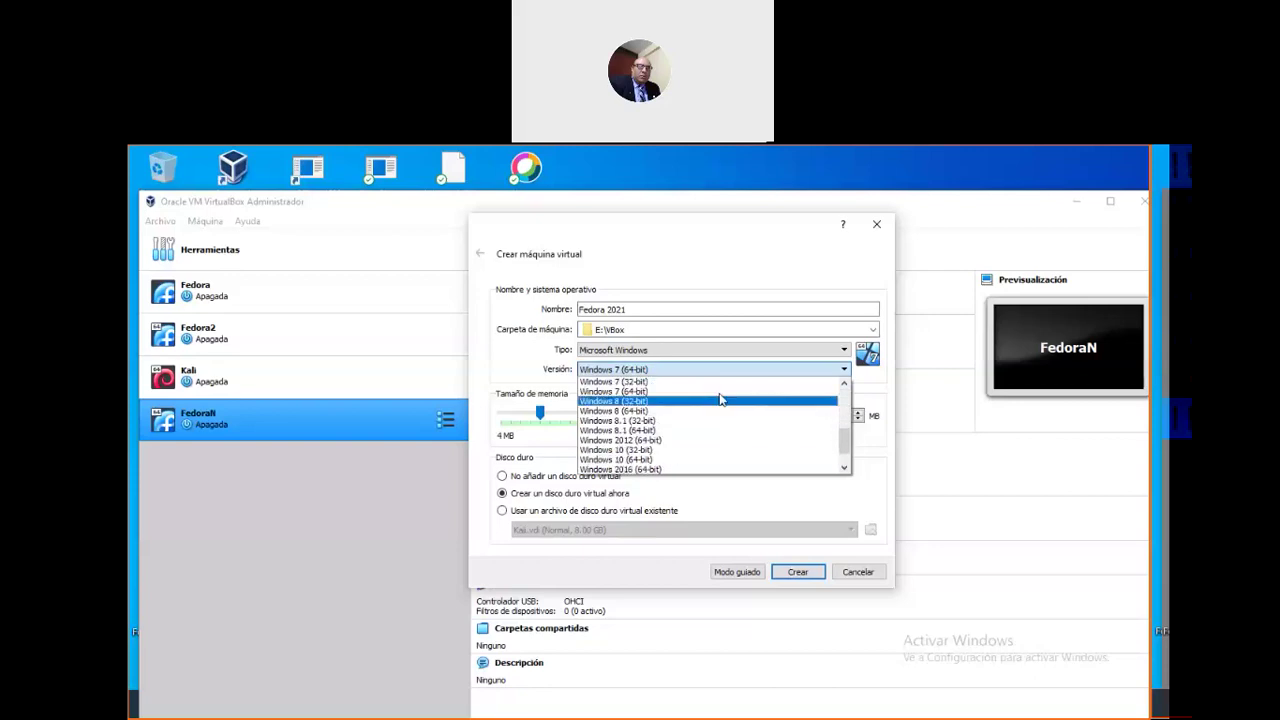
{"action": "scroll", "coordinate": [720, 399], "scroll_direction": "up", "scroll_amount": 4}
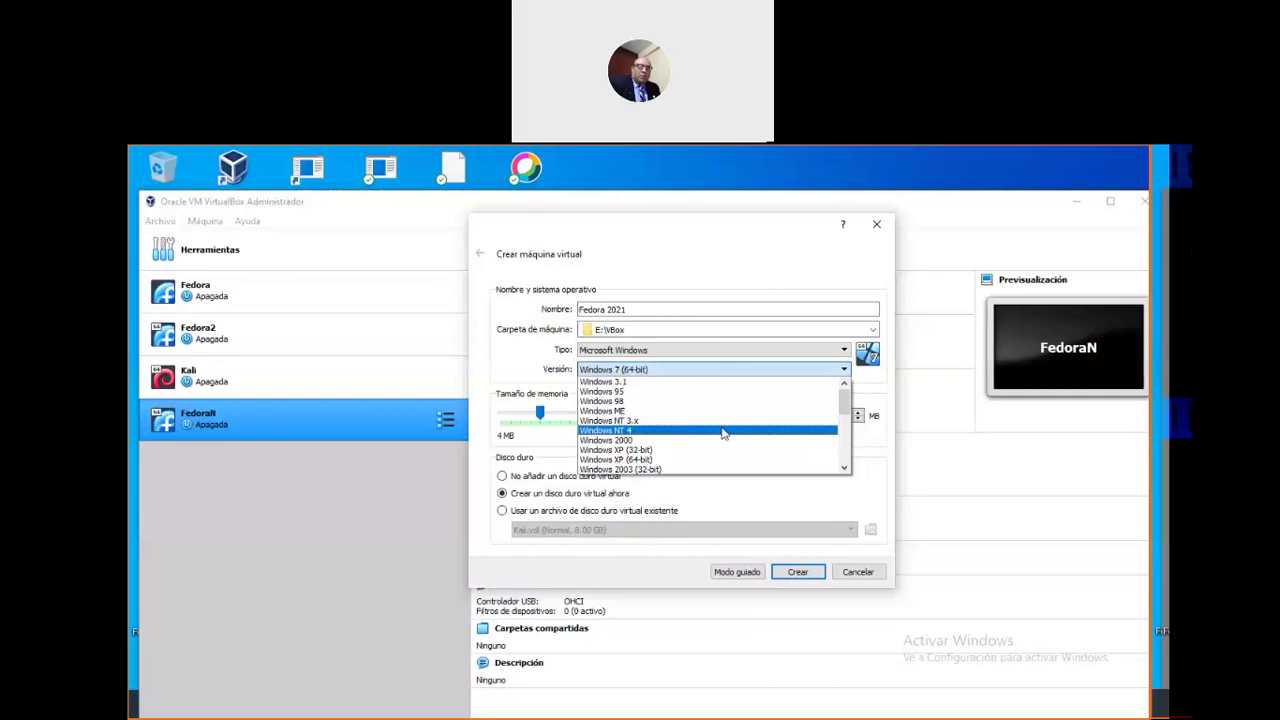
{"action": "scroll", "coordinate": [722, 432], "scroll_direction": "down", "scroll_amount": 4}
{"action": "scroll", "coordinate": [724, 433], "scroll_direction": "down", "scroll_amount": 3}
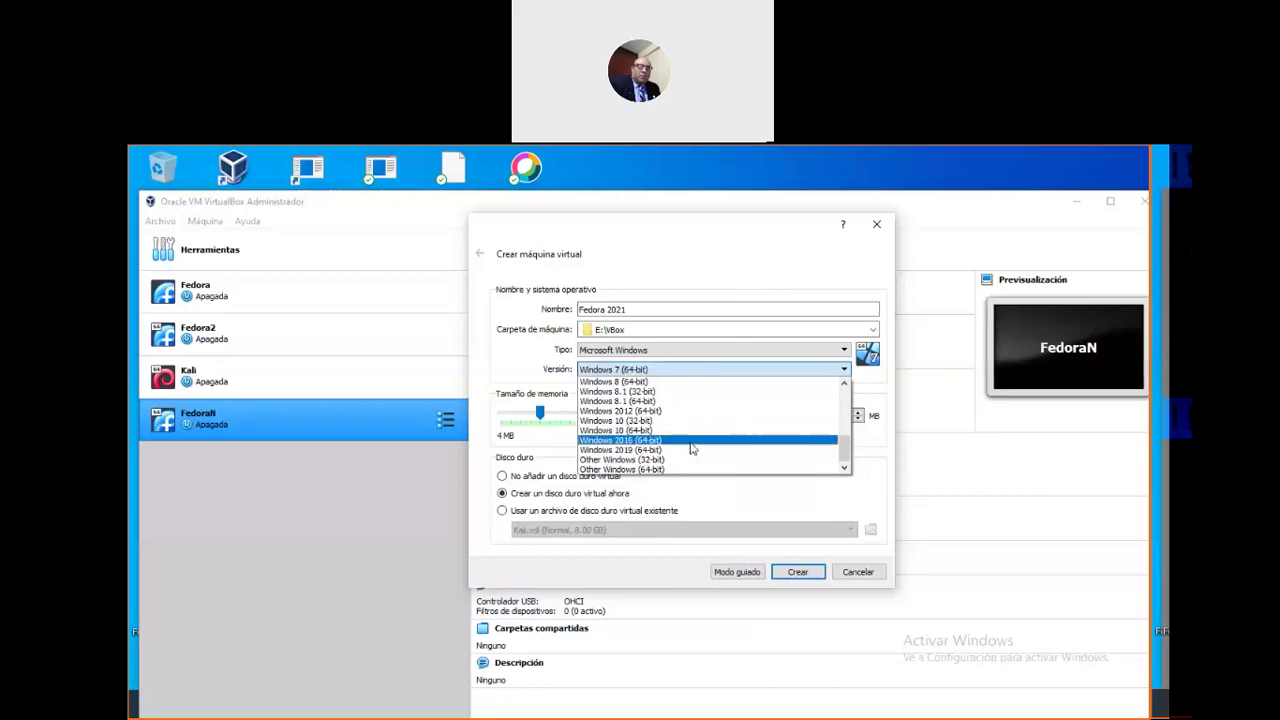
{"action": "scroll", "coordinate": [692, 449], "scroll_direction": "up", "scroll_amount": 5}
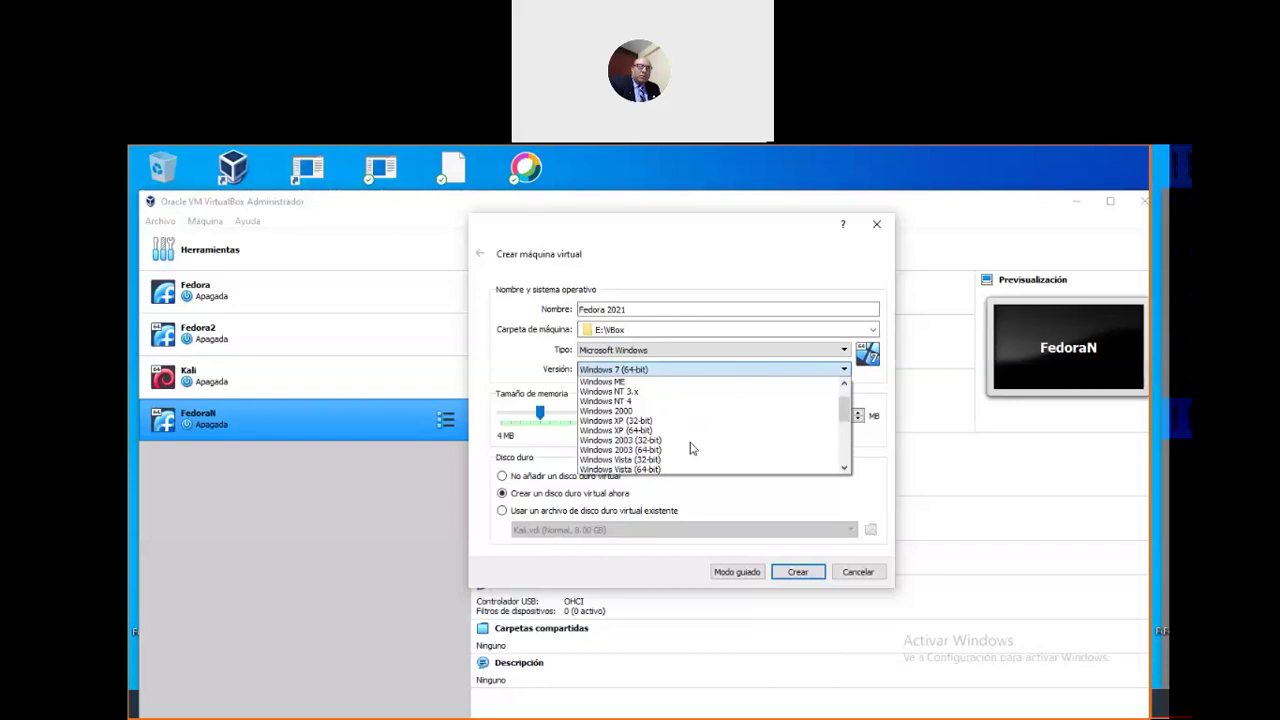
{"action": "left_click", "coordinate": [760, 294]}
{"action": "left_click", "coordinate": [747, 371]}
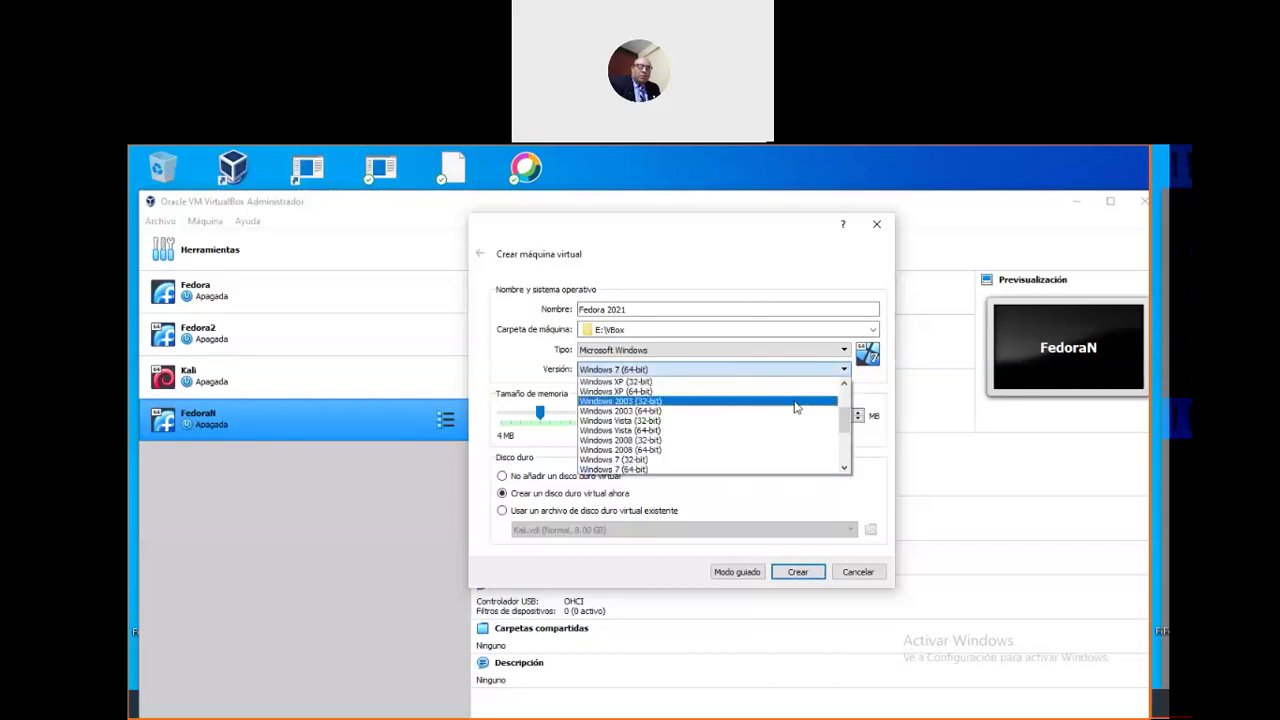
{"action": "left_click", "coordinate": [790, 316]}
{"action": "left_click", "coordinate": [738, 348]}
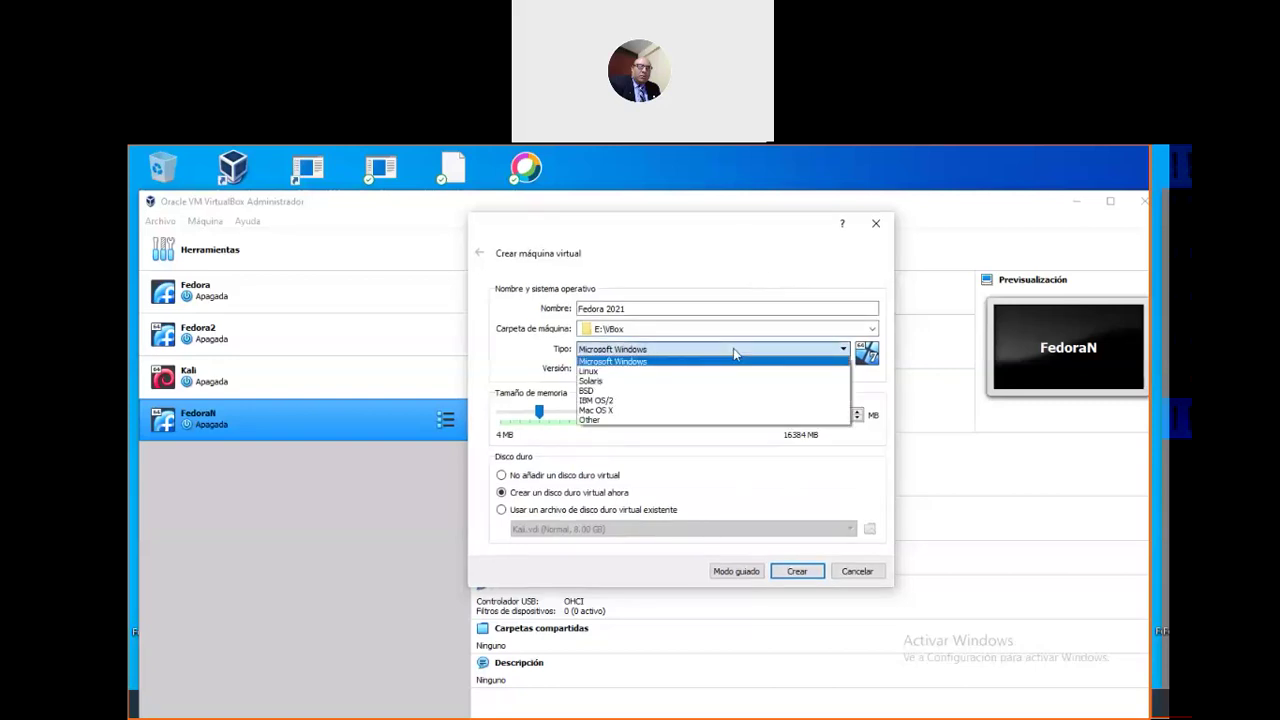
{"action": "left_click", "coordinate": [657, 372]}
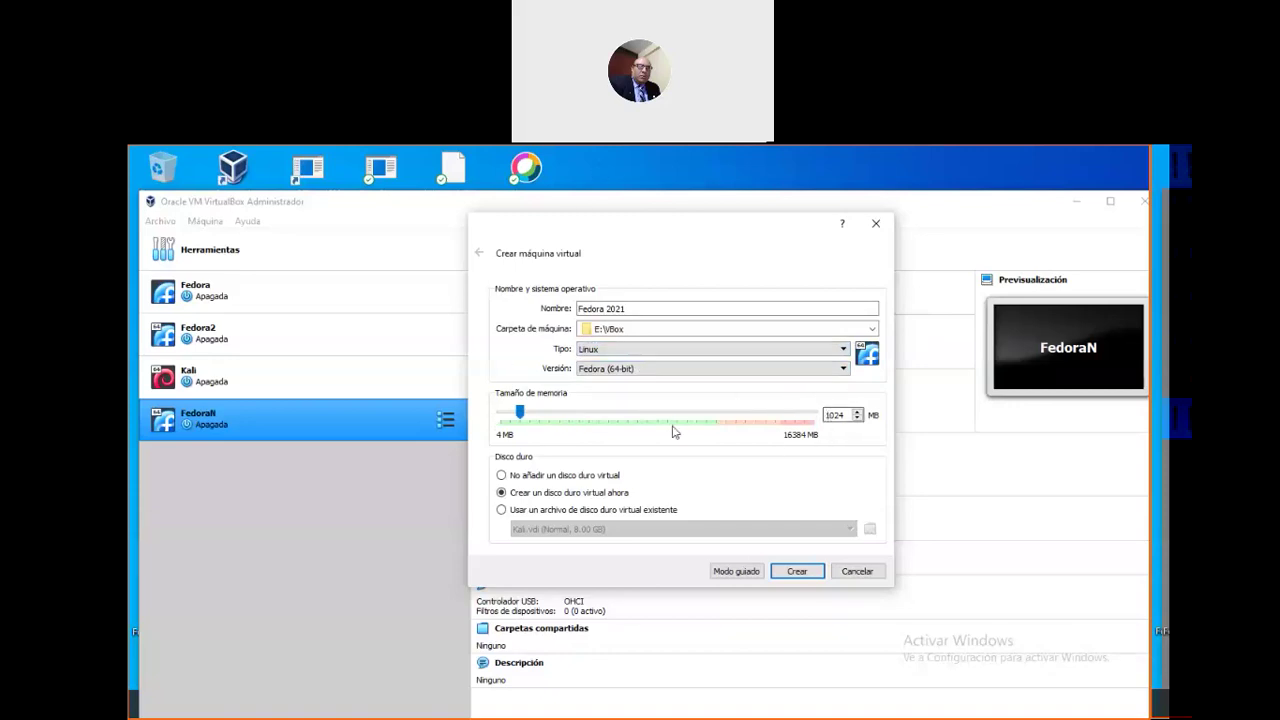
Set the machine's memory size to 8000 MB and continue to the creation of its virtual hard disk
{"action": "double_click", "coordinate": [845, 414]}
{"action": "type", "text": "8000"}
{"action": "left_click", "coordinate": [797, 571]}
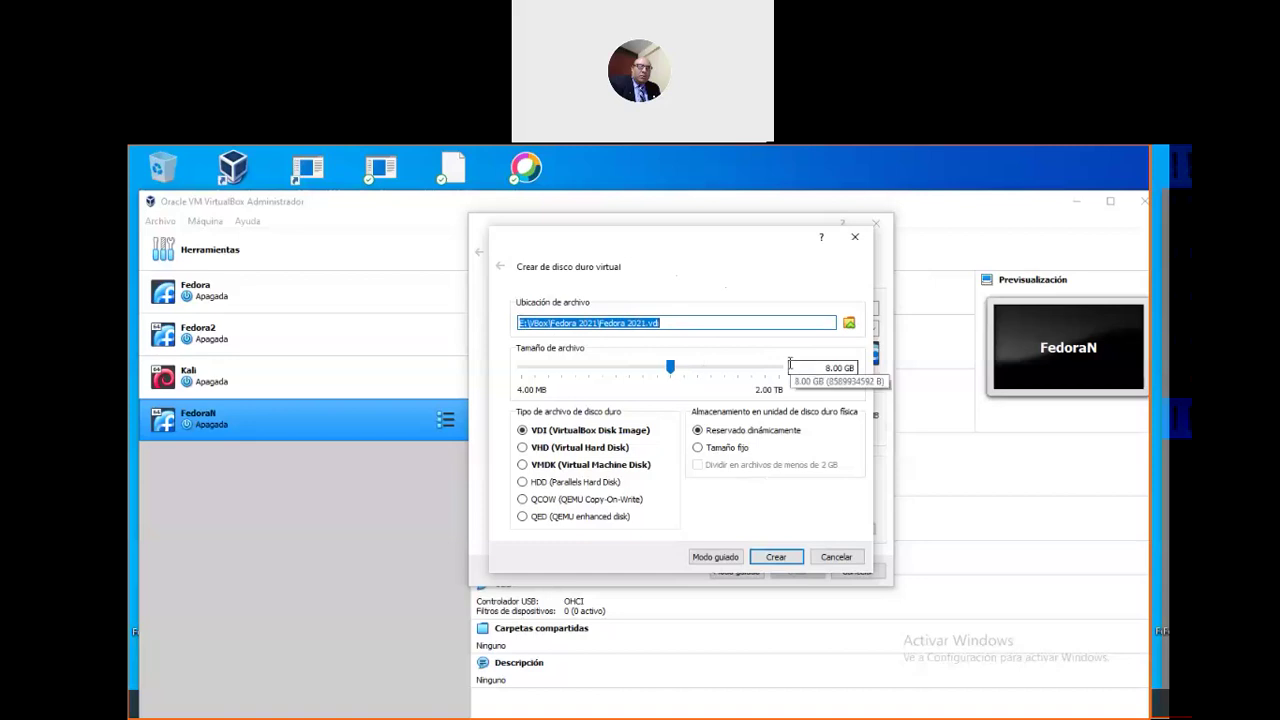
Create the machine's virtual hard disk in VHD format and move the manager window slightly higher
{"action": "left_click", "coordinate": [523, 448]}
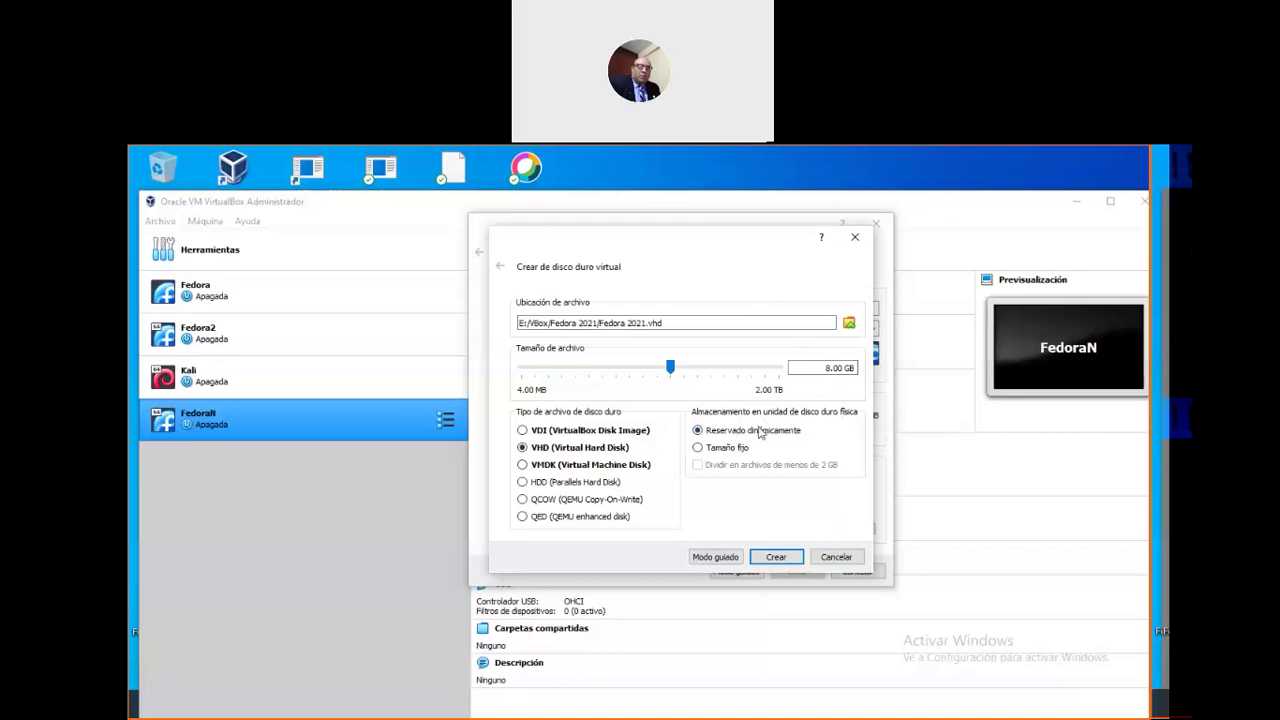
{"action": "left_click", "coordinate": [778, 557]}
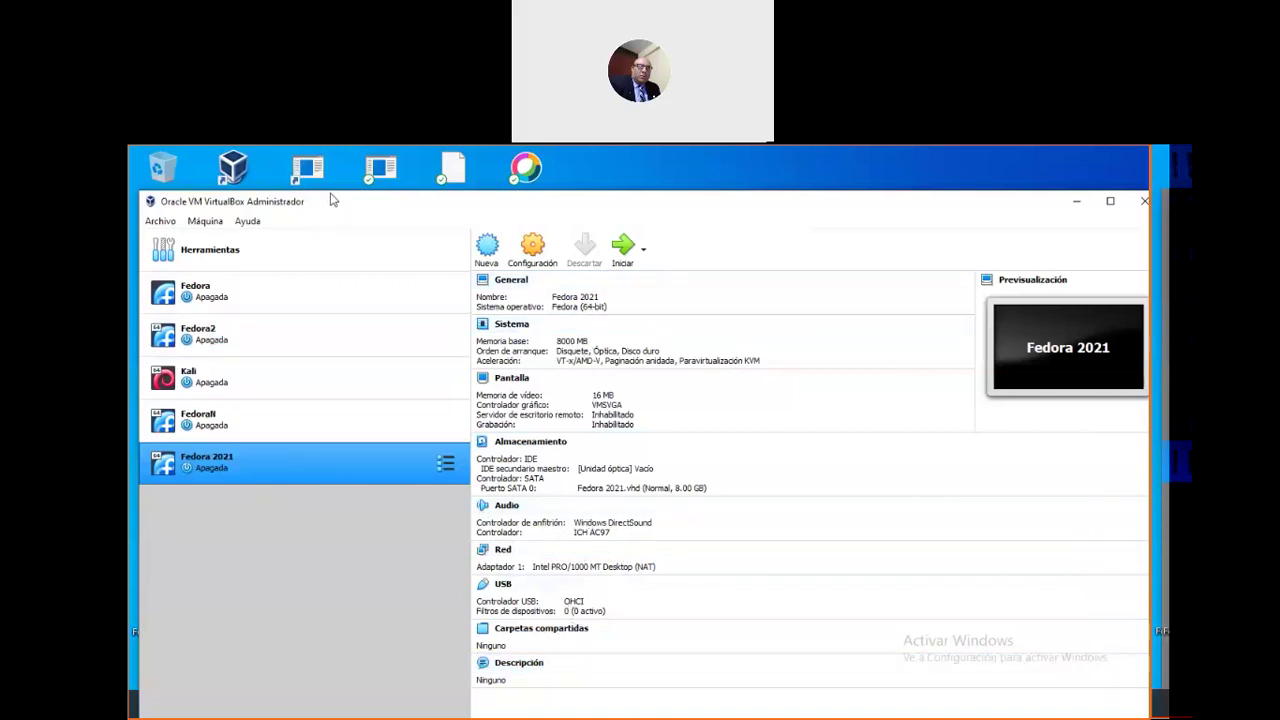
{"action": "left_click_drag", "start_coordinate": [477, 195], "coordinate": [463, 179]}
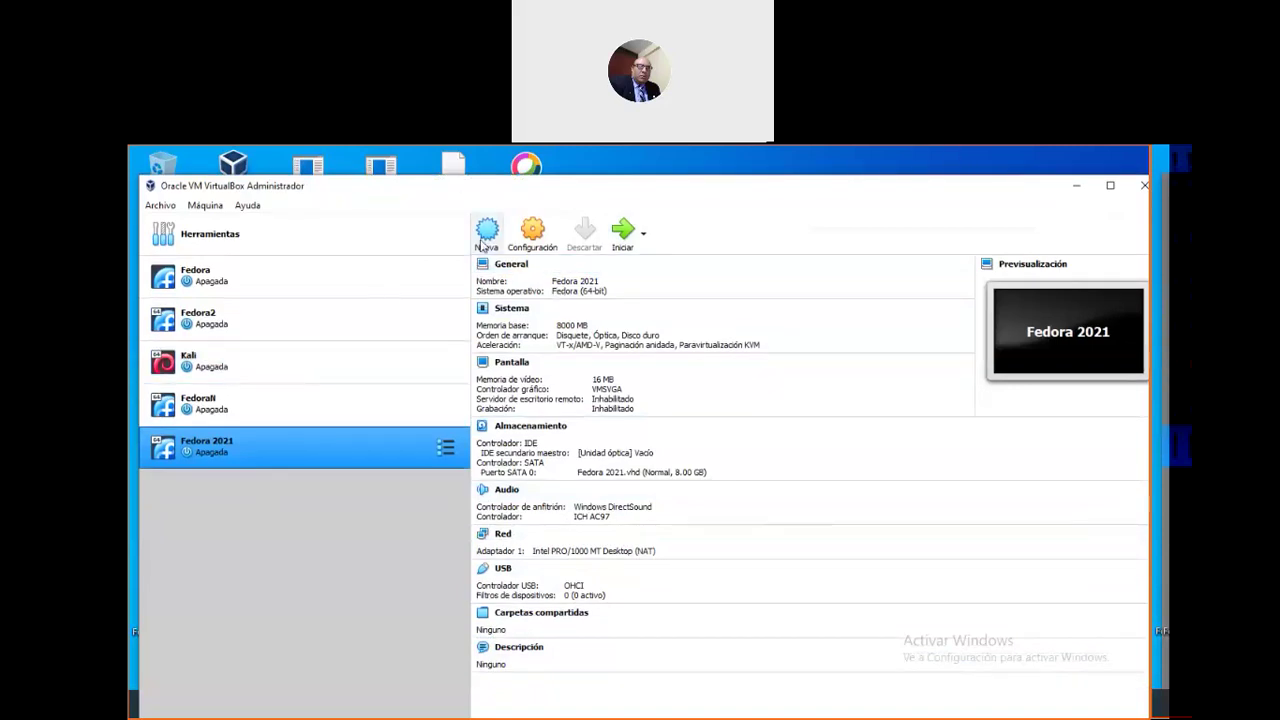
{"action": "left_click_drag", "start_coordinate": [622, 197], "coordinate": [613, 188]}
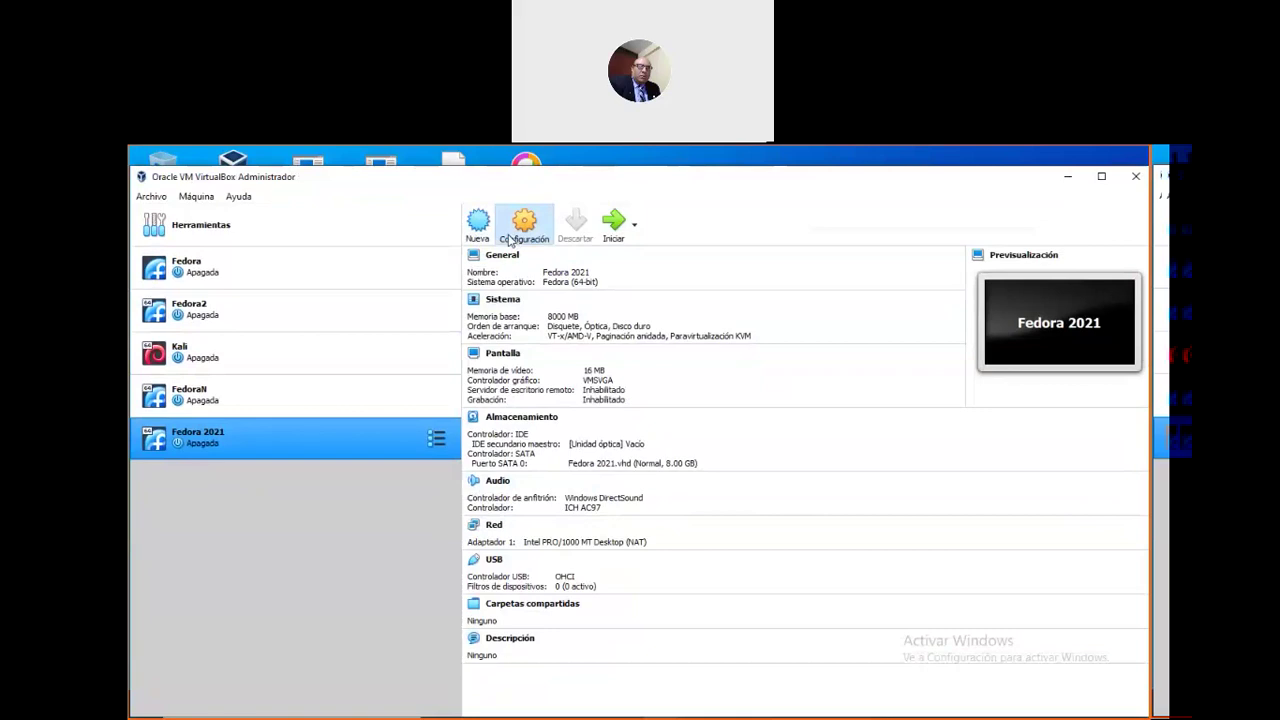
Review the Fedora 2021 machine's general settings, including its advanced, description and disk encryption options
{"action": "left_click", "coordinate": [509, 241]}
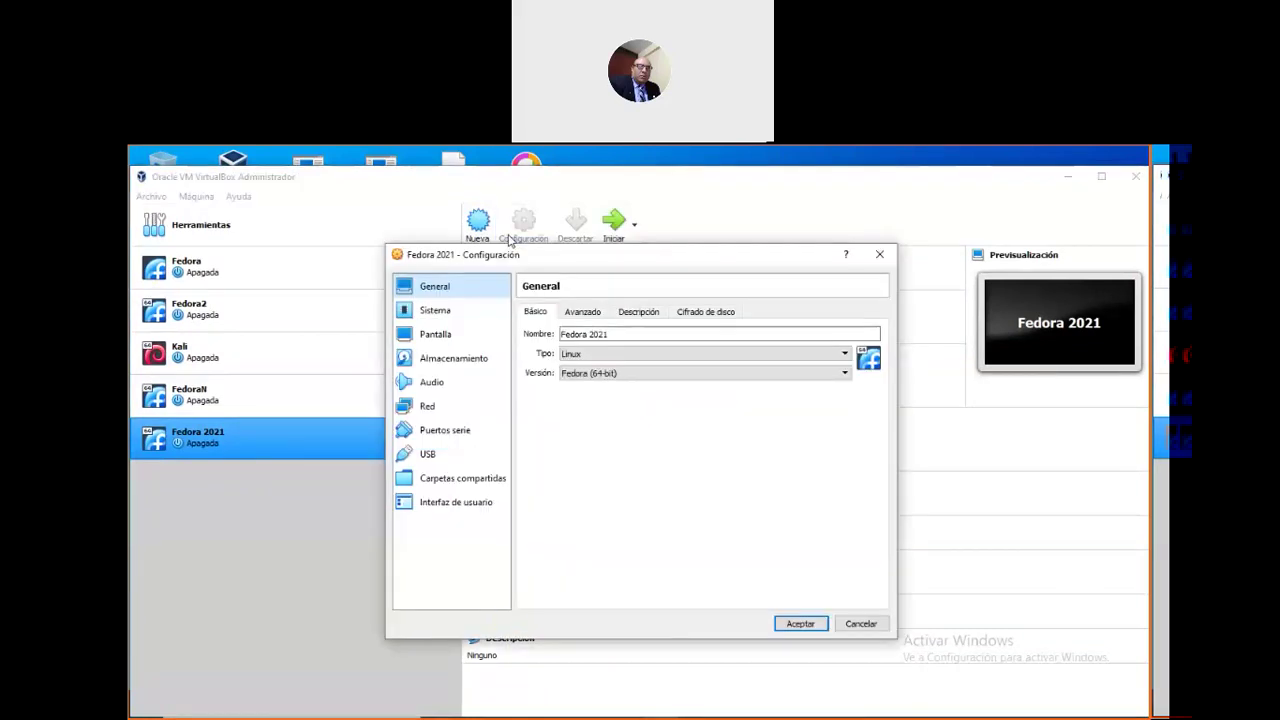
{"action": "left_click", "coordinate": [454, 314]}
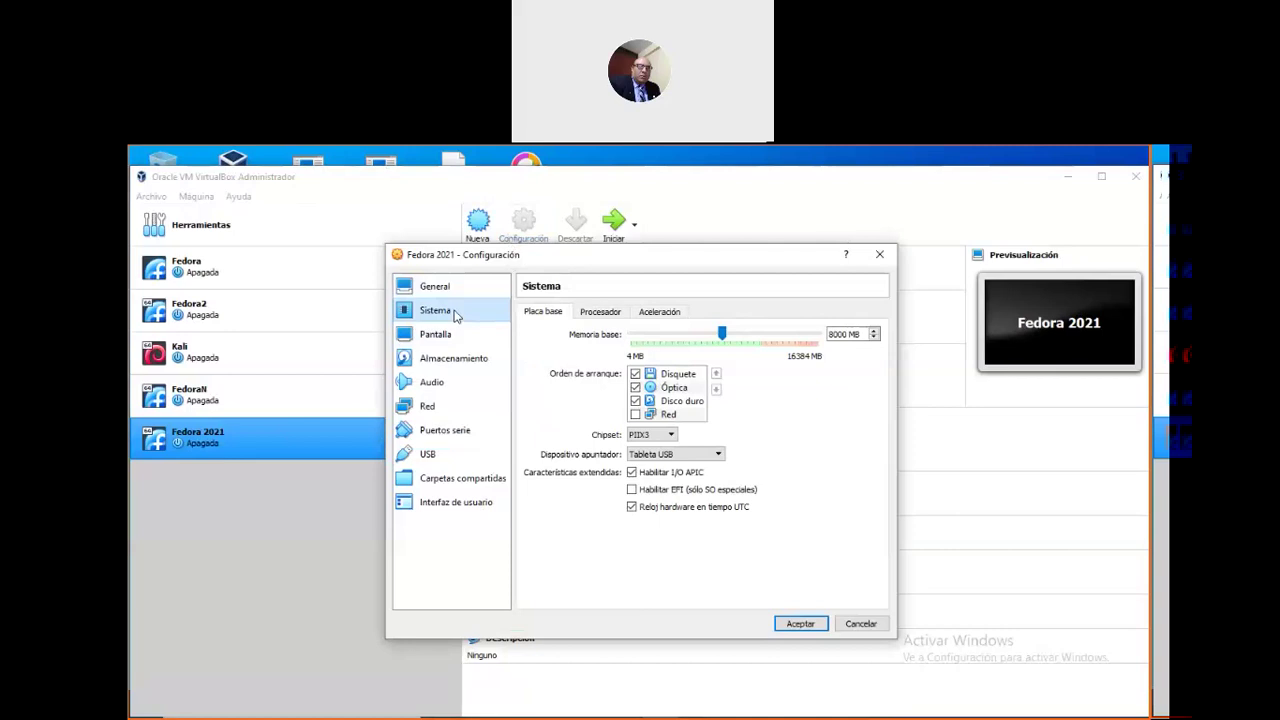
{"action": "left_click", "coordinate": [880, 625]}
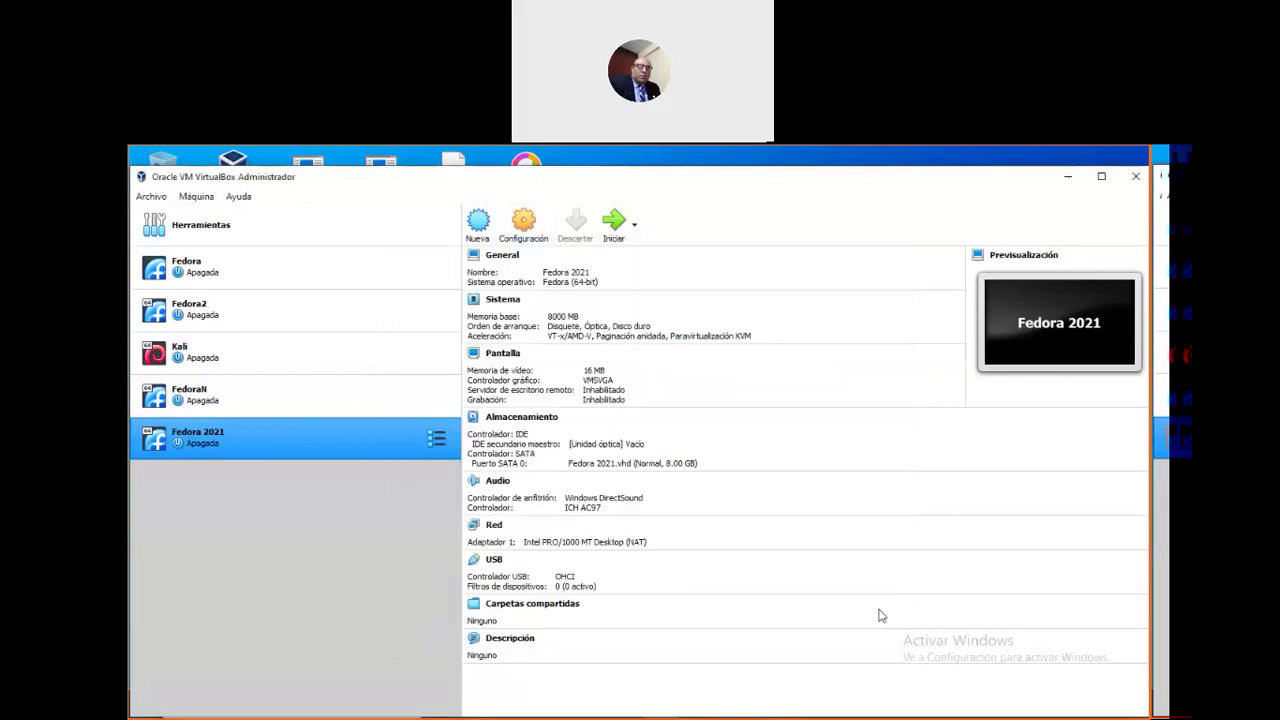
{"action": "left_click", "coordinate": [526, 232]}
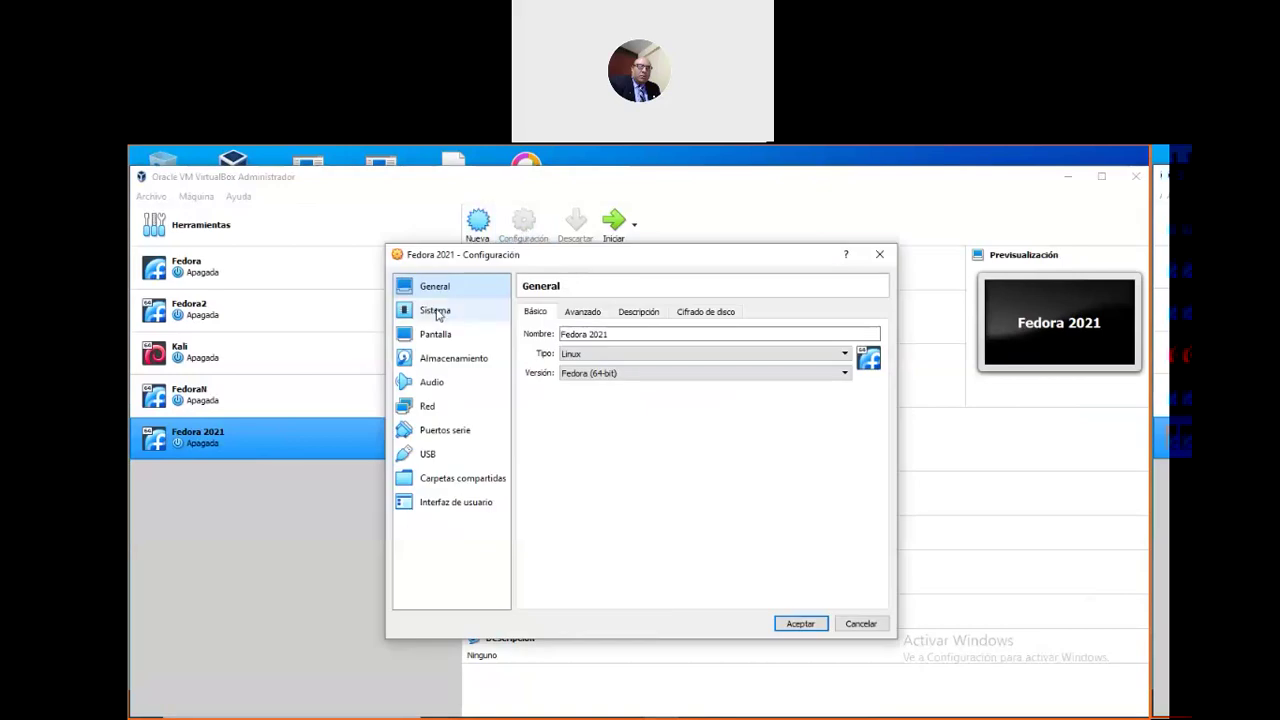
{"action": "left_click", "coordinate": [582, 312]}
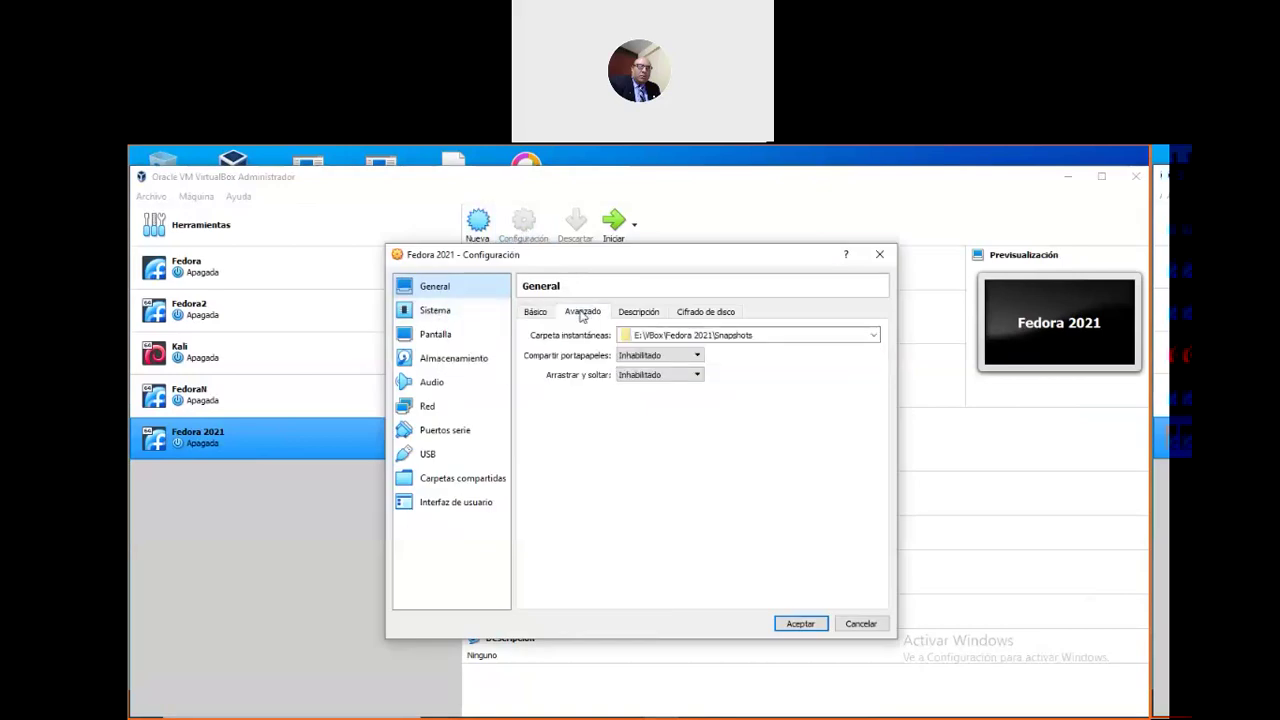
{"action": "left_click", "coordinate": [640, 313]}
{"action": "left_click", "coordinate": [705, 312]}
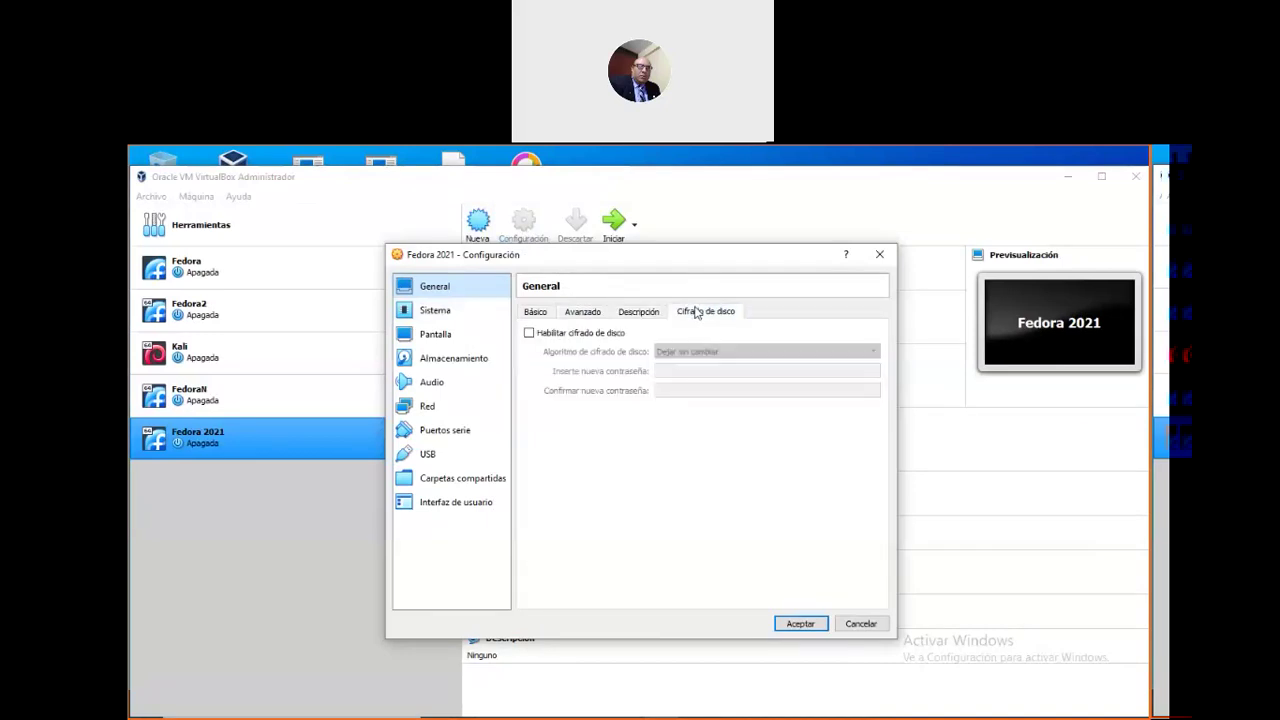
Set the machine's processor count to 4 in its system settings and check the acceleration options
{"action": "left_click", "coordinate": [448, 312]}
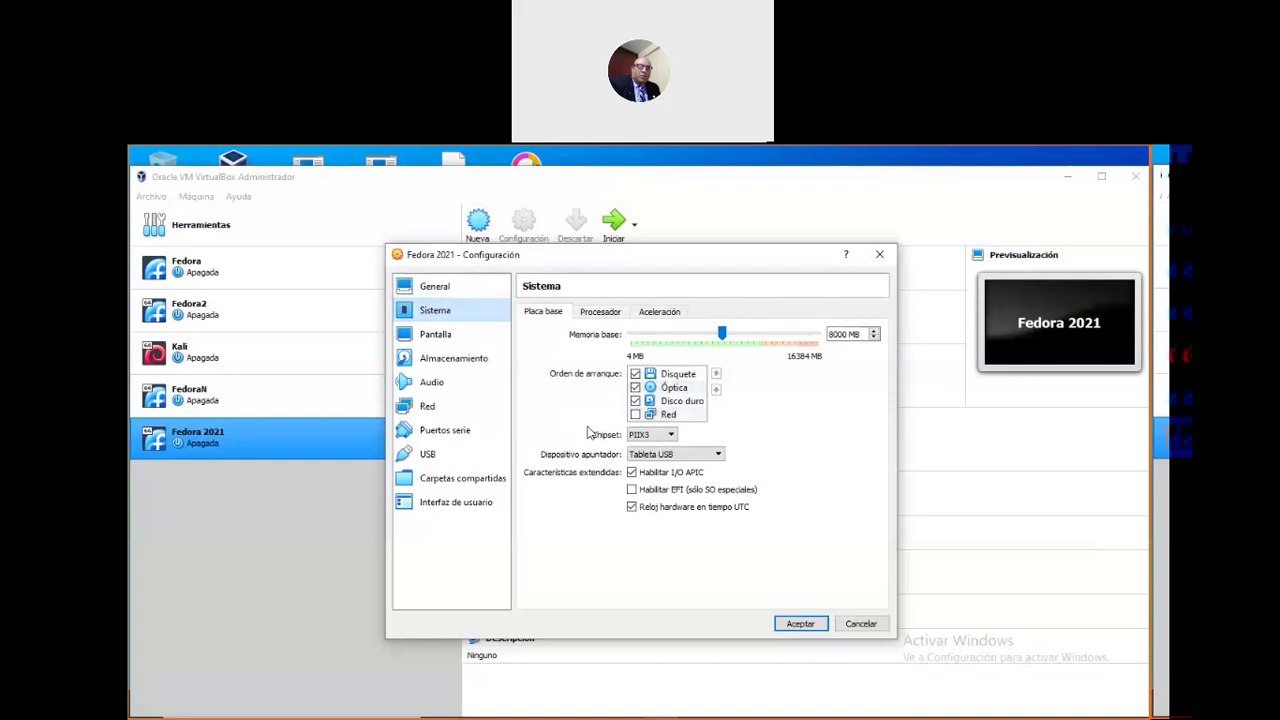
{"action": "left_click", "coordinate": [600, 313]}
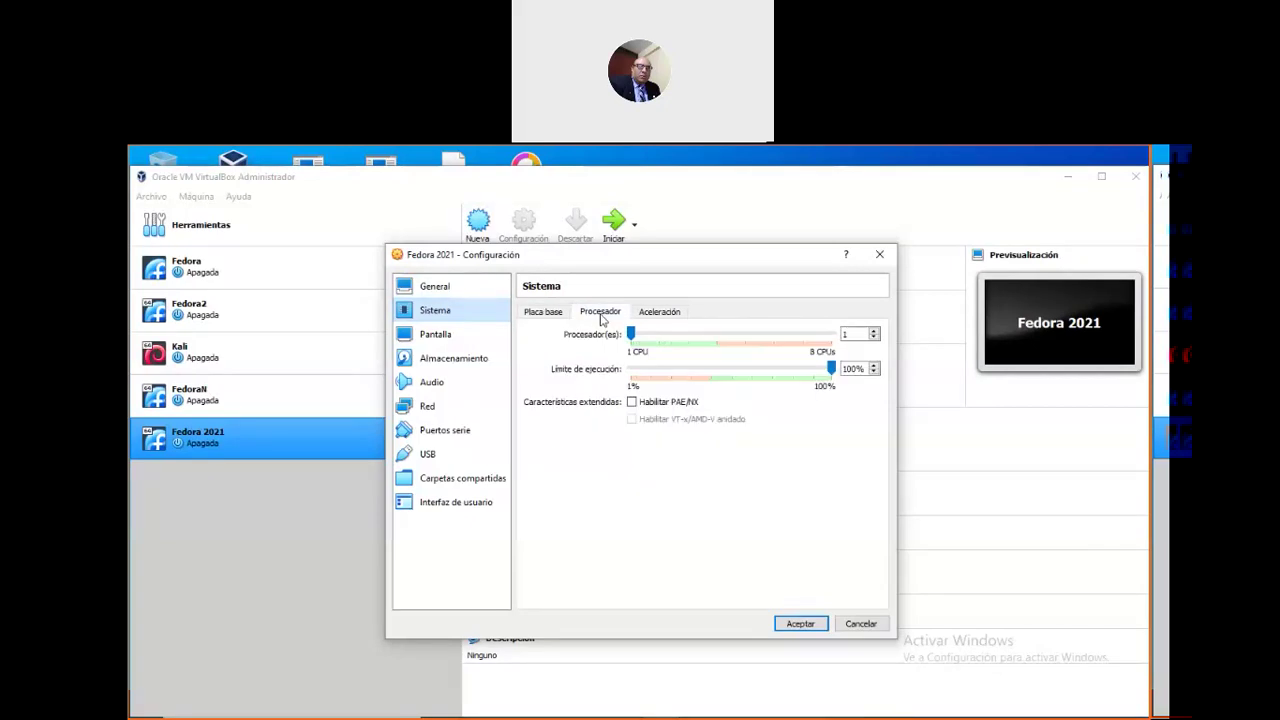
{"action": "left_click", "coordinate": [845, 336]}
{"action": "left_click", "coordinate": [714, 343]}
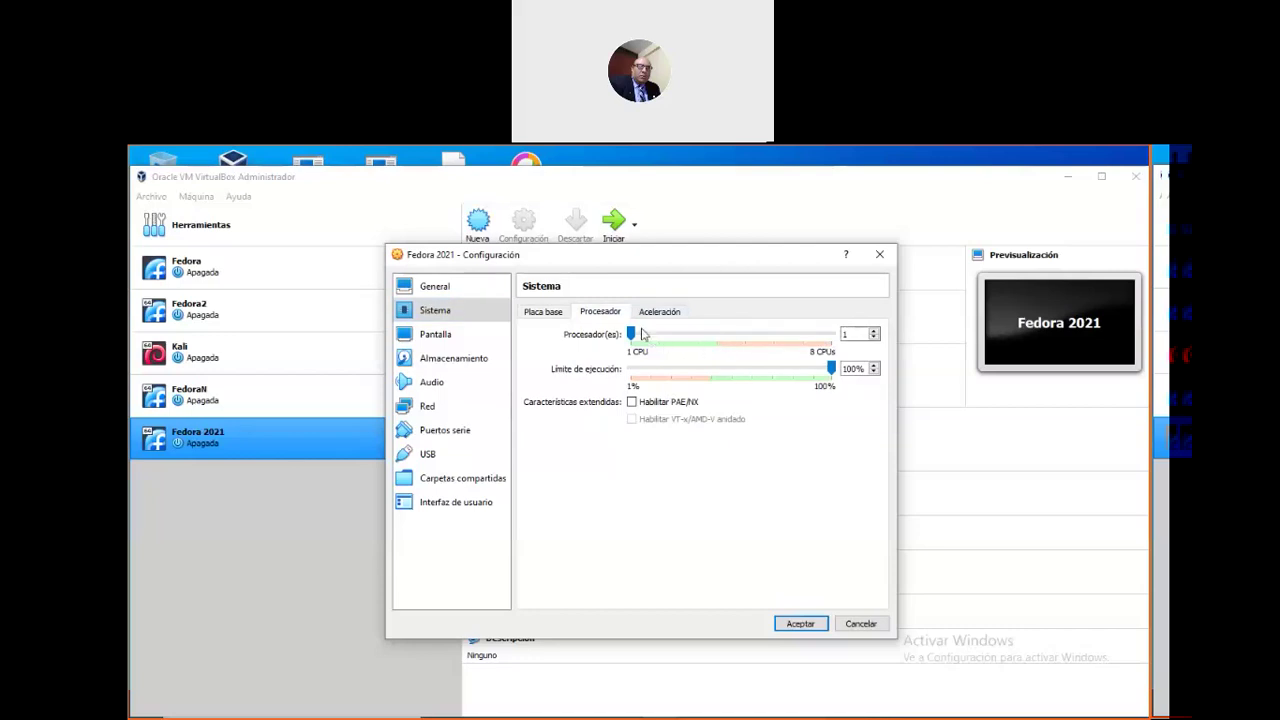
{"action": "left_click_drag", "start_coordinate": [631, 337], "coordinate": [725, 342]}
{"action": "mouse_move", "coordinate": [725, 342]}
{"action": "left_mouse_down"}
{"action": "mouse_move", "coordinate": [700, 342]}
{"action": "mouse_move", "coordinate": [722, 350]}
{"action": "left_mouse_up"}
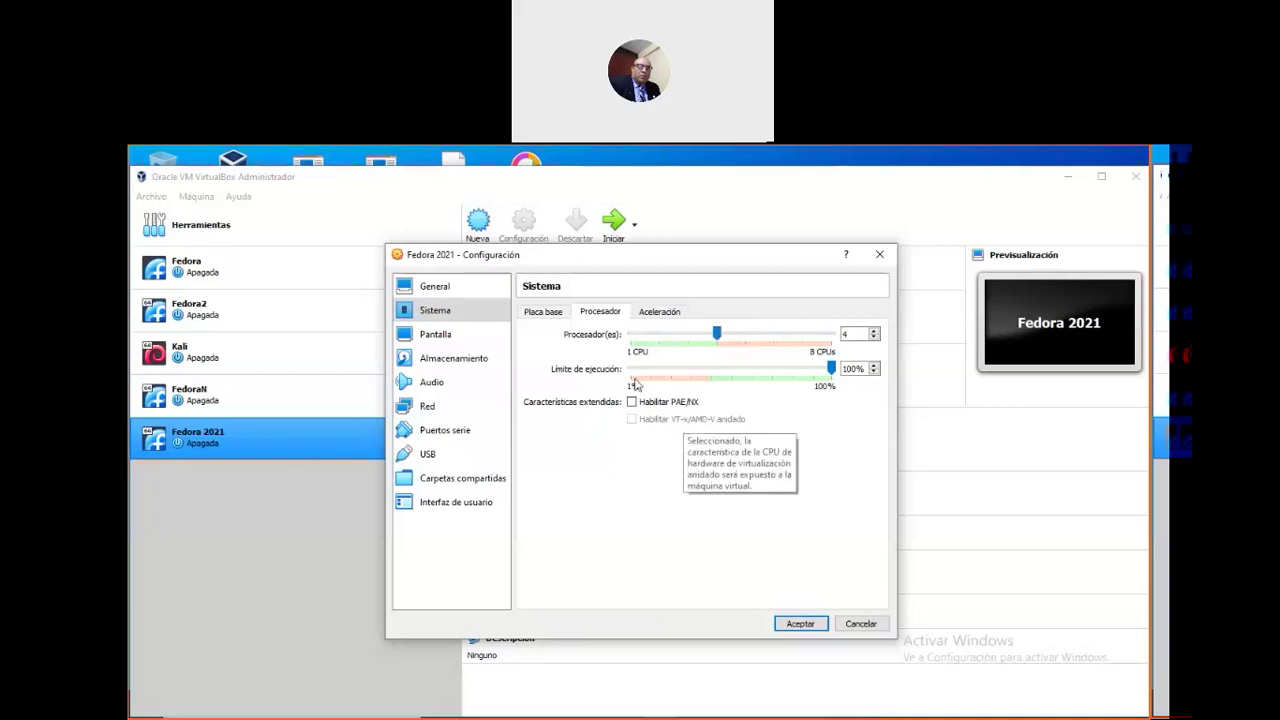
{"action": "left_click", "coordinate": [670, 316]}
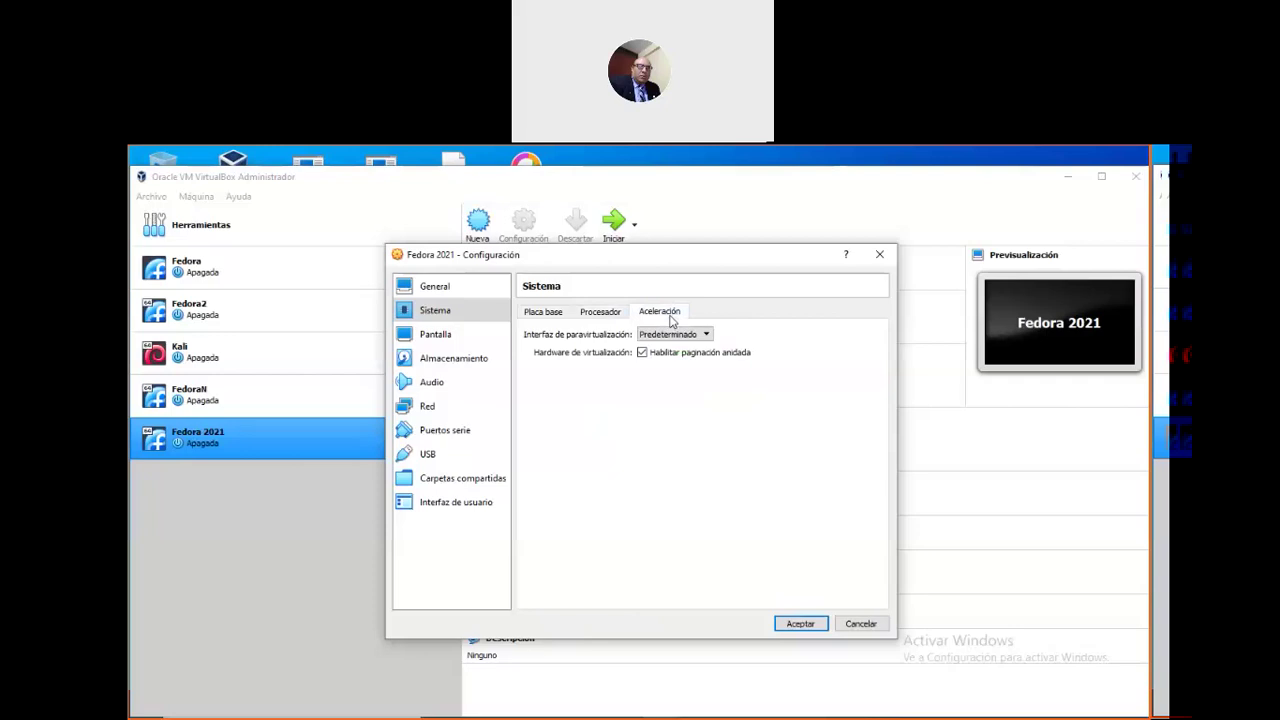
{"action": "left_click", "coordinate": [608, 314]}
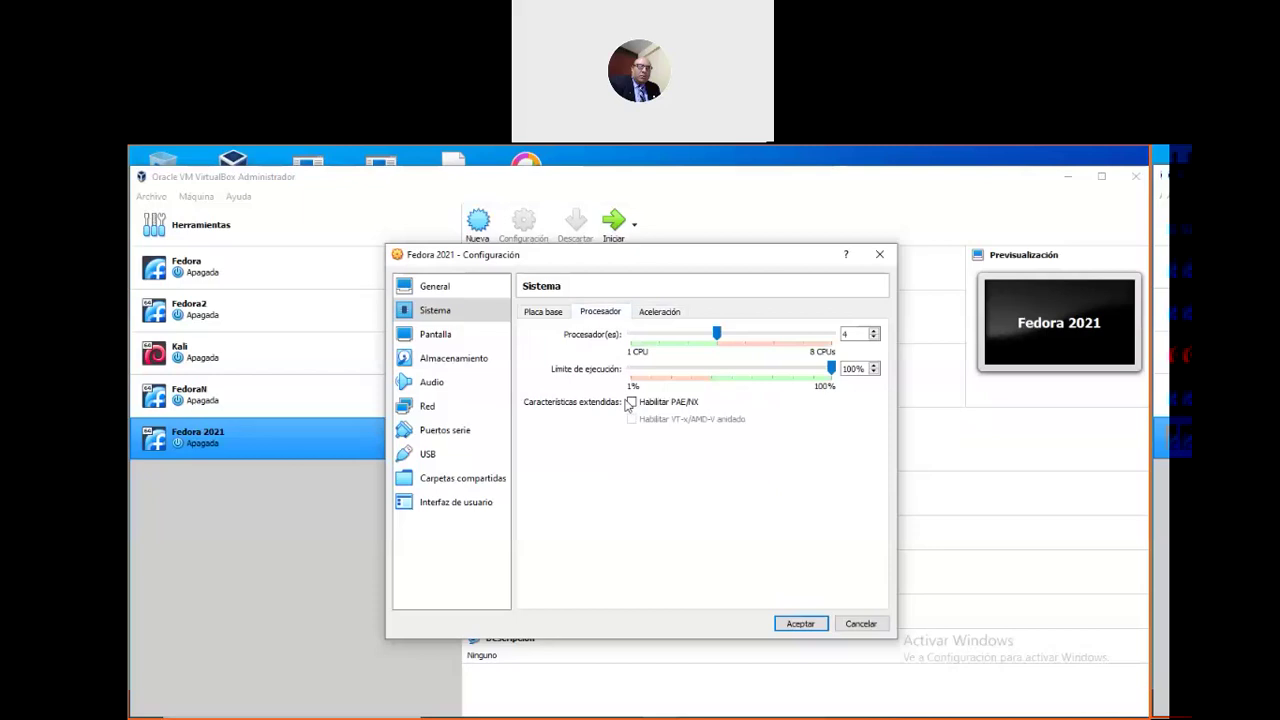
Set the machine's video memory to 128 MB and look over the remote display and recording options
{"action": "left_click", "coordinate": [427, 342]}
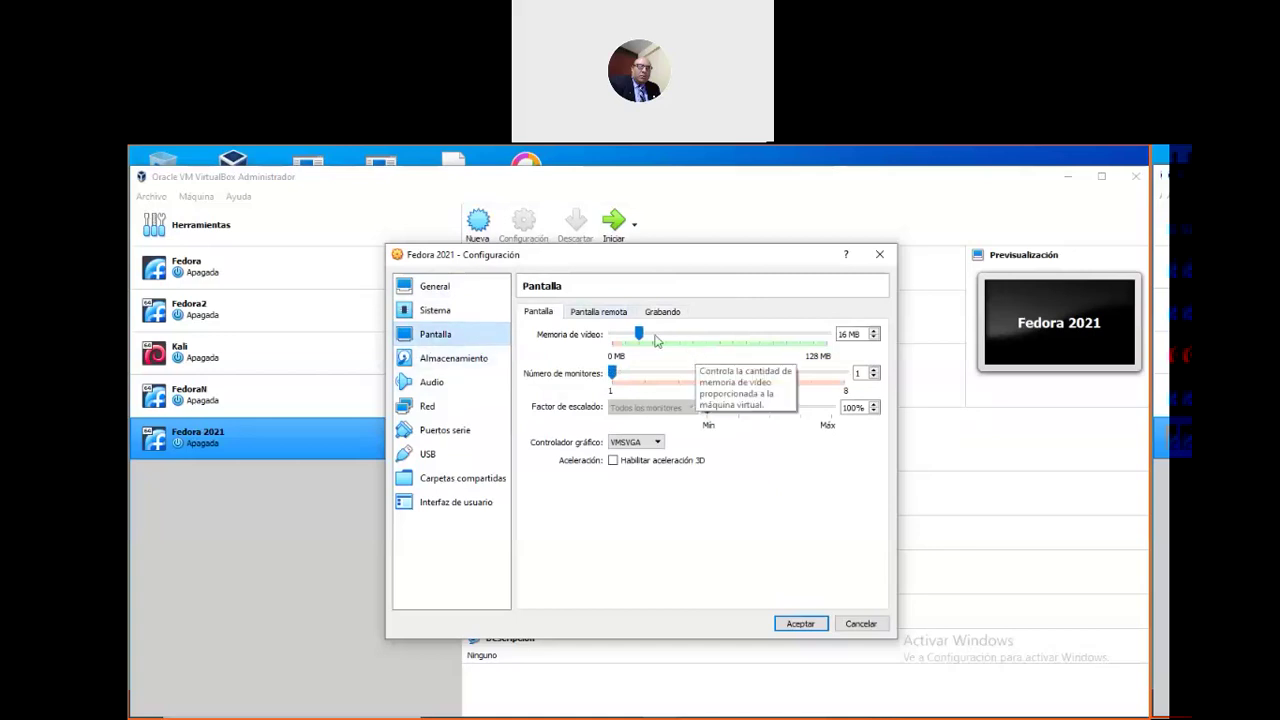
{"action": "left_click_drag", "start_coordinate": [640, 336], "coordinate": [851, 348]}
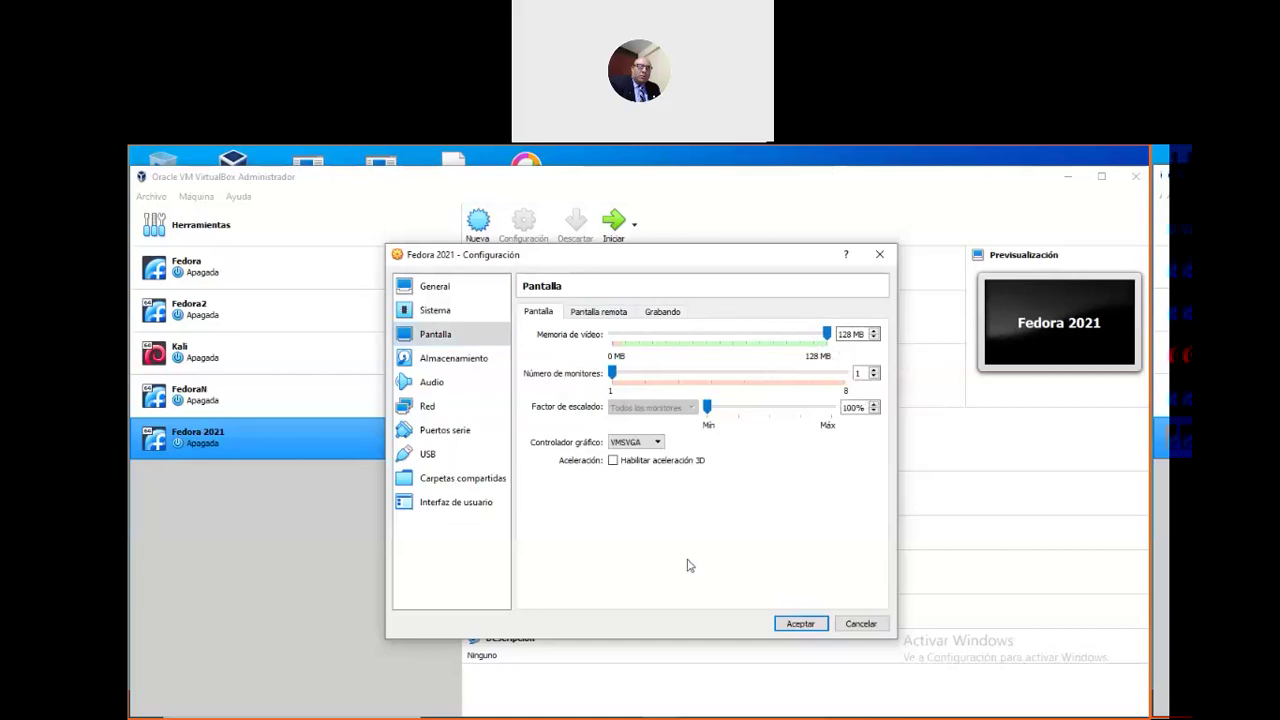
{"action": "left_click", "coordinate": [599, 315]}
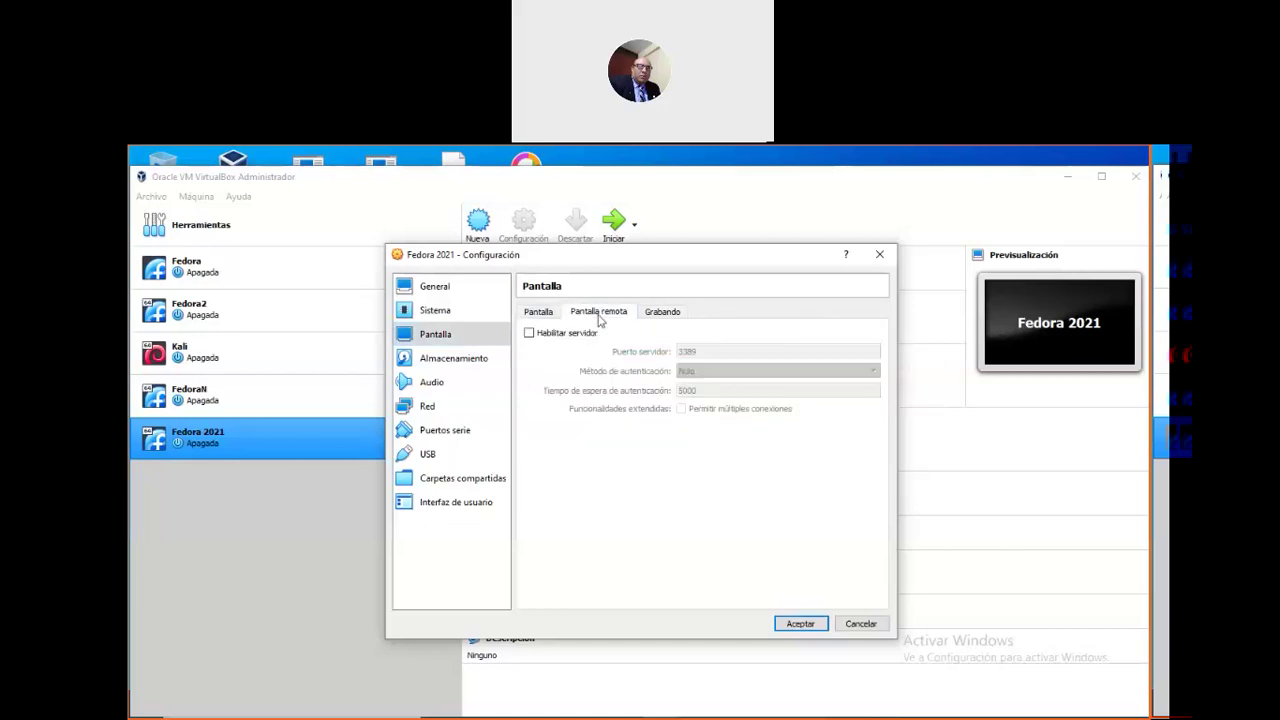
{"action": "left_click", "coordinate": [664, 314]}
{"action": "left_click", "coordinate": [539, 314]}
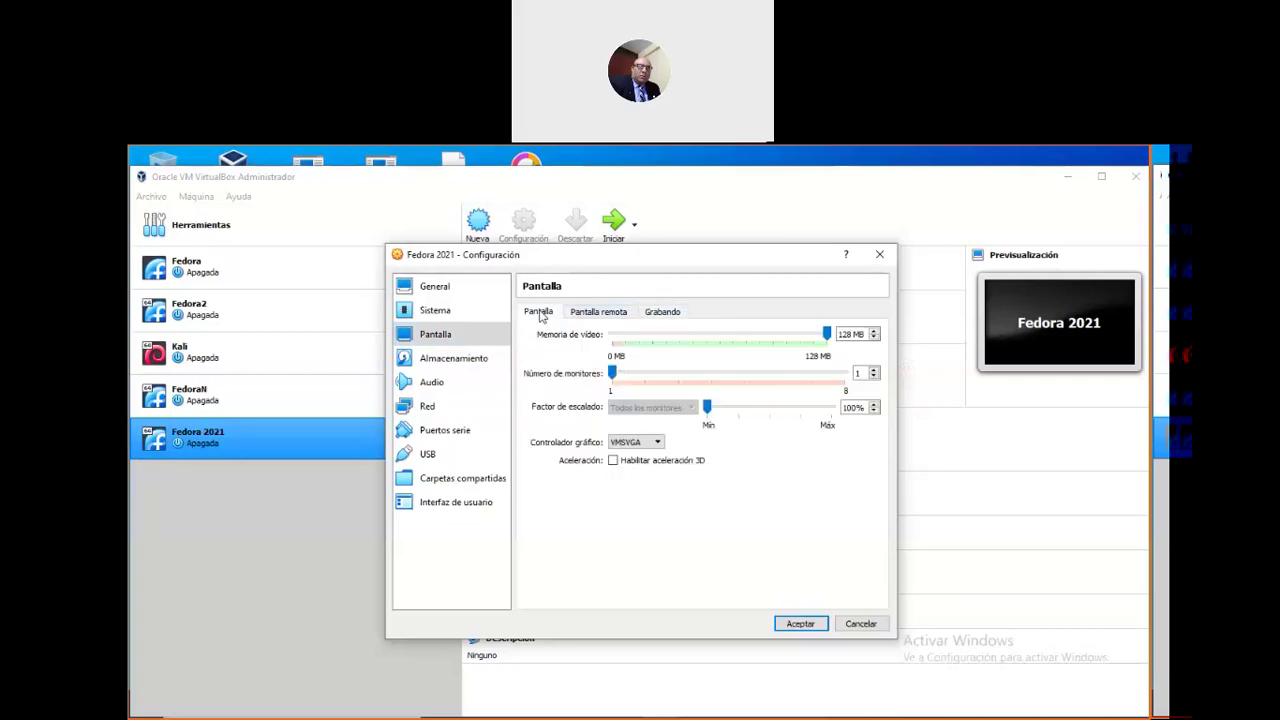
Review the storage, audio and network settings, including the connection types offered for adapter 1, keeping NAT, and the other three adapters
{"action": "left_click", "coordinate": [477, 369]}
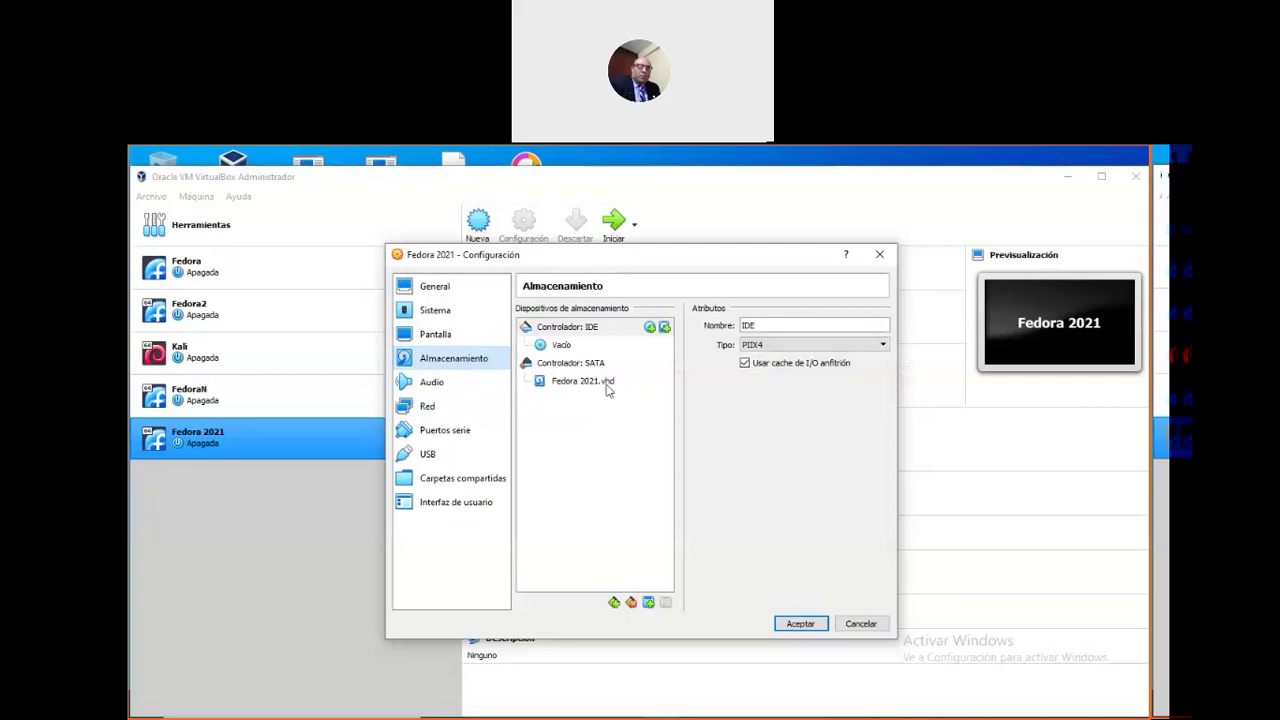
{"action": "left_click", "coordinate": [460, 390]}
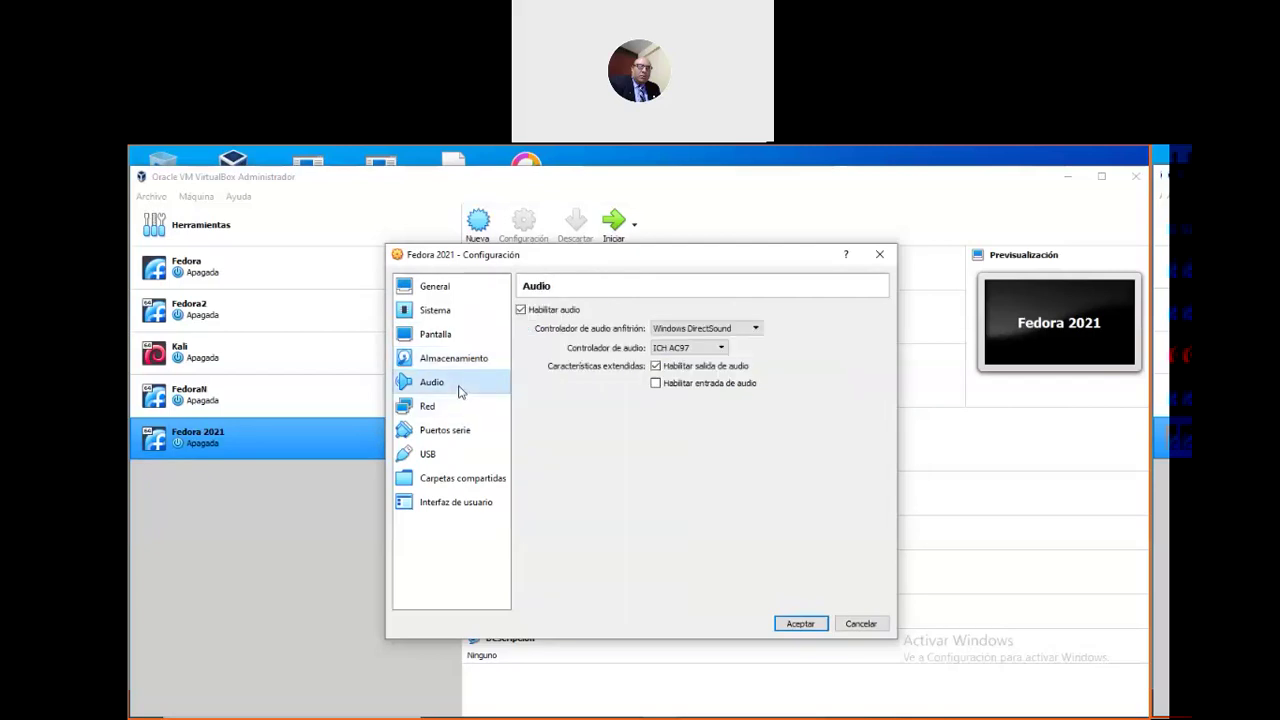
{"action": "left_click", "coordinate": [452, 407]}
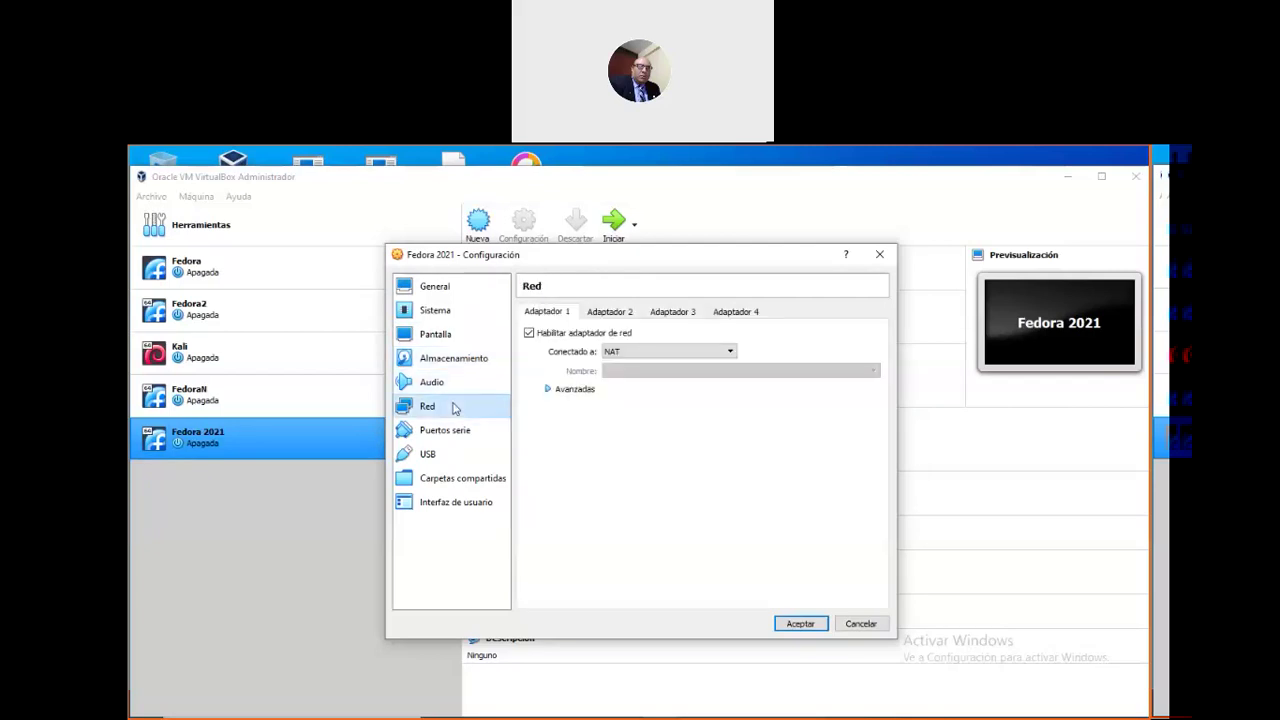
{"action": "left_click", "coordinate": [682, 351]}
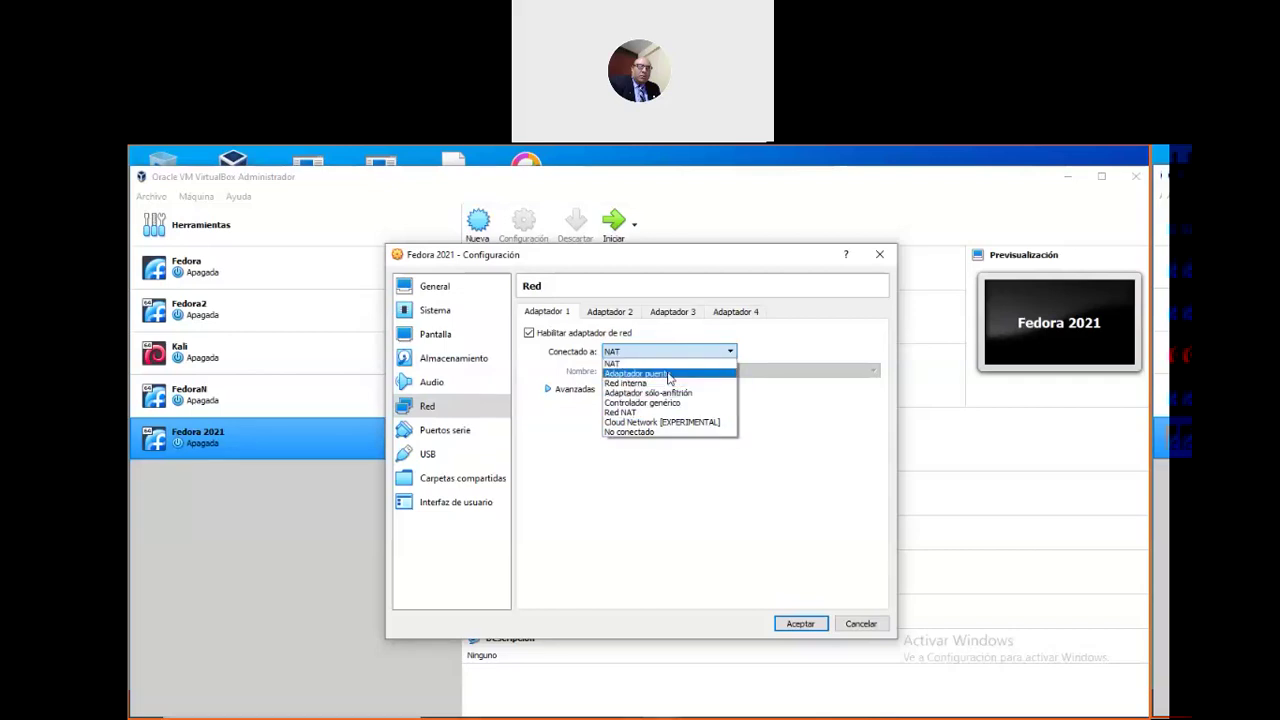
{"action": "left_click", "coordinate": [673, 363]}
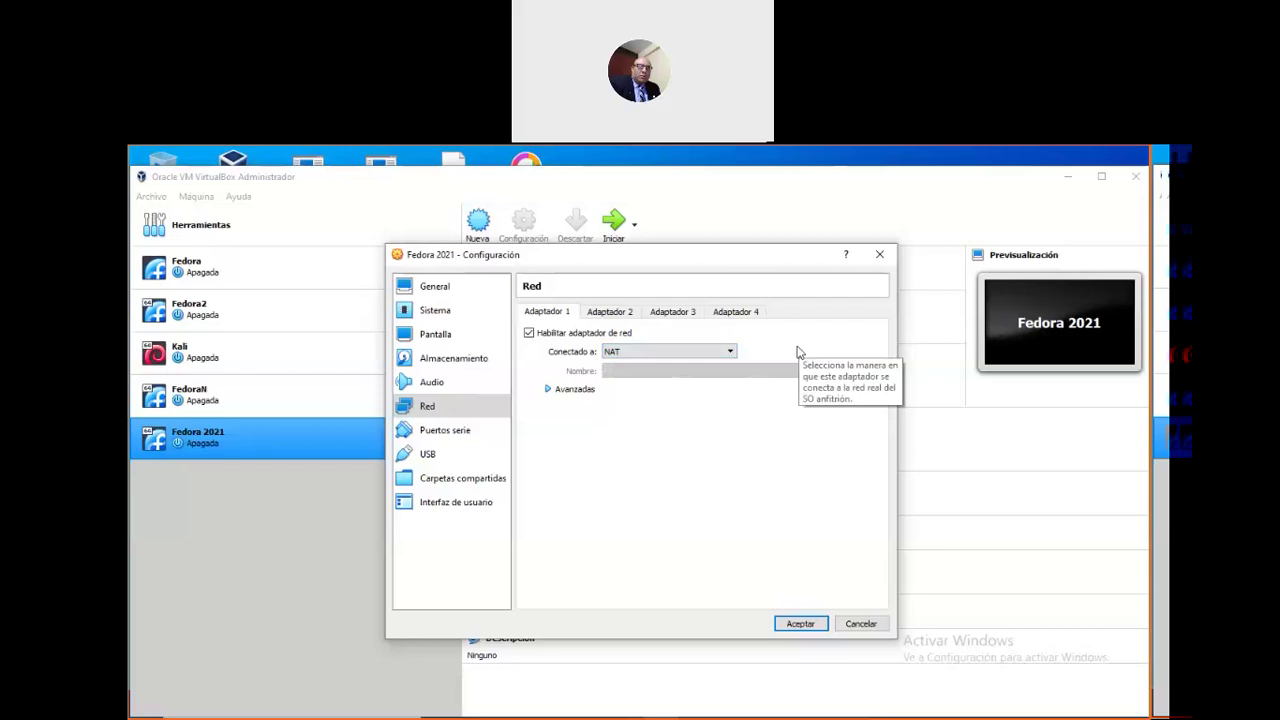
{"action": "left_click", "coordinate": [657, 354]}
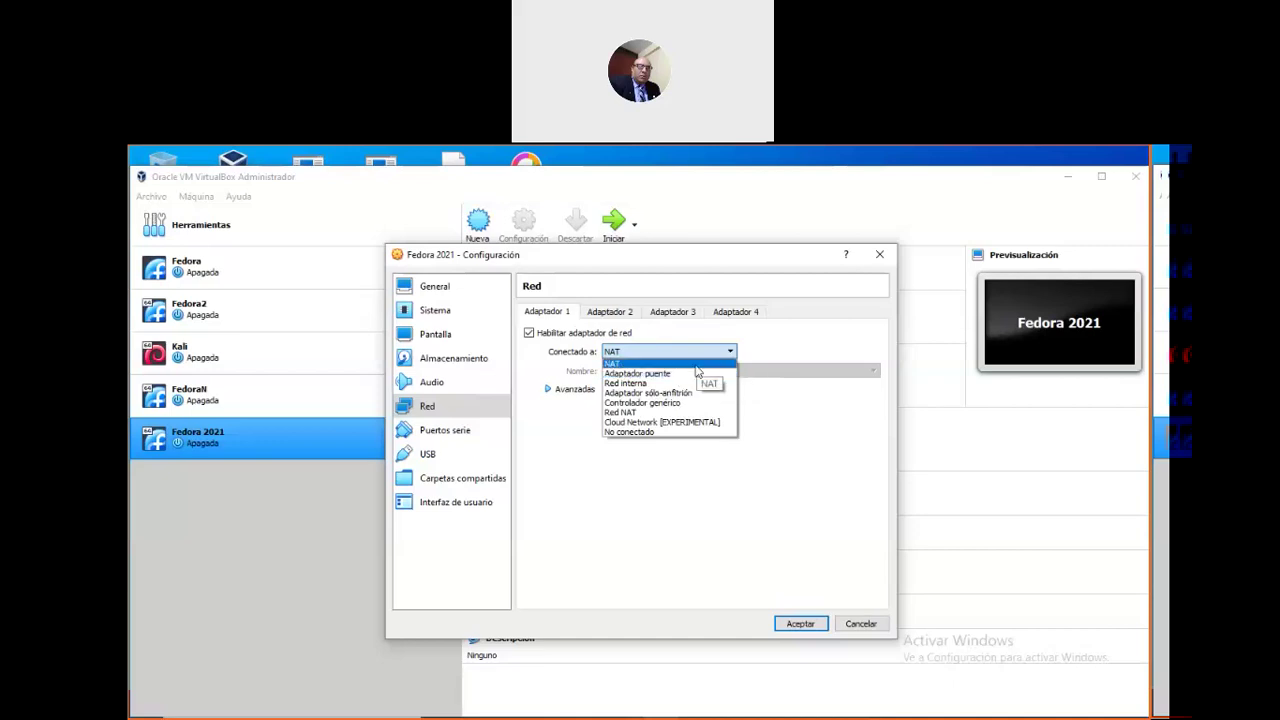
{"action": "left_click", "coordinate": [797, 342]}
{"action": "left_click", "coordinate": [627, 313]}
{"action": "left_click", "coordinate": [672, 312]}
{"action": "left_click", "coordinate": [740, 312]}
{"action": "left_click", "coordinate": [552, 314]}
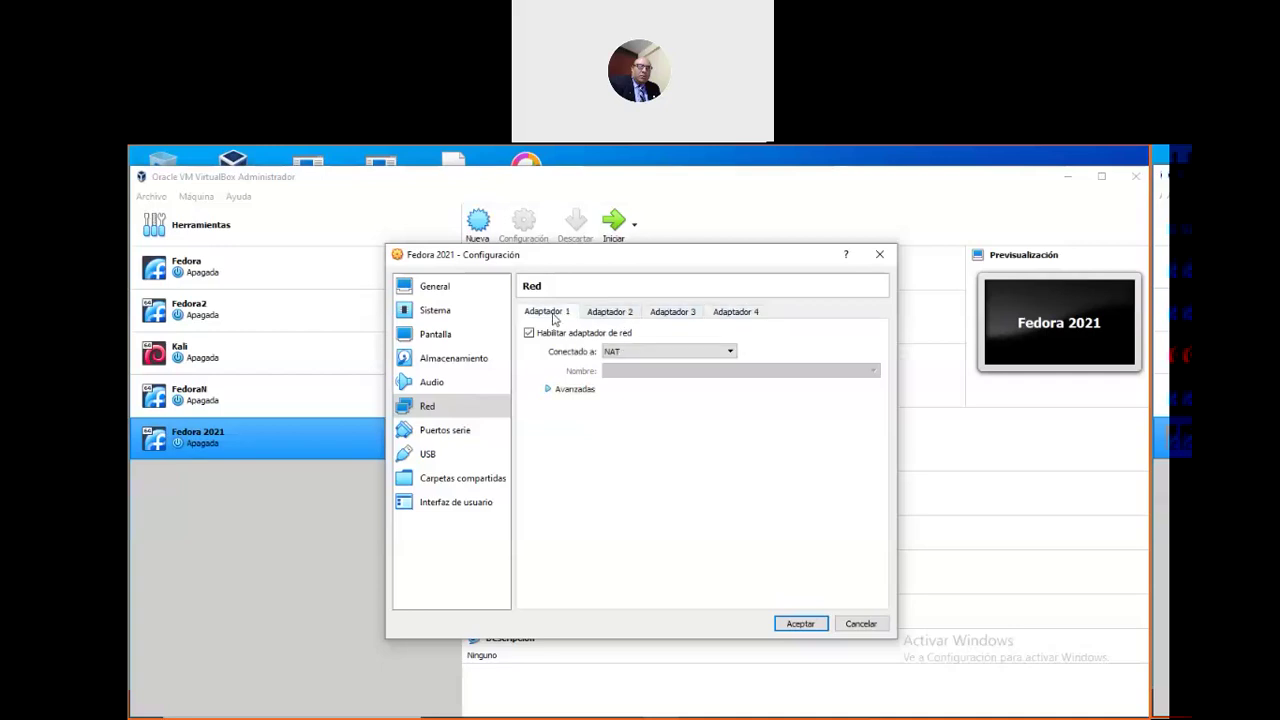
Review the machine's serial port, USB, shared folder and user interface settings
{"action": "left_click", "coordinate": [463, 430]}
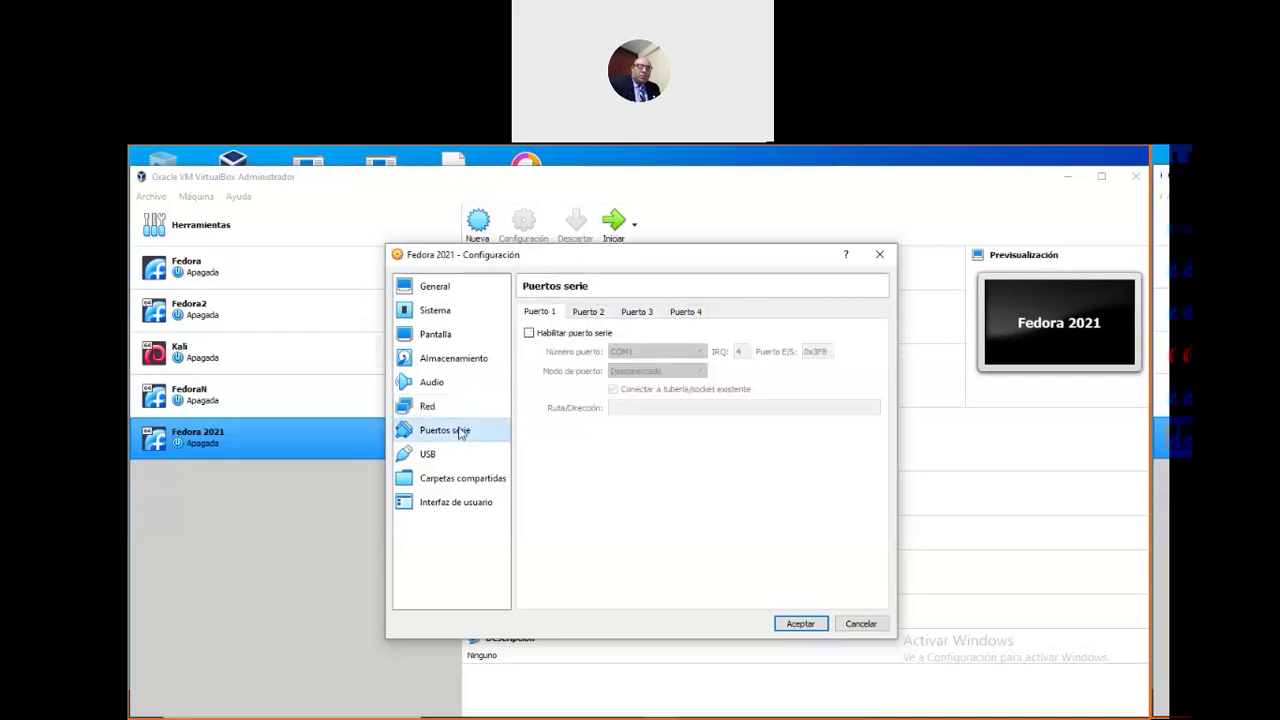
{"action": "left_click", "coordinate": [450, 453]}
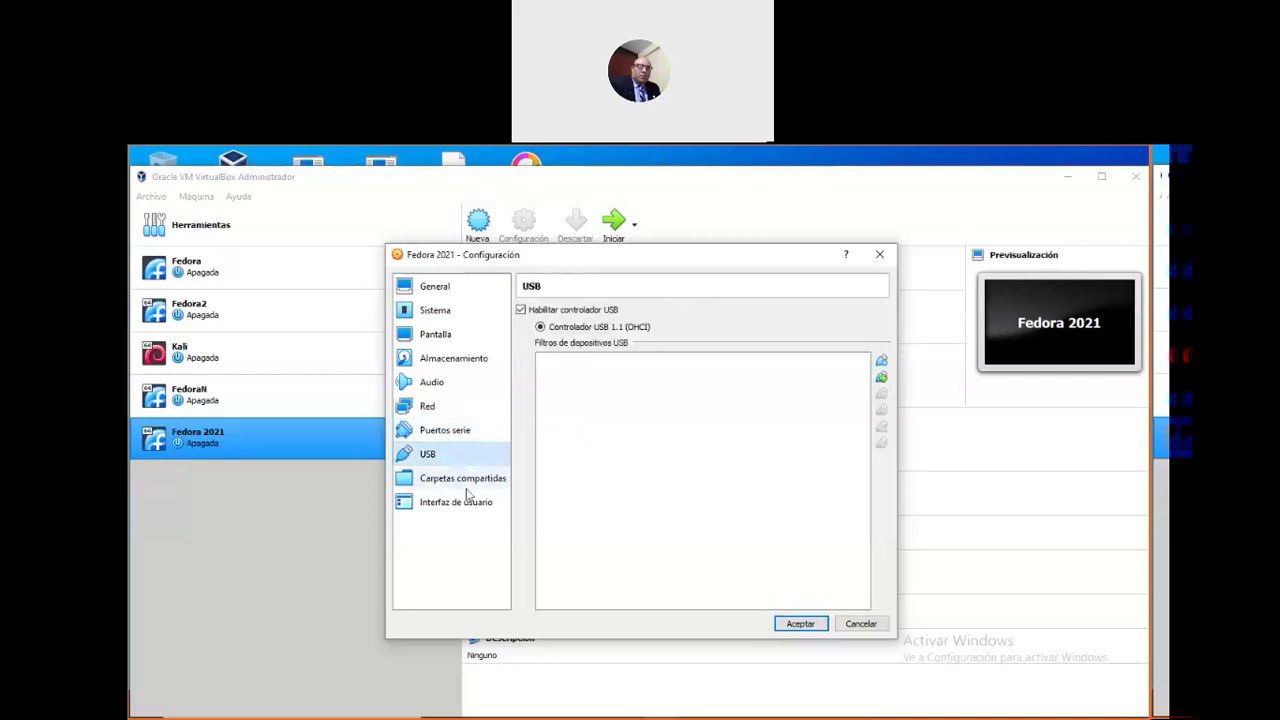
{"action": "left_click", "coordinate": [467, 486]}
{"action": "left_click", "coordinate": [482, 501]}
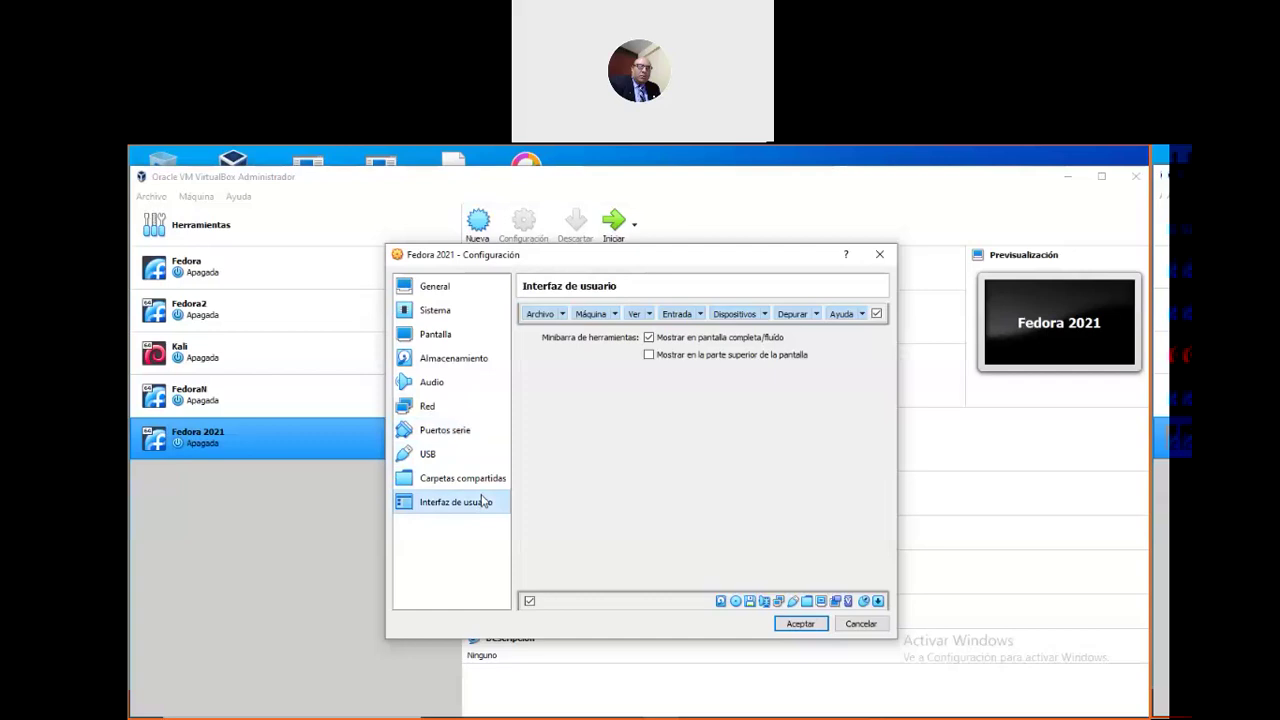
Recheck the machine's motherboard, processor and acceleration settings
{"action": "left_click", "coordinate": [433, 312]}
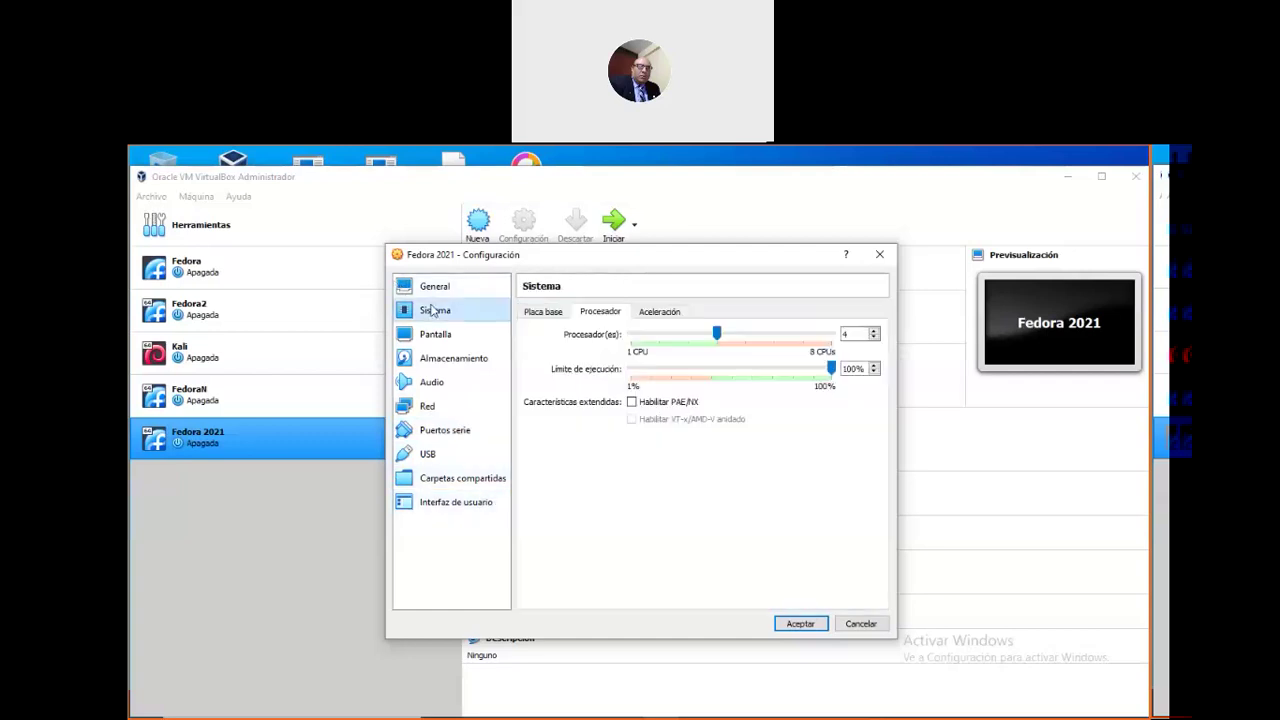
{"action": "left_click", "coordinate": [543, 313]}
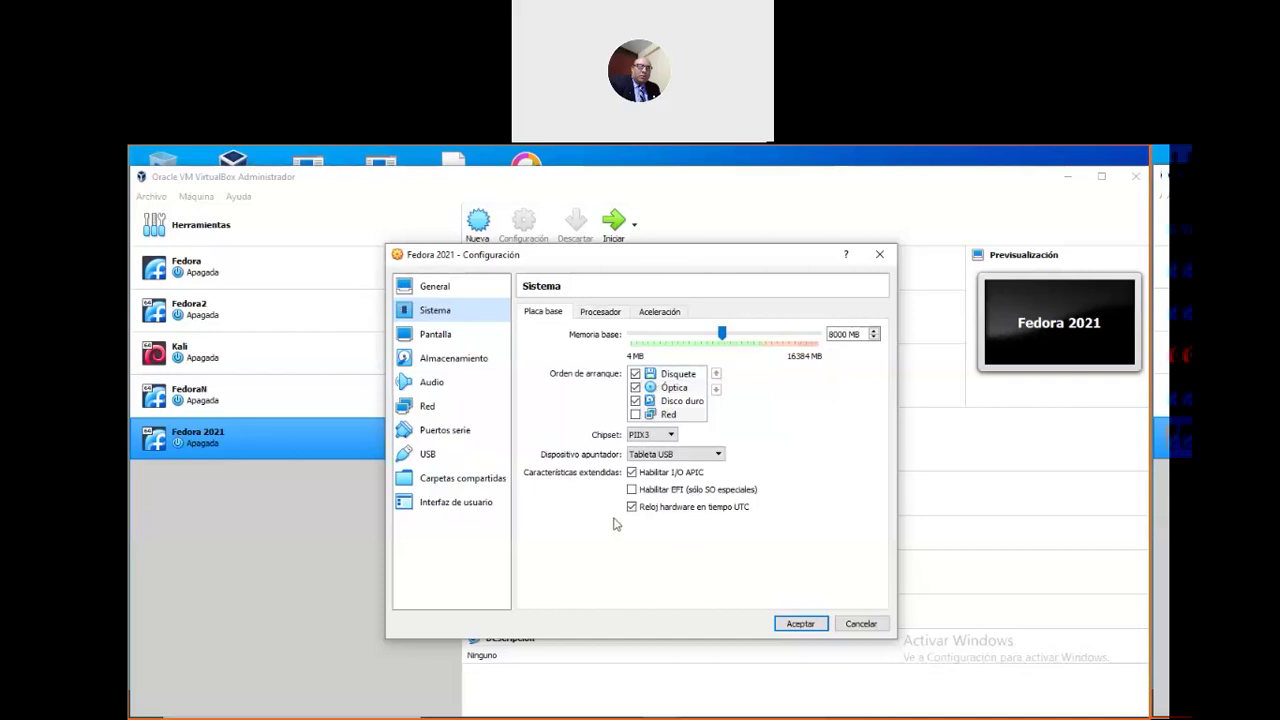
{"action": "left_click", "coordinate": [603, 314]}
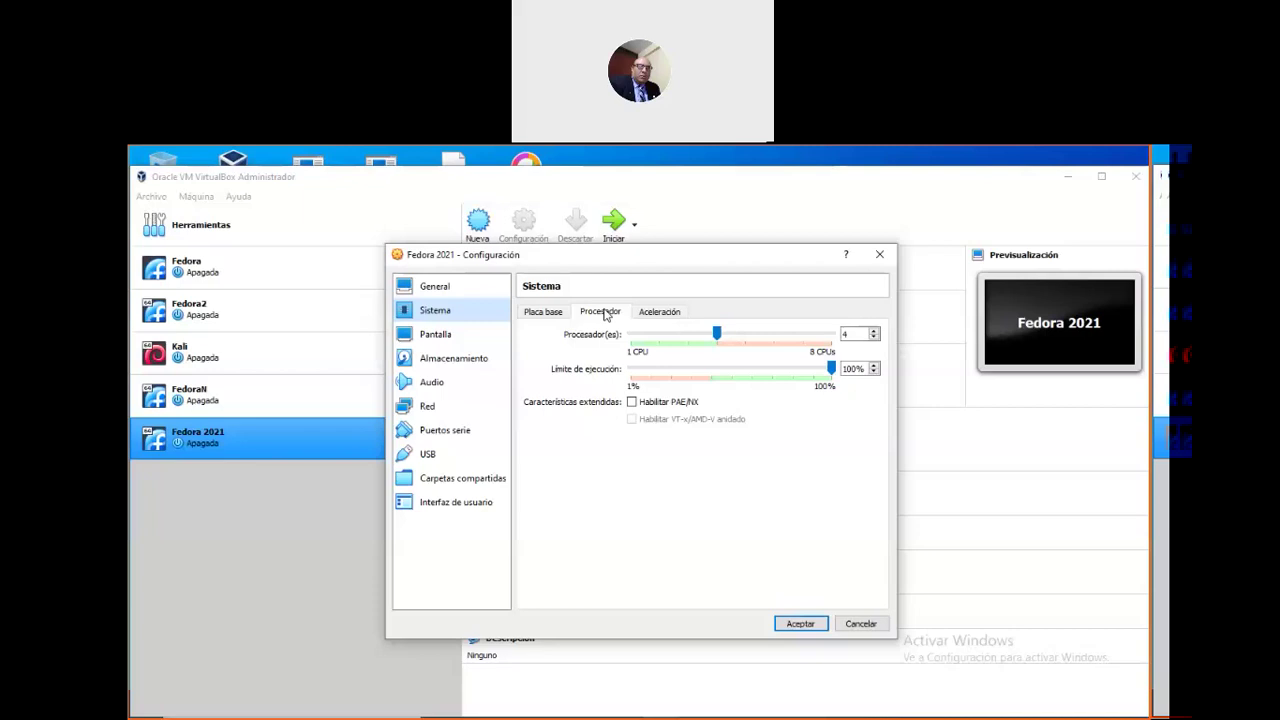
{"action": "left_click", "coordinate": [659, 314]}
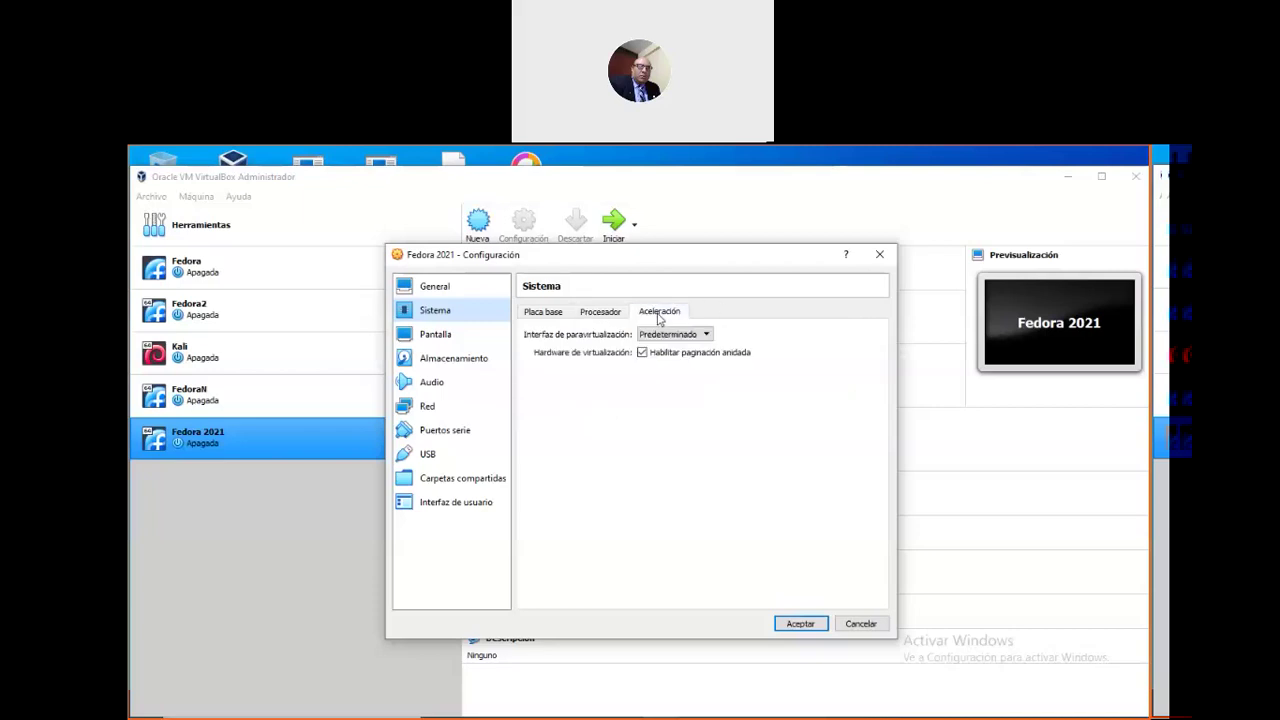
{"action": "left_click", "coordinate": [600, 314]}
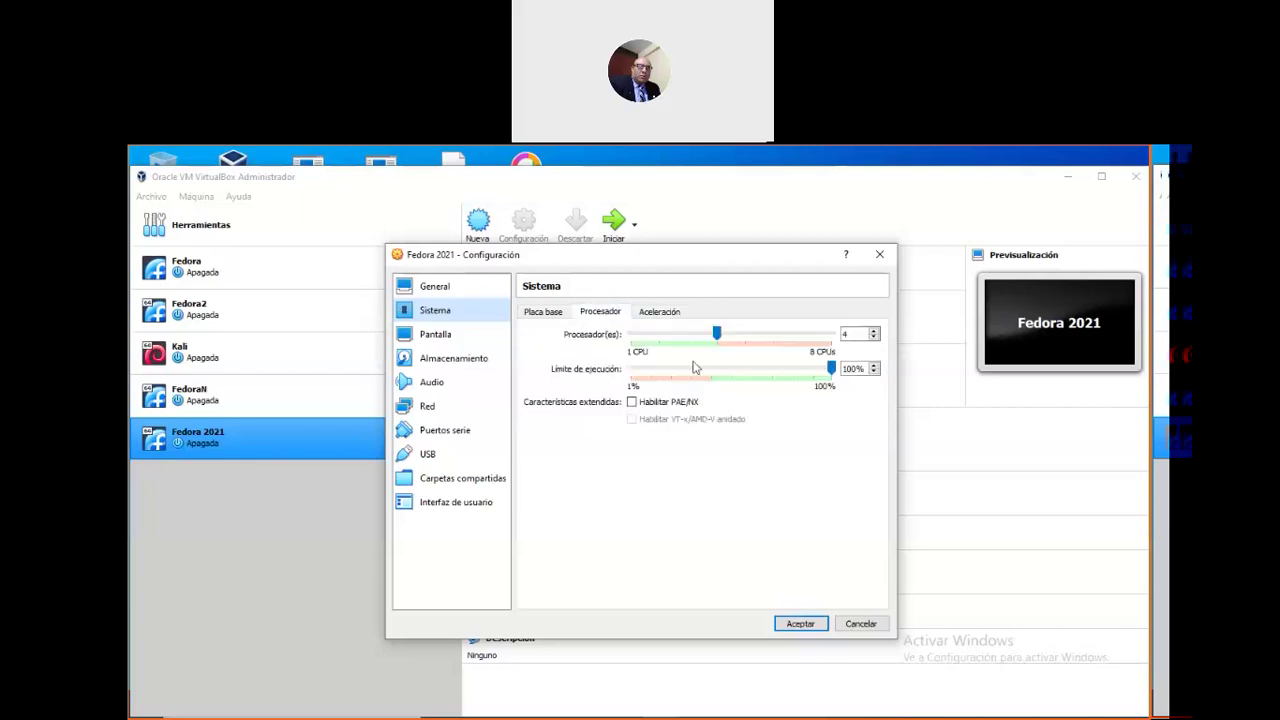
Recheck the machine's display and storage settings and locate Fedora-Workstation-Live-x86_64-33-1.2.iso in the InsFedora folder on drive F
{"action": "left_click", "coordinate": [465, 335]}
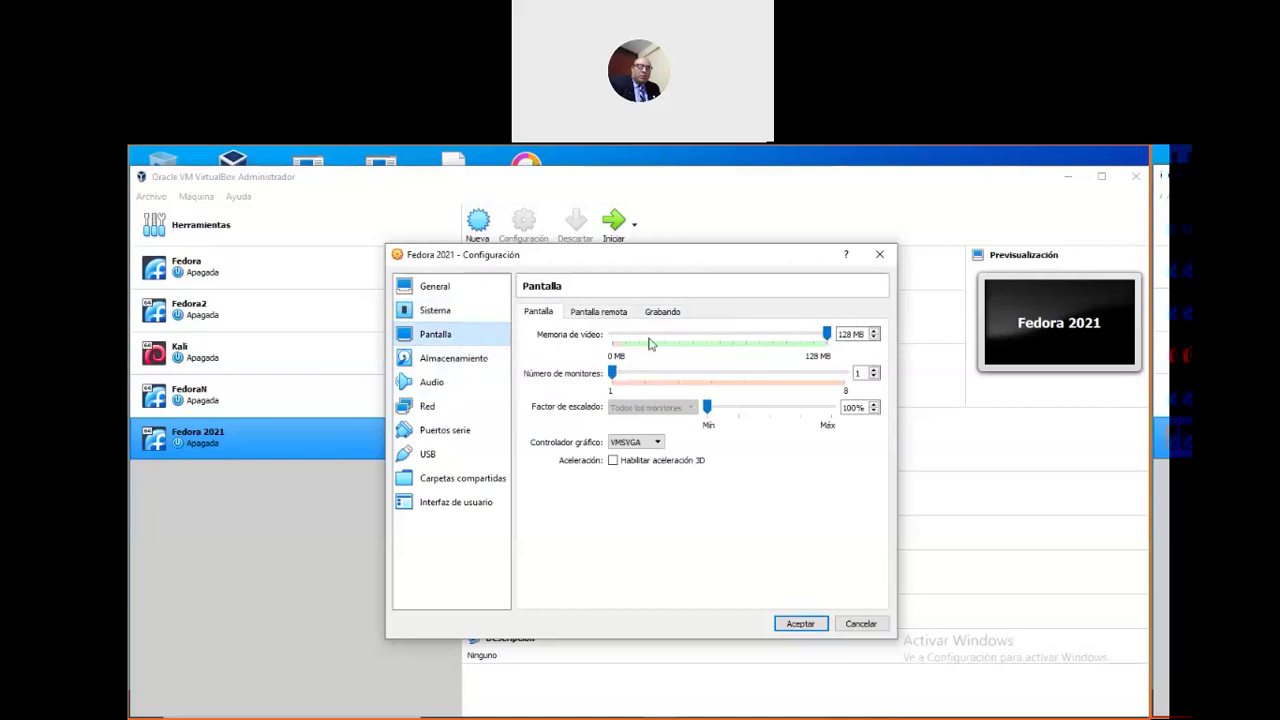
{"action": "left_click", "coordinate": [480, 366]}
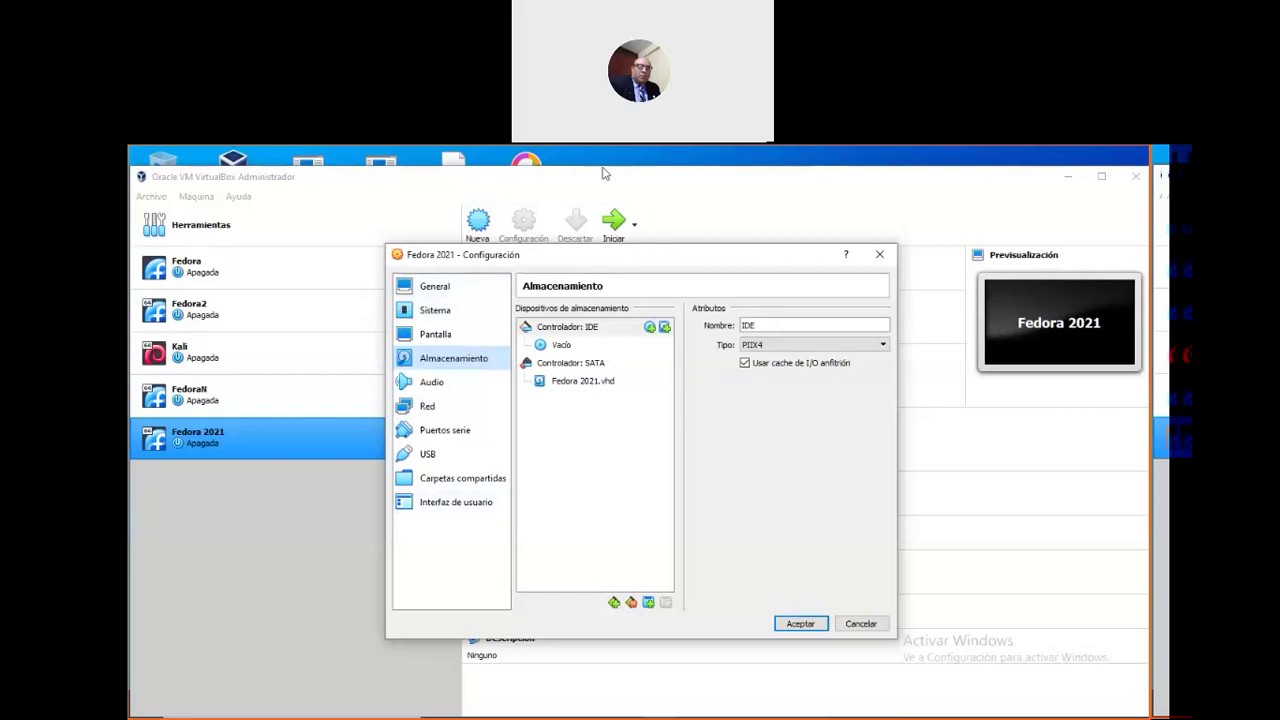
{"action": "key", "text": "super+e"}
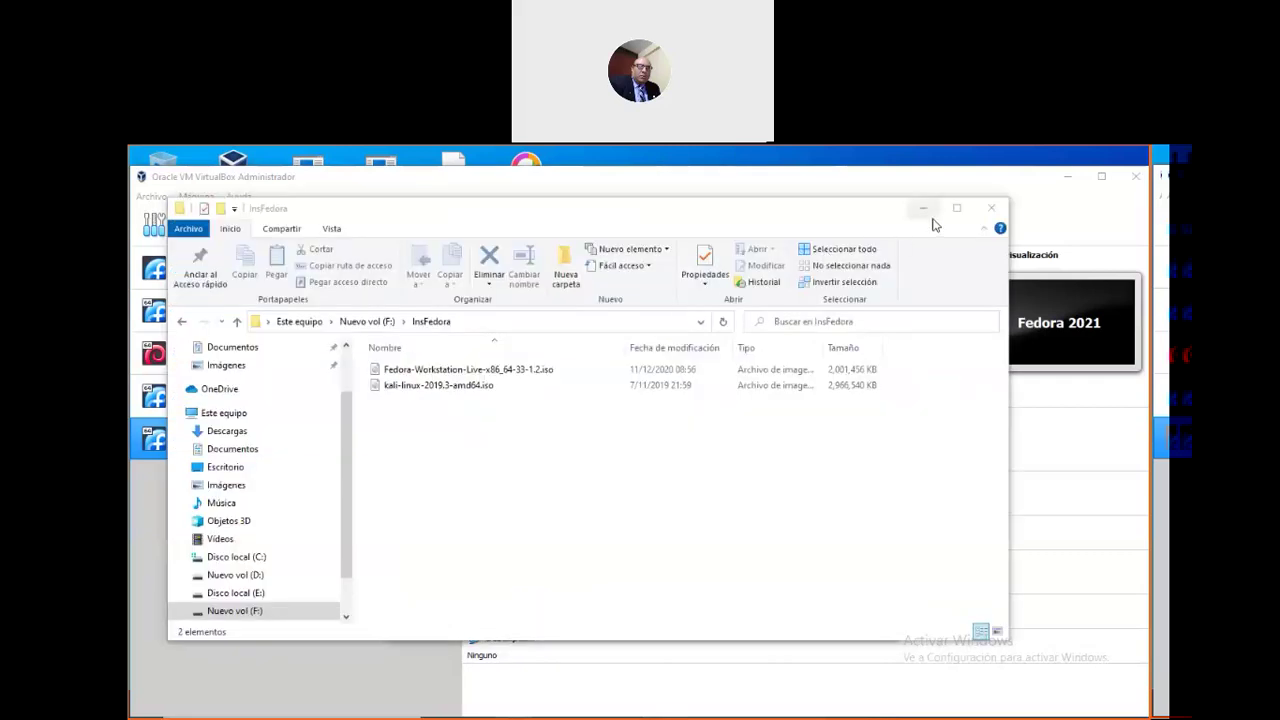
{"action": "left_click", "coordinate": [921, 208]}
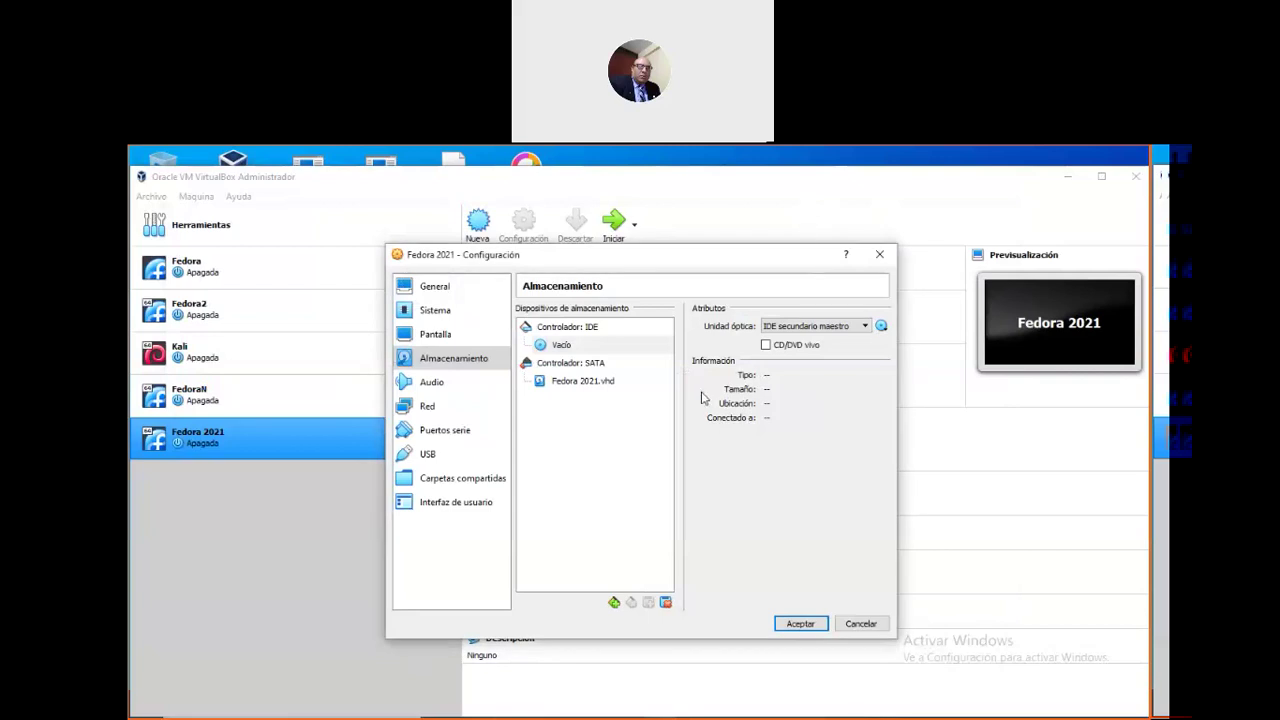
{"action": "left_click_drag", "start_coordinate": [549, 263], "coordinate": [558, 246]}
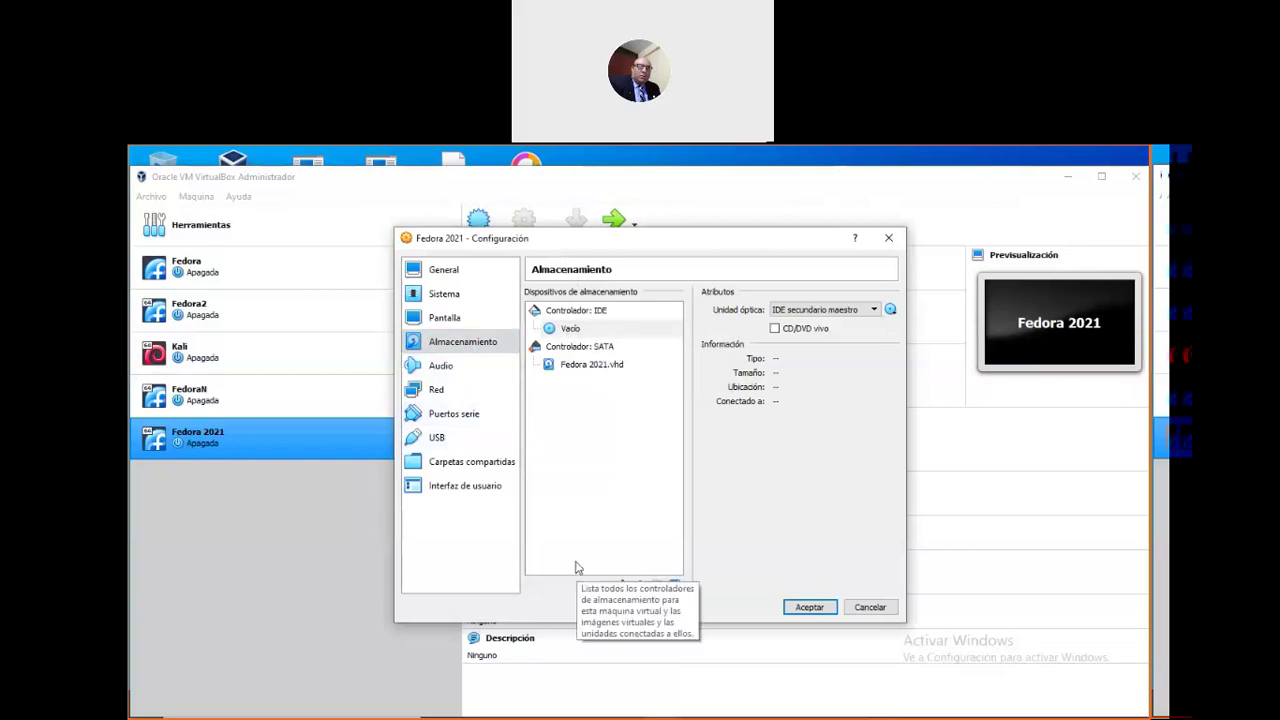
{"action": "key", "text": "super"}
{"action": "left_click", "coordinate": [513, 705]}
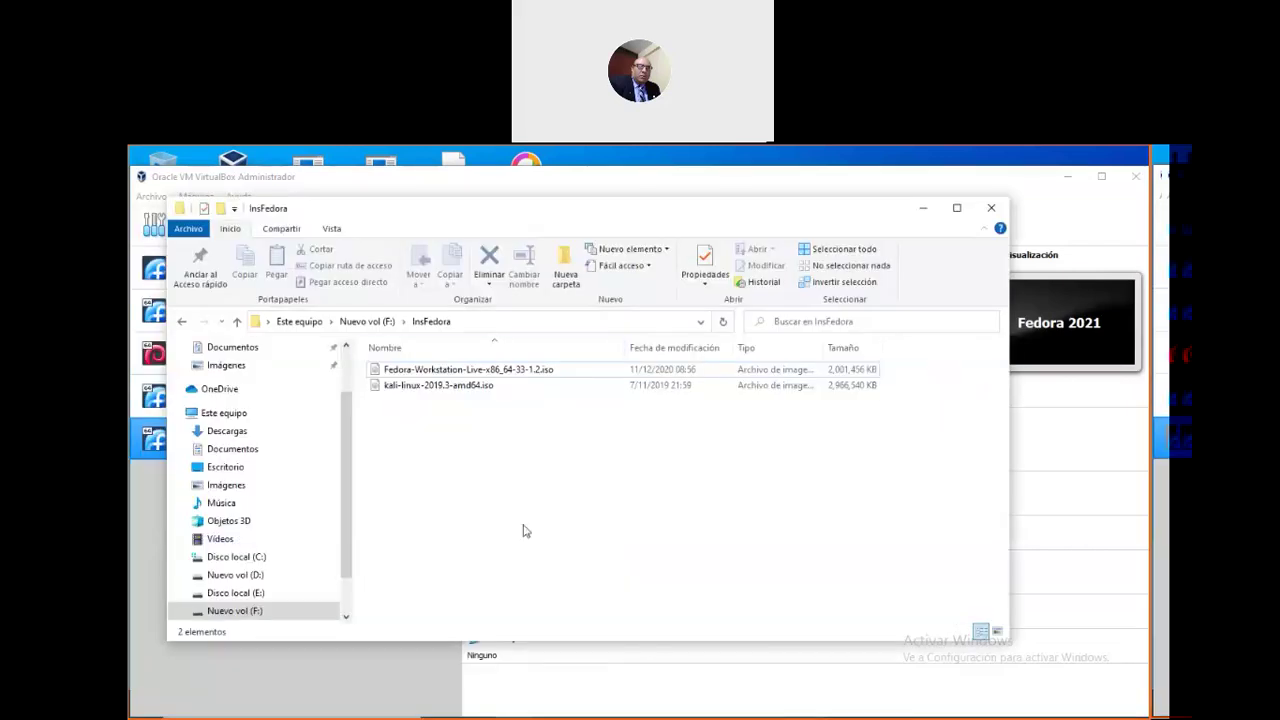
{"action": "left_click", "coordinate": [560, 370]}
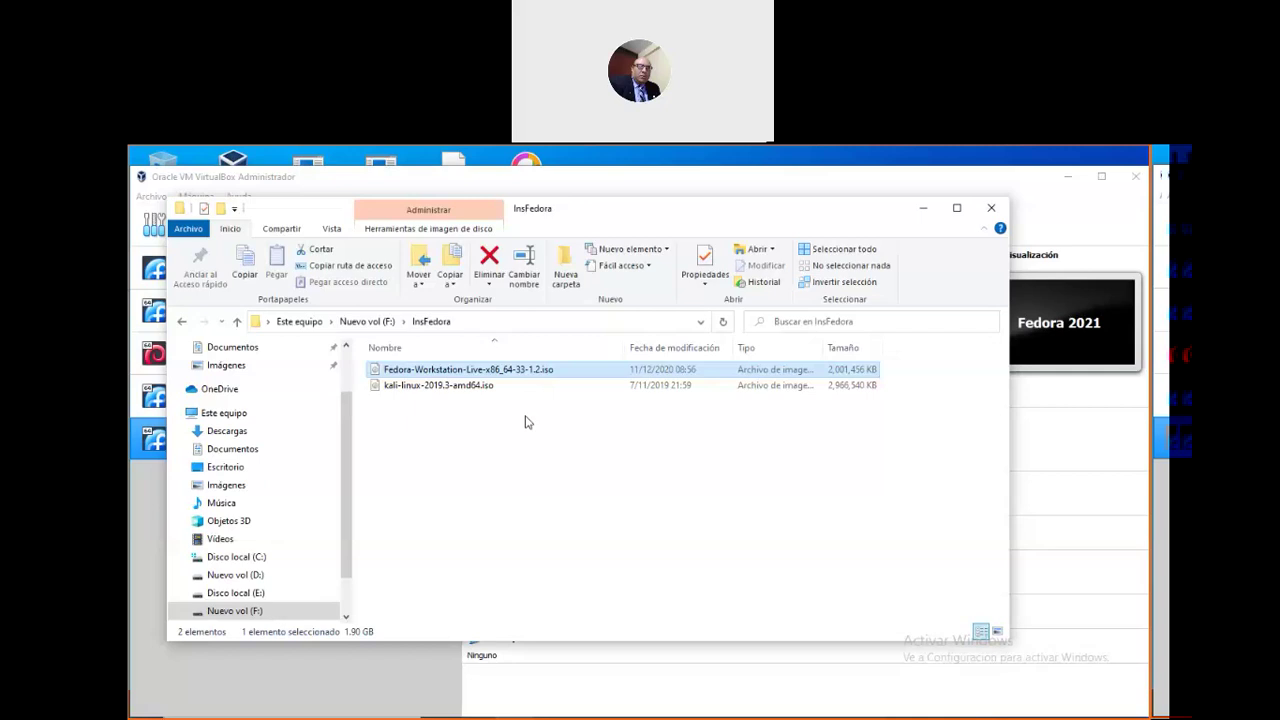
{"action": "left_click", "coordinate": [924, 209]}
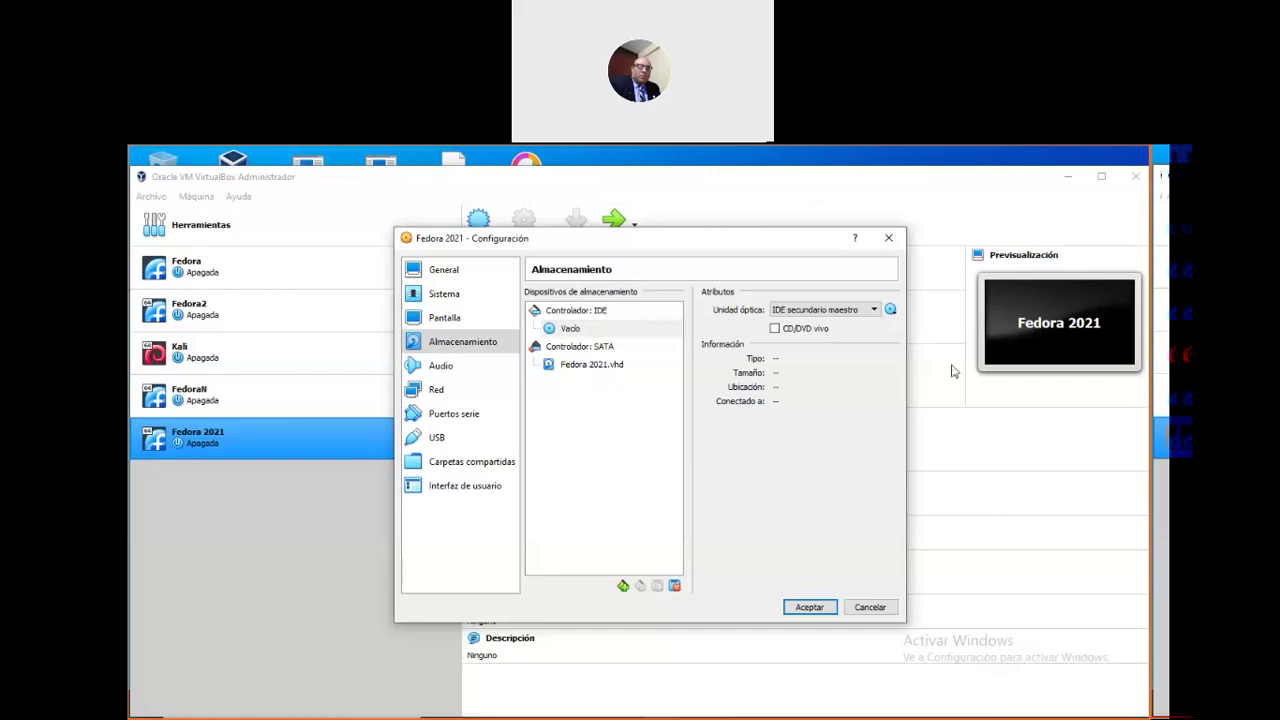
Attach Fedora-Workstation-Live-x86_64-33-1.2.iso from F:\InsFedora to the empty optical drive on the machine's IDE controller
{"action": "left_click", "coordinate": [891, 311]}
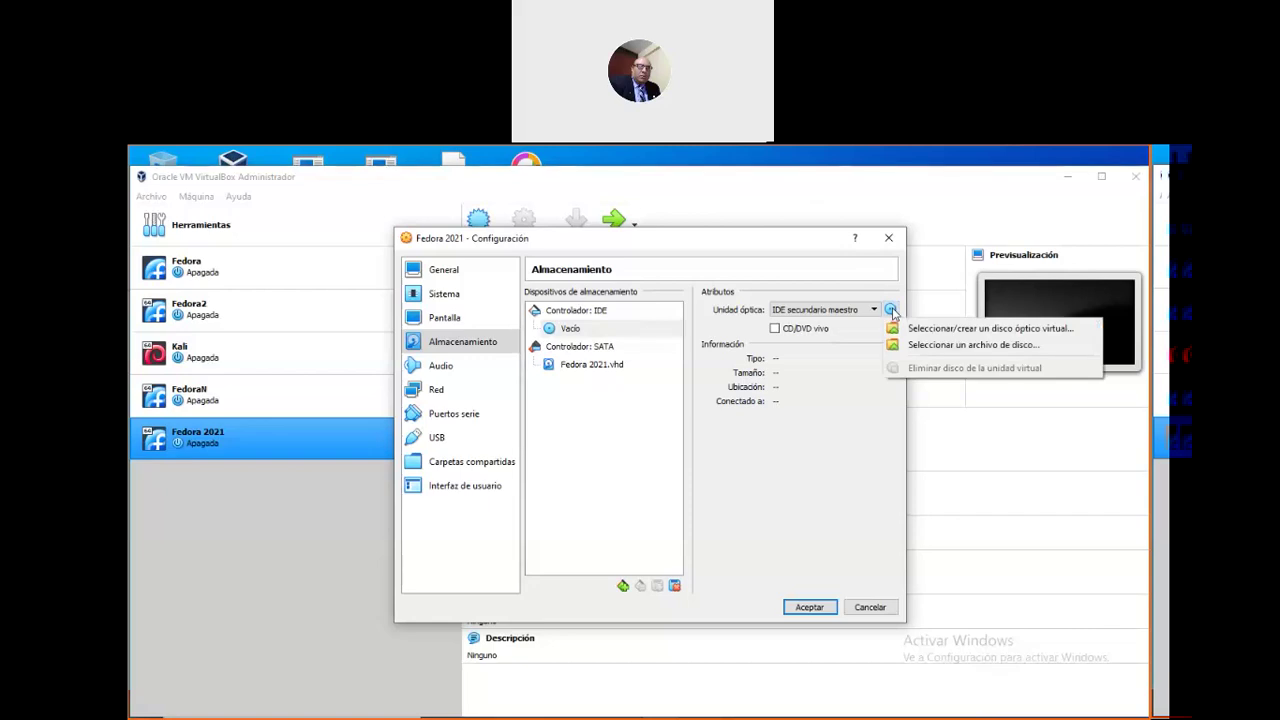
{"action": "left_click", "coordinate": [1037, 347]}
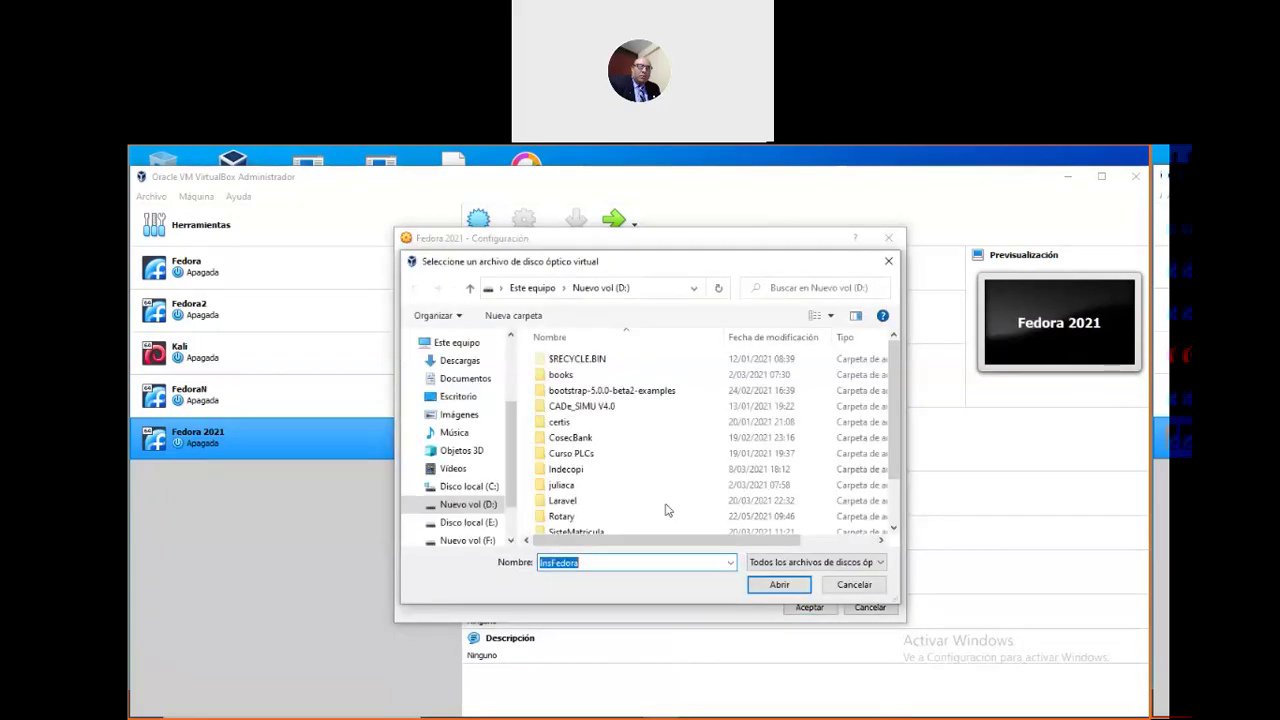
{"action": "scroll", "coordinate": [505, 478], "scroll_direction": "down", "scroll_amount": 1}
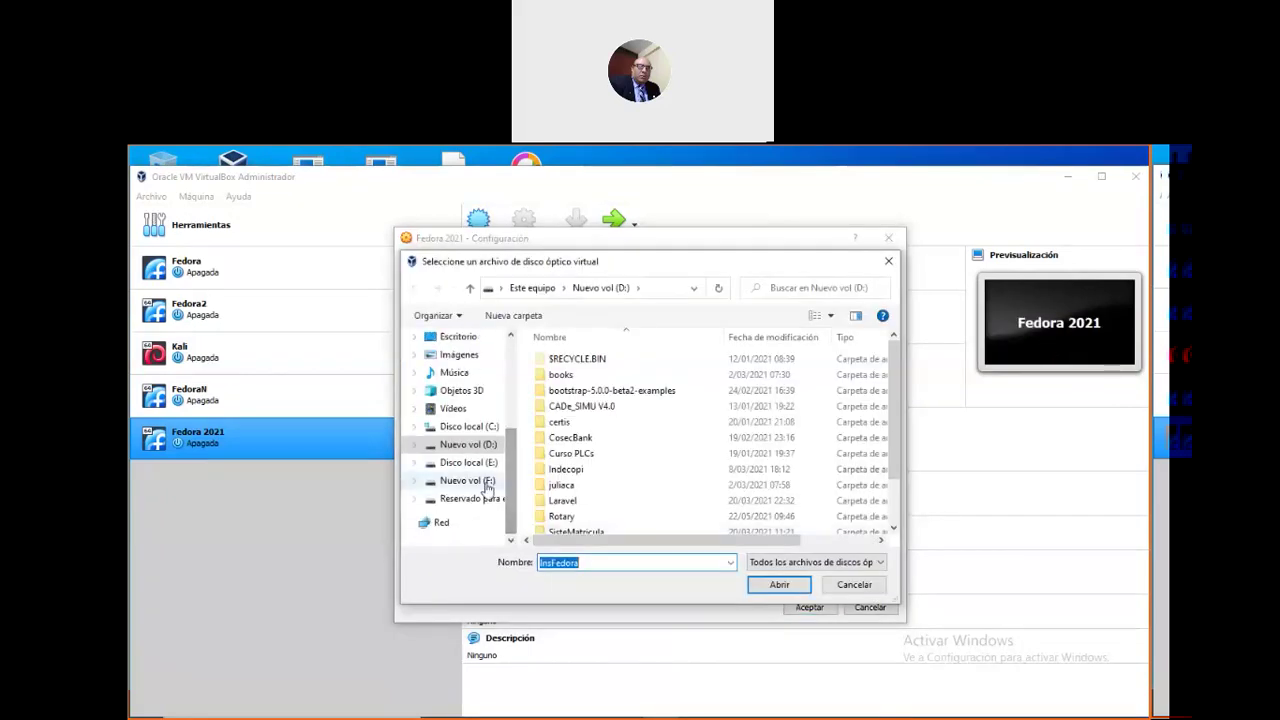
{"action": "left_click", "coordinate": [468, 481]}
{"action": "scroll", "coordinate": [651, 463], "scroll_direction": "down", "scroll_amount": 1}
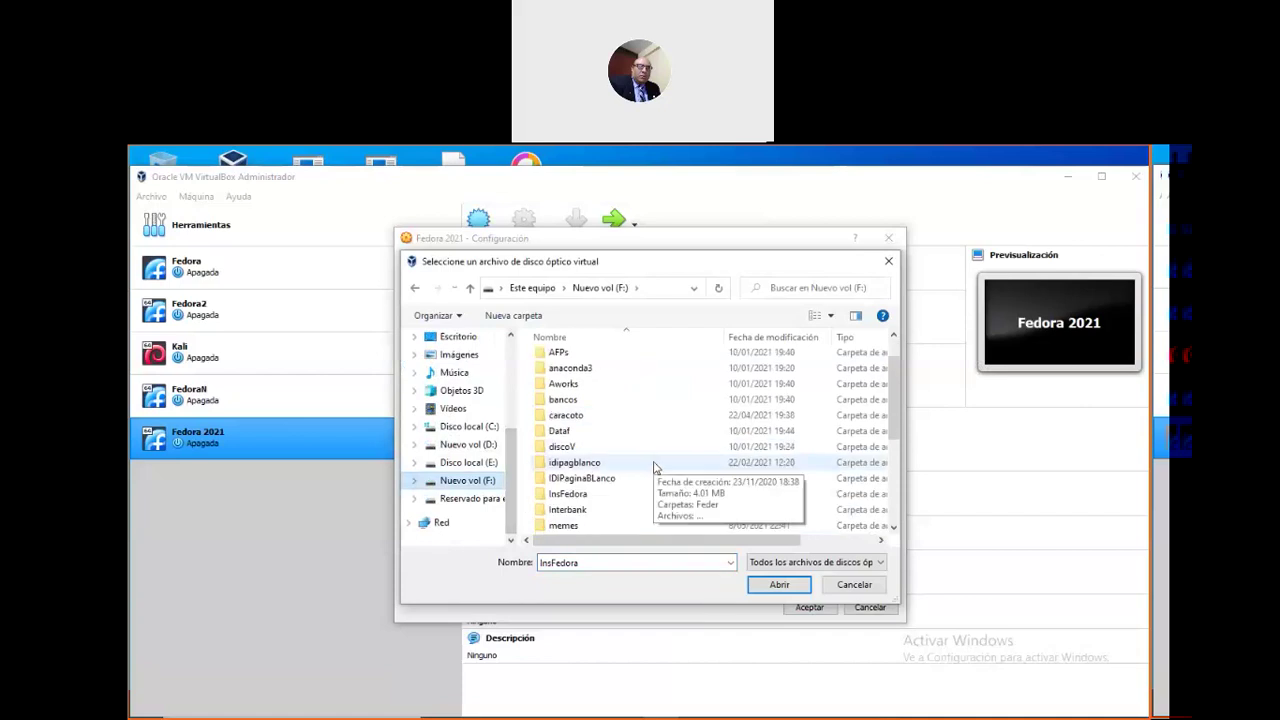
{"action": "double_click", "coordinate": [604, 494]}
{"action": "left_click", "coordinate": [616, 374]}
{"action": "left_click", "coordinate": [638, 359]}
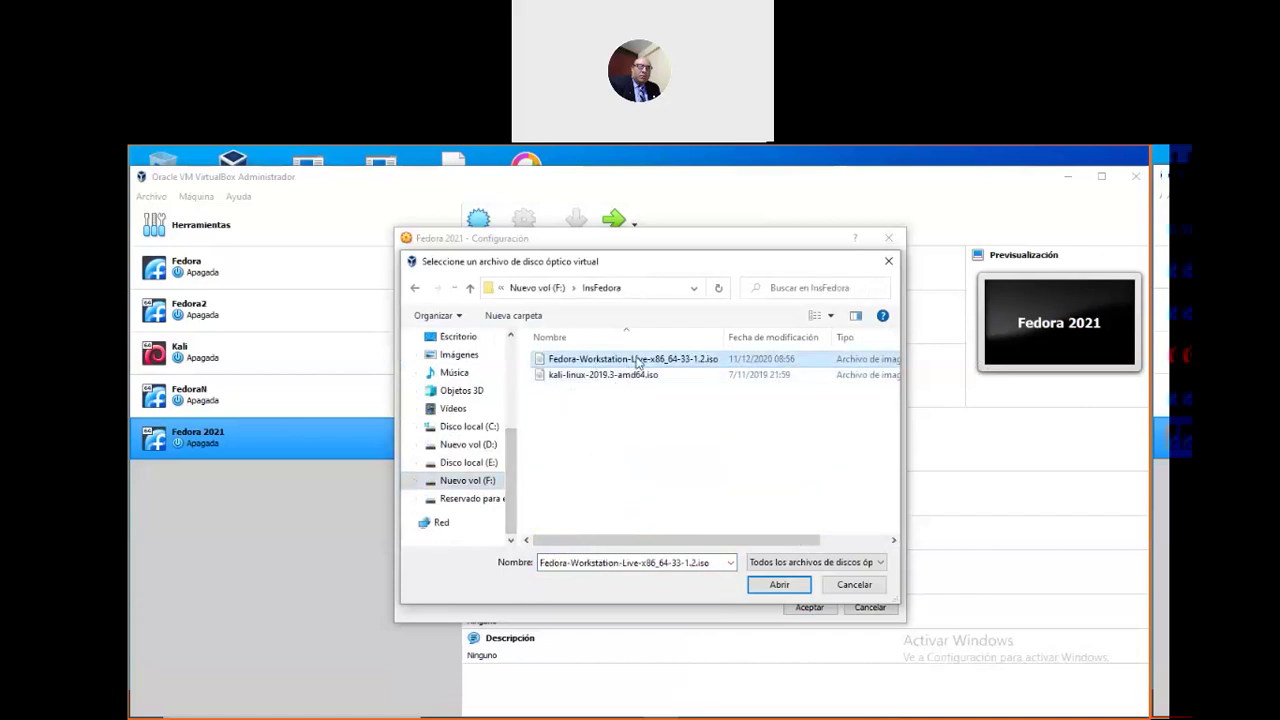
{"action": "left_click", "coordinate": [779, 584]}
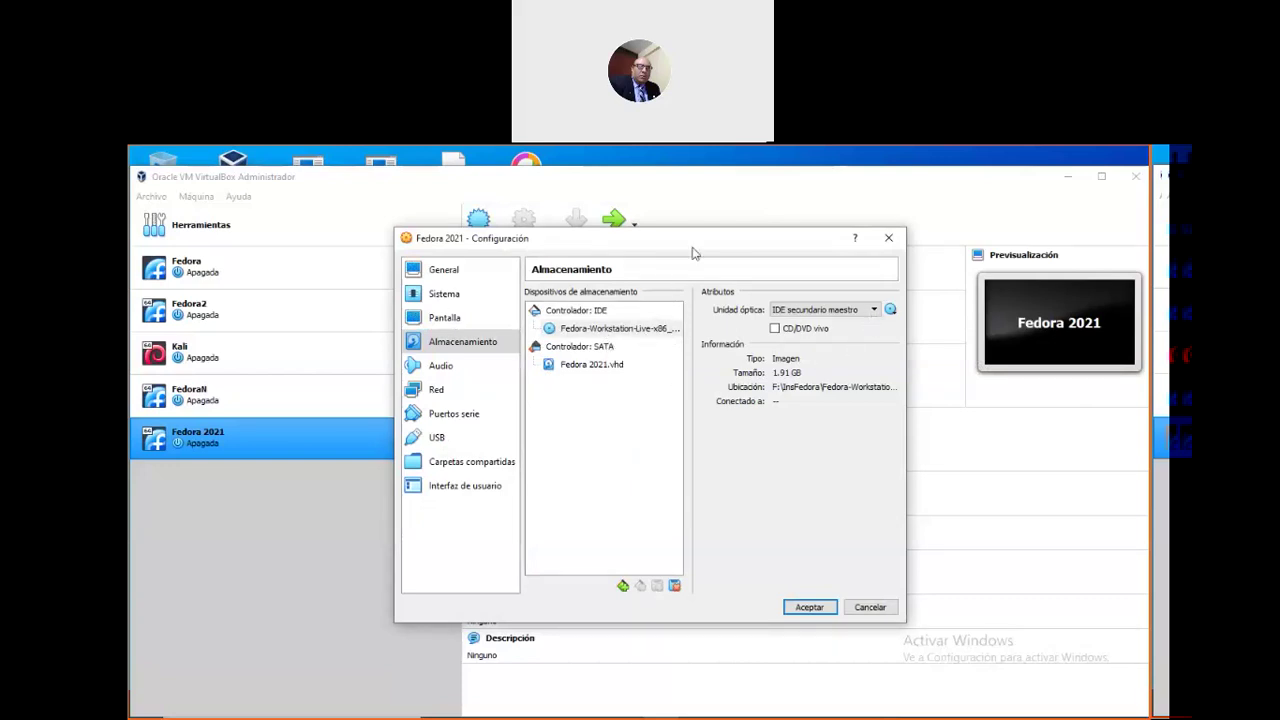
{"action": "left_click_drag", "start_coordinate": [710, 250], "coordinate": [724, 257]}
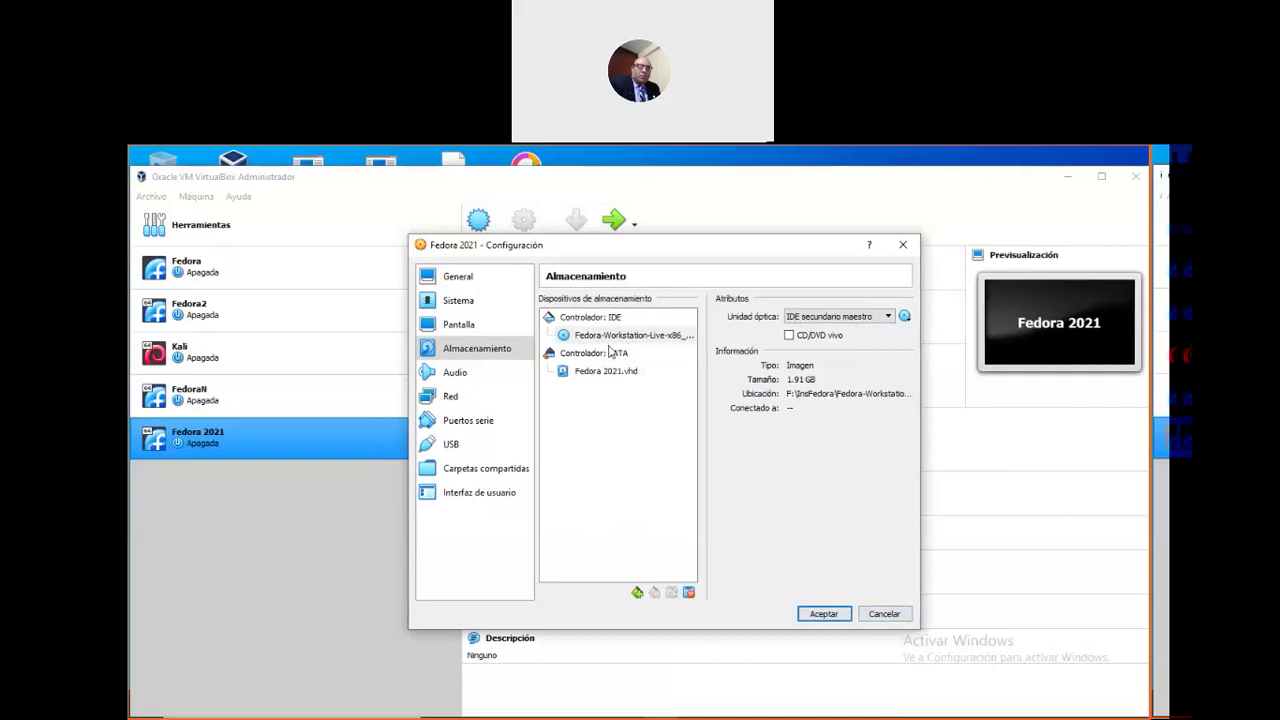
{"action": "left_click", "coordinate": [904, 317]}
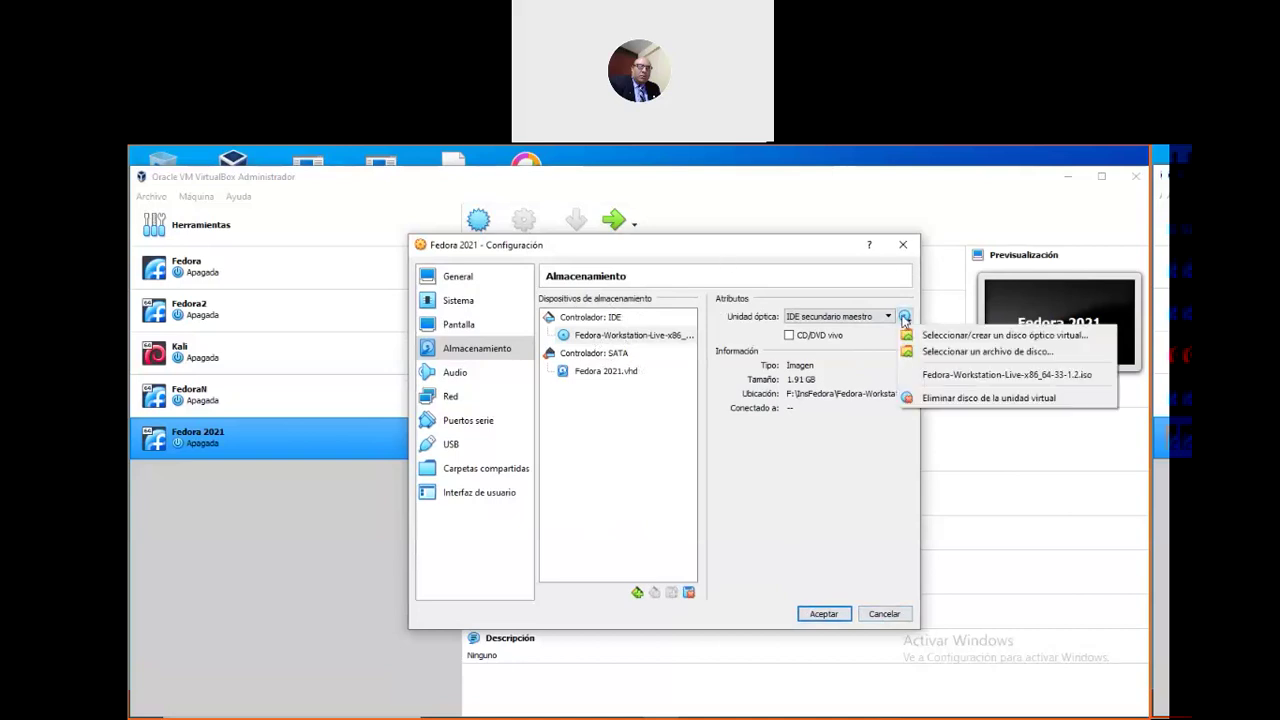
{"action": "left_click", "coordinate": [995, 352]}
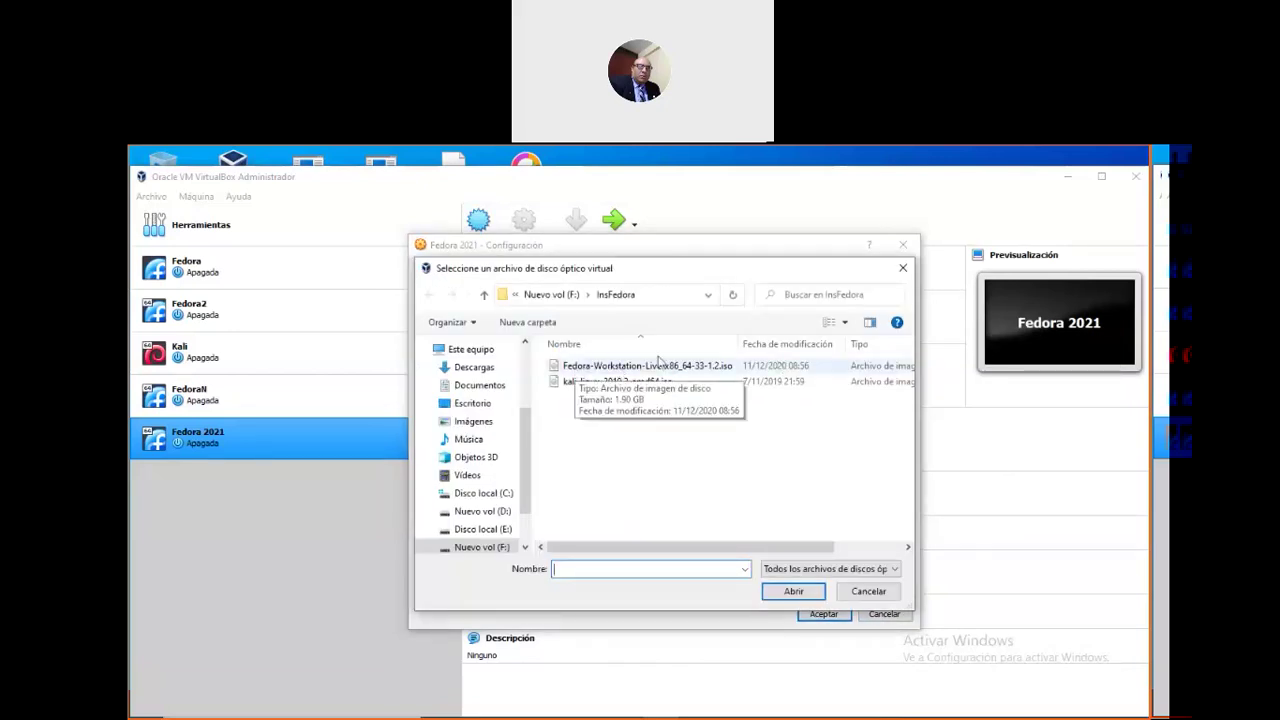
{"action": "left_click", "coordinate": [668, 366]}
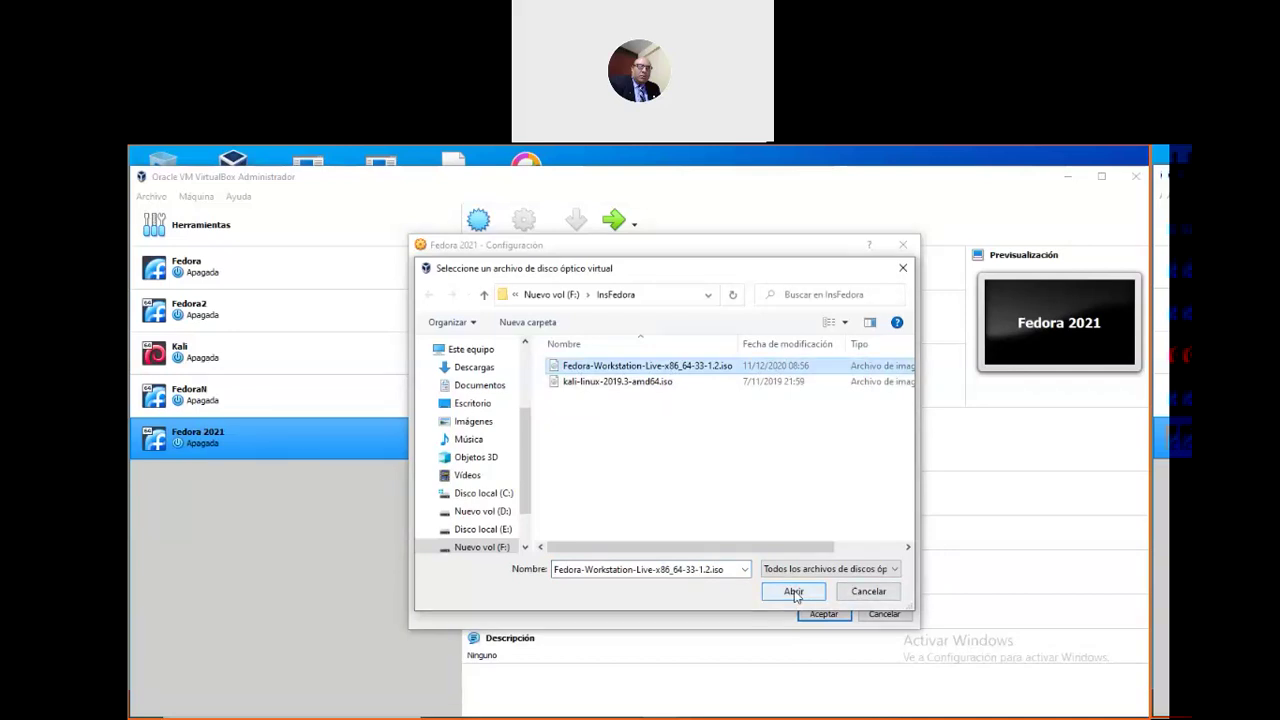
{"action": "left_click", "coordinate": [870, 595]}
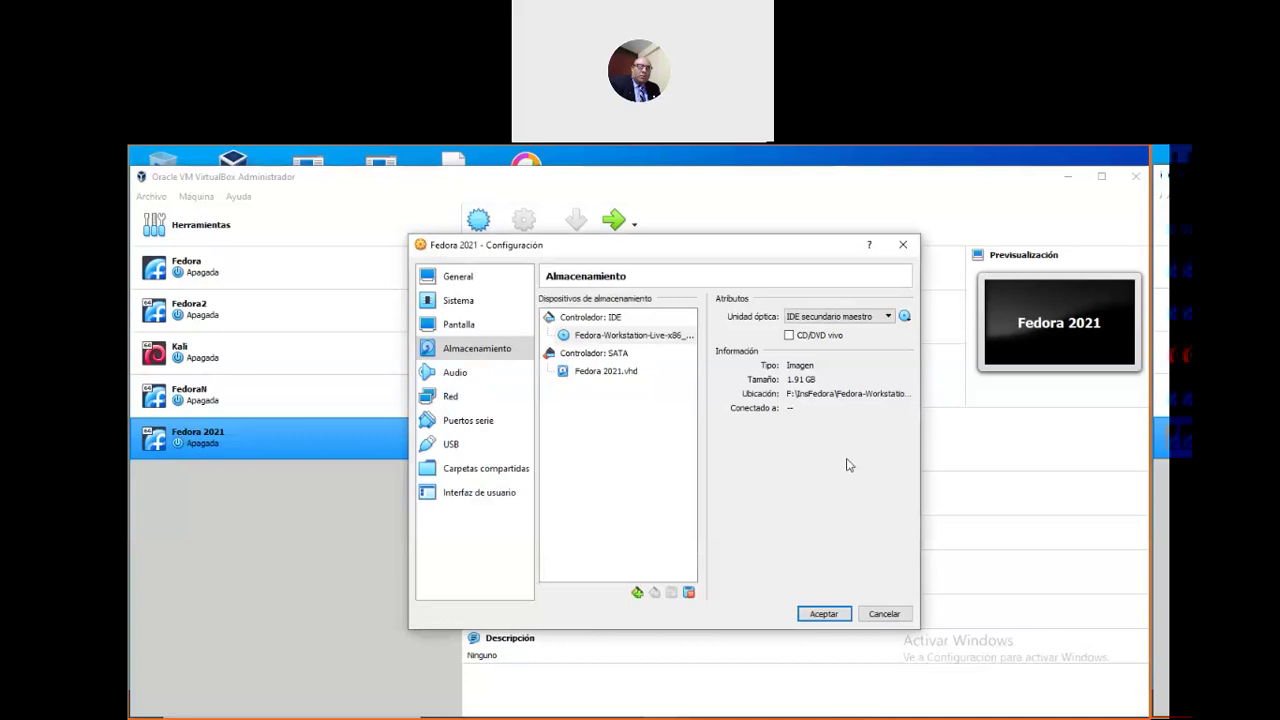
Save the machine's settings and start the Fedora 2021 virtual machine
{"action": "left_click", "coordinate": [824, 614]}
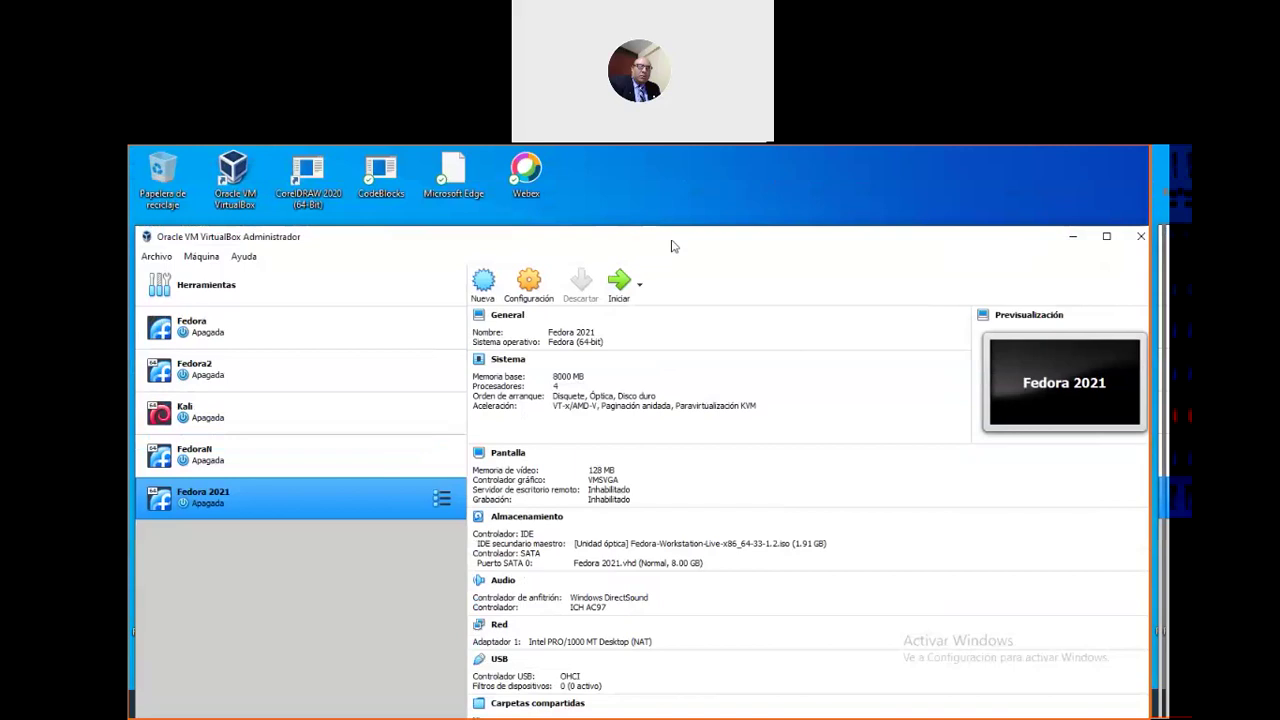
{"action": "left_click_drag", "start_coordinate": [643, 243], "coordinate": [643, 222]}
{"action": "left_click", "coordinate": [617, 264]}
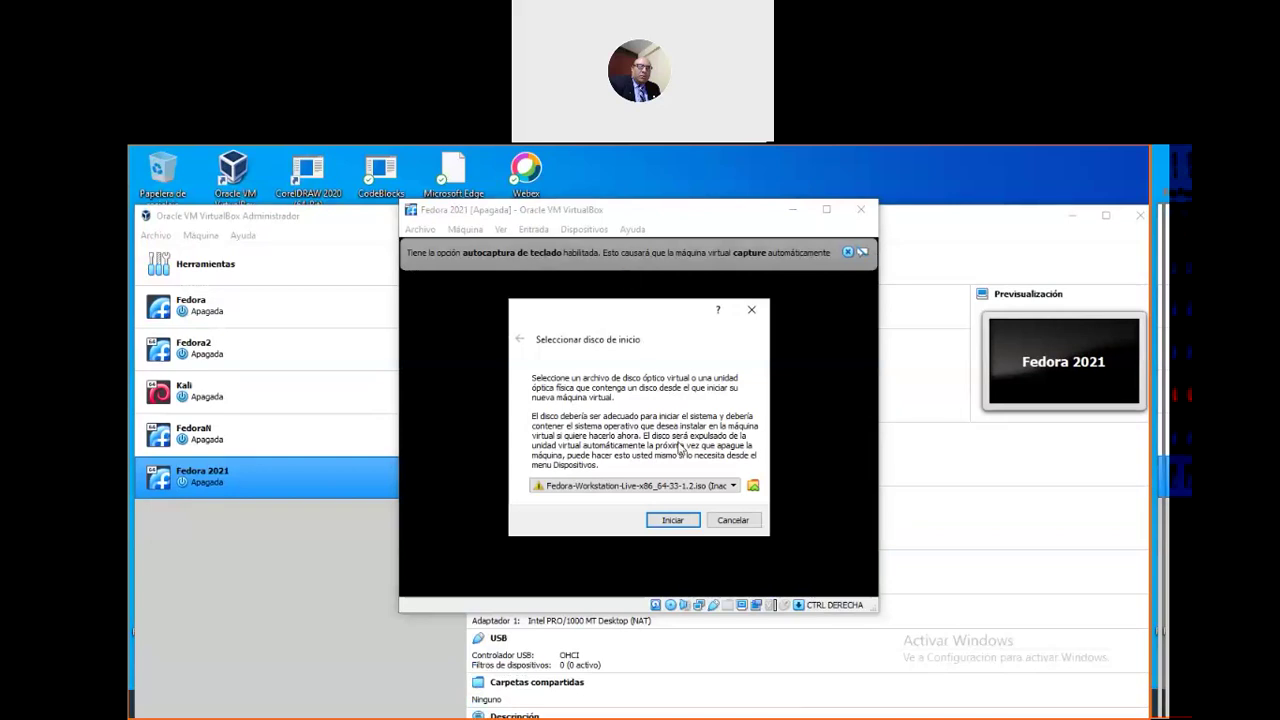
Choose the attached 1.91 GB Fedora-Workstation-Live-x86_64-33-1.2.iso as start-up disk, boot from it and dismiss the keyboard auto-capture notice
{"action": "left_click", "coordinate": [733, 486]}
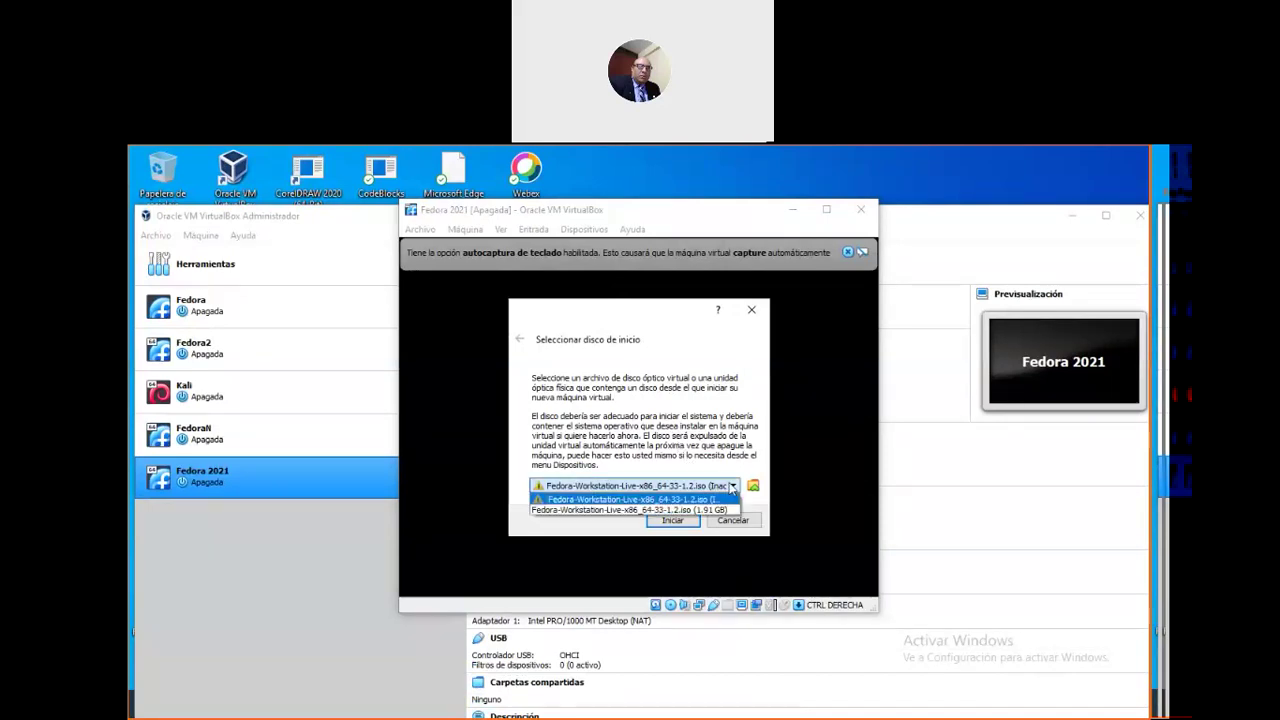
{"action": "left_click", "coordinate": [731, 418]}
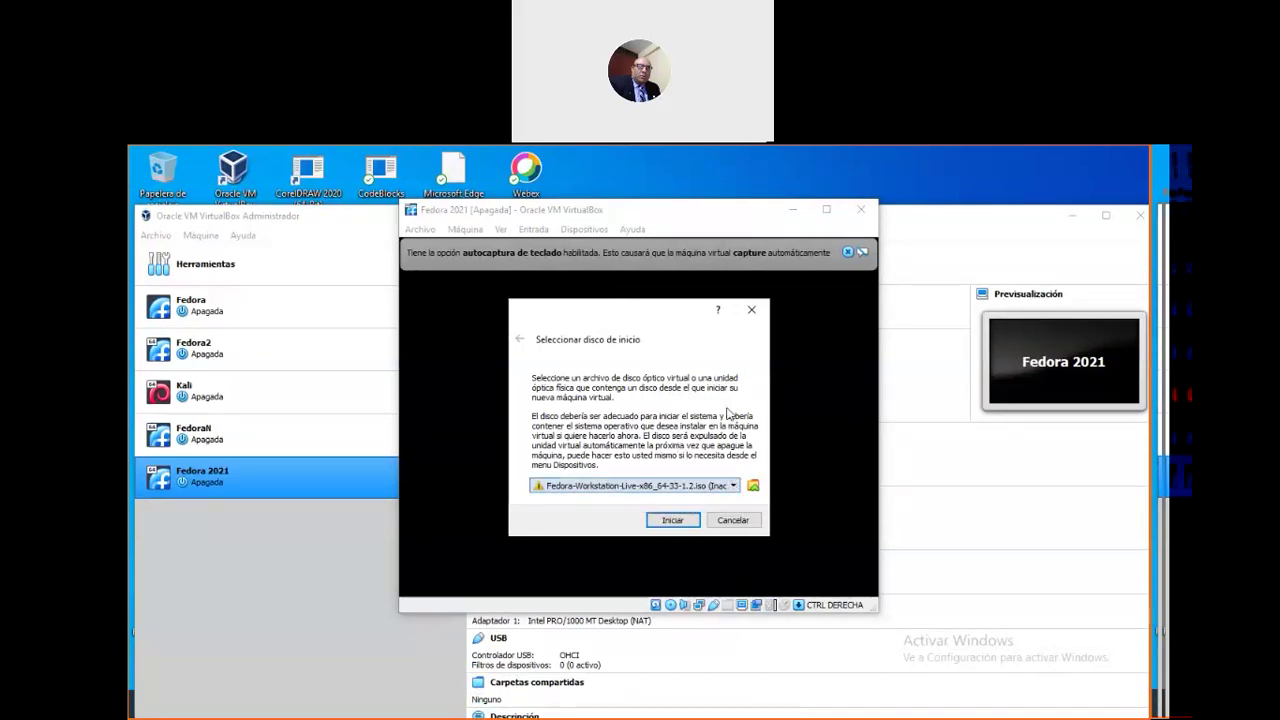
{"action": "left_click", "coordinate": [753, 486]}
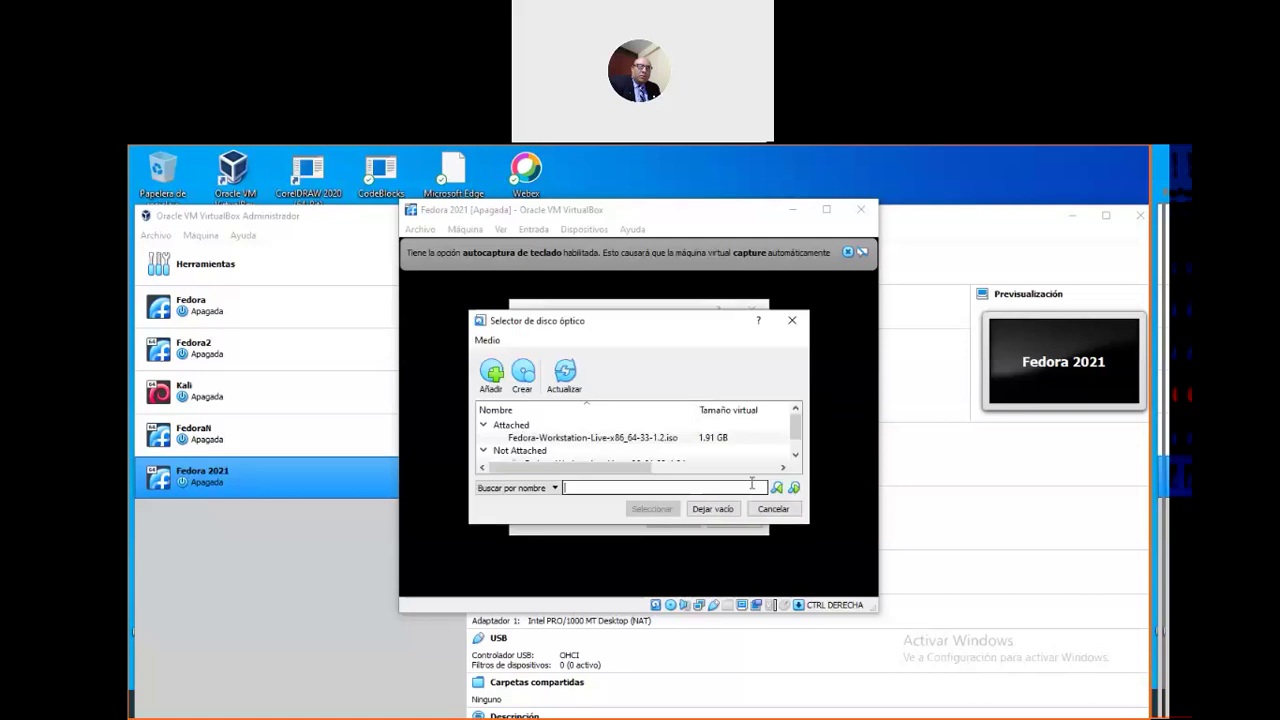
{"action": "scroll", "coordinate": [740, 435], "scroll_direction": "down", "scroll_amount": 2}
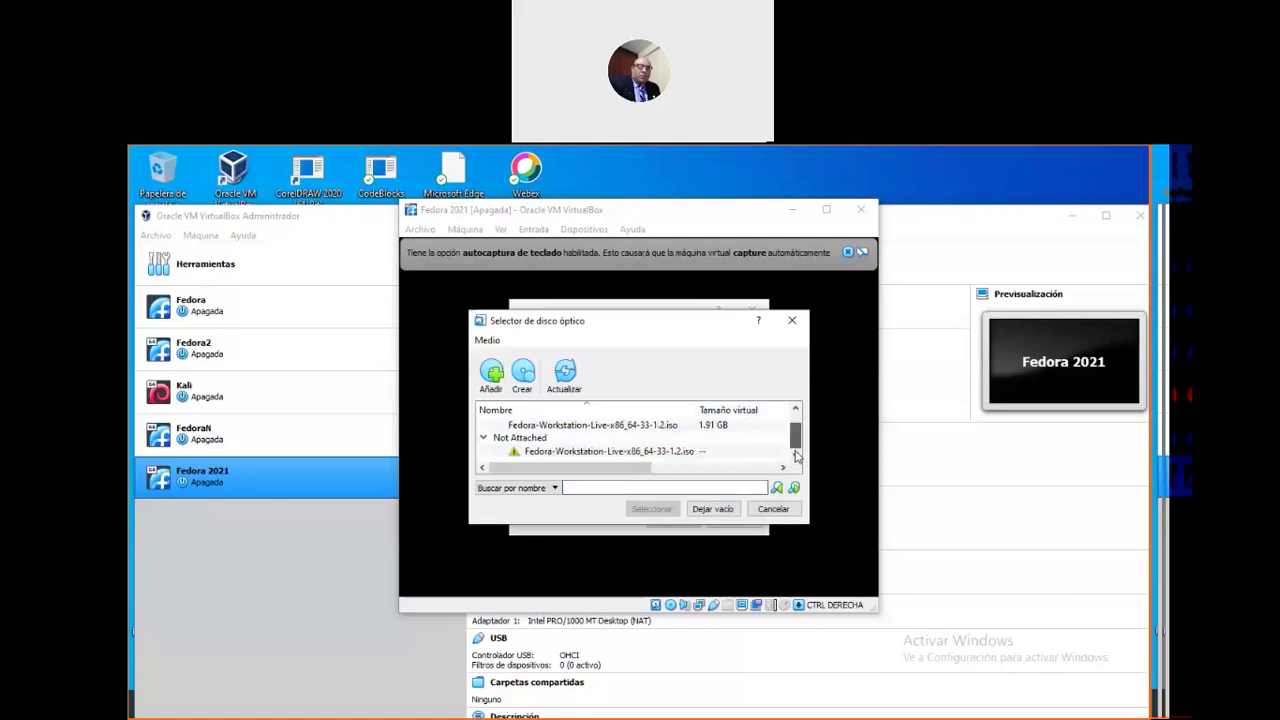
{"action": "scroll", "coordinate": [713, 448], "scroll_direction": "up", "scroll_amount": 2}
{"action": "left_click", "coordinate": [646, 437]}
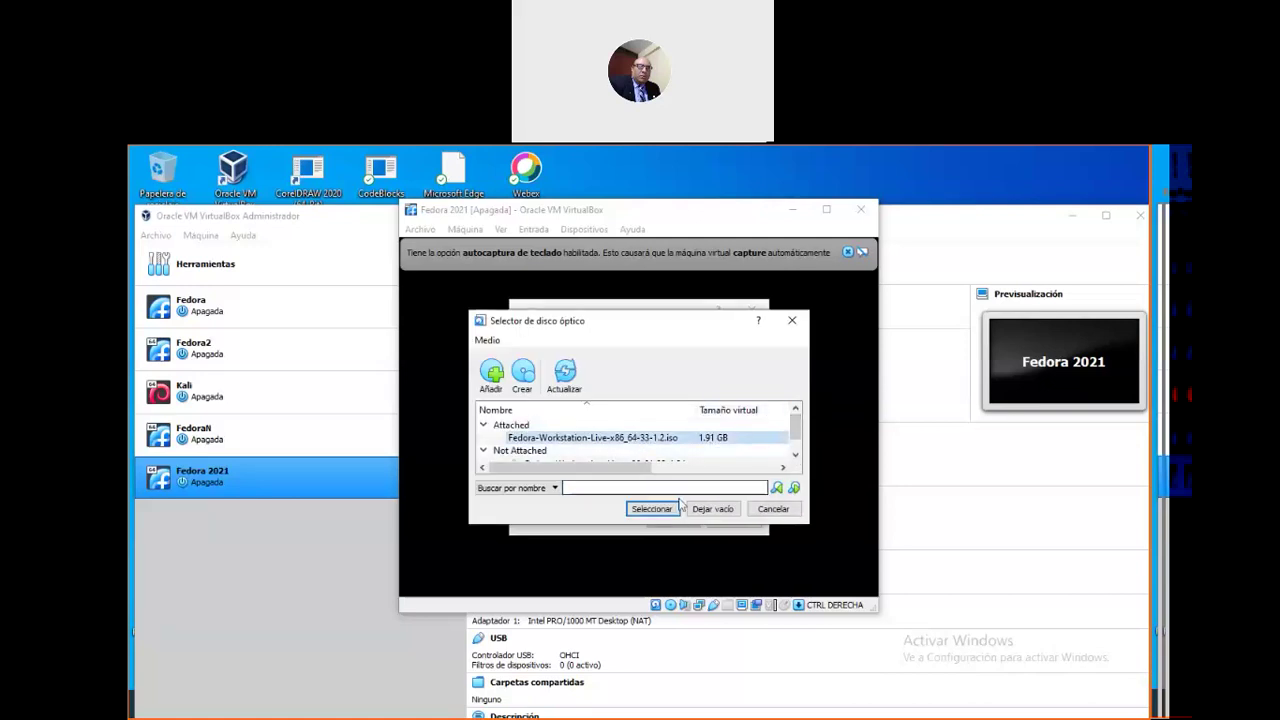
{"action": "left_click", "coordinate": [636, 507]}
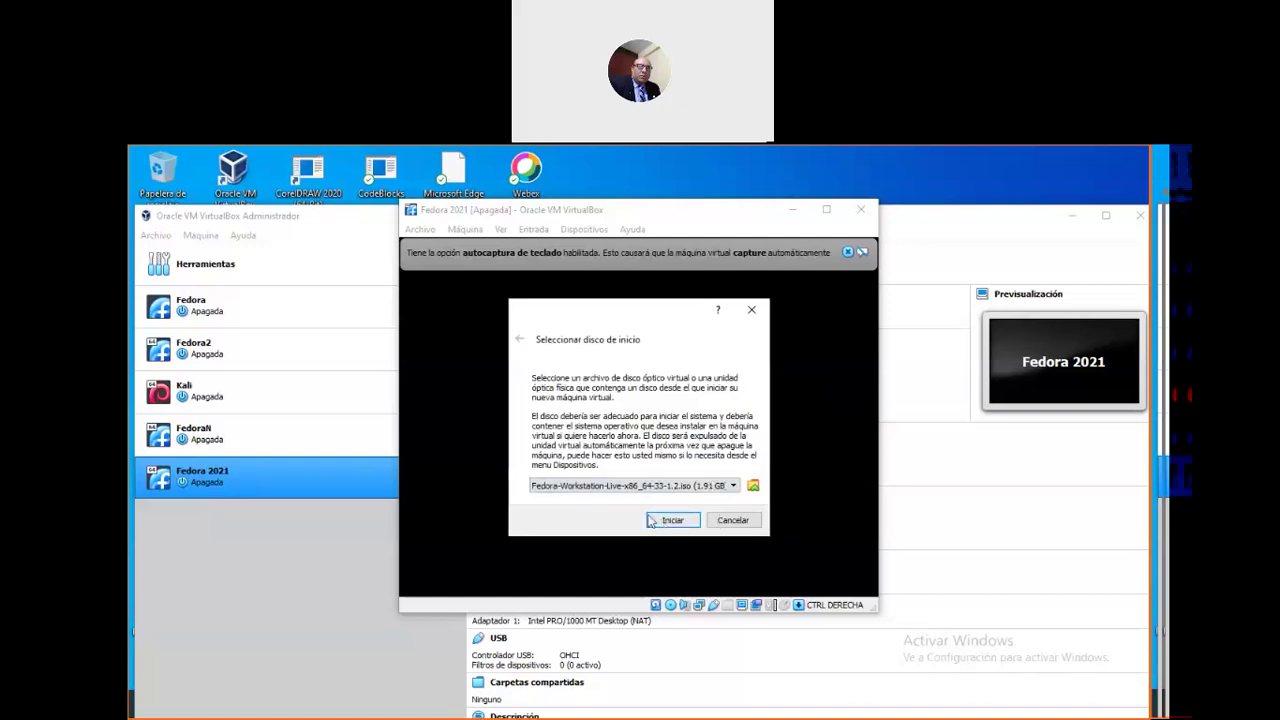
{"action": "left_click", "coordinate": [662, 521]}
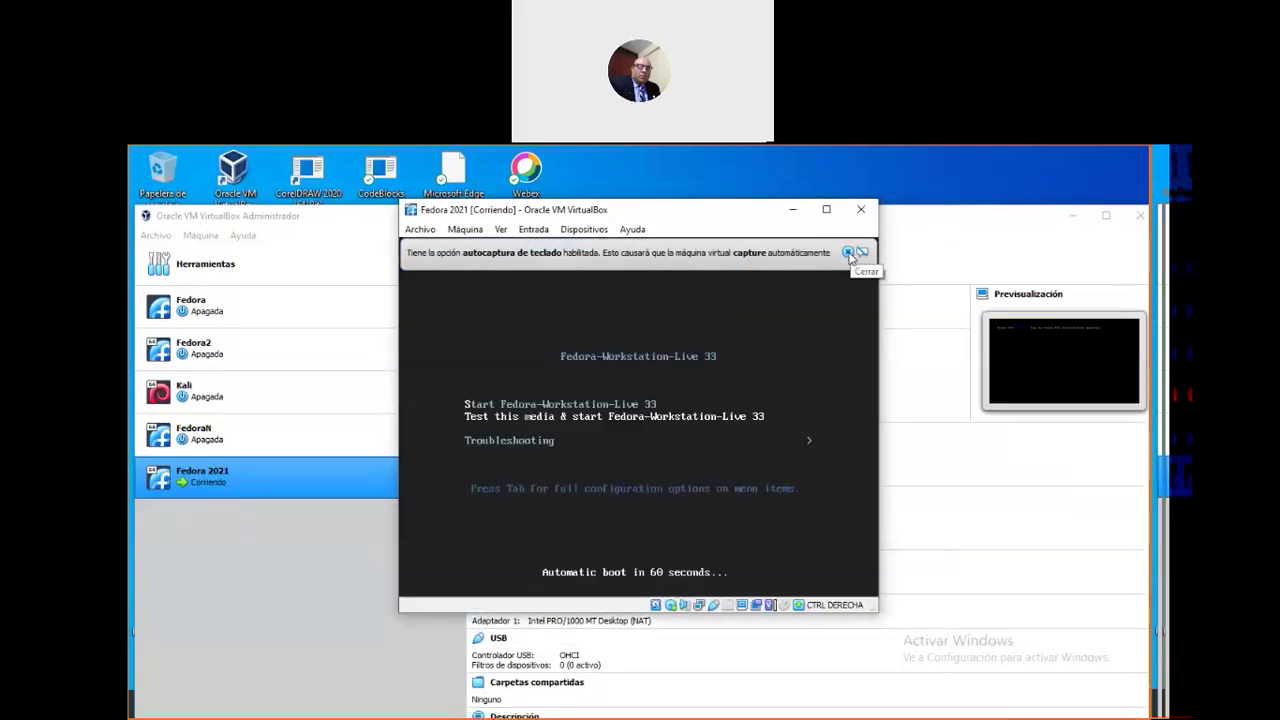
{"action": "left_click", "coordinate": [848, 253]}
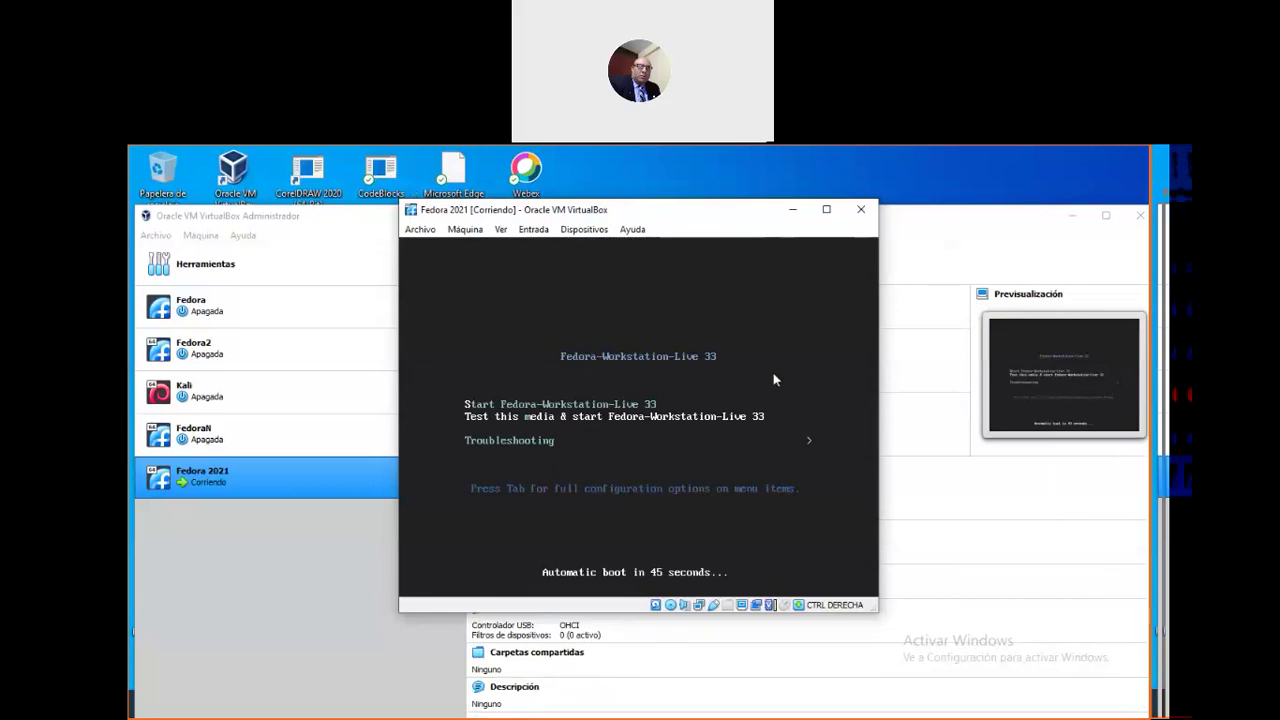
Look through the boot menu entries, including the media test and Troubleshooting, and highlight Start Fedora-Workstation-Live 33
{"action": "key", "text": "Up"}
{"action": "key", "text": "Down"}
{"action": "key", "text": "Up"}
{"action": "key", "text": "Down"}
{"action": "key", "text": "Up"}
{"action": "key", "text": "Down"}
{"action": "key", "text": "Up"}
{"action": "key", "text": "Down"}
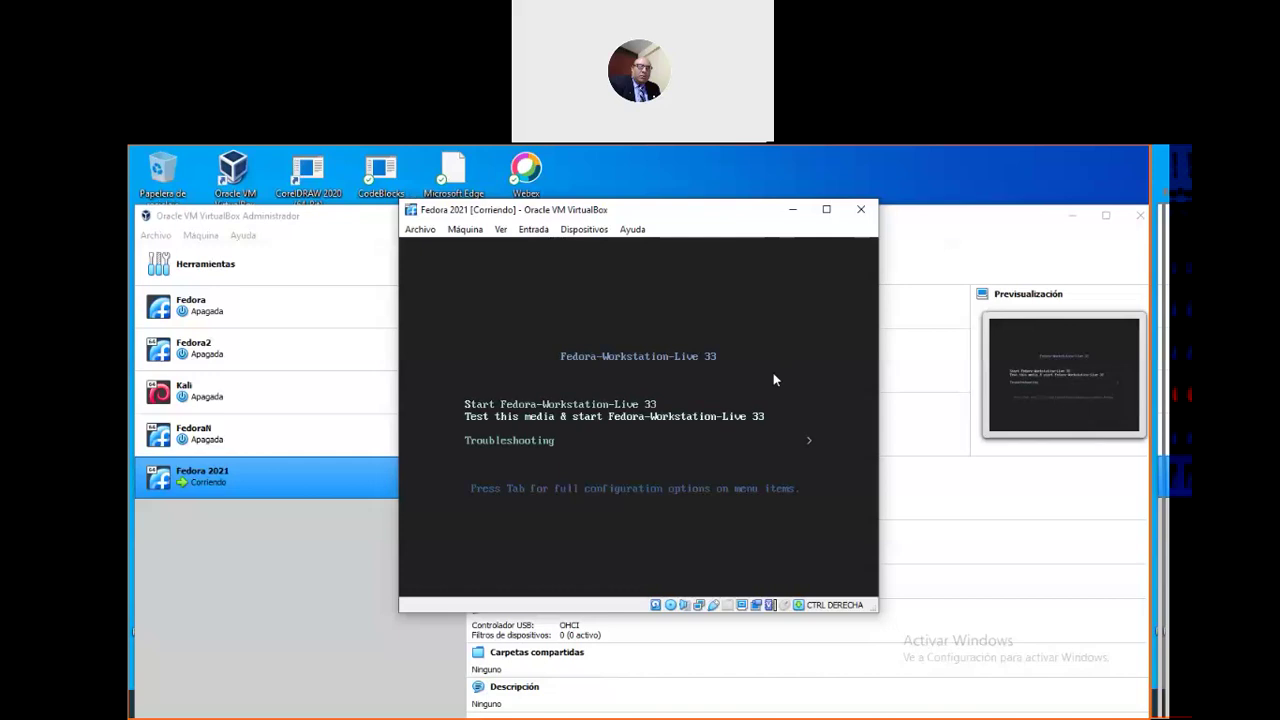
{"action": "key", "text": "Up"}
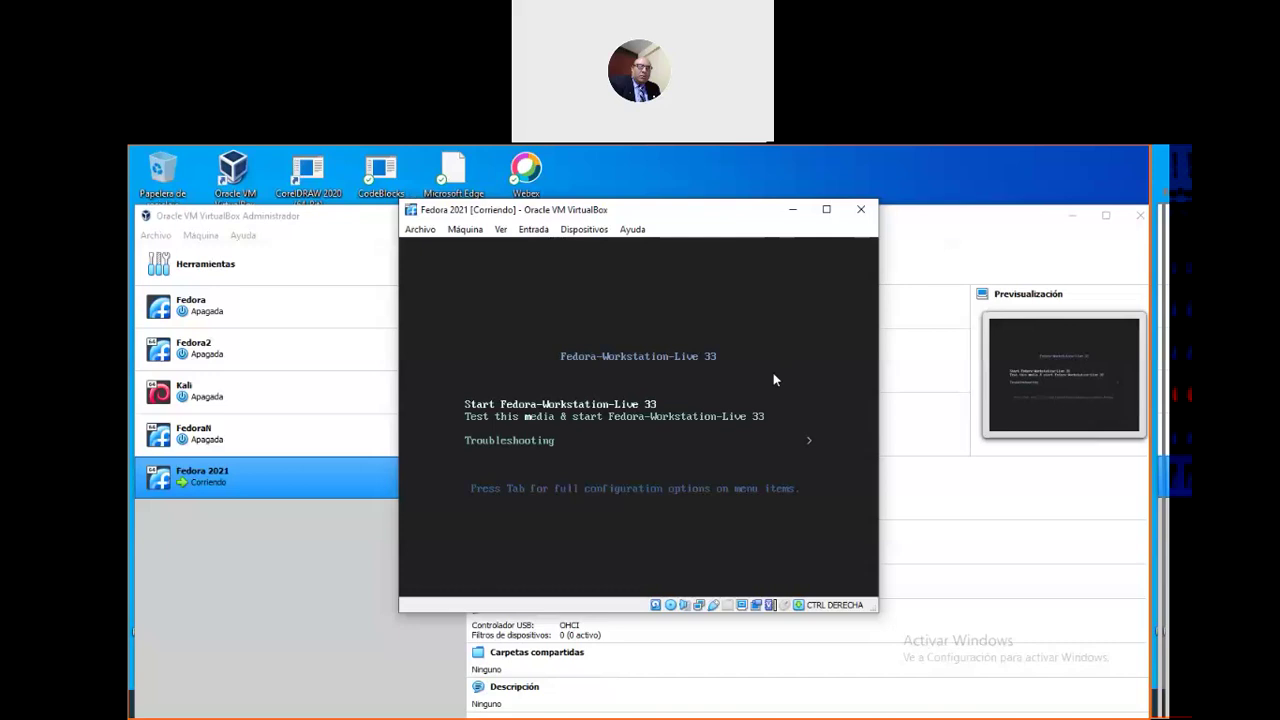
{"action": "key", "text": "Down"}
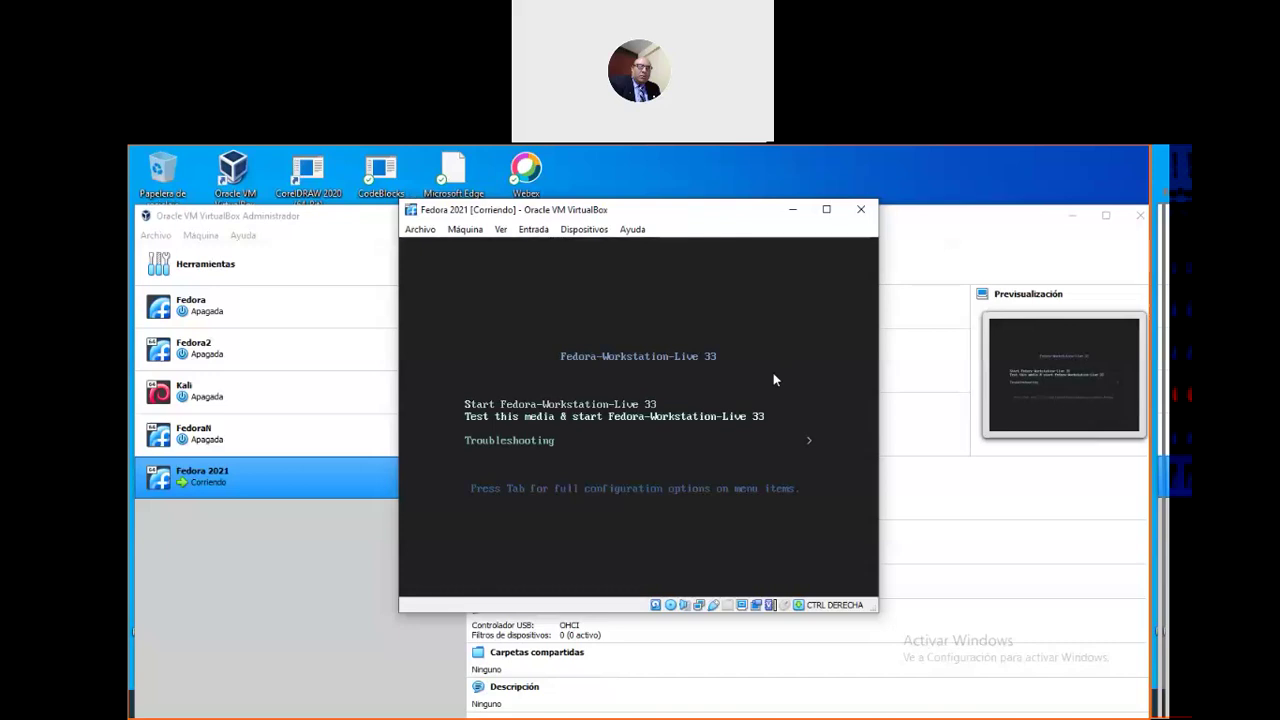
{"action": "key", "text": "Up"}
{"action": "key", "text": "Down"}
{"action": "key", "text": "Up"}
{"action": "key", "text": "Down"}
{"action": "key", "text": "Down"}
{"action": "key", "text": "Up"}
{"action": "key", "text": "Up"}
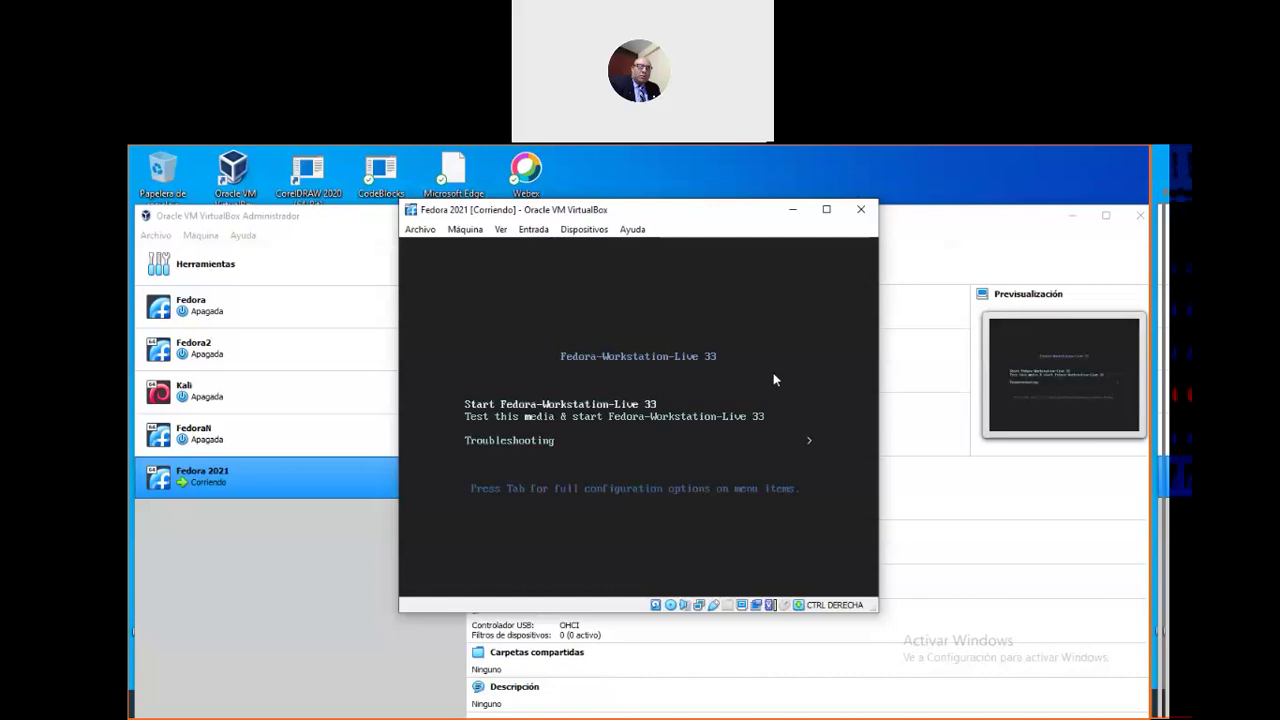
{"action": "key", "text": "Down"}
{"action": "key", "text": "Down"}
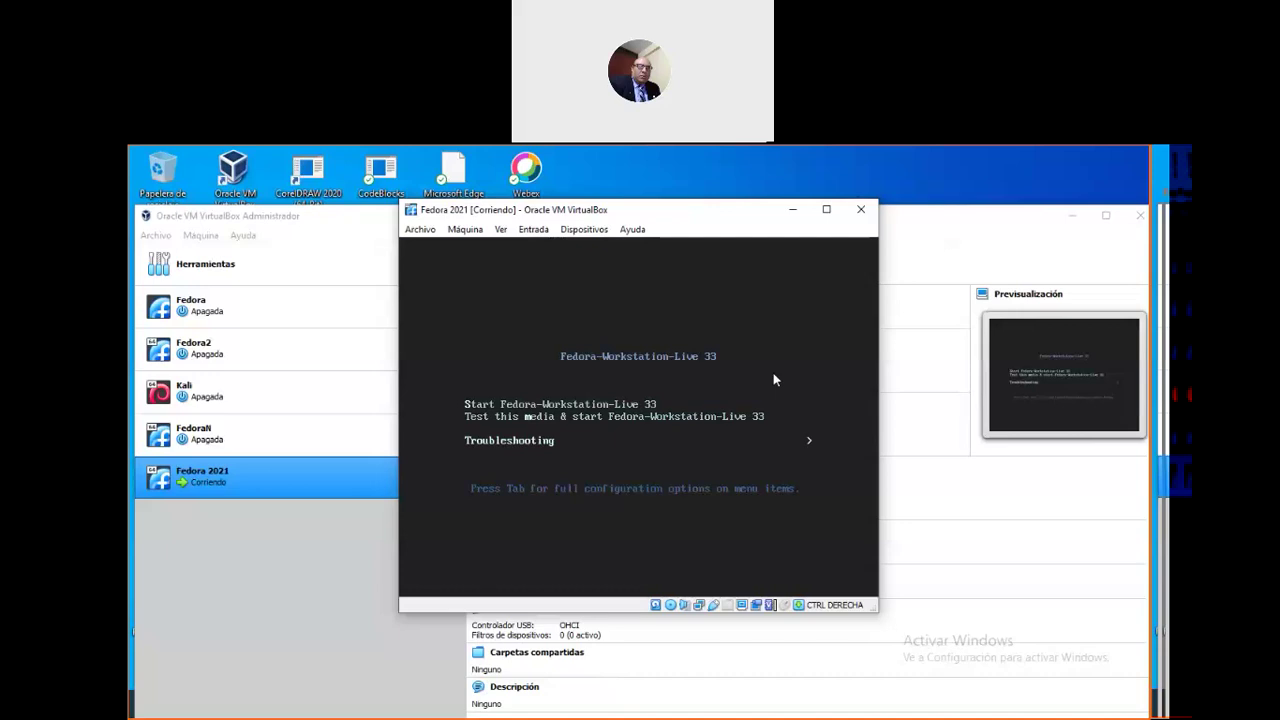
{"action": "key", "text": "Up"}
{"action": "key", "text": "Up"}
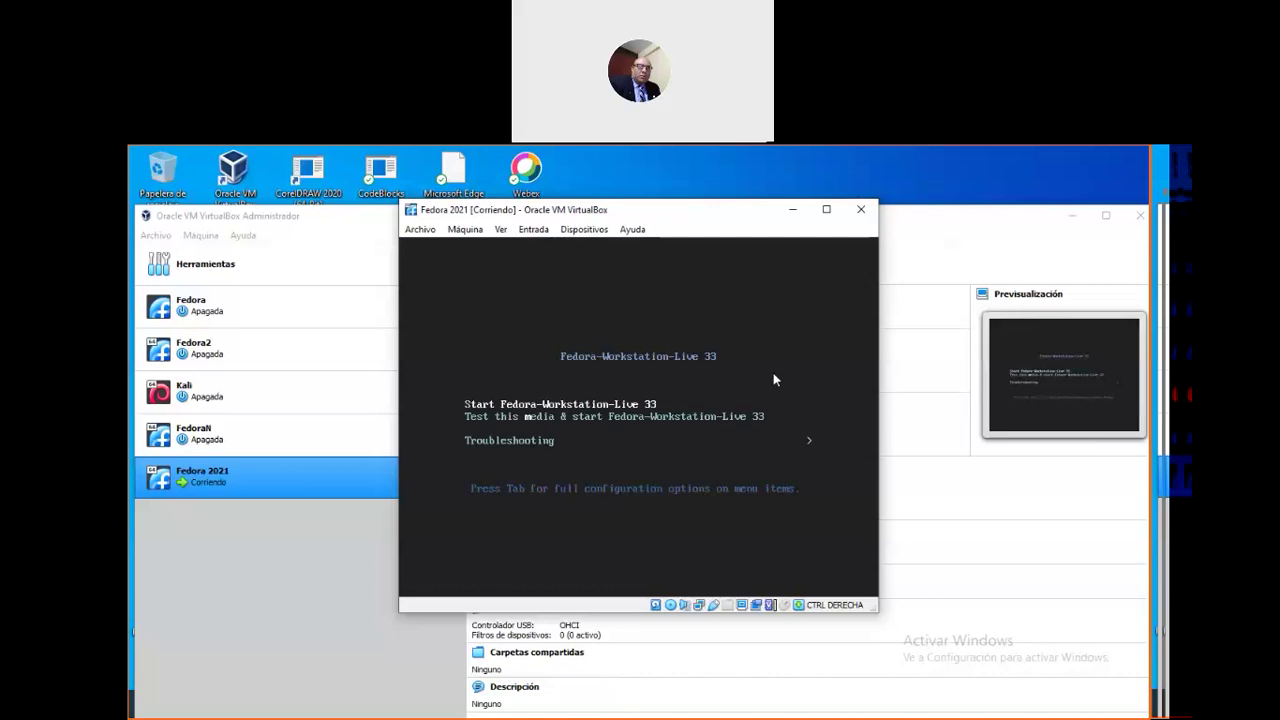
Boot Fedora-Workstation-Live 33, dismiss the mouse integration notice and reposition the virtual machine window
{"action": "key", "text": "Return"}
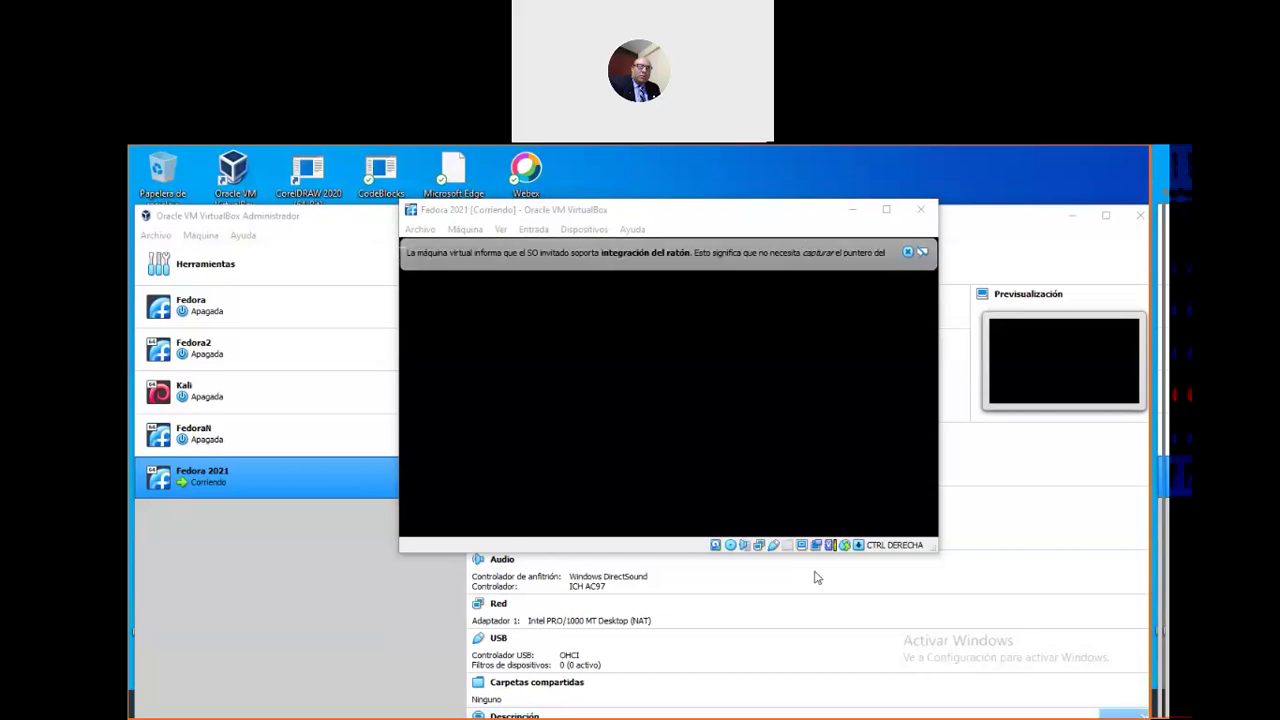
{"action": "left_click", "coordinate": [907, 253]}
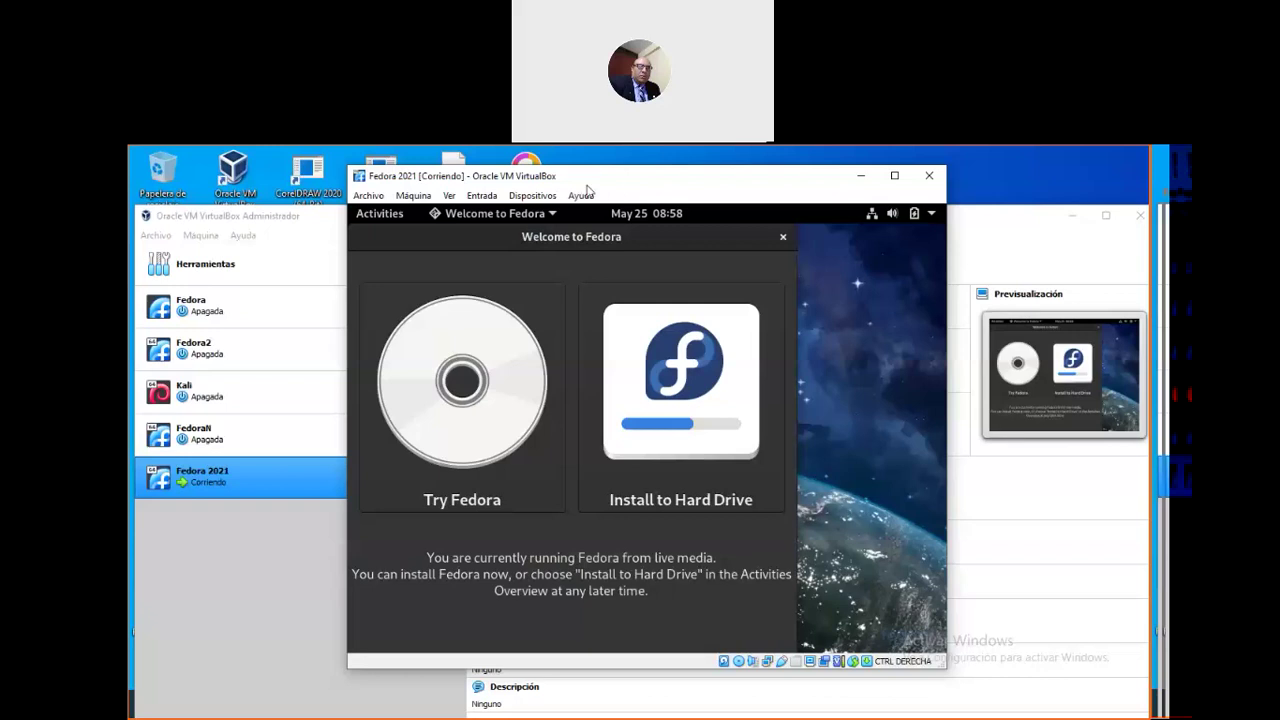
{"action": "left_click", "coordinate": [612, 166]}
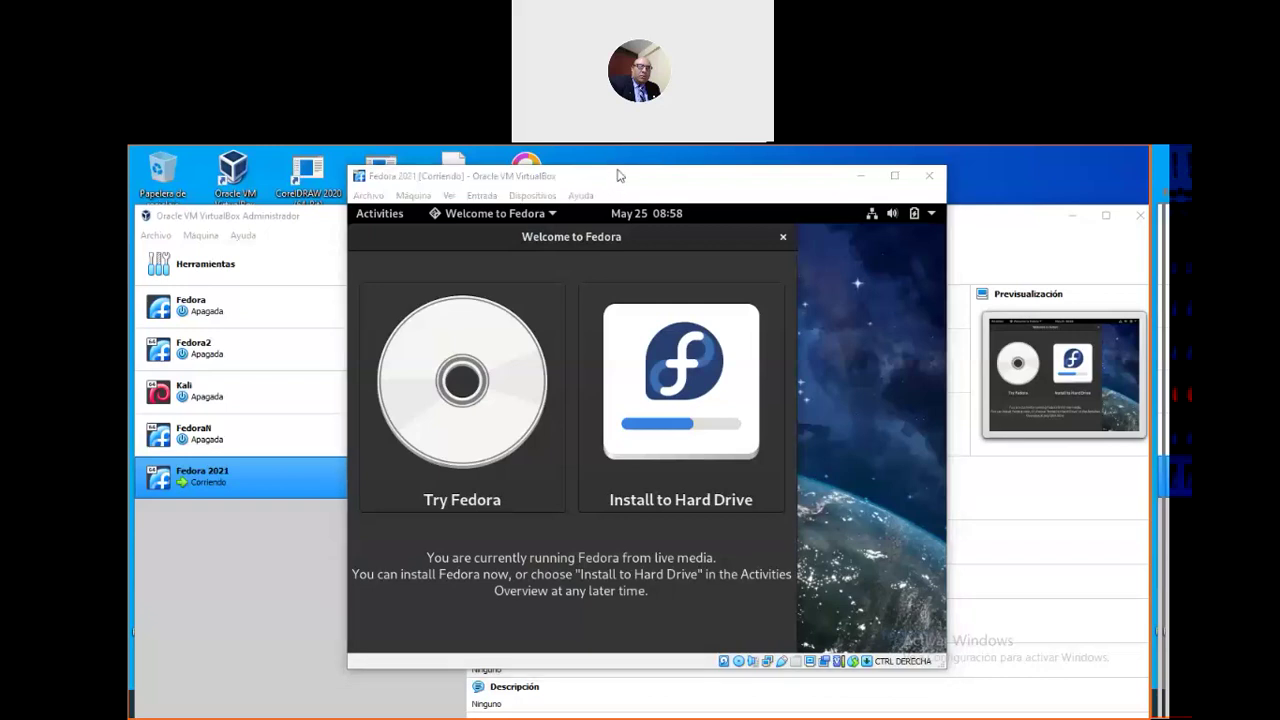
{"action": "left_click", "coordinate": [683, 320]}
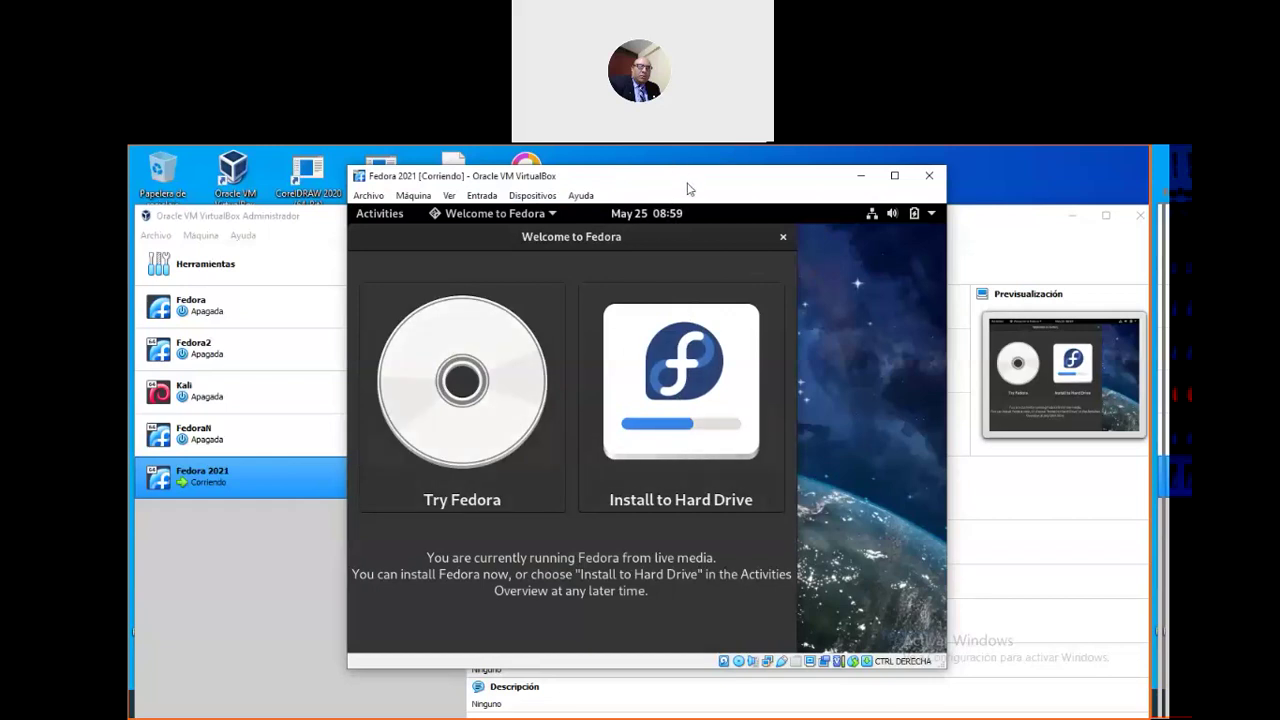
{"action": "left_click_drag", "start_coordinate": [688, 188], "coordinate": [682, 198]}
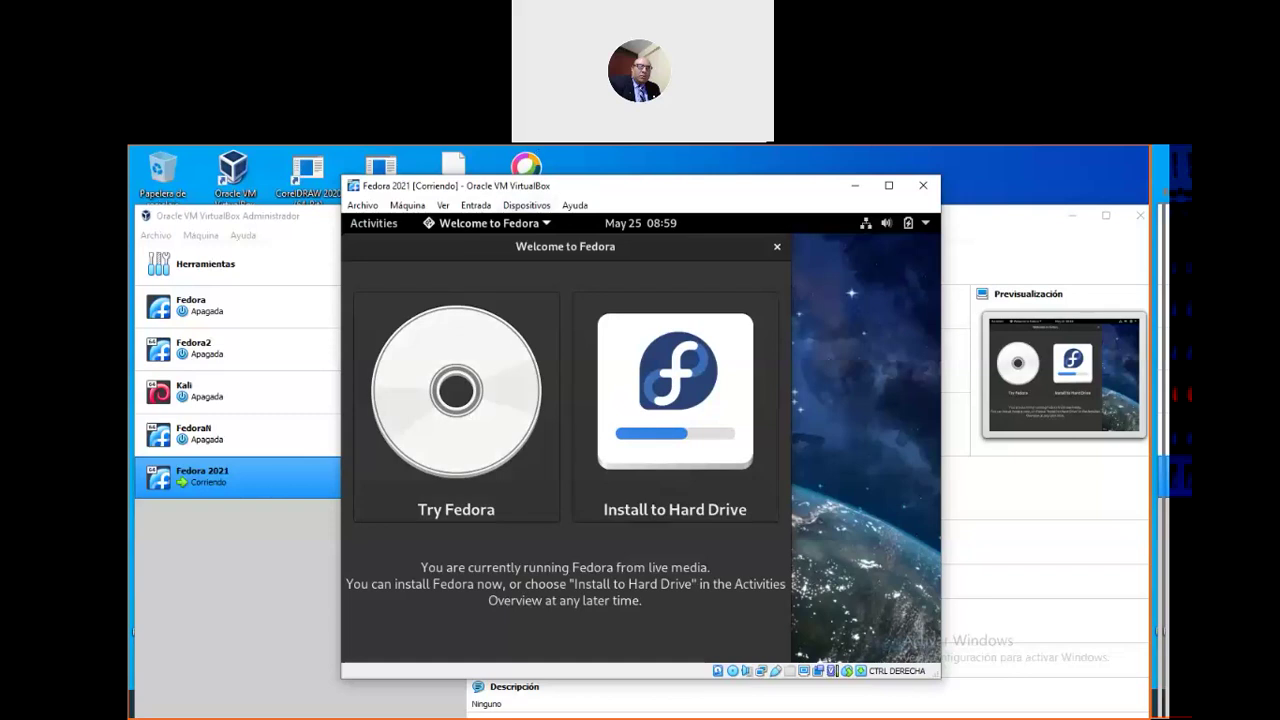
{"action": "left_click", "coordinate": [624, 175]}
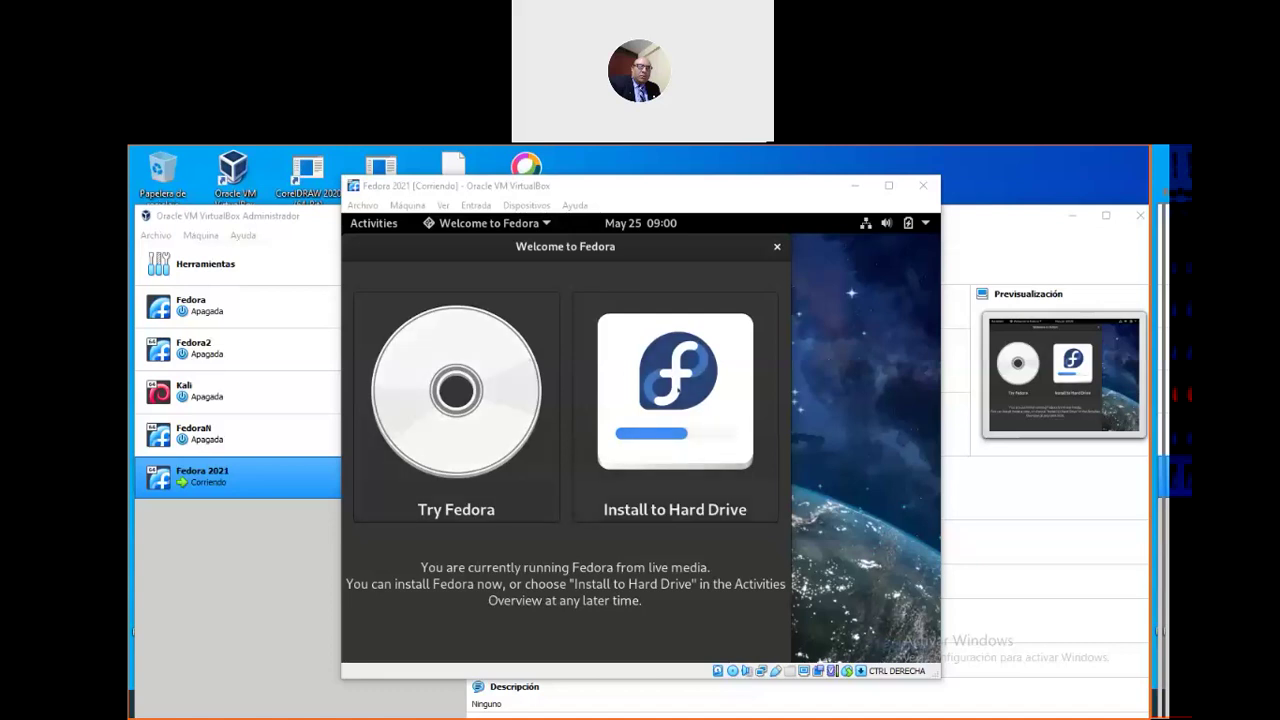
Launch the installation to the hard drive and continue with Español (Perú) as the installation language
{"action": "left_click", "coordinate": [677, 388]}
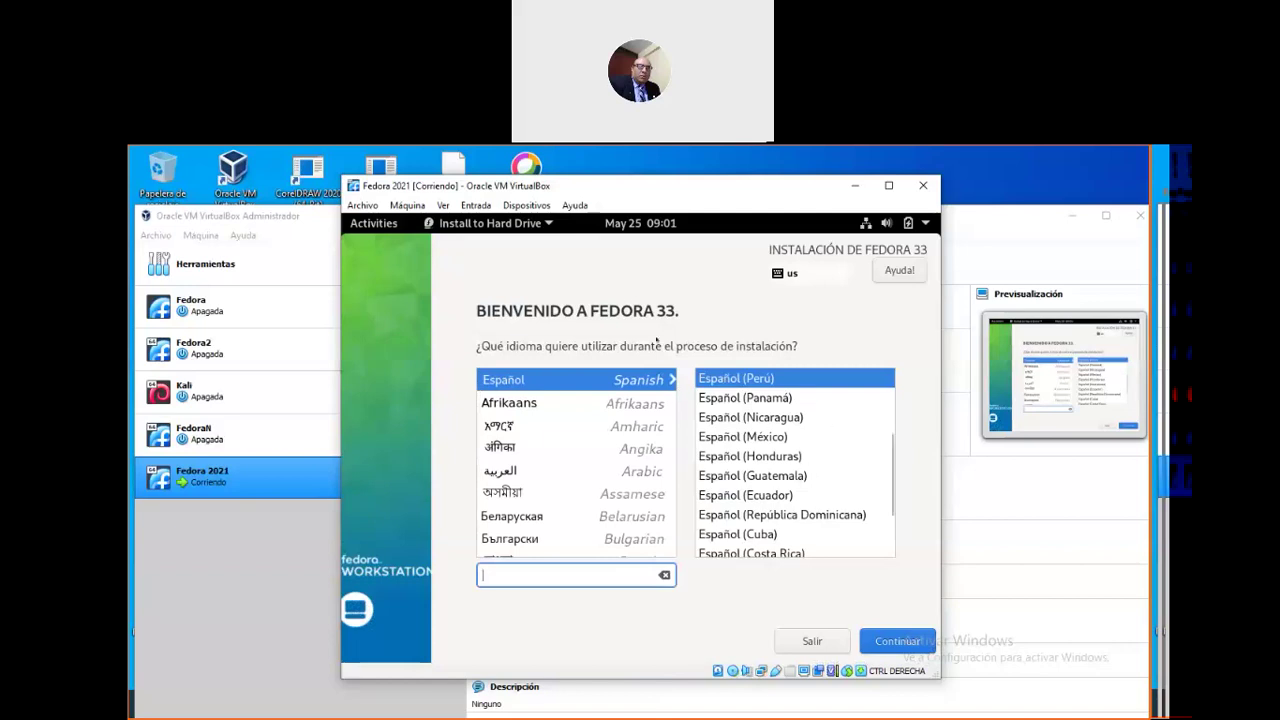
{"action": "left_click", "coordinate": [572, 402]}
{"action": "left_click", "coordinate": [574, 384]}
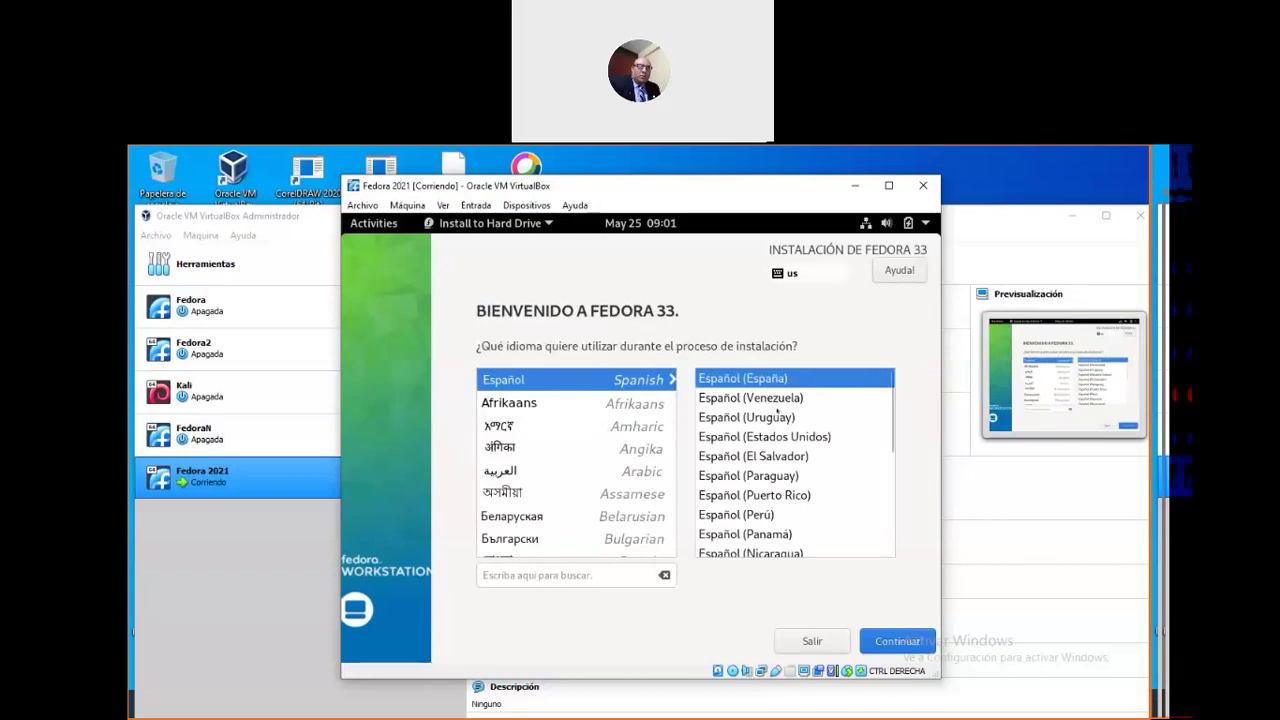
{"action": "left_click", "coordinate": [745, 512]}
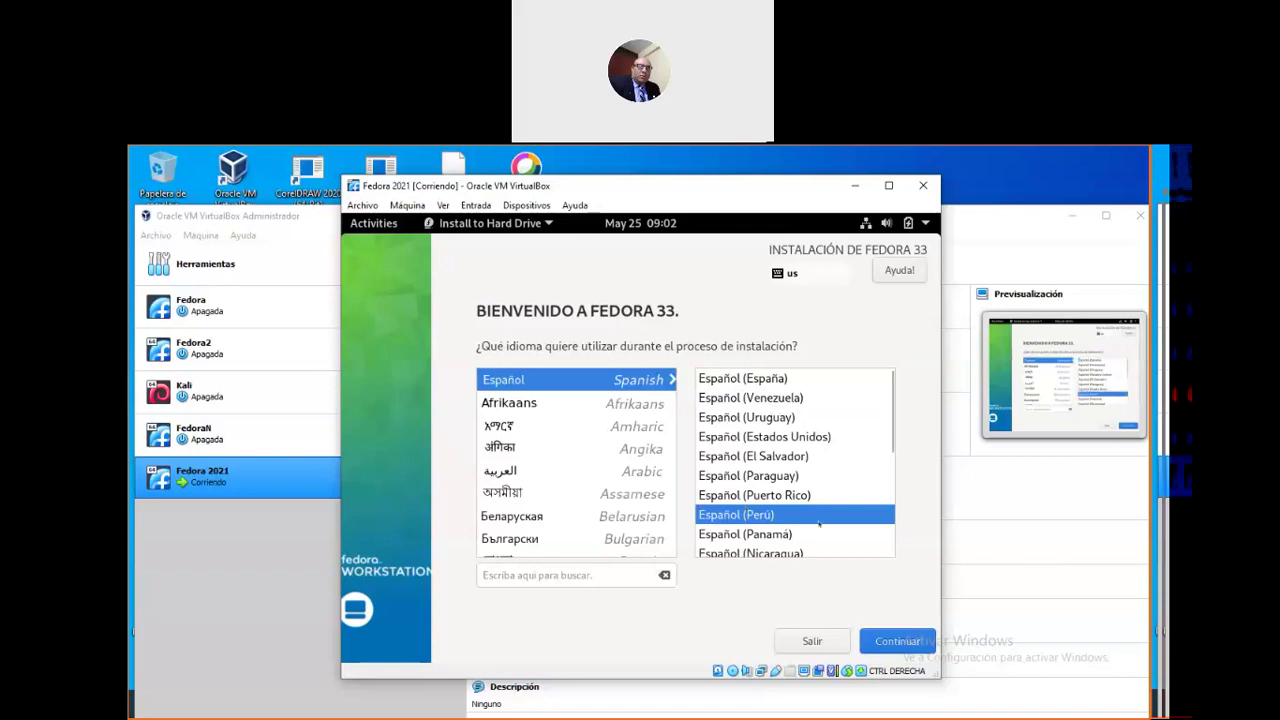
{"action": "left_click", "coordinate": [907, 655]}
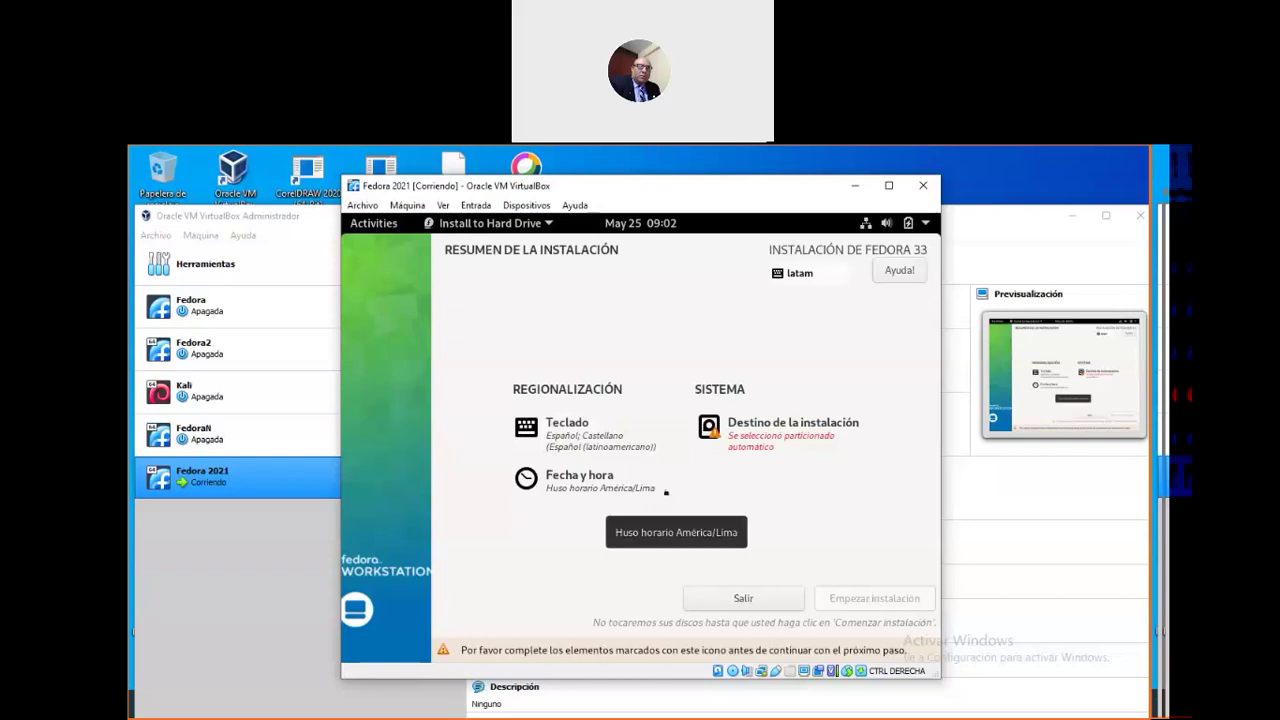
Try to use the 8 GiB ATA VBOX HARDDISK as installation destination, enlarging the machine window and returning to the disk selection
{"action": "left_click", "coordinate": [752, 428]}
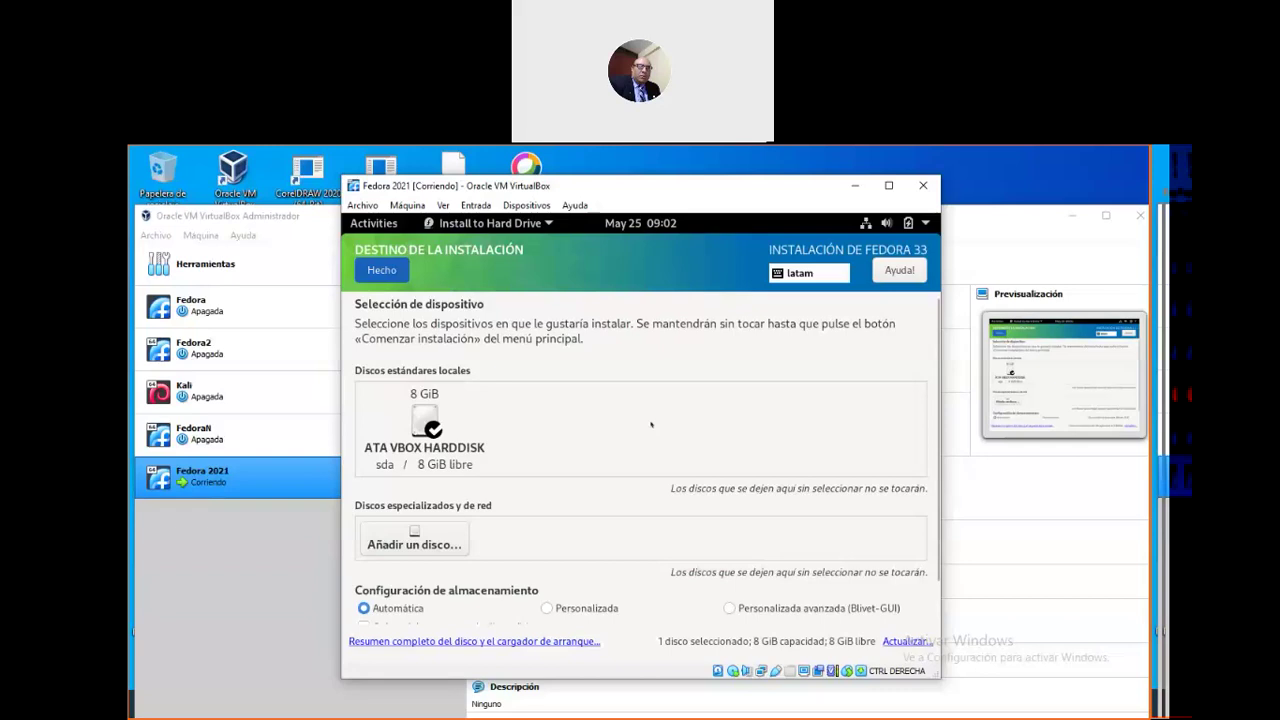
{"action": "left_click_drag", "start_coordinate": [711, 178], "coordinate": [688, 156]}
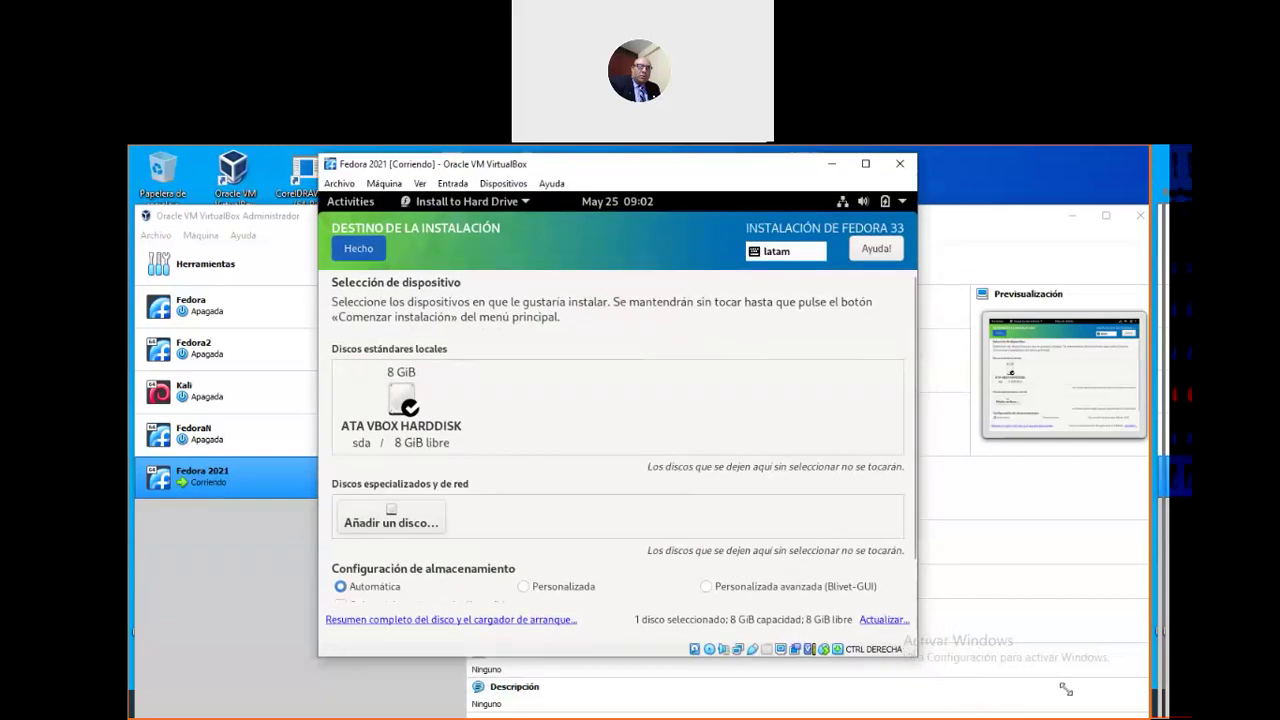
{"action": "left_click_drag", "start_coordinate": [917, 657], "coordinate": [1066, 689]}
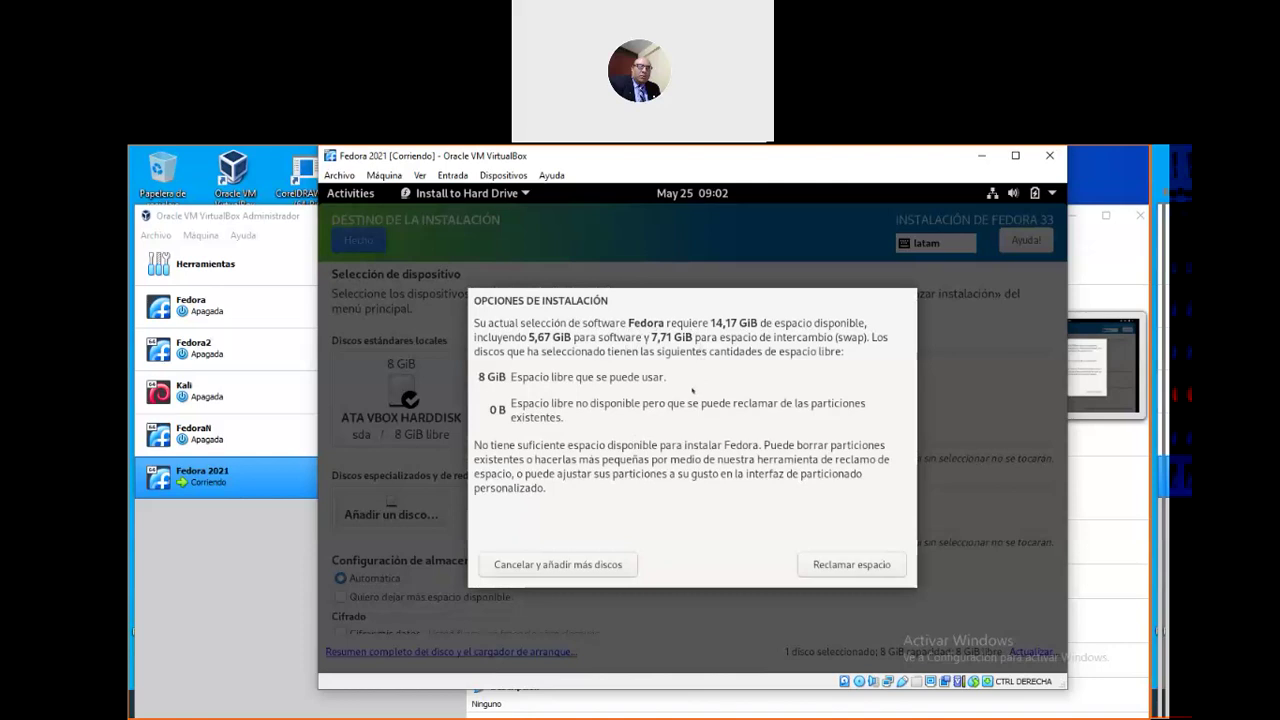
{"action": "left_click", "coordinate": [582, 572]}
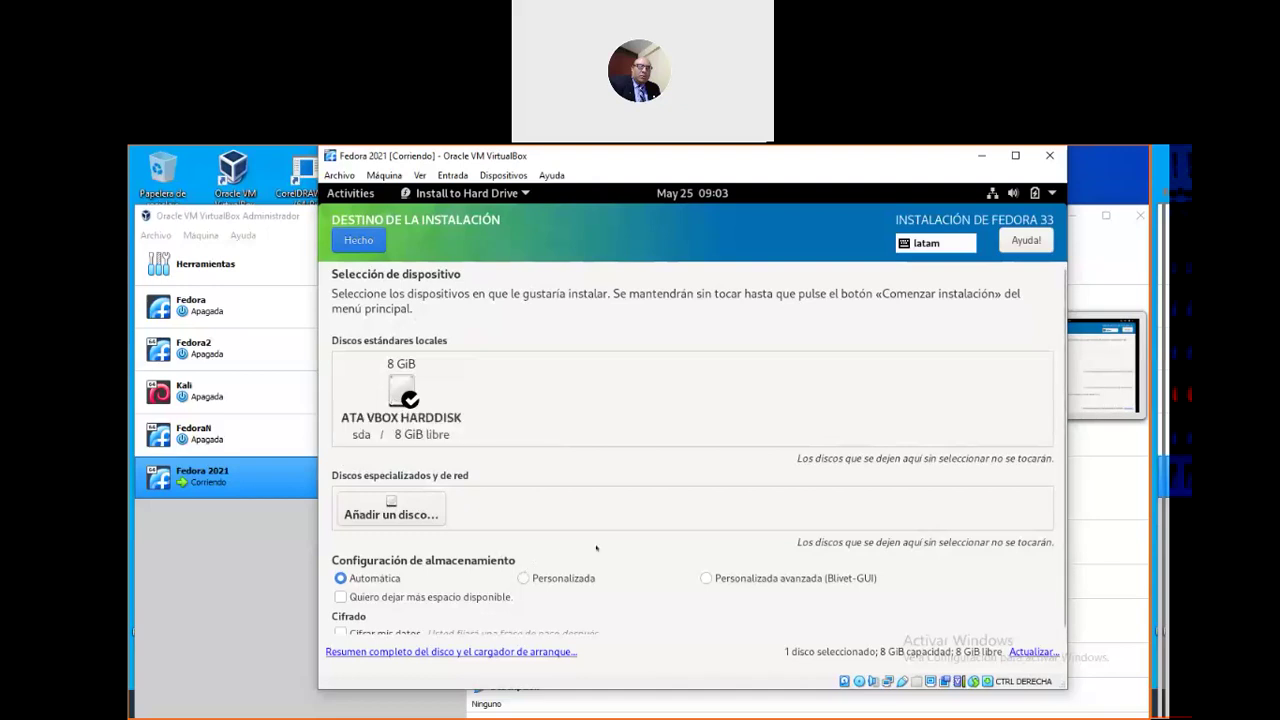
Reselect the ATA VBOX HARDDISK as destination, accept it, open the reclaim disk space options and cancel them
{"action": "scroll", "coordinate": [596, 548], "scroll_direction": "down", "scroll_amount": 1}
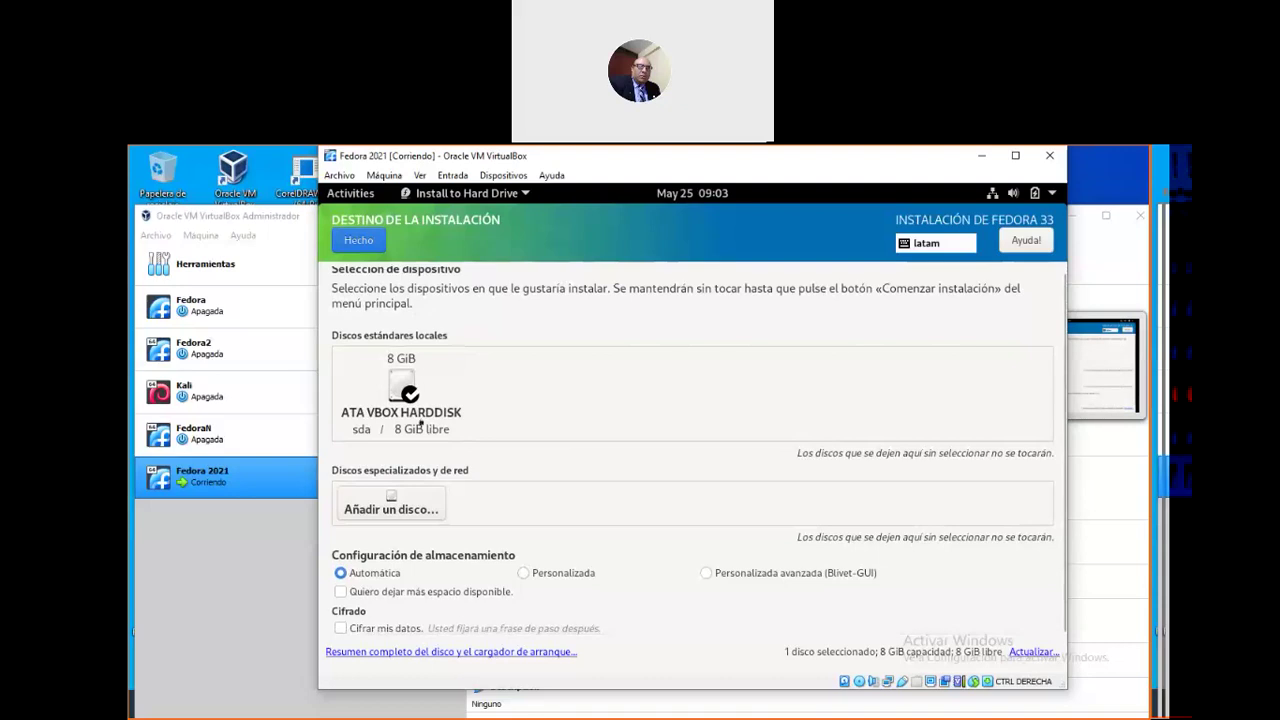
{"action": "left_click", "coordinate": [420, 425]}
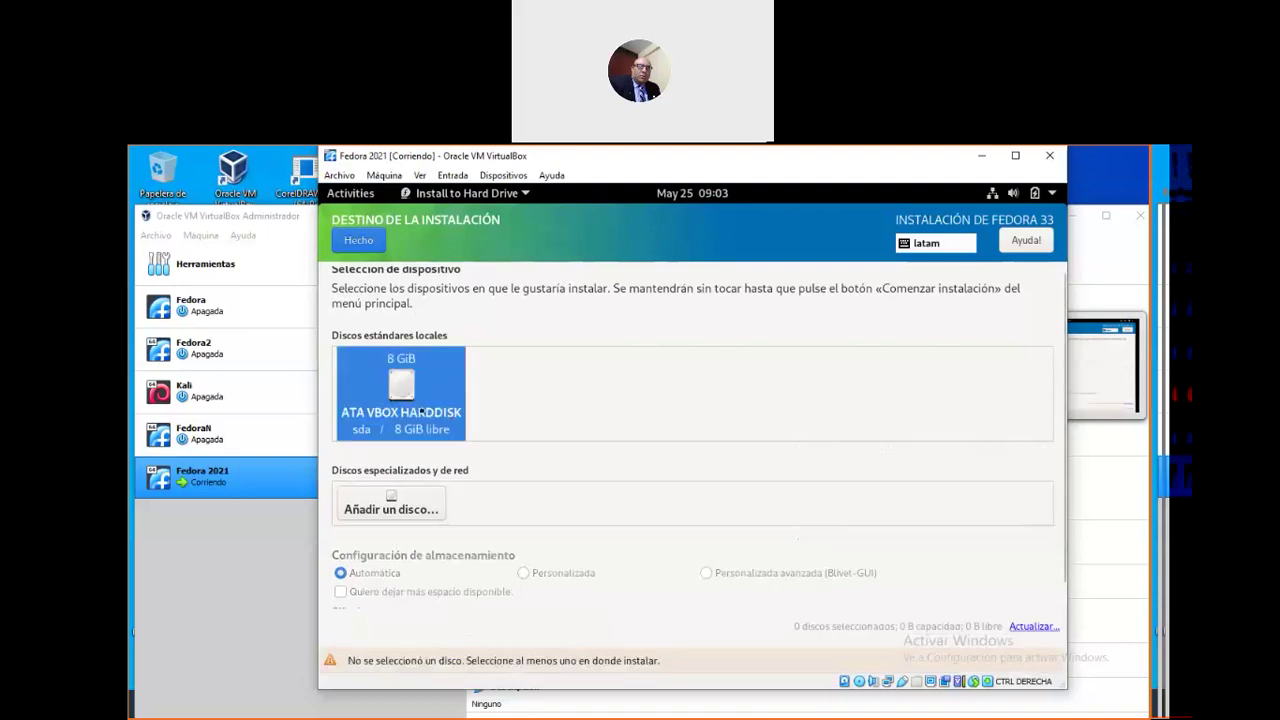
{"action": "left_click", "coordinate": [450, 420]}
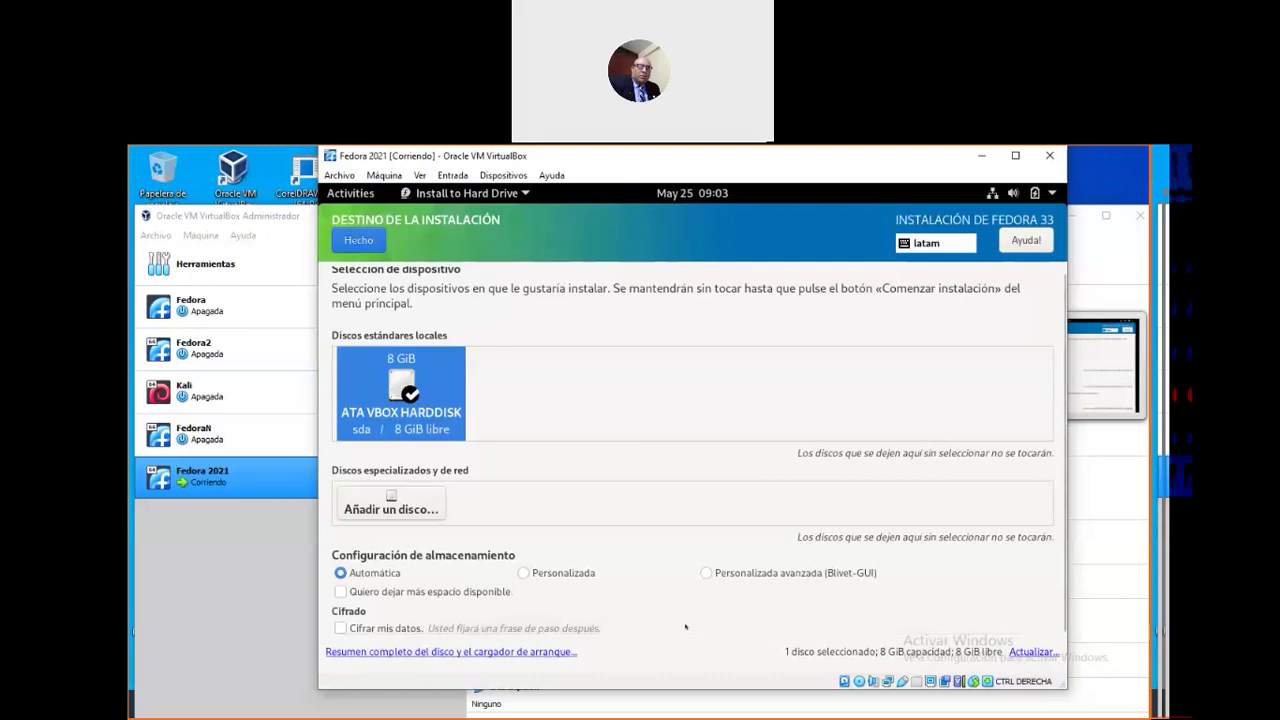
{"action": "left_click", "coordinate": [348, 240]}
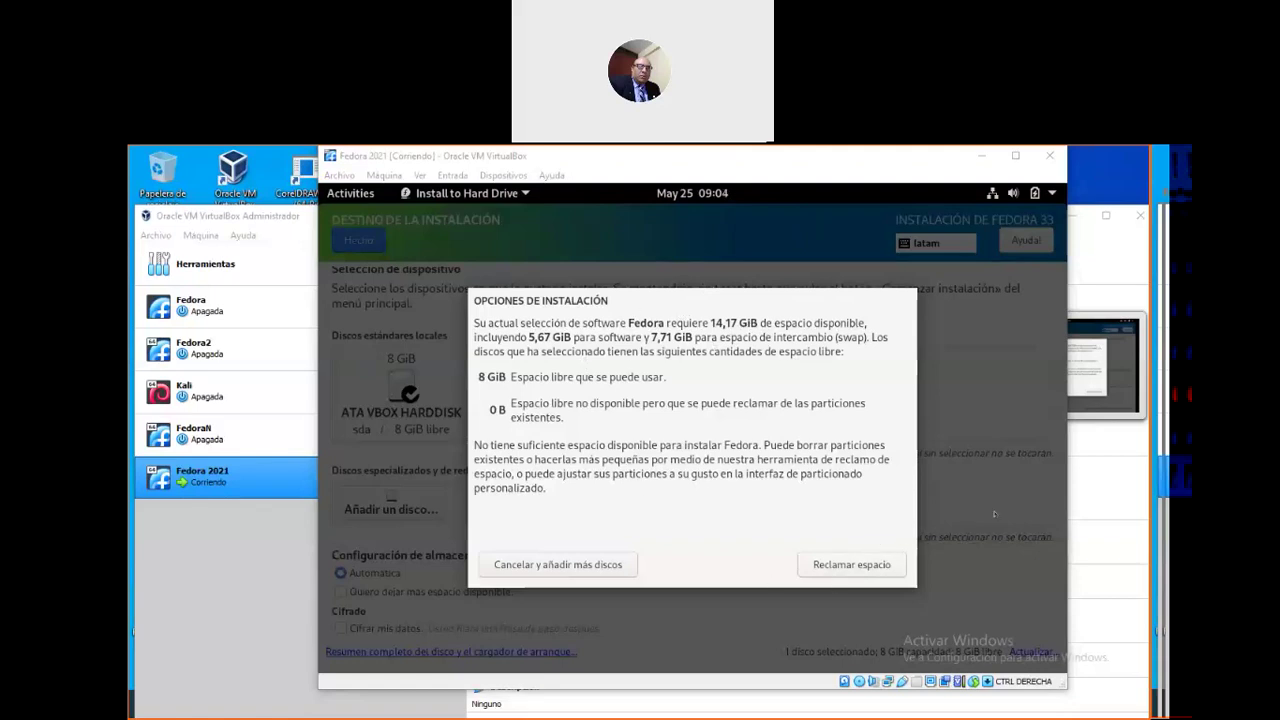
{"action": "left_click", "coordinate": [859, 565]}
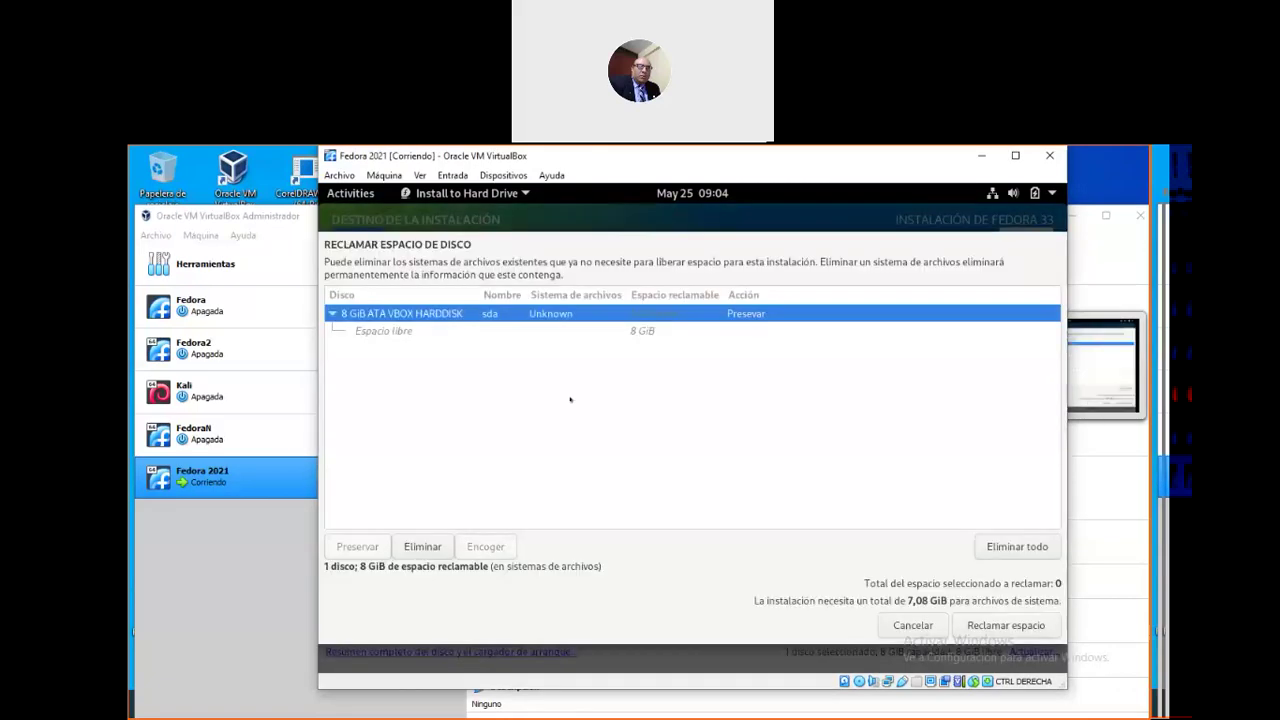
{"action": "left_click", "coordinate": [913, 625]}
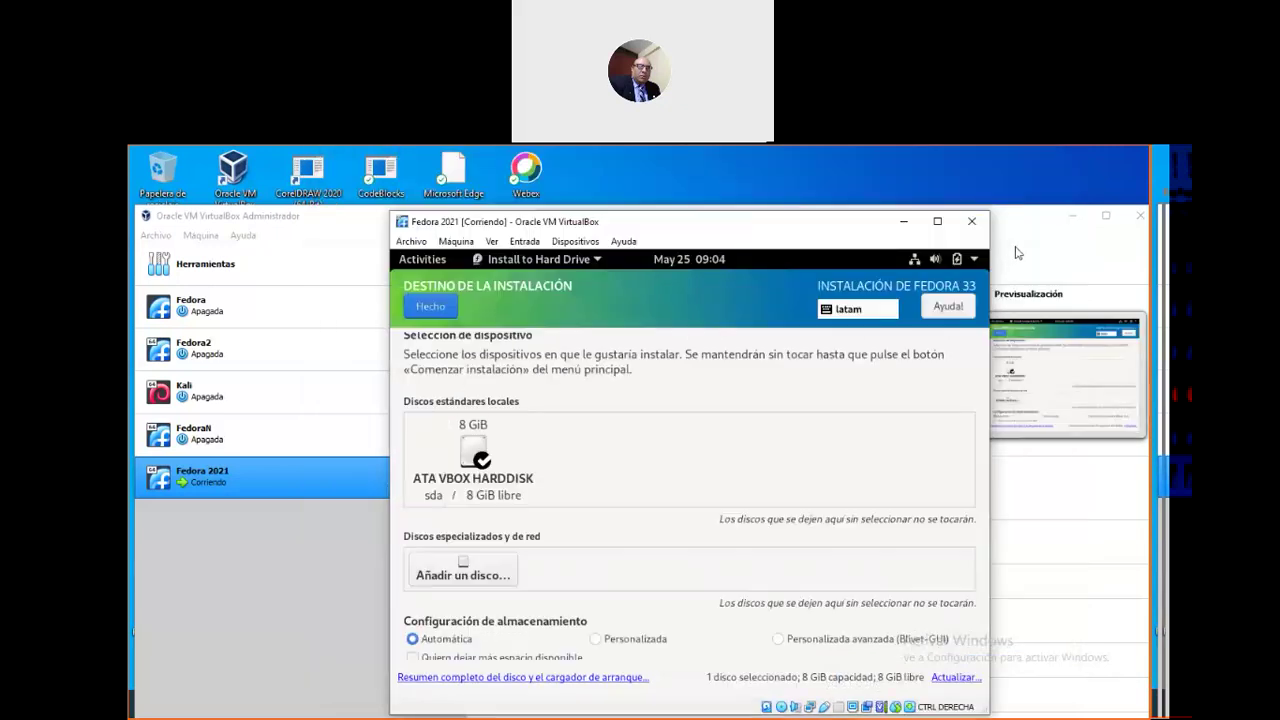
Close the Fedora 2021 virtual machine window by powering off the machine
{"action": "left_click_drag", "start_coordinate": [750, 220], "coordinate": [713, 196]}
{"action": "left_click", "coordinate": [945, 203]}
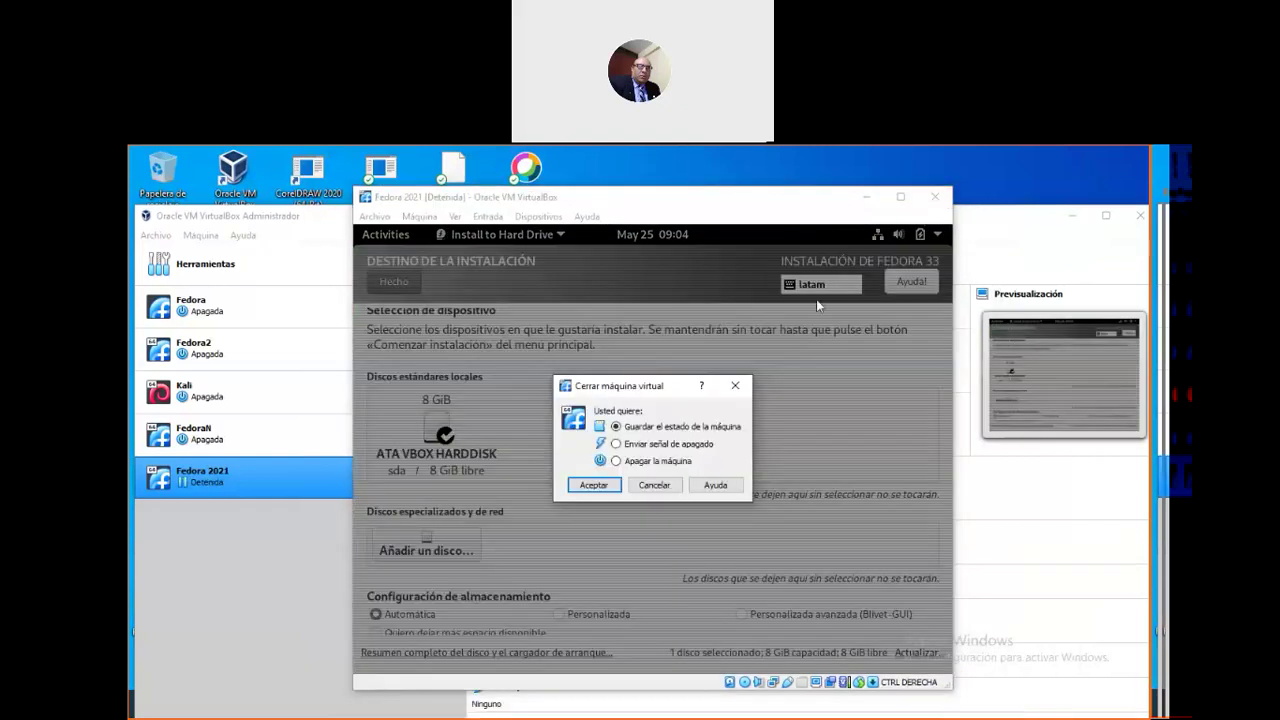
{"action": "left_click", "coordinate": [645, 461]}
{"action": "left_click", "coordinate": [598, 485]}
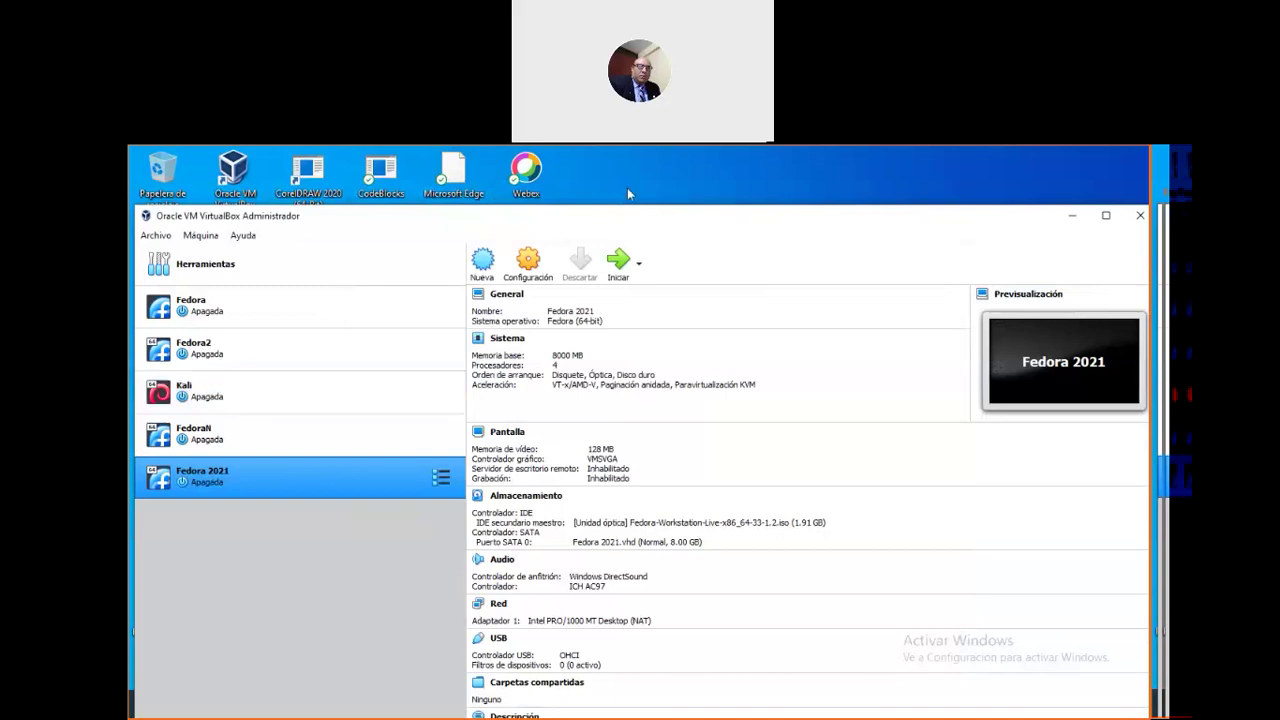
Remove the Fedora 2021.vhd hard disk from the SATA controller in the Fedora 2021 storage settings
{"action": "left_click", "coordinate": [532, 243]}
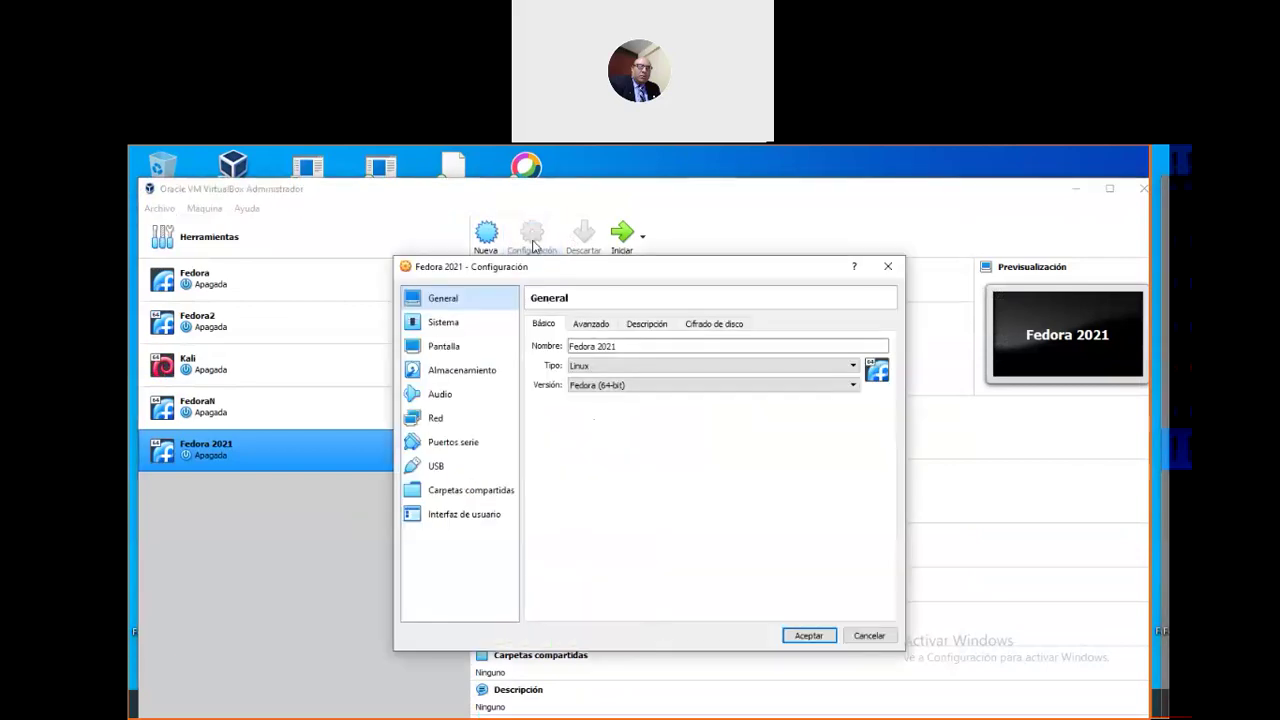
{"action": "left_click", "coordinate": [889, 265]}
{"action": "left_click", "coordinate": [287, 406]}
{"action": "left_click", "coordinate": [289, 450]}
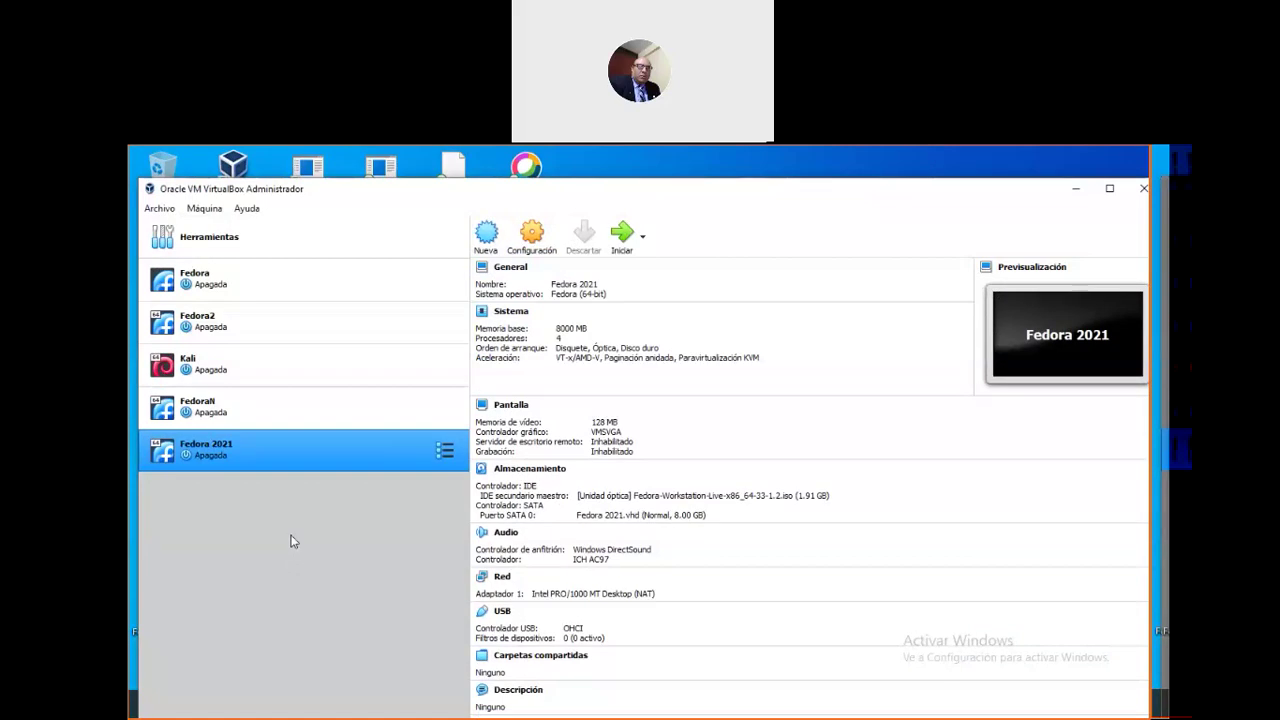
{"action": "left_click", "coordinate": [537, 243]}
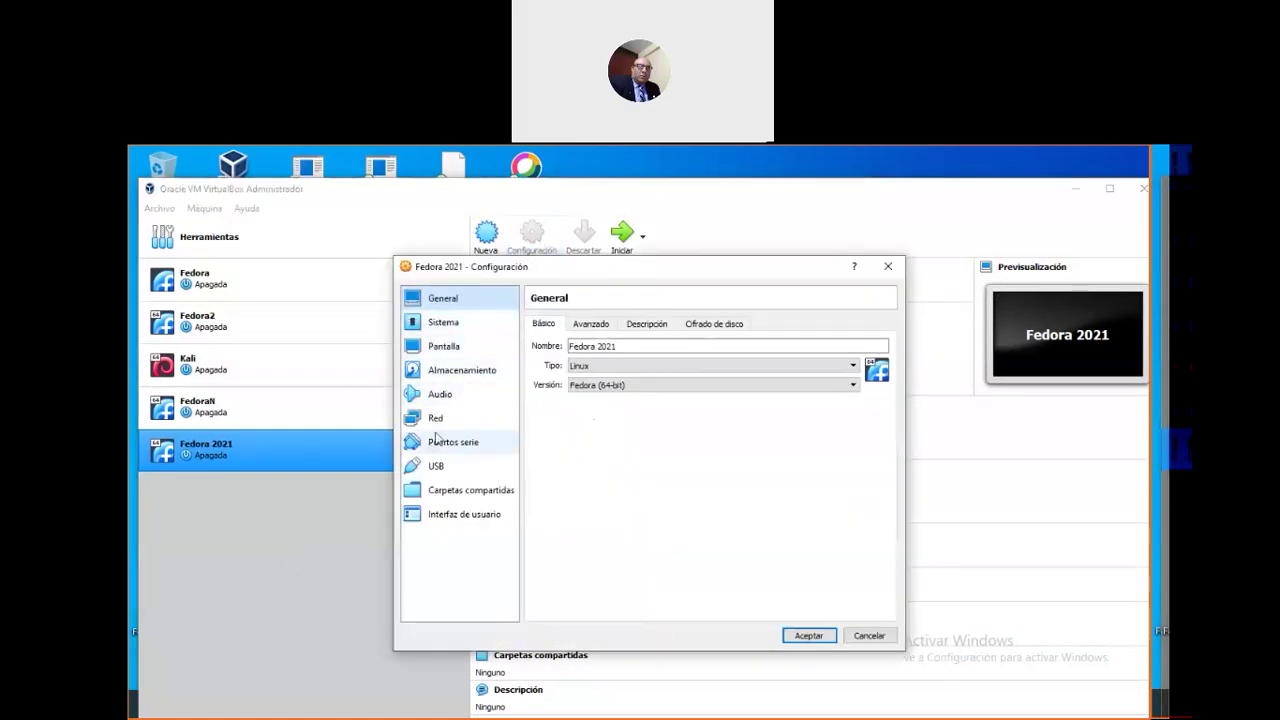
{"action": "left_click", "coordinate": [505, 373]}
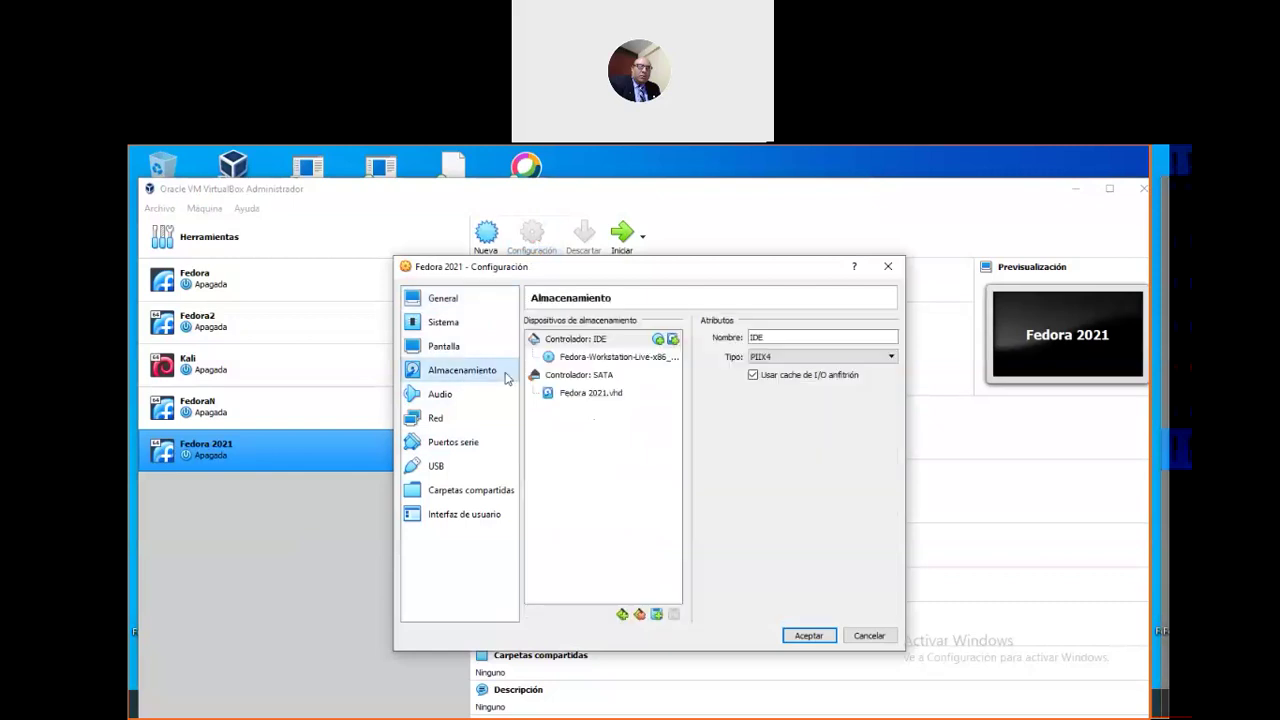
{"action": "left_click", "coordinate": [610, 394]}
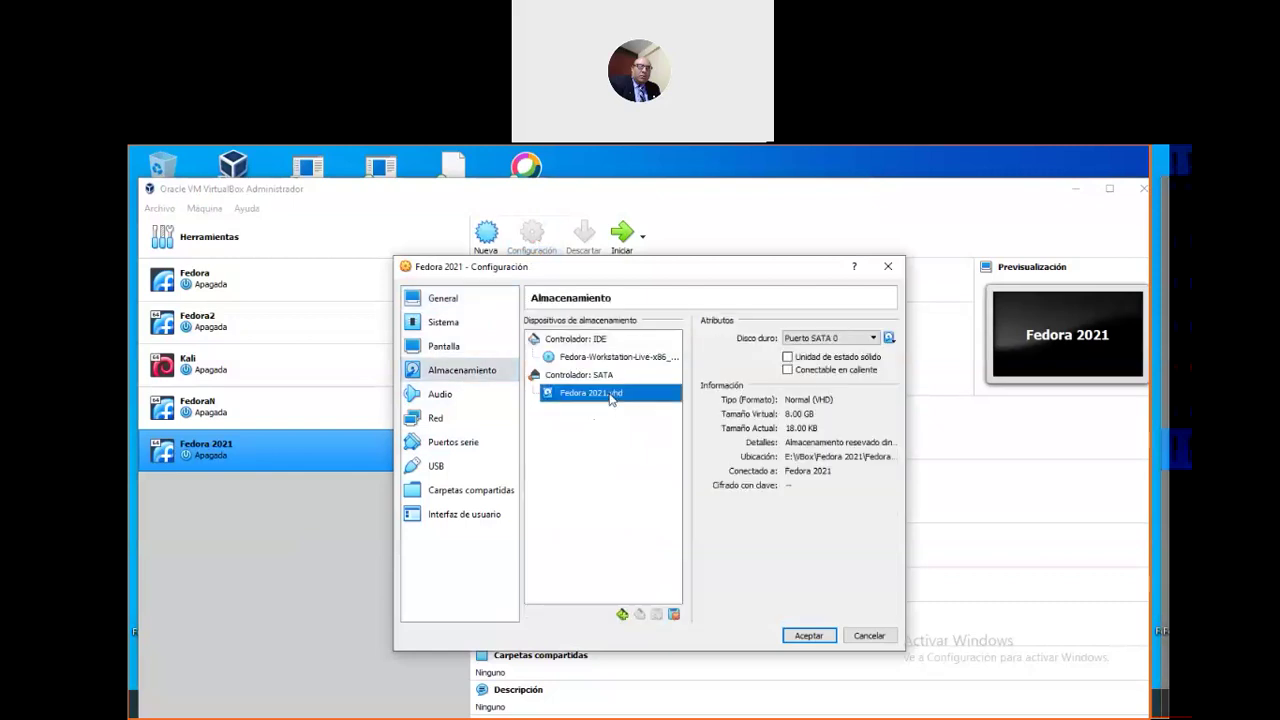
{"action": "left_click", "coordinate": [674, 615]}
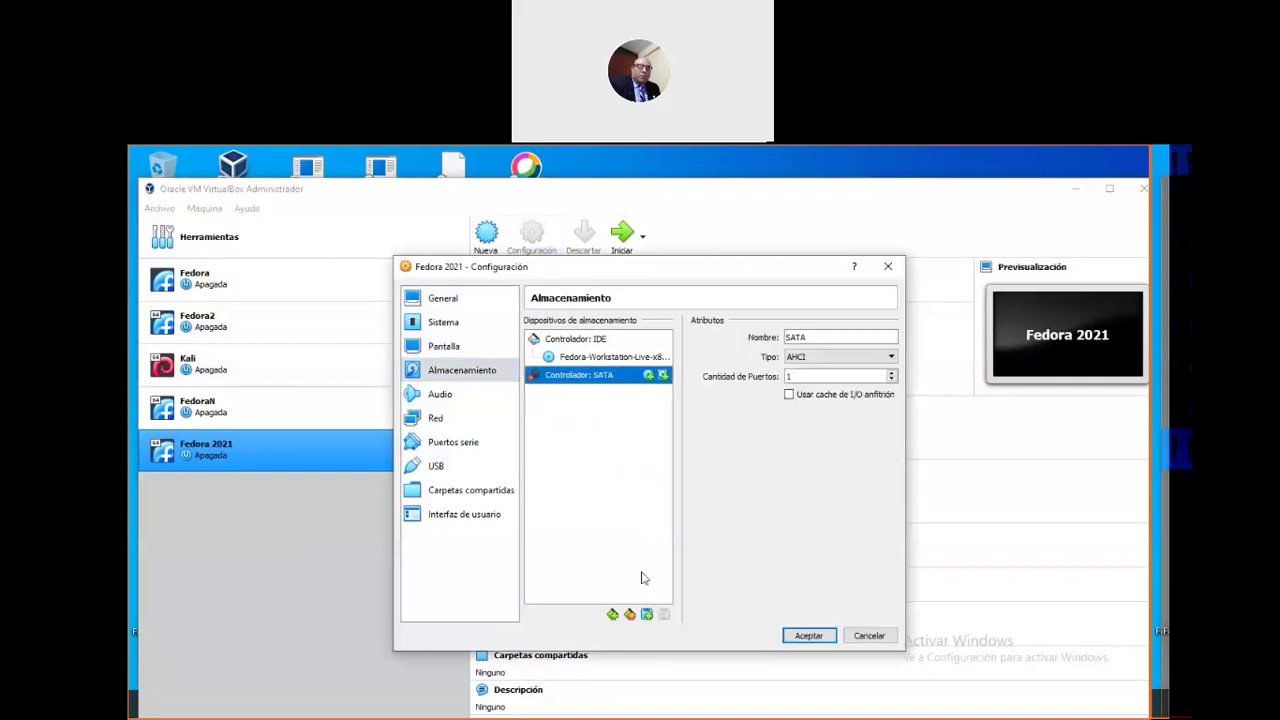
{"action": "left_click", "coordinate": [664, 376]}
{"action": "left_click", "coordinate": [805, 356]}
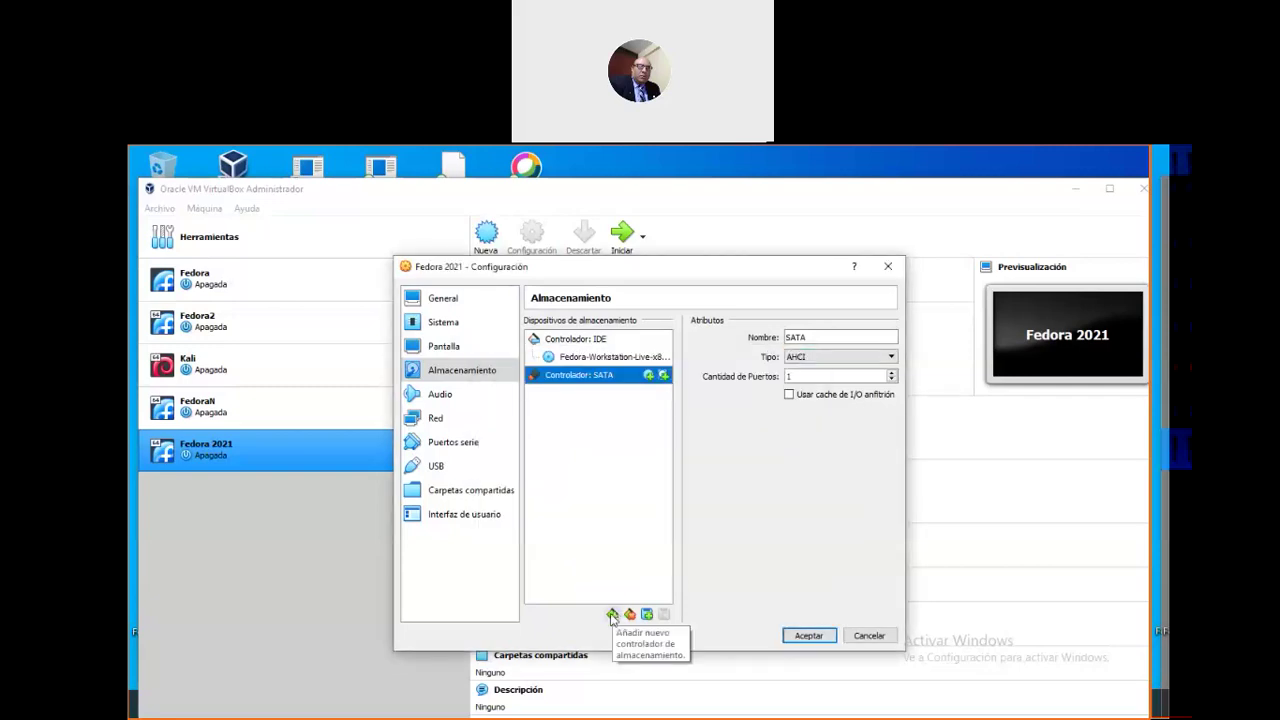
{"action": "left_click", "coordinate": [664, 376]}
{"action": "scroll", "coordinate": [633, 490], "scroll_direction": "down", "scroll_amount": 5}
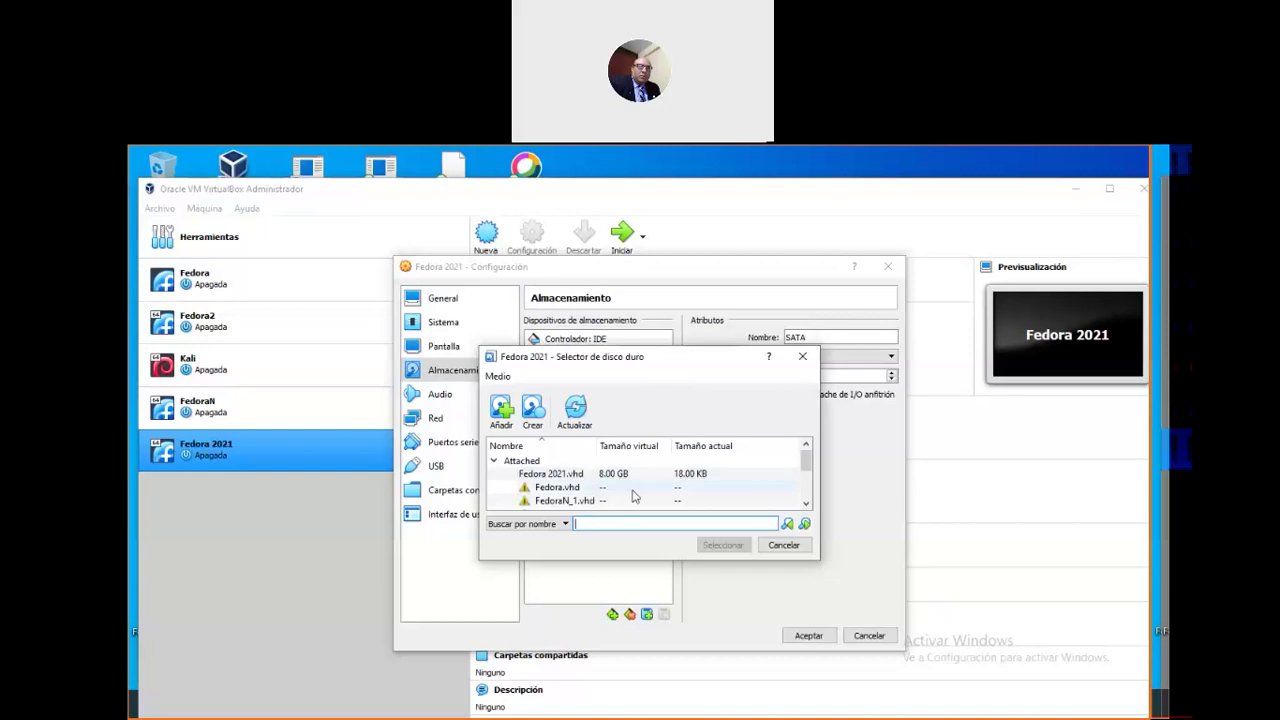
{"action": "scroll", "coordinate": [633, 495], "scroll_direction": "up", "scroll_amount": 5}
{"action": "scroll", "coordinate": [633, 495], "scroll_direction": "down", "scroll_amount": 5}
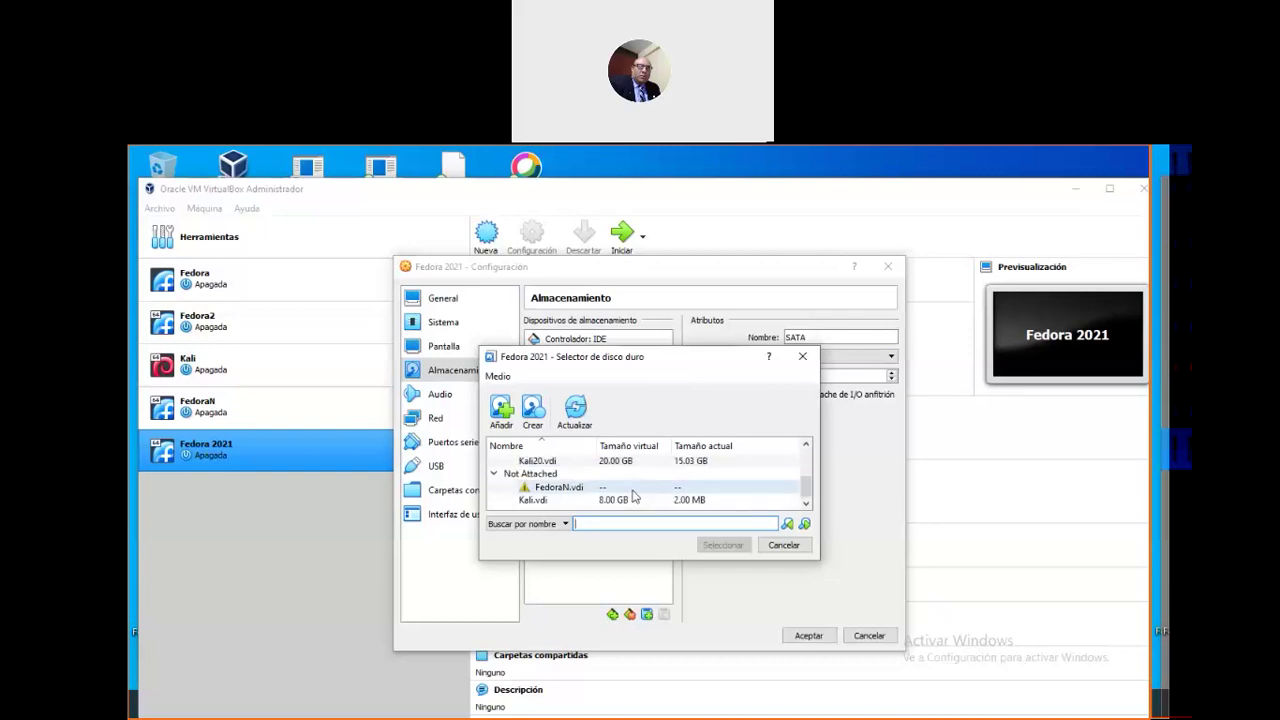
{"action": "left_click", "coordinate": [533, 410]}
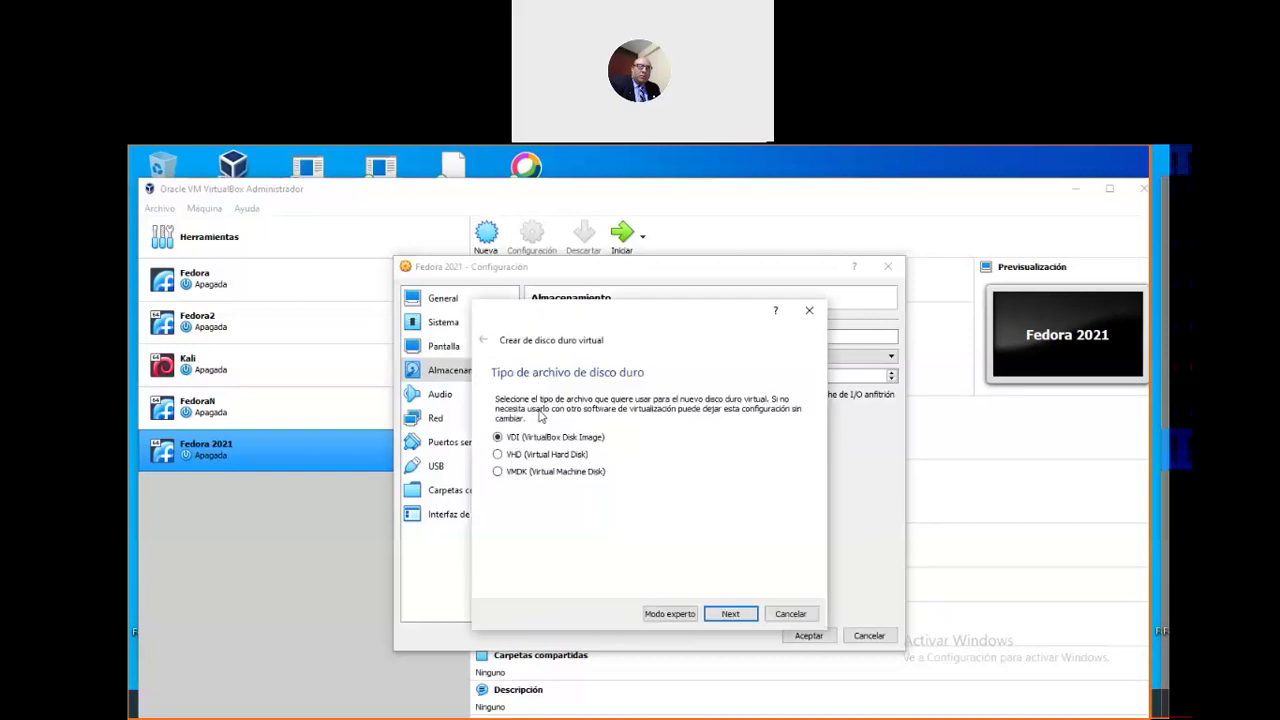
{"action": "left_click", "coordinate": [790, 613]}
{"action": "left_click", "coordinate": [805, 547]}
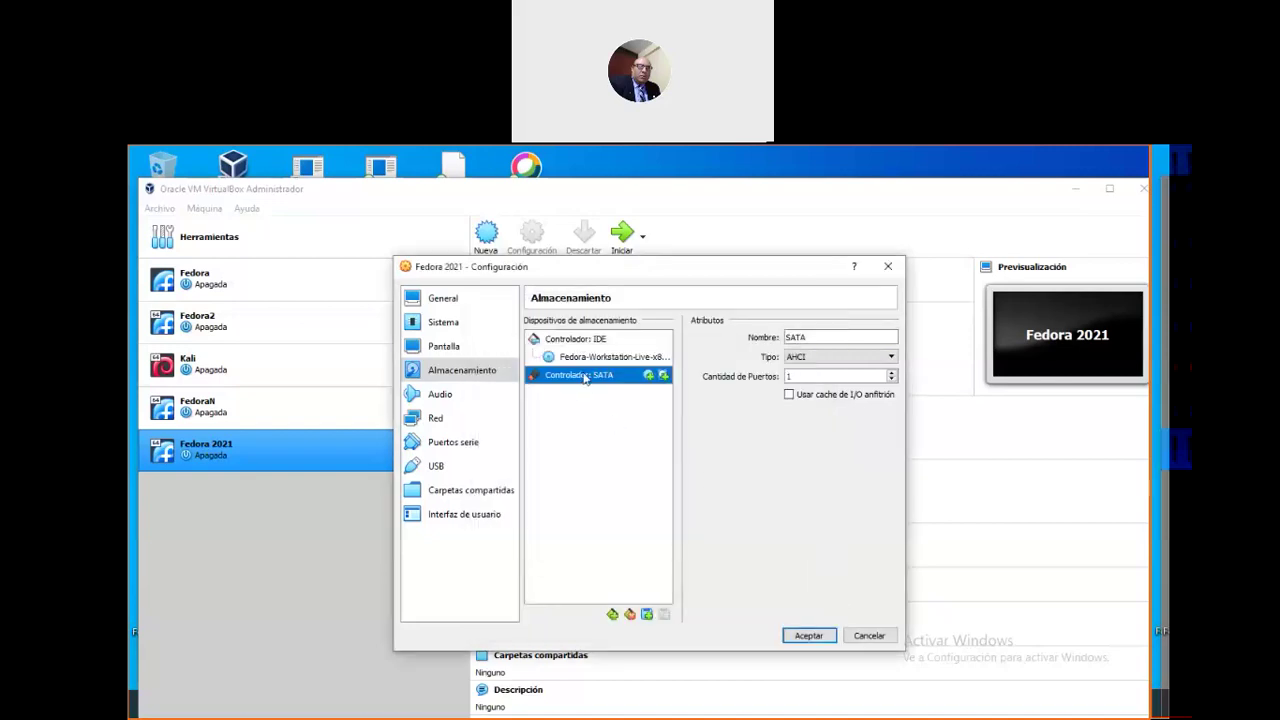
Start adding a hard disk to the SATA controller, opening and cancelling the virtual disk creation wizard
{"action": "left_click", "coordinate": [648, 614]}
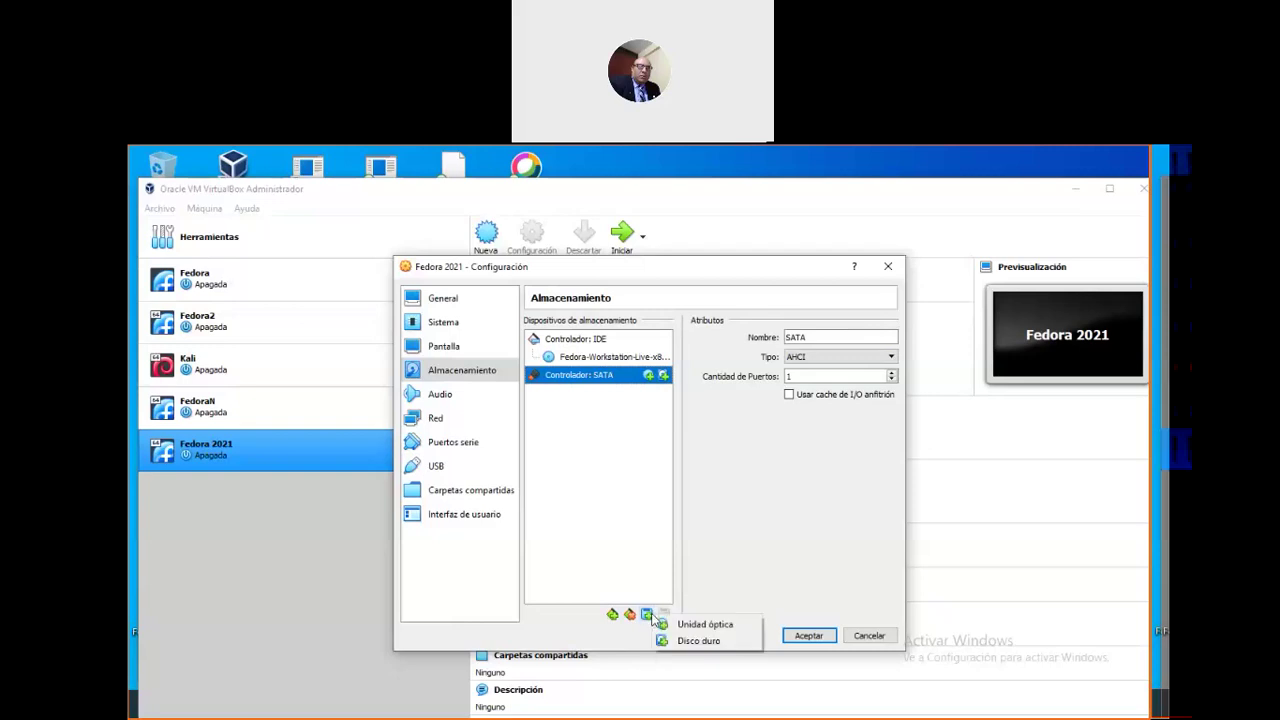
{"action": "left_click", "coordinate": [733, 640]}
{"action": "scroll", "coordinate": [716, 497], "scroll_direction": "down", "scroll_amount": 2}
{"action": "scroll", "coordinate": [717, 500], "scroll_direction": "up", "scroll_amount": 2}
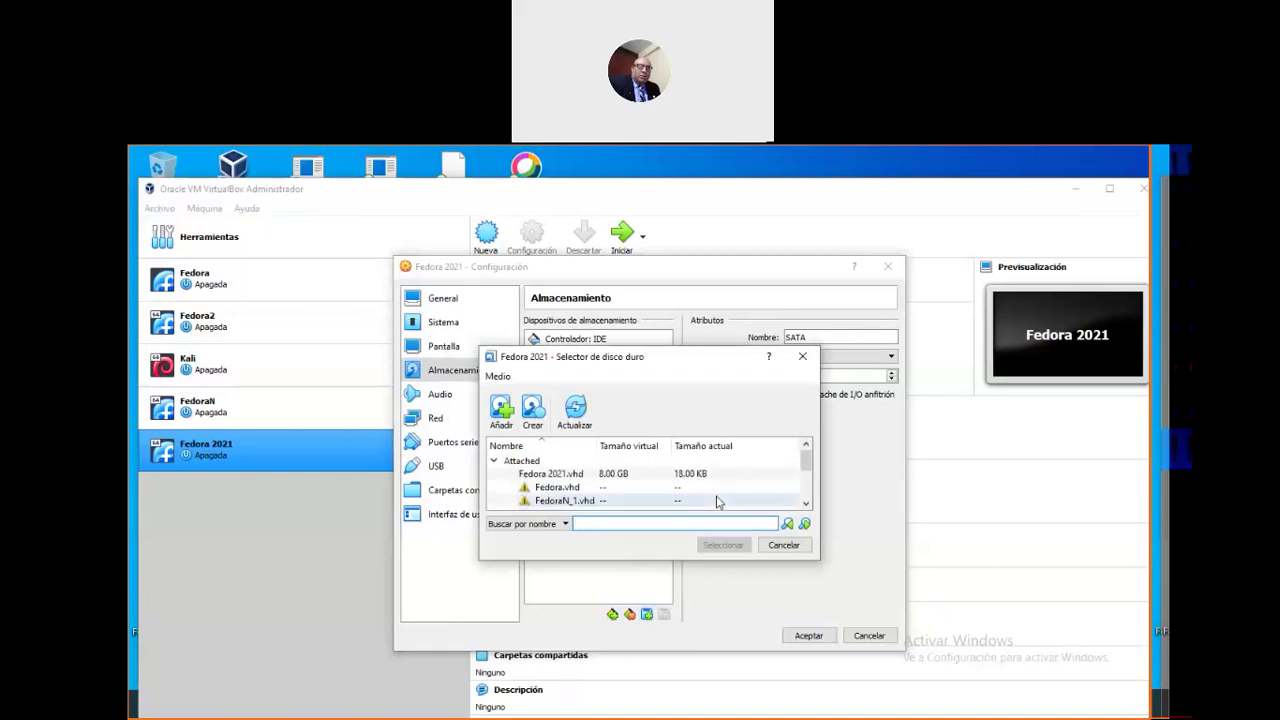
{"action": "left_click", "coordinate": [535, 410]}
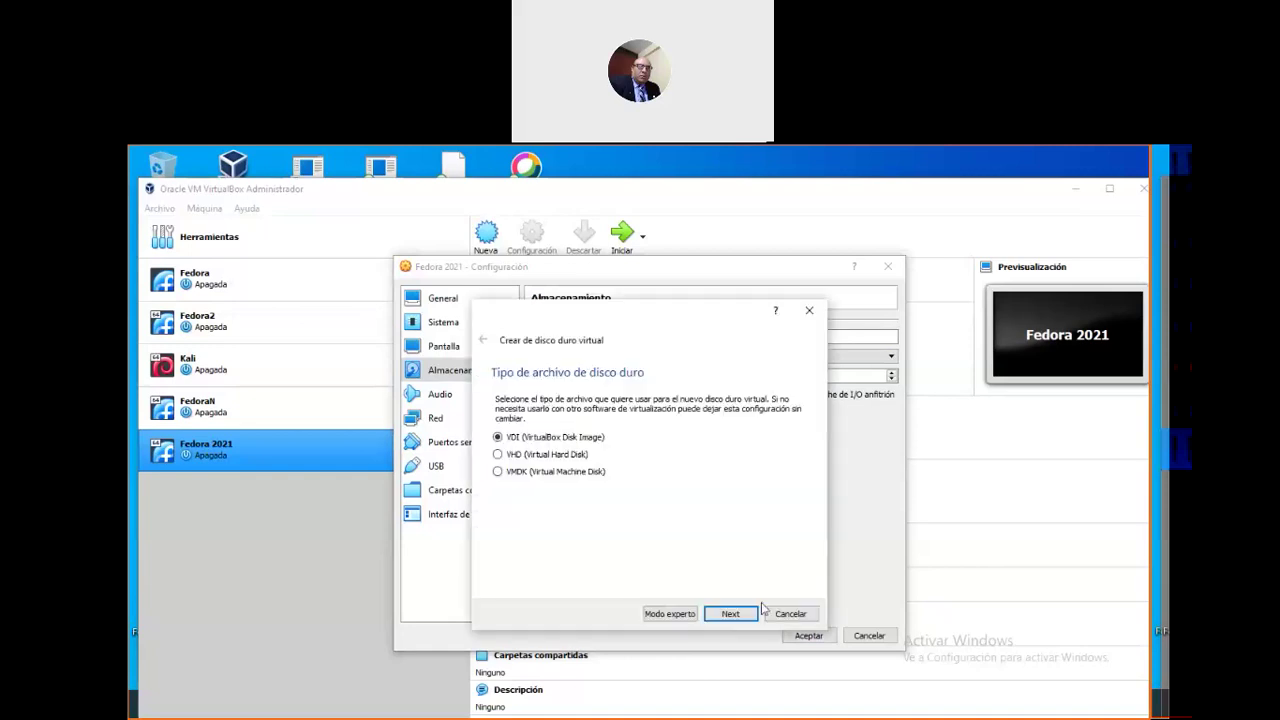
{"action": "left_click", "coordinate": [790, 613]}
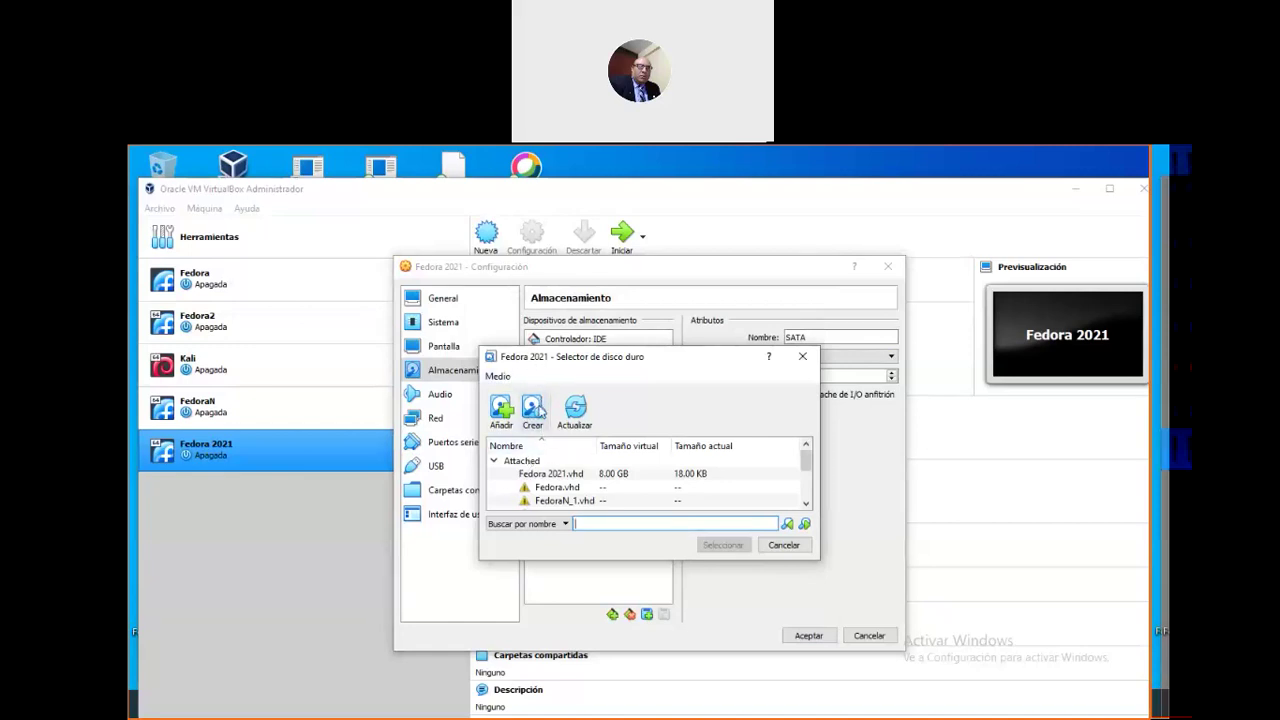
Create a dynamically allocated VHD disk at E:\VBox\Fedora 2021\Fedora 2021_1.vhd, replacing the proposed disk size
{"action": "left_click", "coordinate": [540, 416]}
{"action": "left_click", "coordinate": [586, 457]}
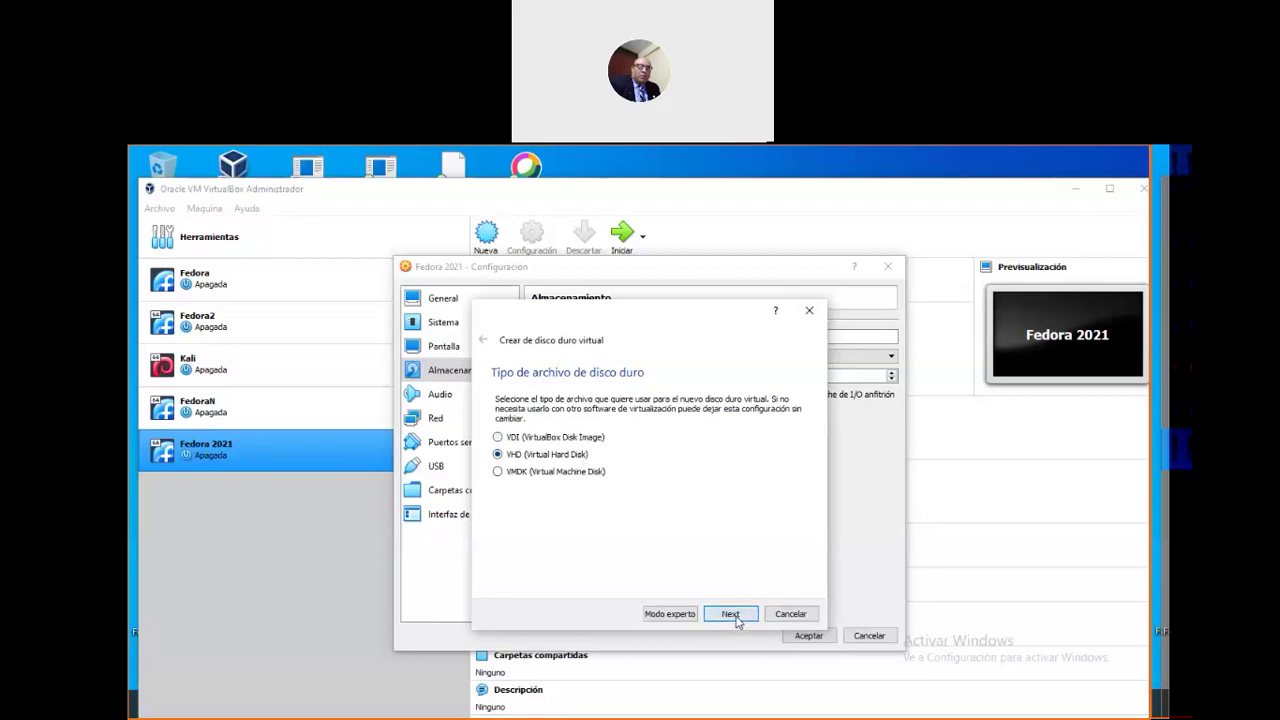
{"action": "left_click", "coordinate": [731, 614]}
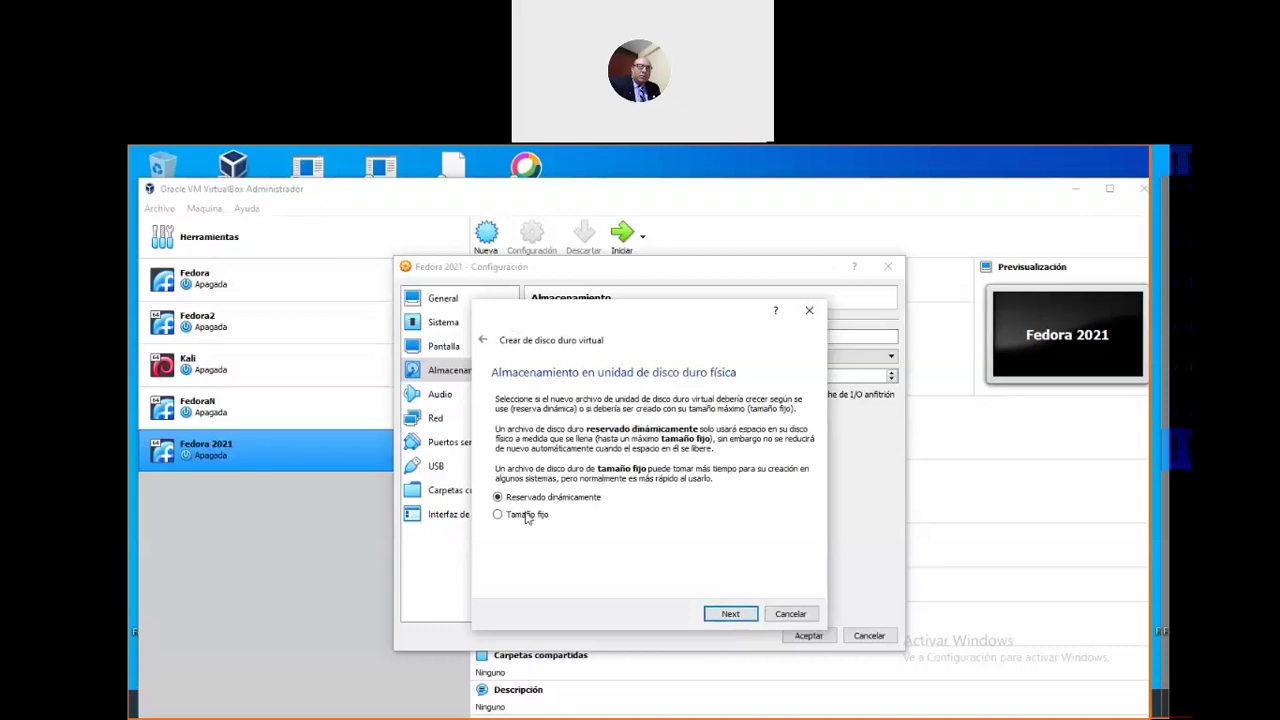
{"action": "left_click", "coordinate": [733, 615]}
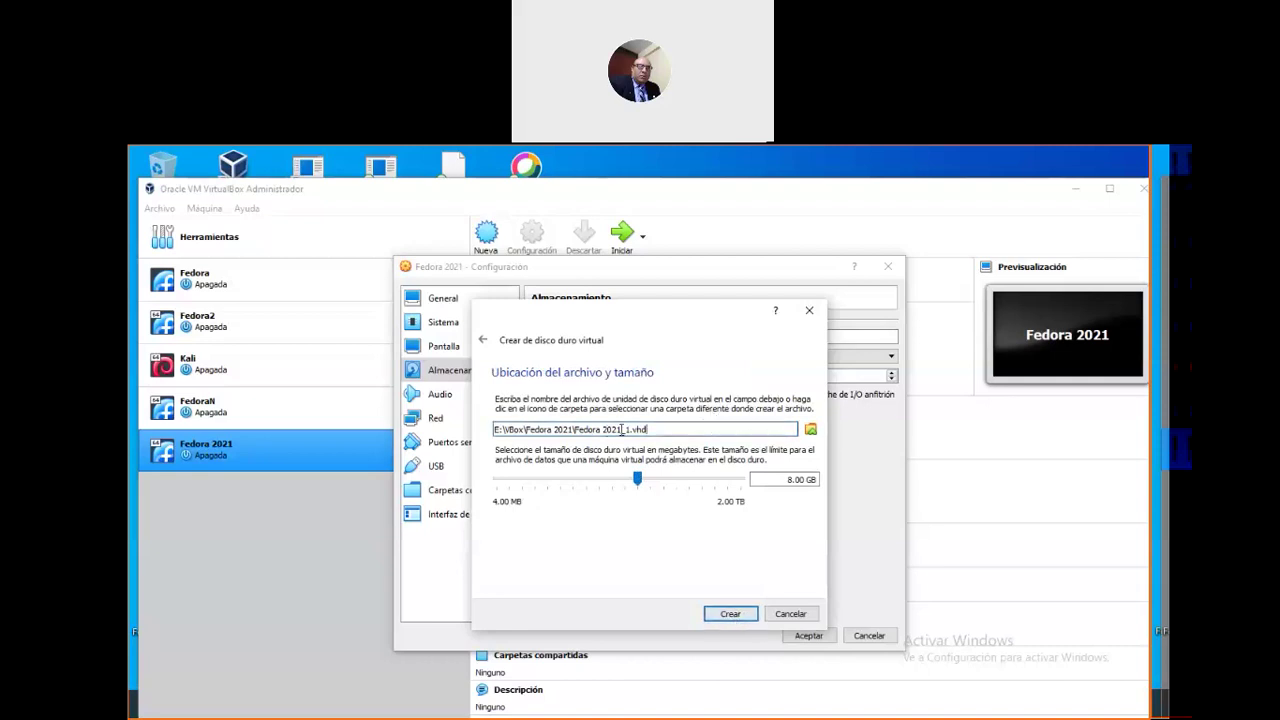
{"action": "double_click", "coordinate": [790, 480]}
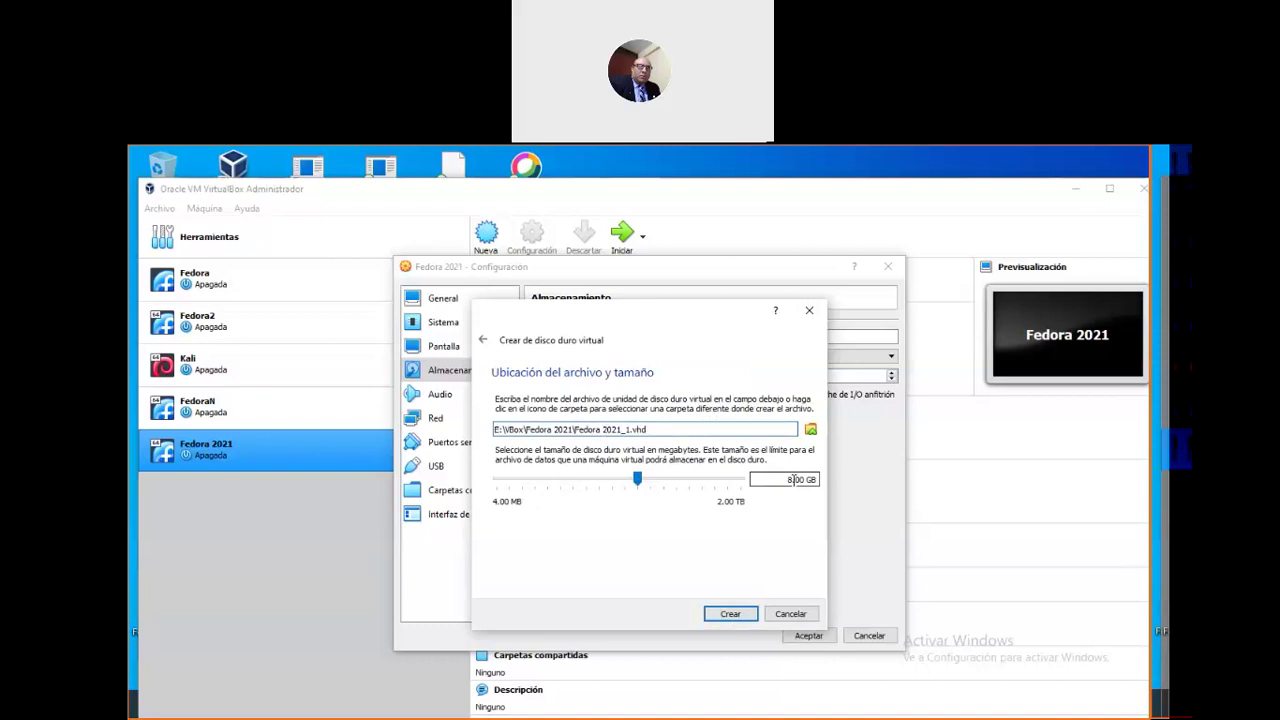
{"action": "type", "text": "20"}
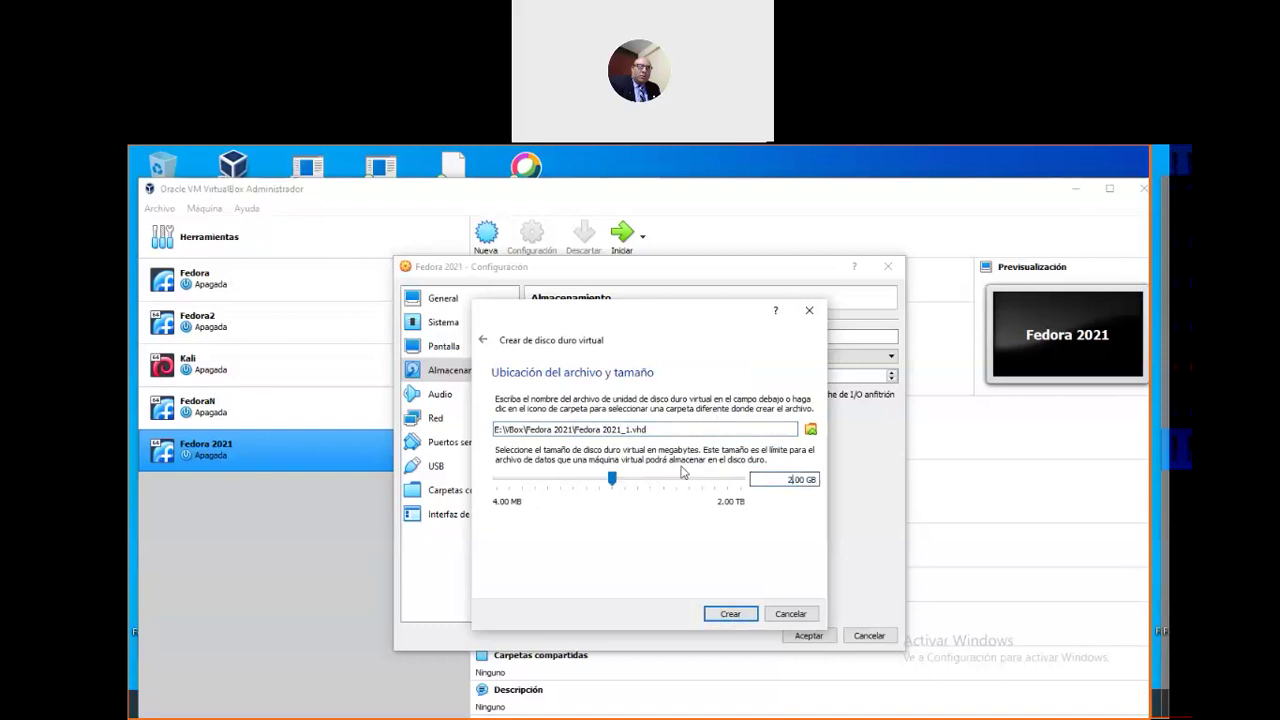
{"action": "key", "text": "BackSpace"}
{"action": "type", "text": "2"}
{"action": "left_click", "coordinate": [730, 614]}
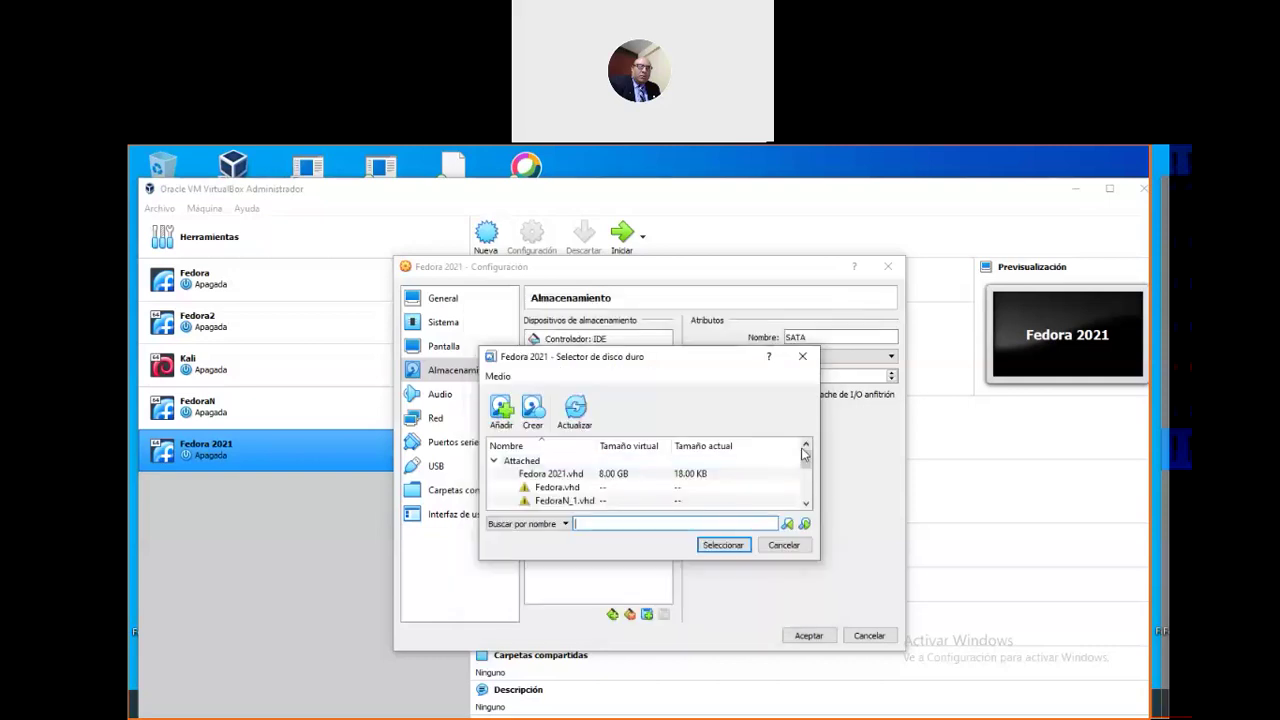
Attach Fedora 2021.vhd to the SATA controller and inspect the details of the attached ISO and hard disk
{"action": "left_click", "coordinate": [714, 477]}
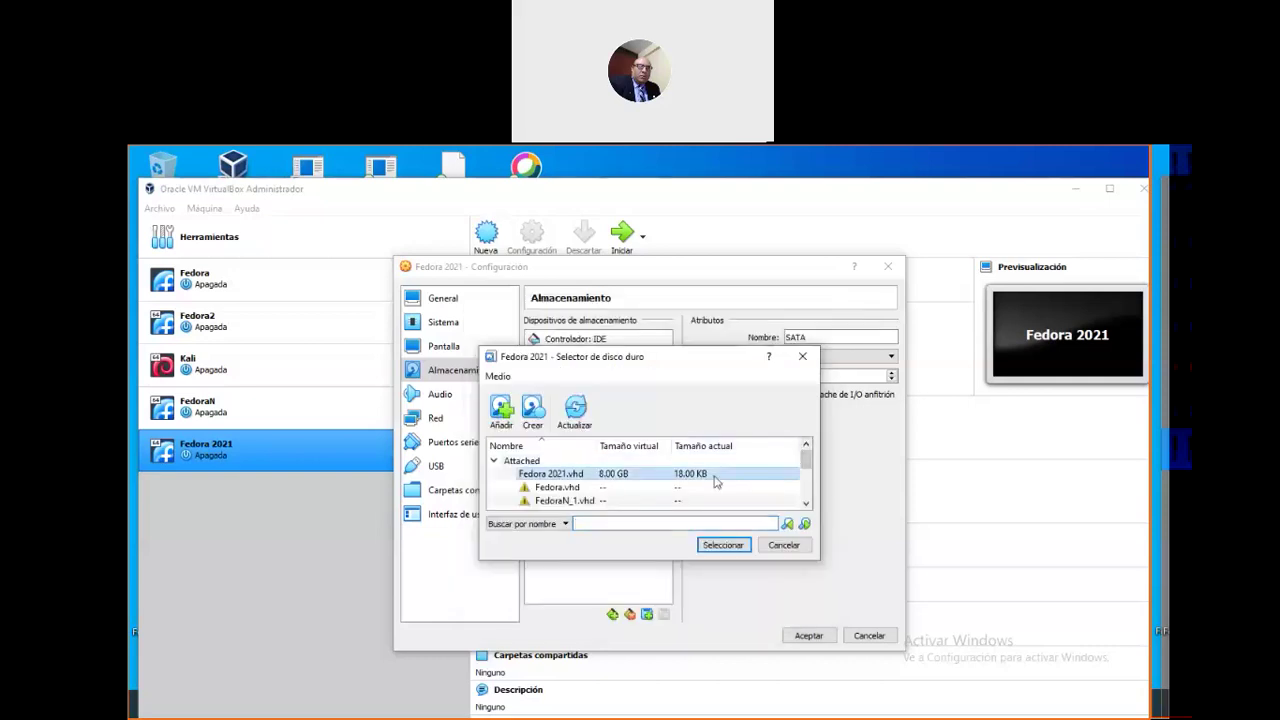
{"action": "left_click", "coordinate": [727, 546]}
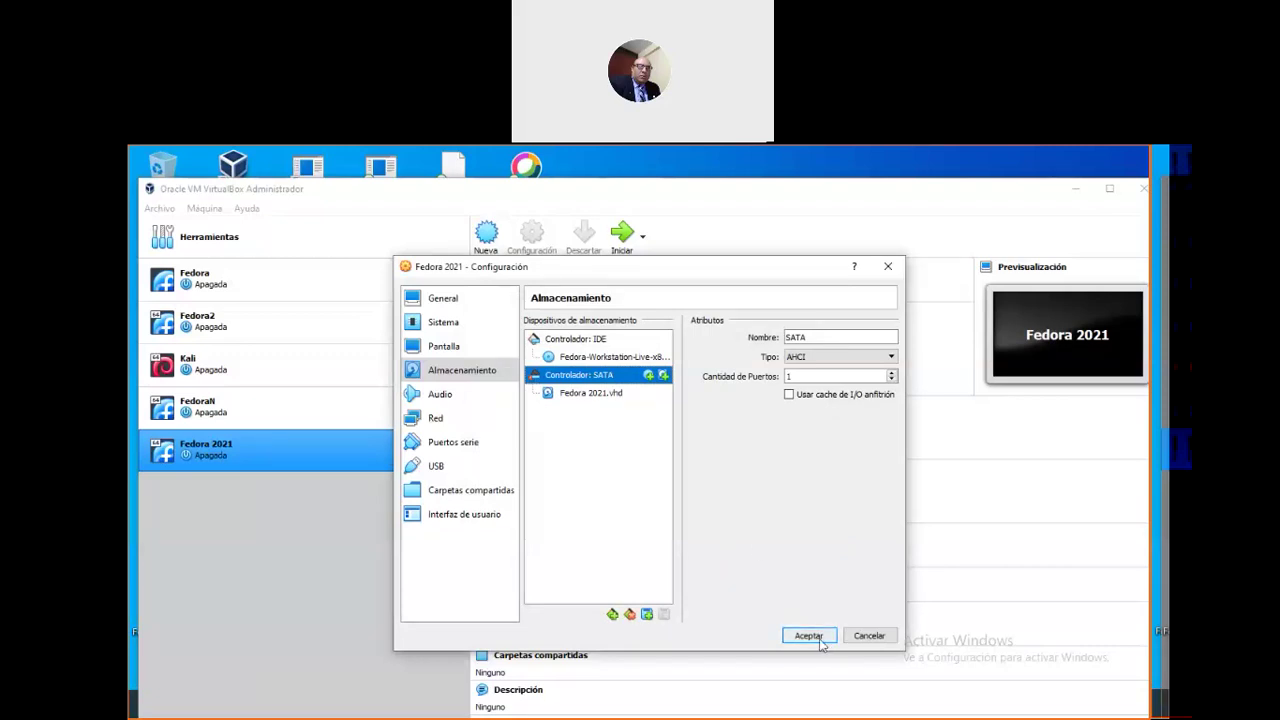
{"action": "left_click", "coordinate": [586, 360]}
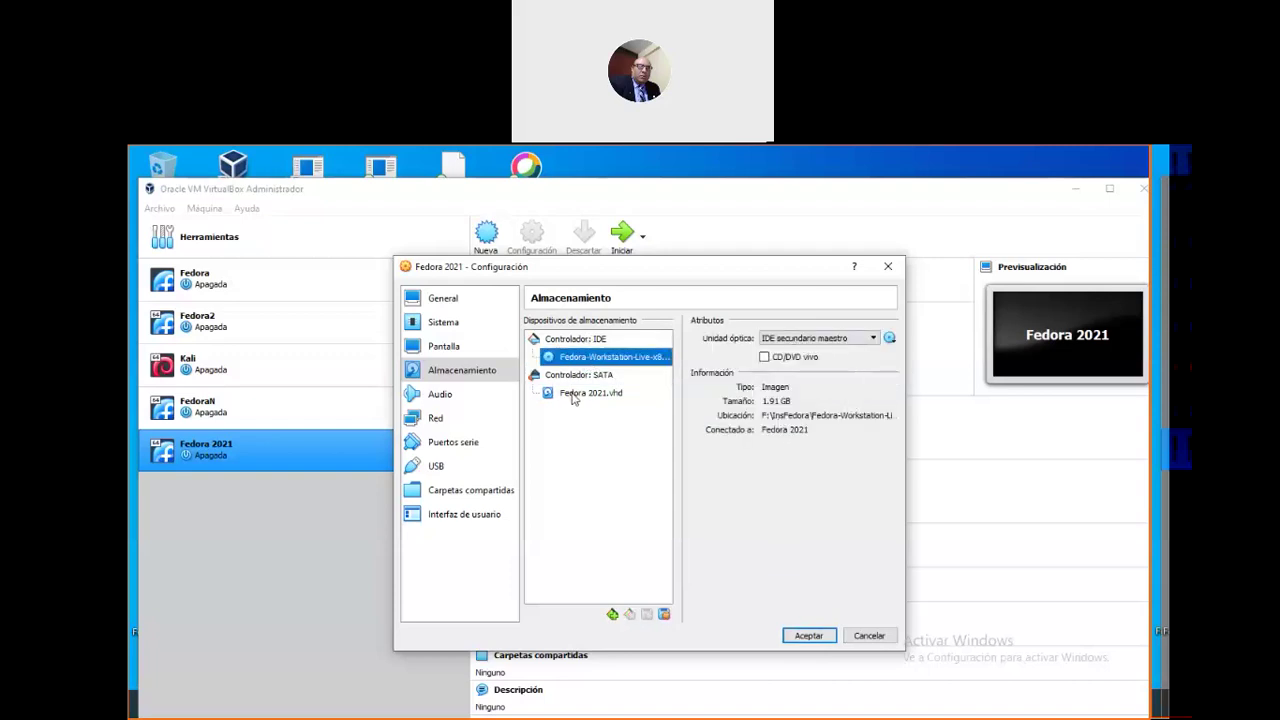
{"action": "left_click", "coordinate": [574, 396]}
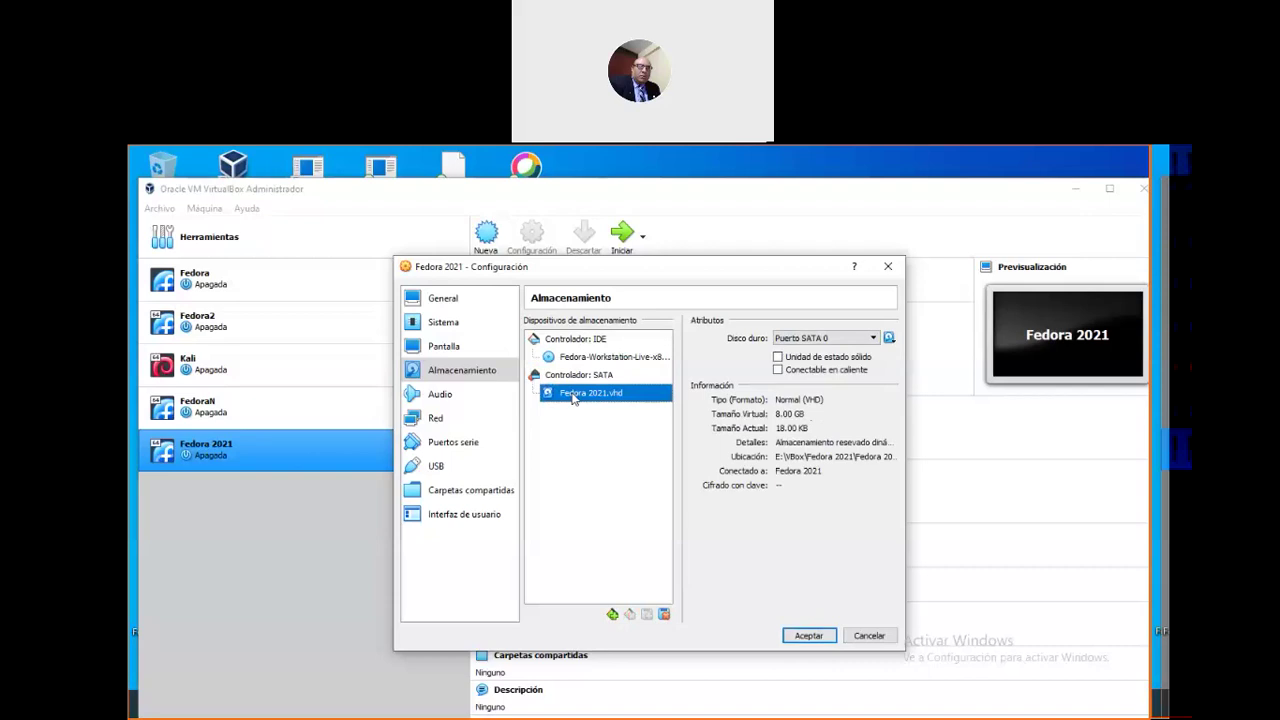
Review the motherboard, processor, acceleration and storage settings of Fedora 2021 and accept the configuration
{"action": "left_click", "coordinate": [446, 323]}
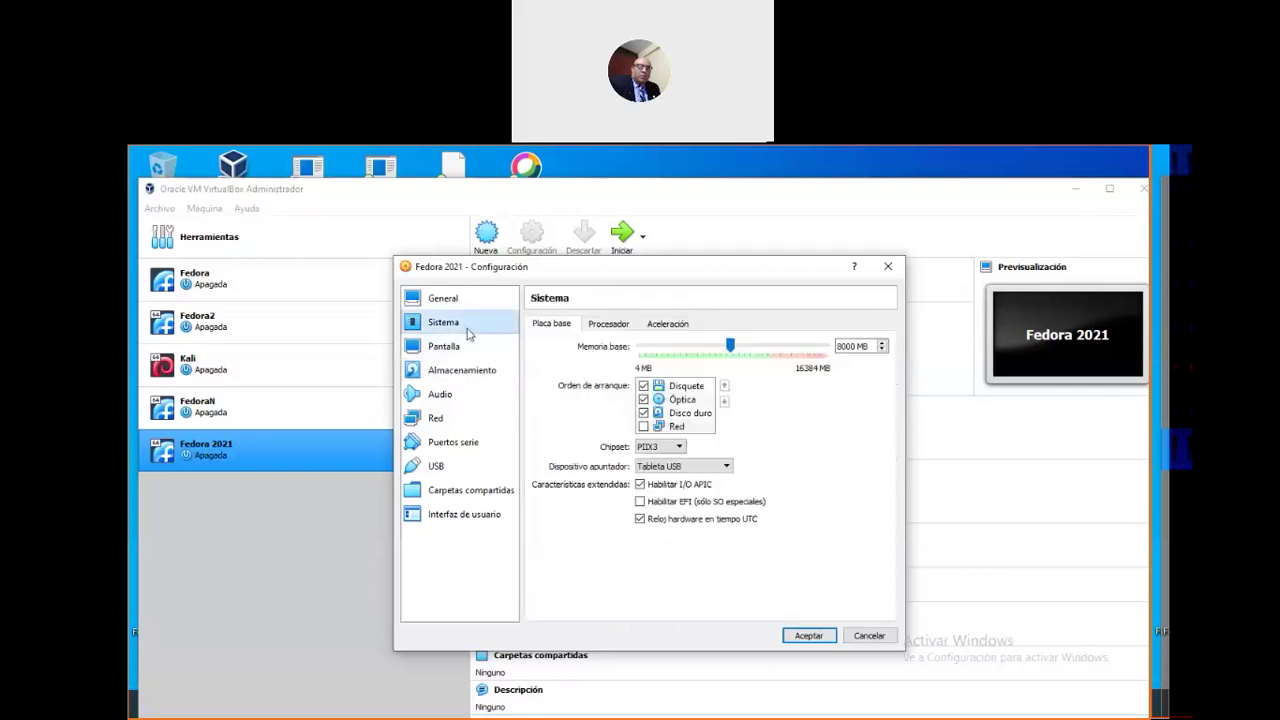
{"action": "left_click", "coordinate": [607, 330]}
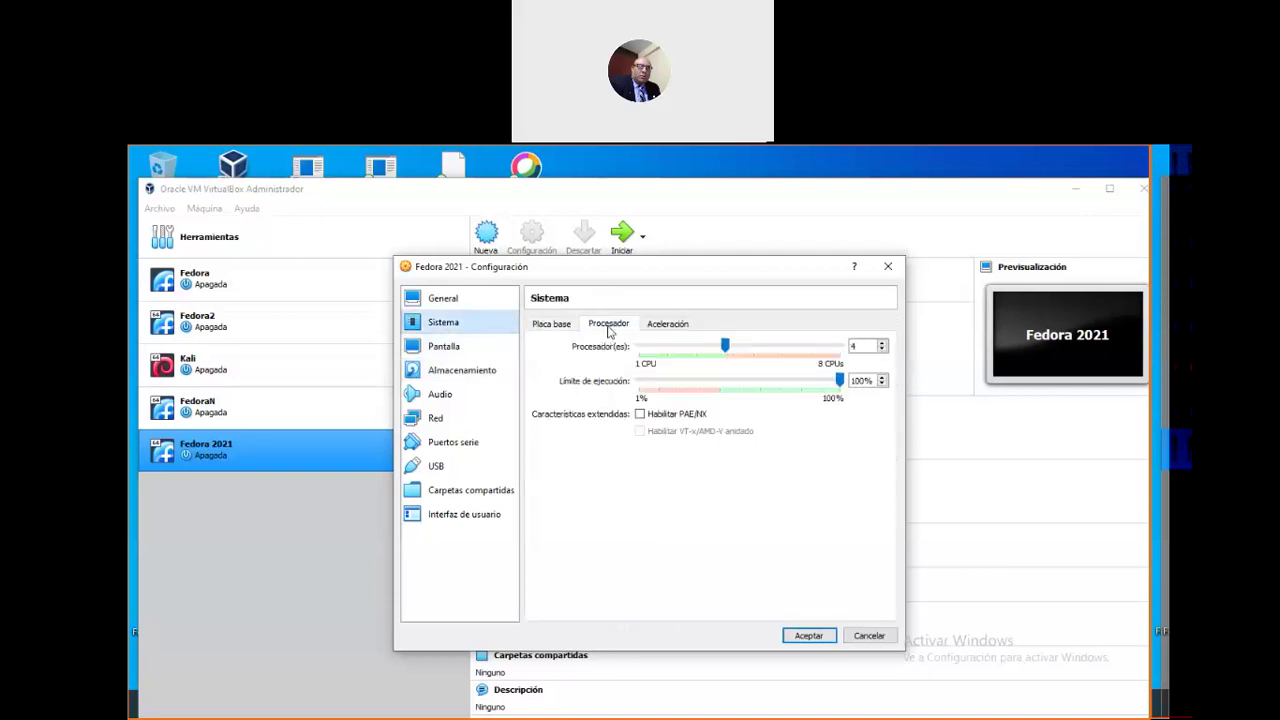
{"action": "left_click", "coordinate": [670, 325]}
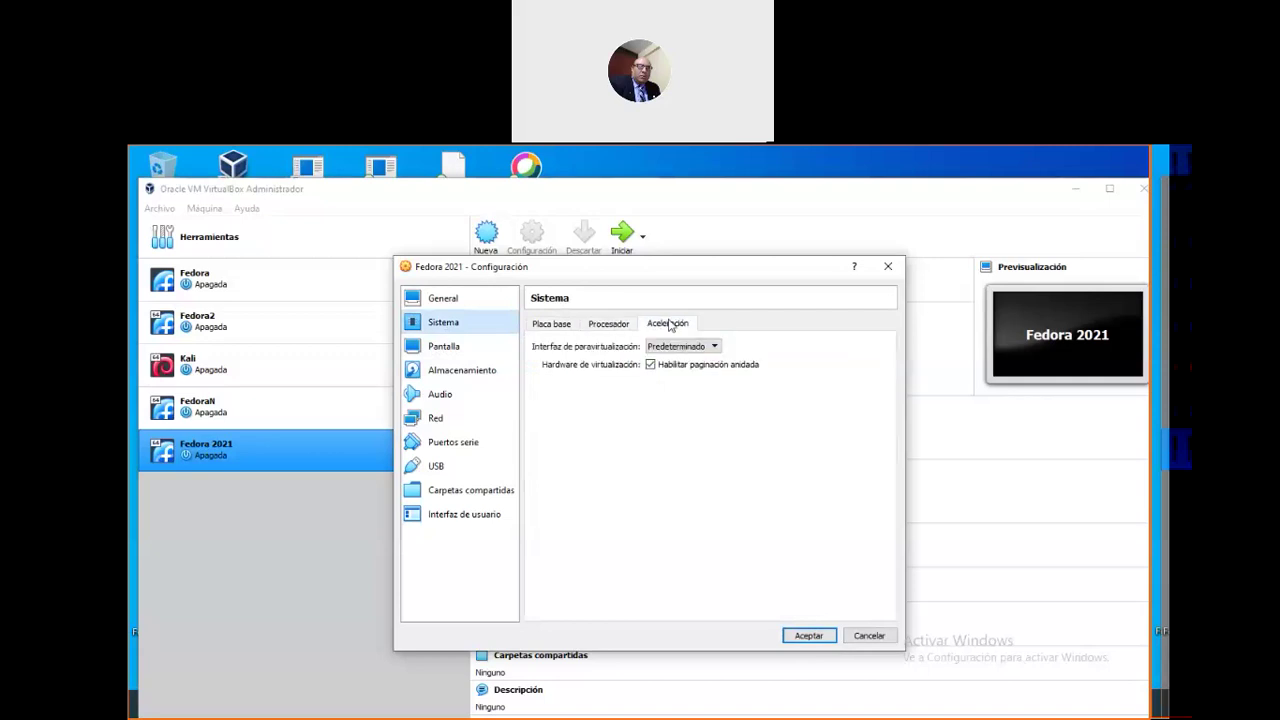
{"action": "left_click", "coordinate": [608, 330]}
{"action": "left_click", "coordinate": [527, 326]}
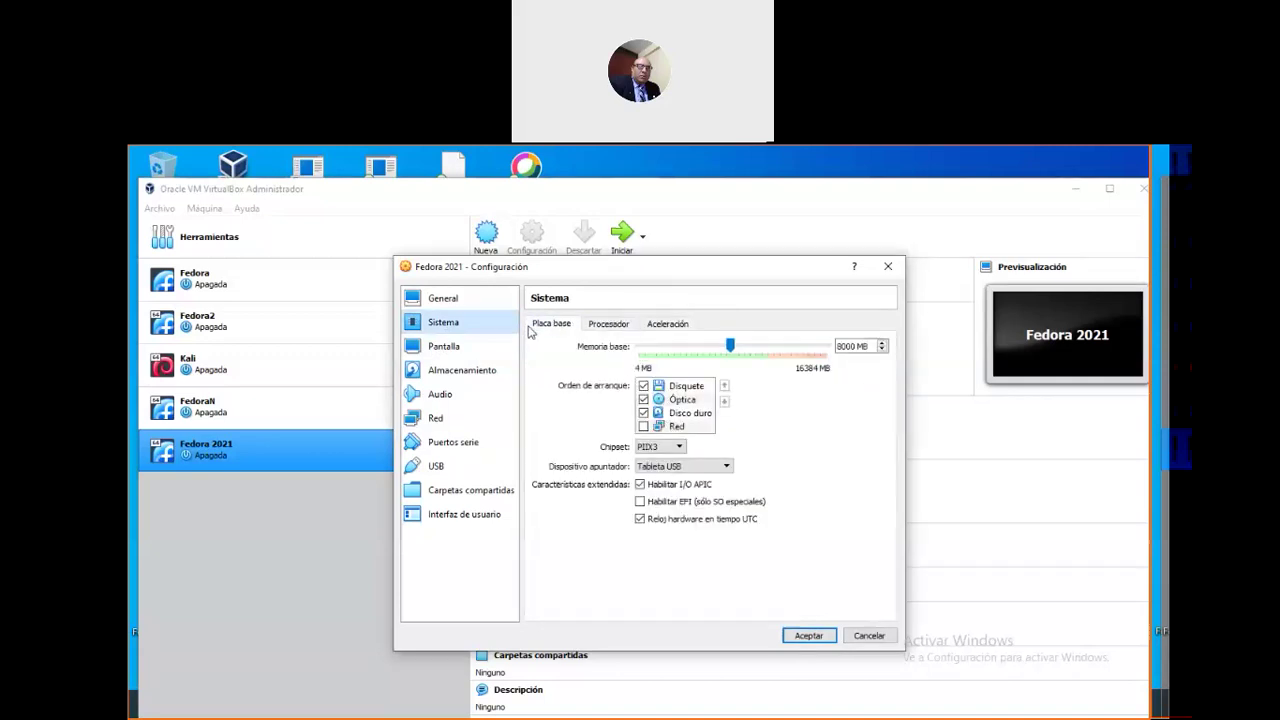
{"action": "left_click", "coordinate": [458, 354]}
{"action": "left_click", "coordinate": [462, 370]}
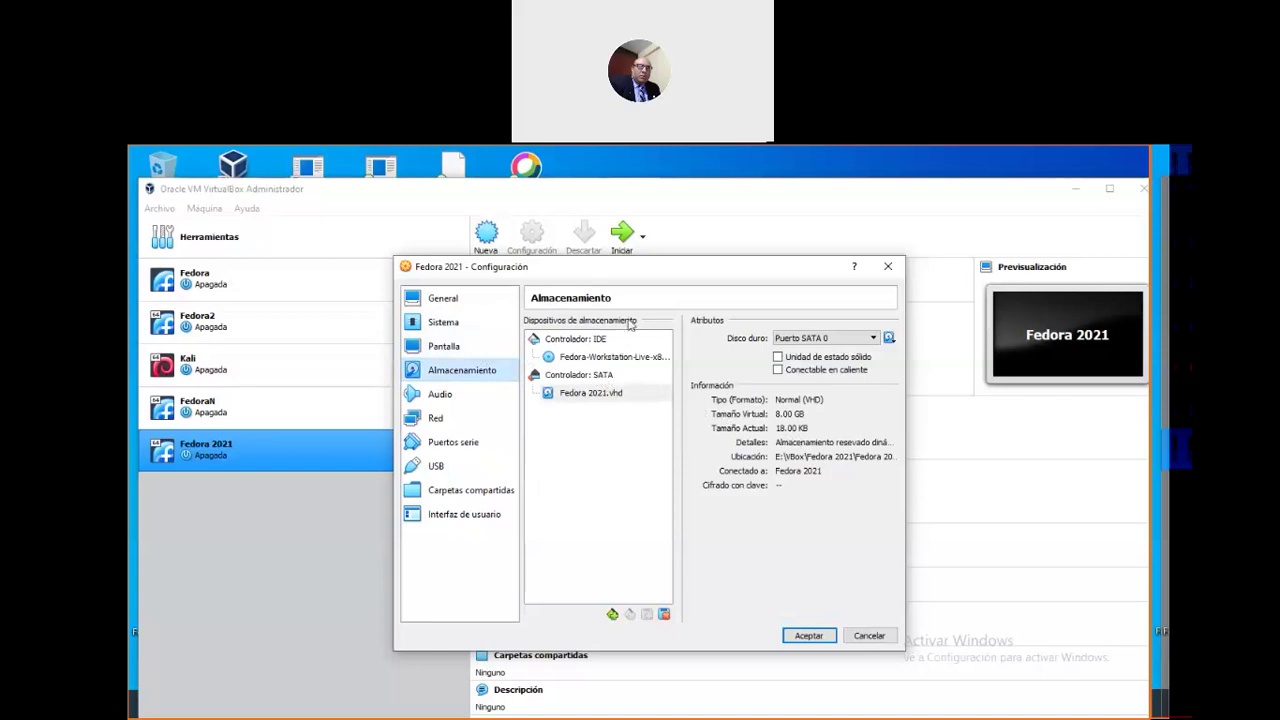
{"action": "left_click", "coordinate": [808, 635]}
Start the Fedora 2021 virtual machine and boot the Start Fedora-Workstation-Live 33 entry
{"action": "left_click", "coordinate": [622, 236]}
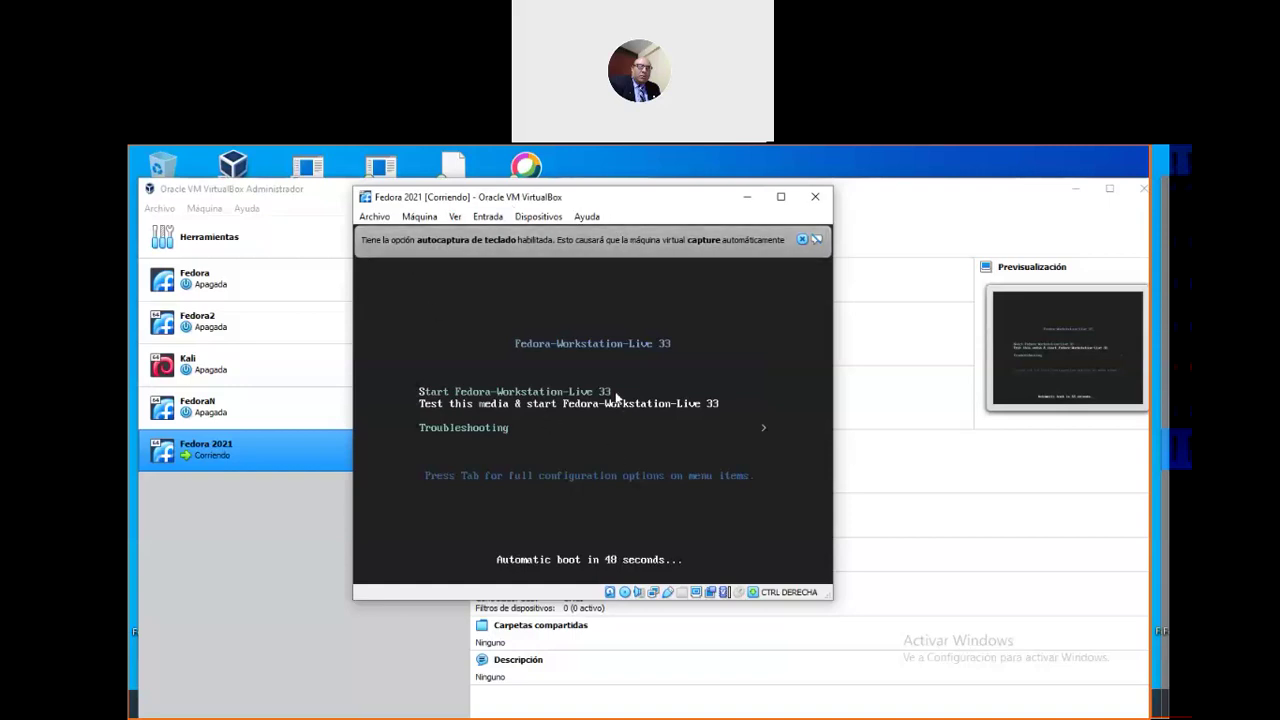
{"action": "left_click", "coordinate": [803, 239]}
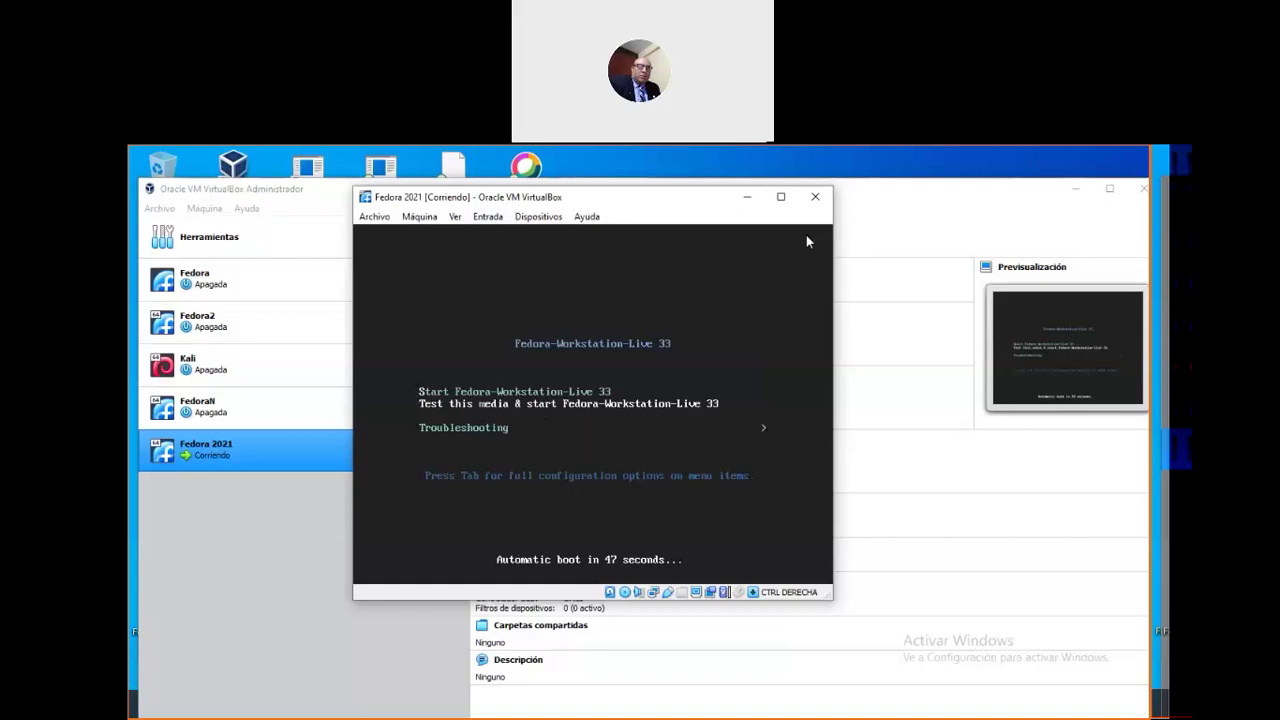
{"action": "left_click", "coordinate": [494, 398]}
{"action": "left_click", "coordinate": [561, 492]}
{"action": "key", "text": "Up"}
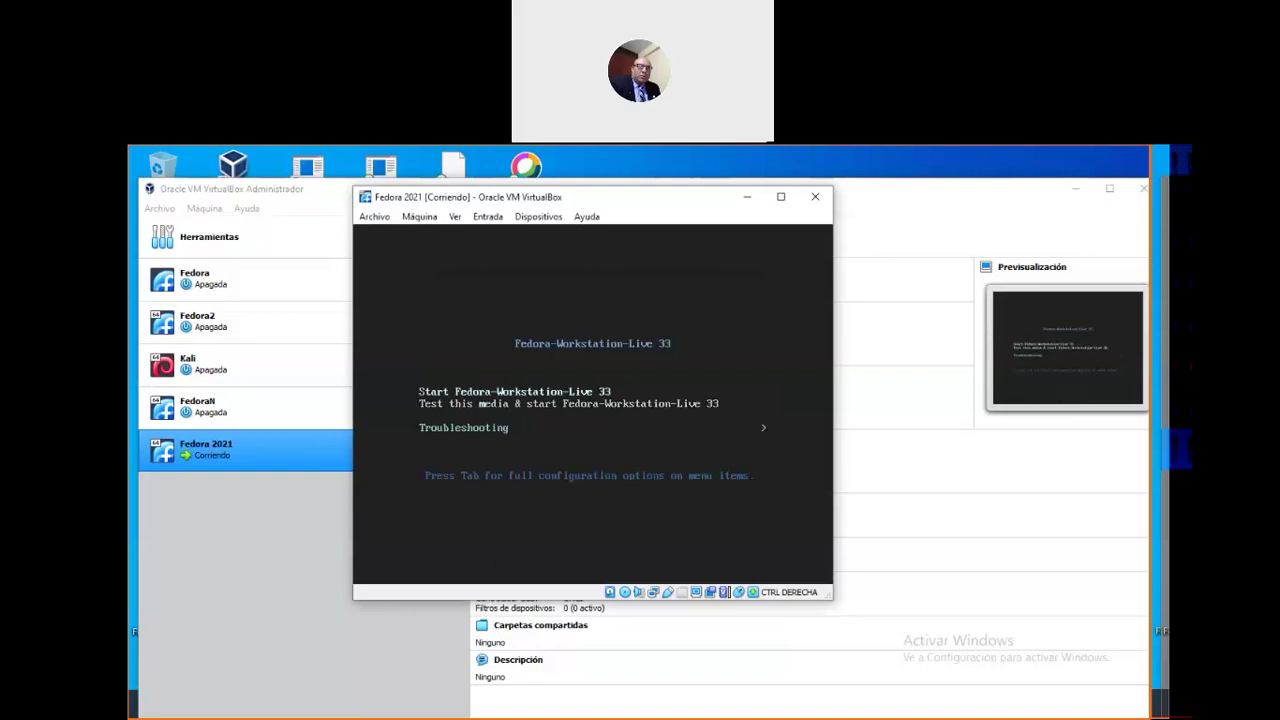
{"action": "key", "text": "Return"}
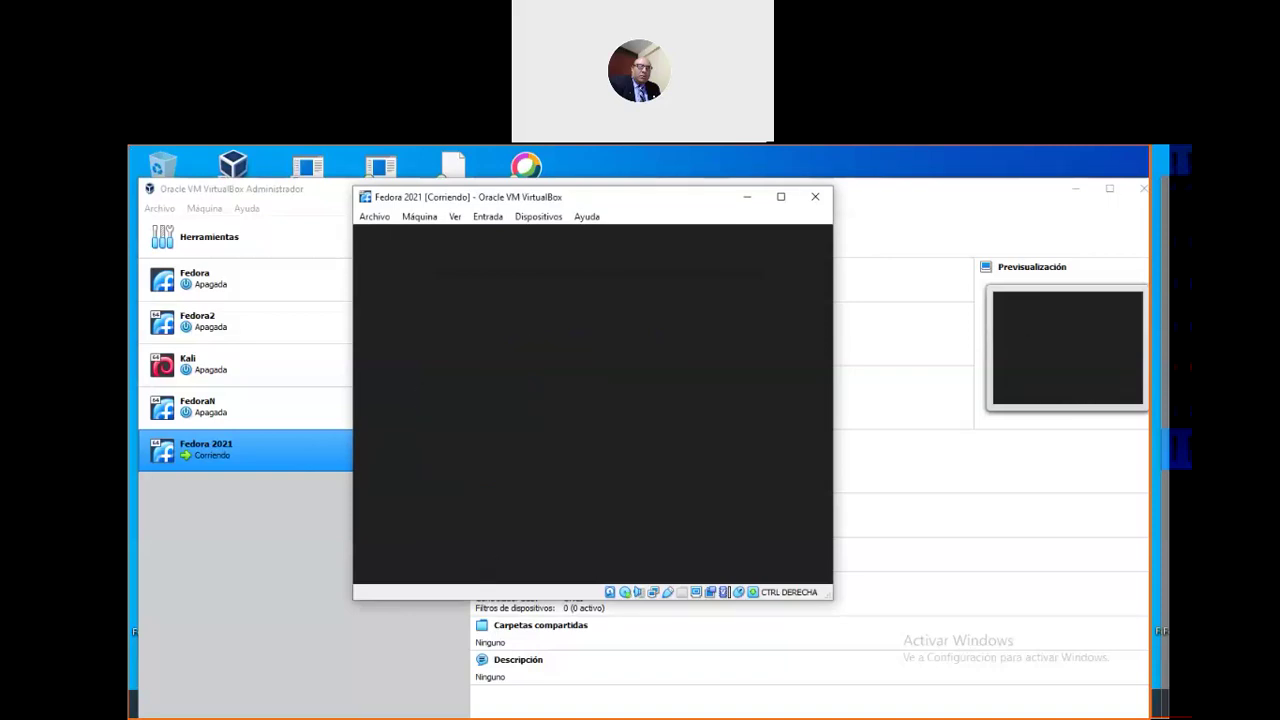
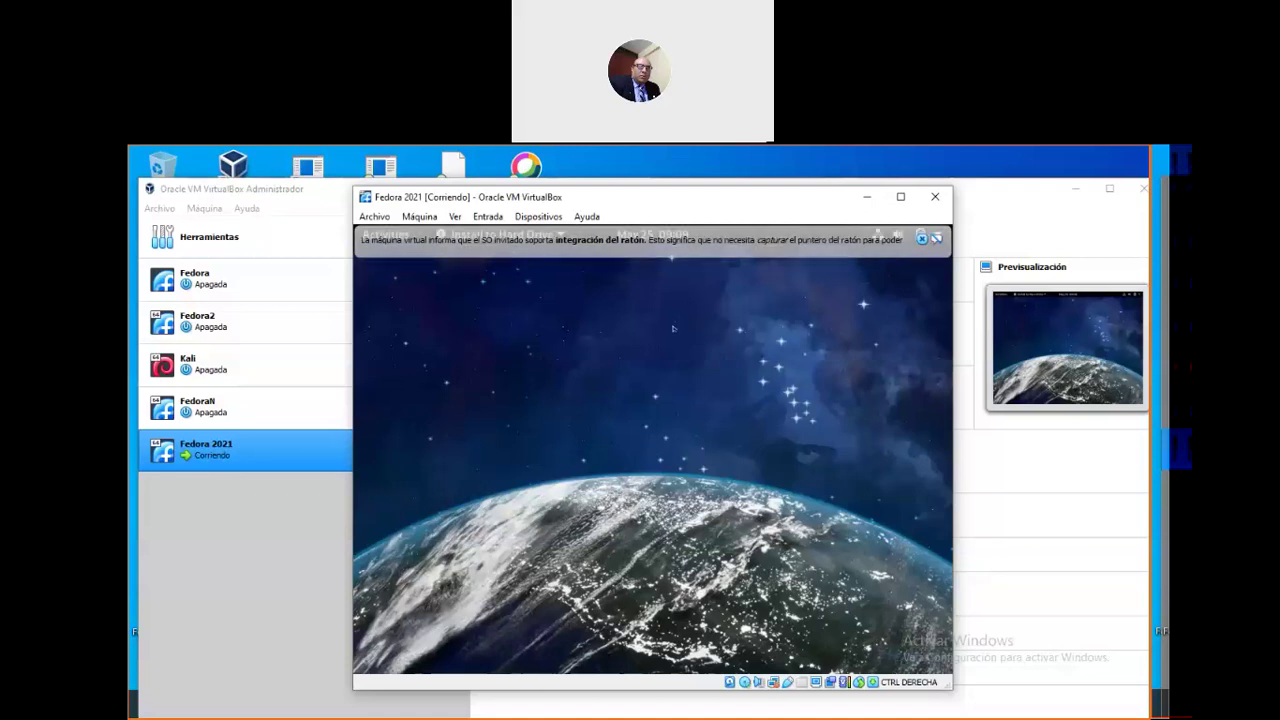
Continue the Fedora 33 installation in Español (Perú) and open the installation destination settings
{"action": "left_click", "coordinate": [923, 240]}
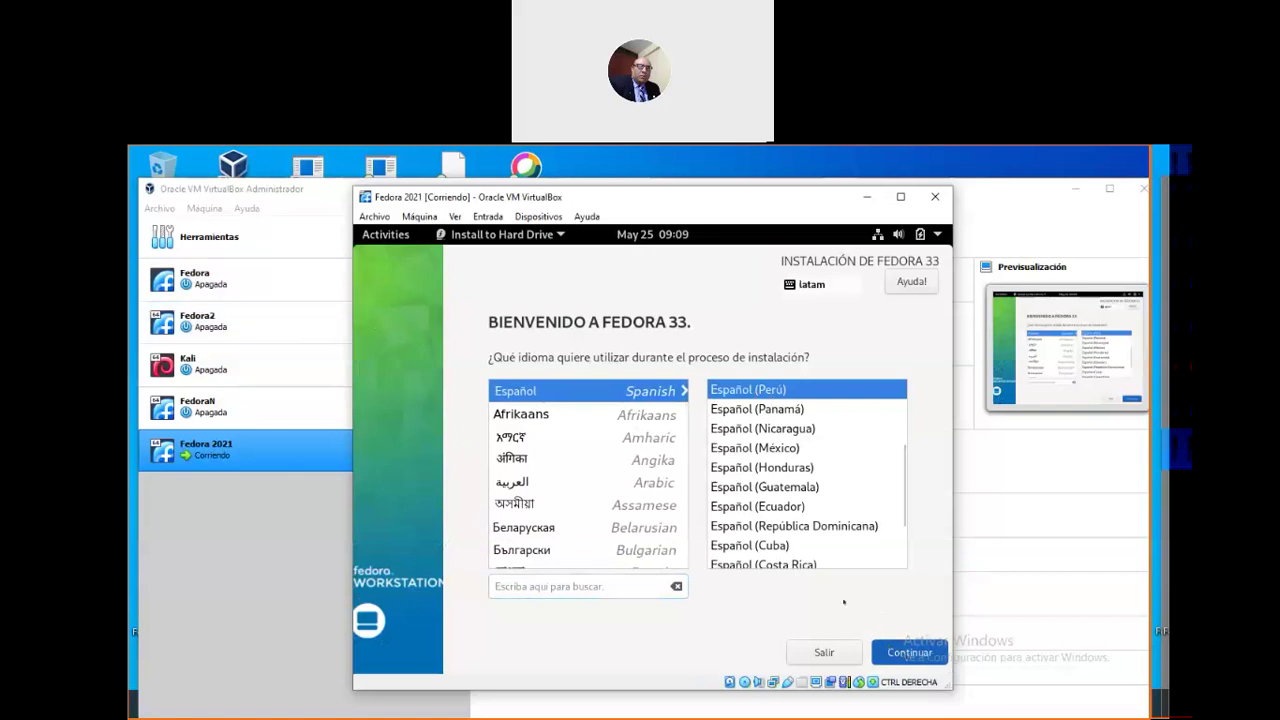
{"action": "left_click", "coordinate": [905, 652]}
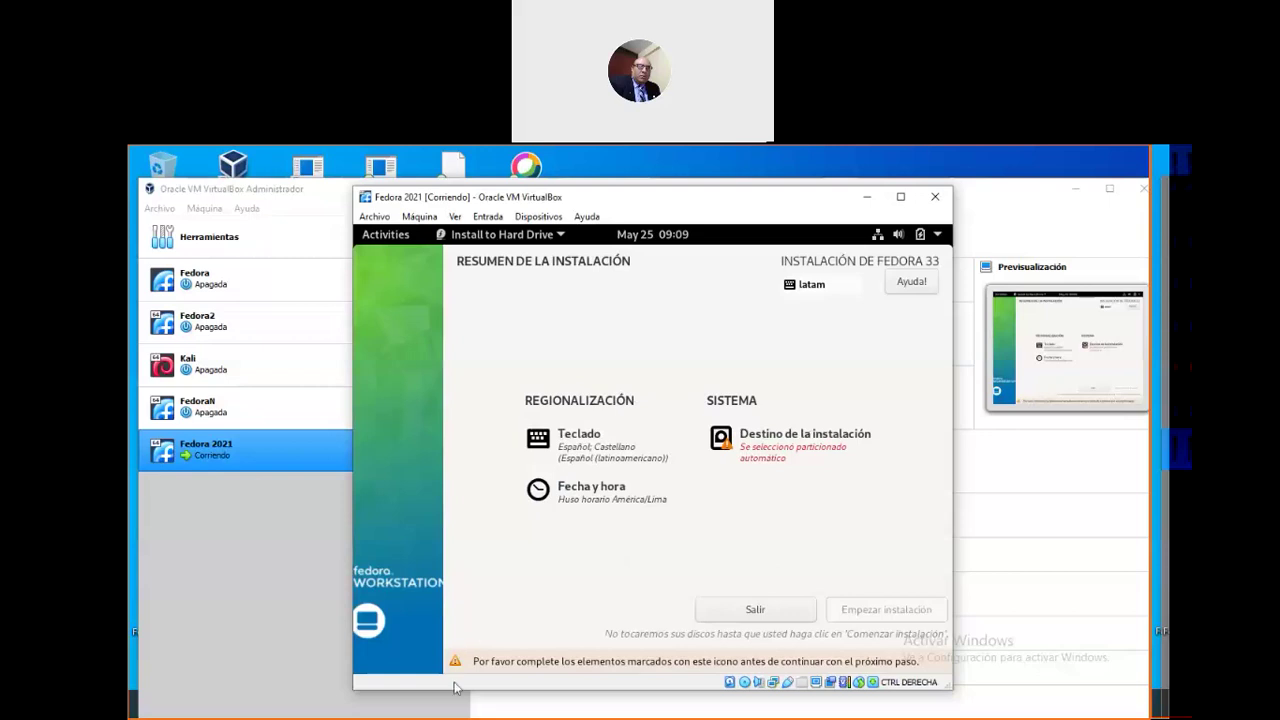
{"action": "left_click", "coordinate": [773, 447]}
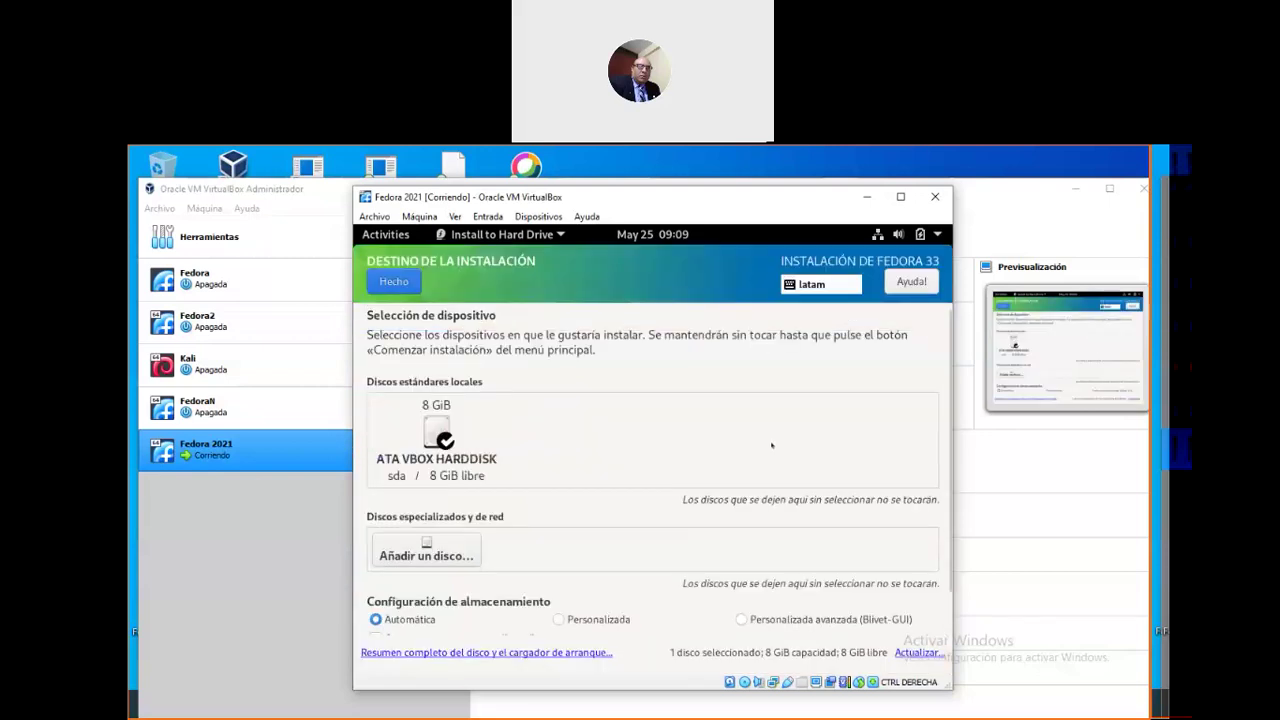
Set the storage configuration to Personalizada and rescan the disks, accepting the rescan
{"action": "scroll", "coordinate": [567, 491], "scroll_direction": "down", "scroll_amount": 1}
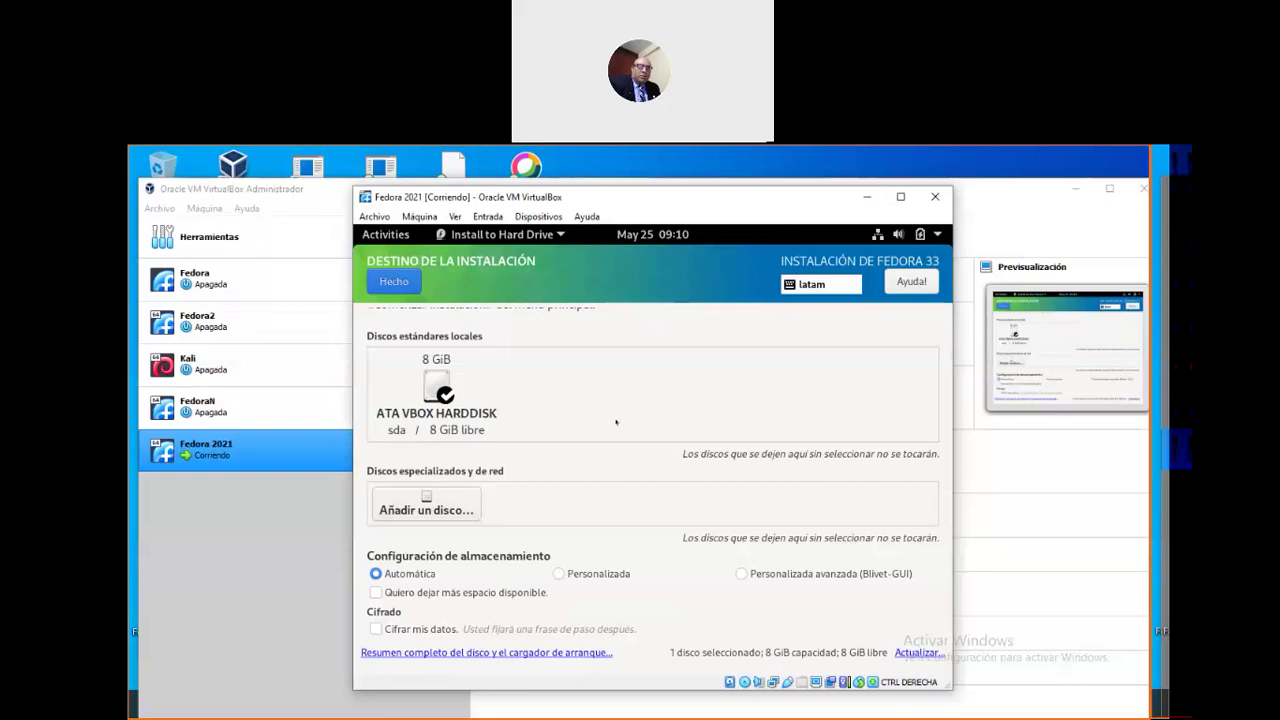
{"action": "left_click", "coordinate": [558, 573]}
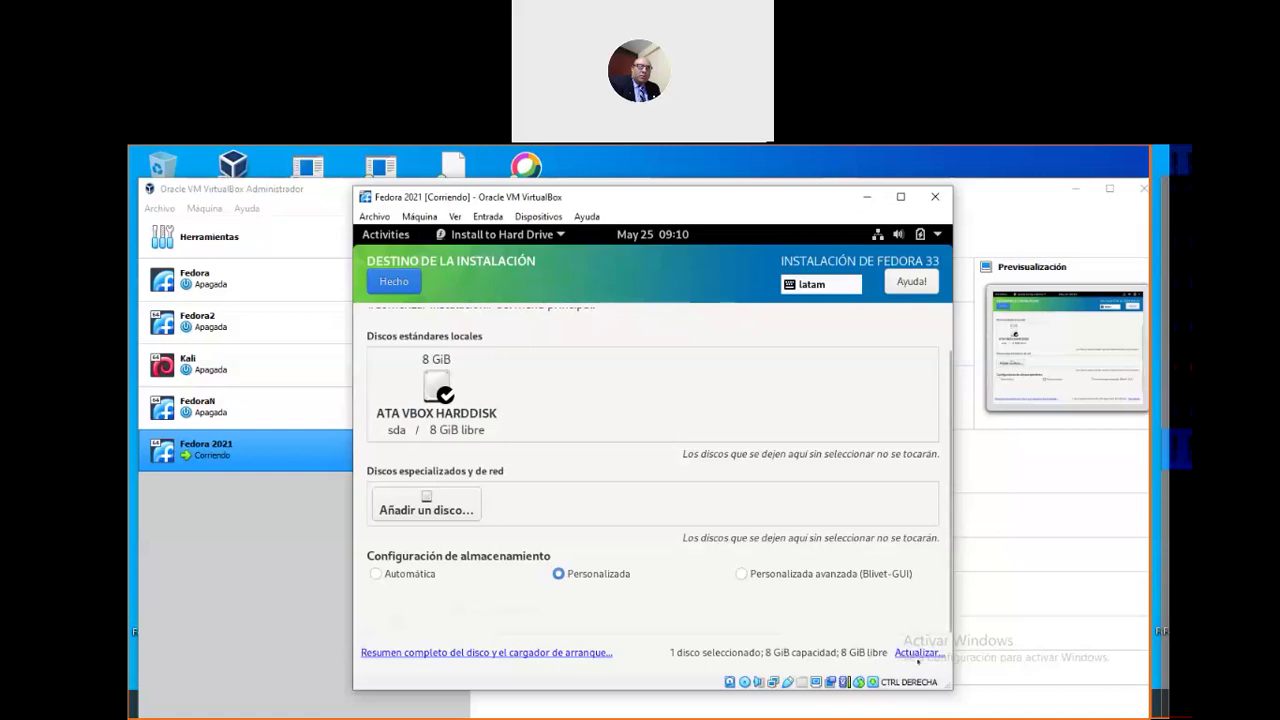
{"action": "left_click", "coordinate": [917, 652]}
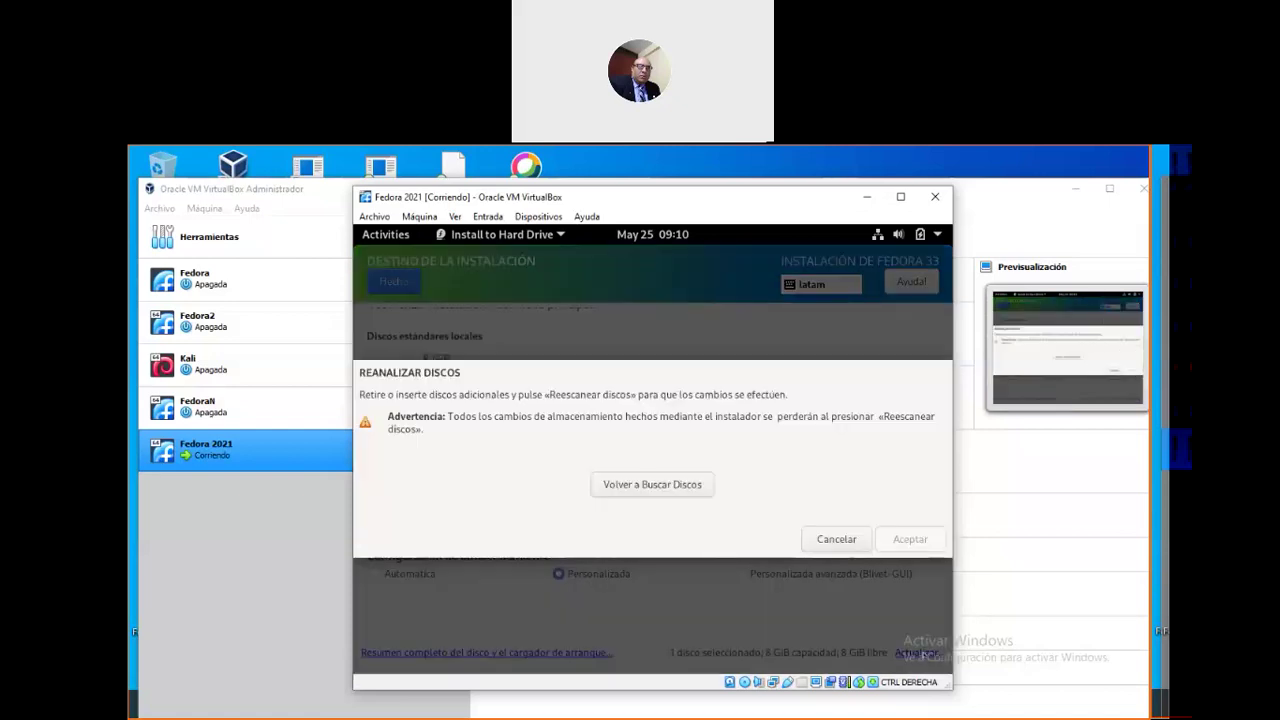
{"action": "left_click", "coordinate": [652, 484]}
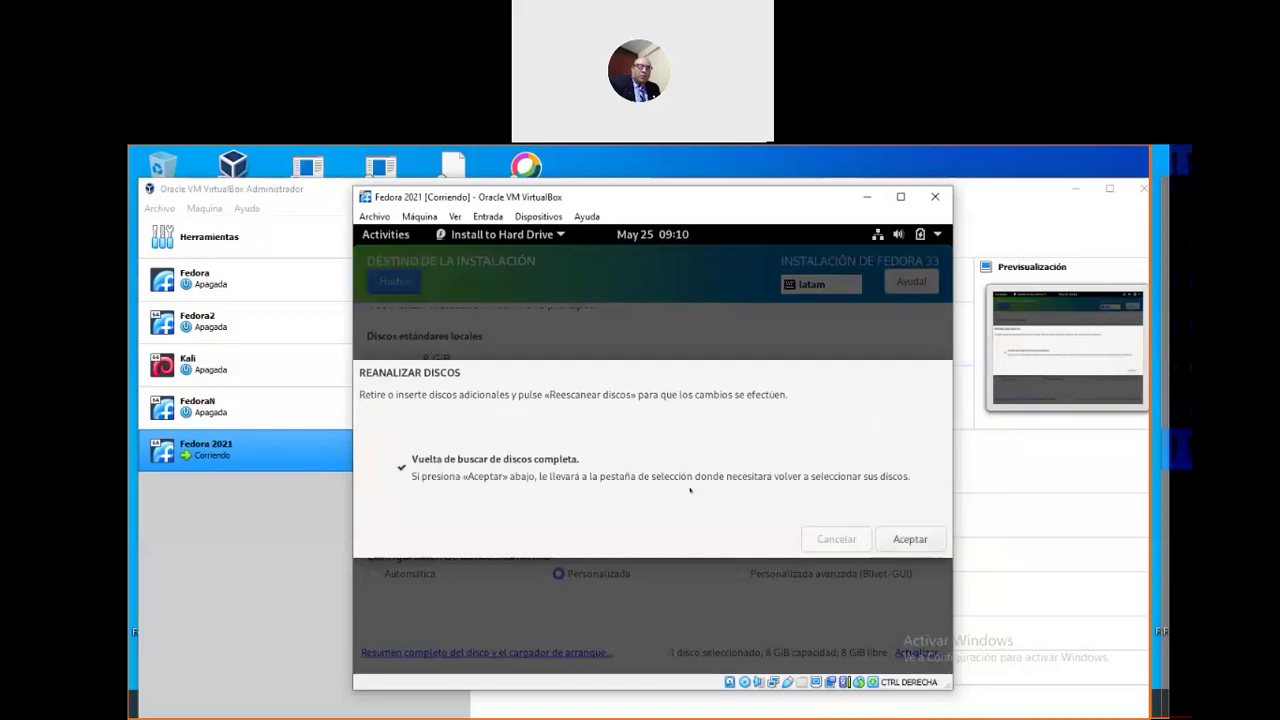
{"action": "left_click", "coordinate": [910, 539]}
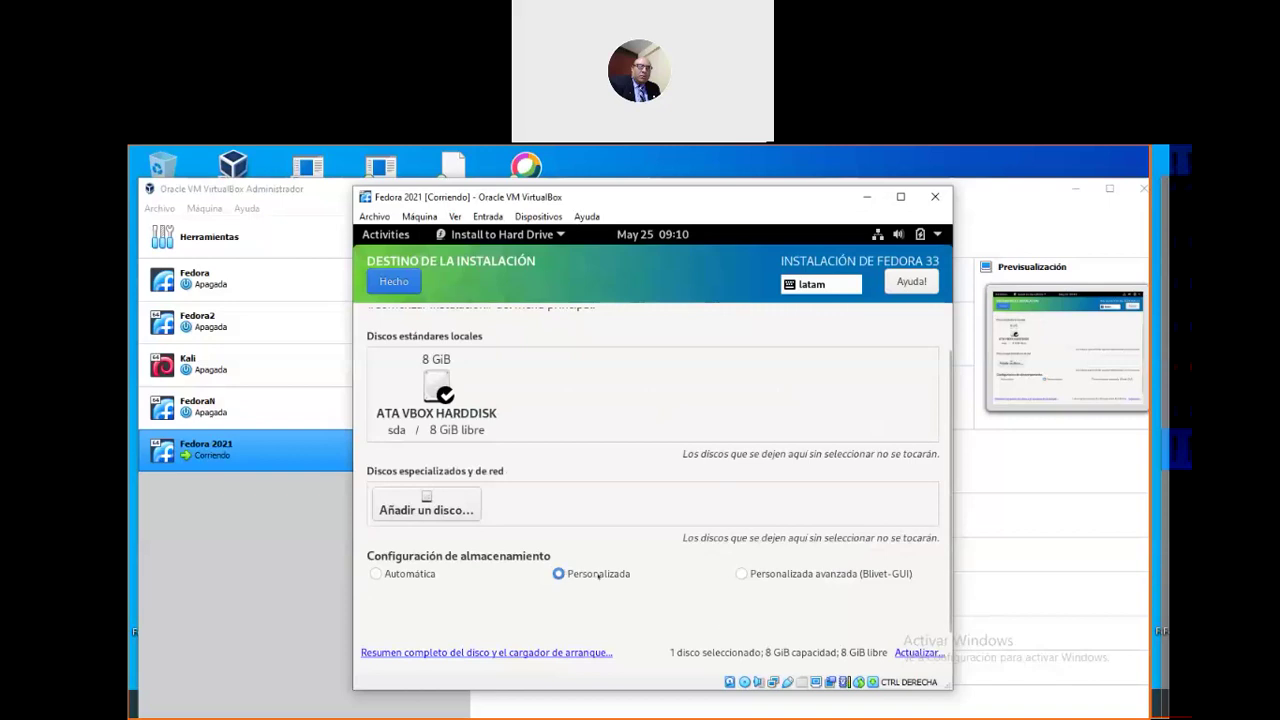
Open manual partitioning for the selected ATA VBOX HARDDISK and close the virtual machine by powering it off
{"action": "left_click", "coordinate": [392, 281]}
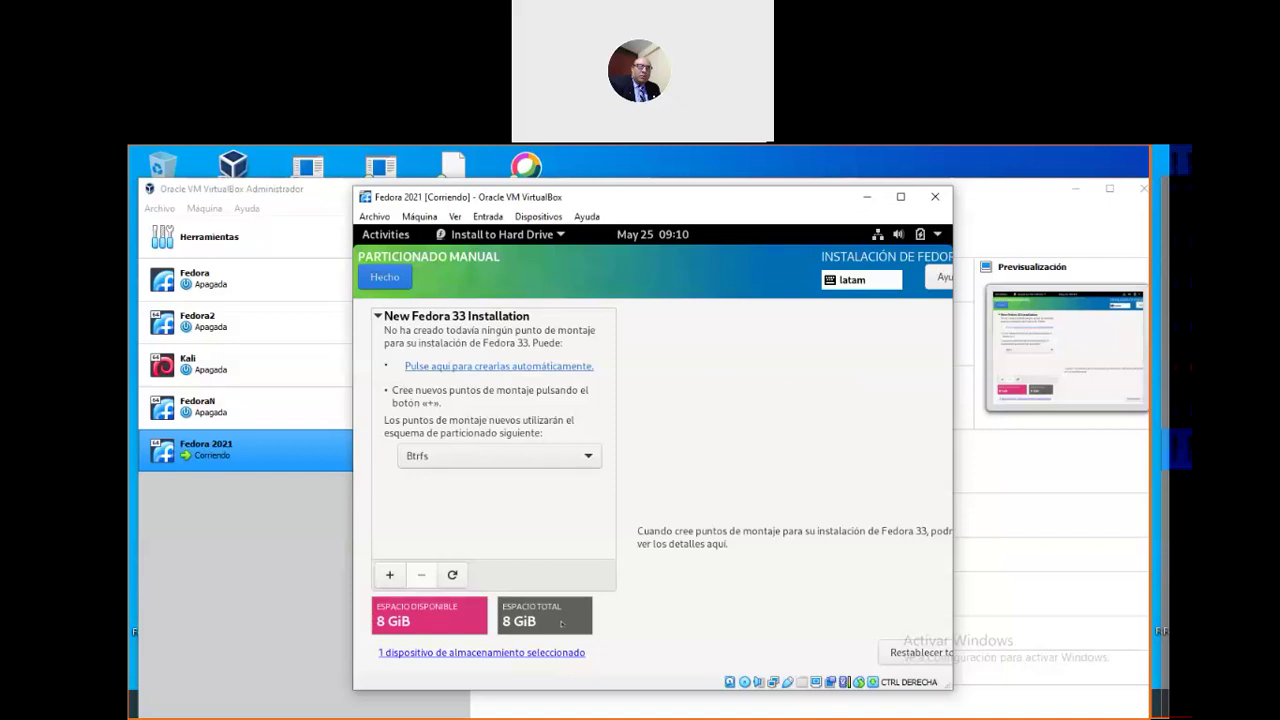
{"action": "left_click", "coordinate": [935, 197]}
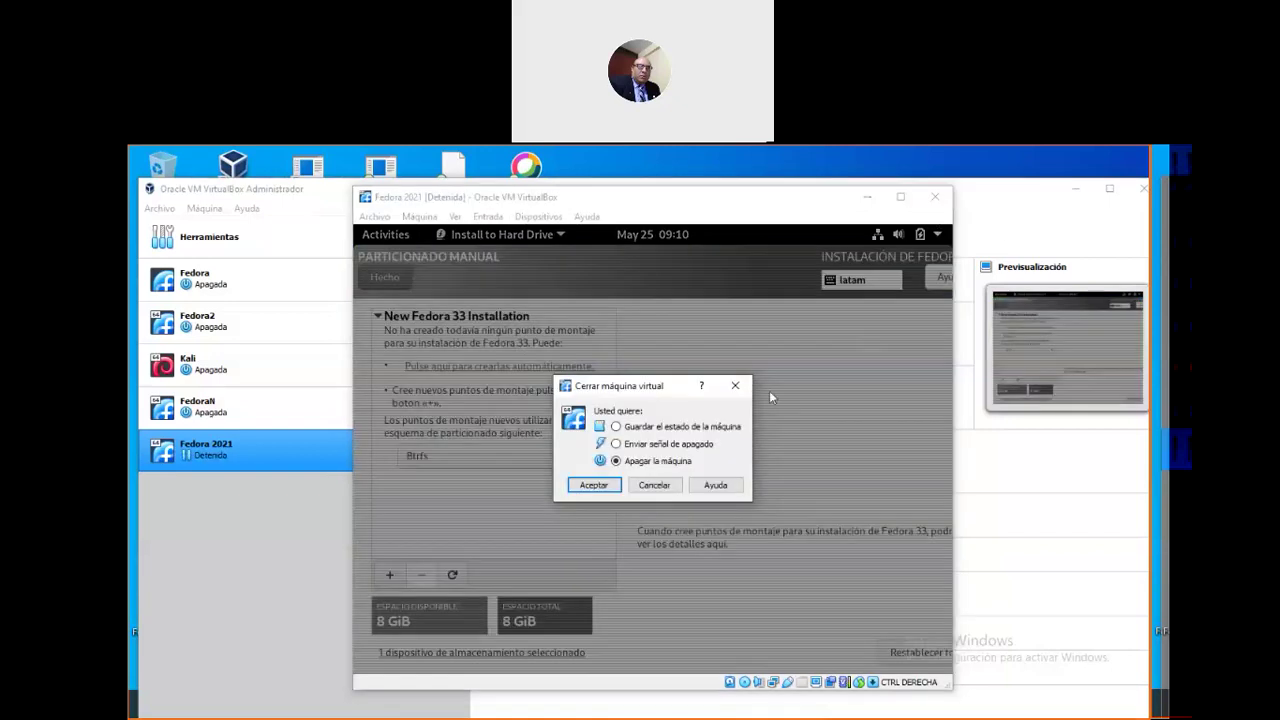
{"action": "left_click", "coordinate": [594, 485]}
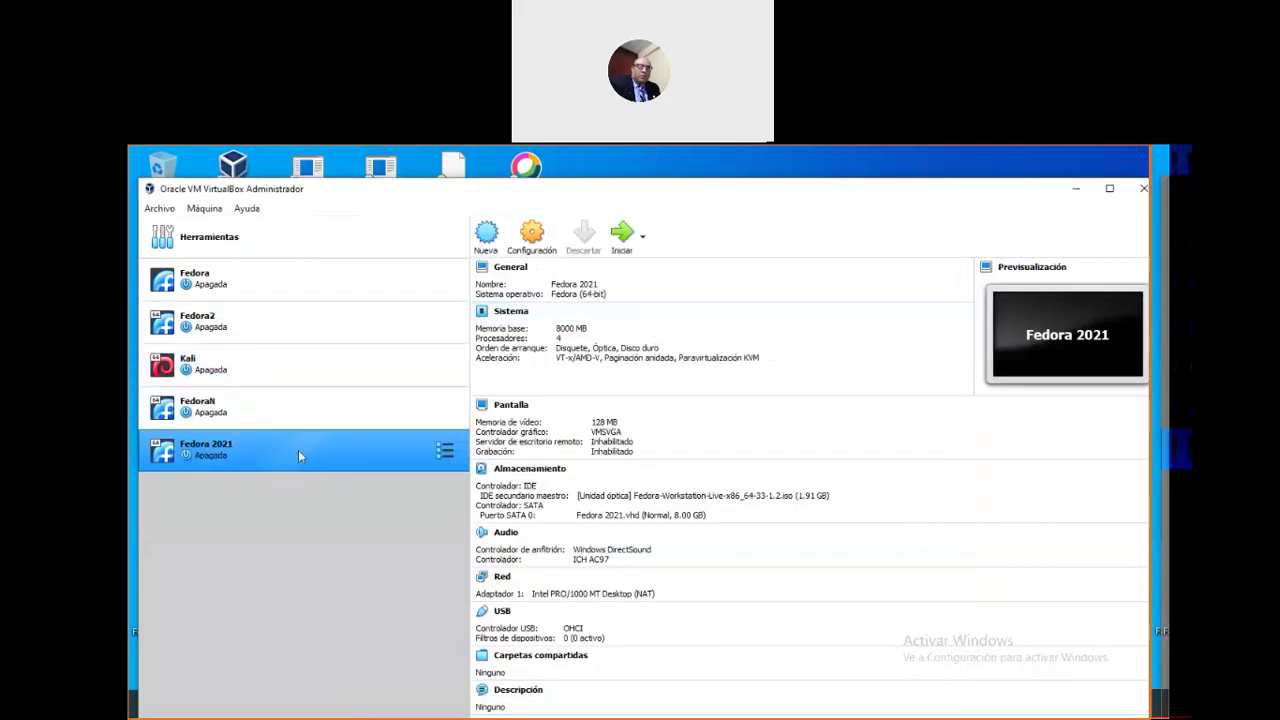
Remove Fedora 2021.vhd from the SATA controller in the Fedora 2021 storage settings and open the hard disk selector for a replacement
{"action": "left_click", "coordinate": [547, 248]}
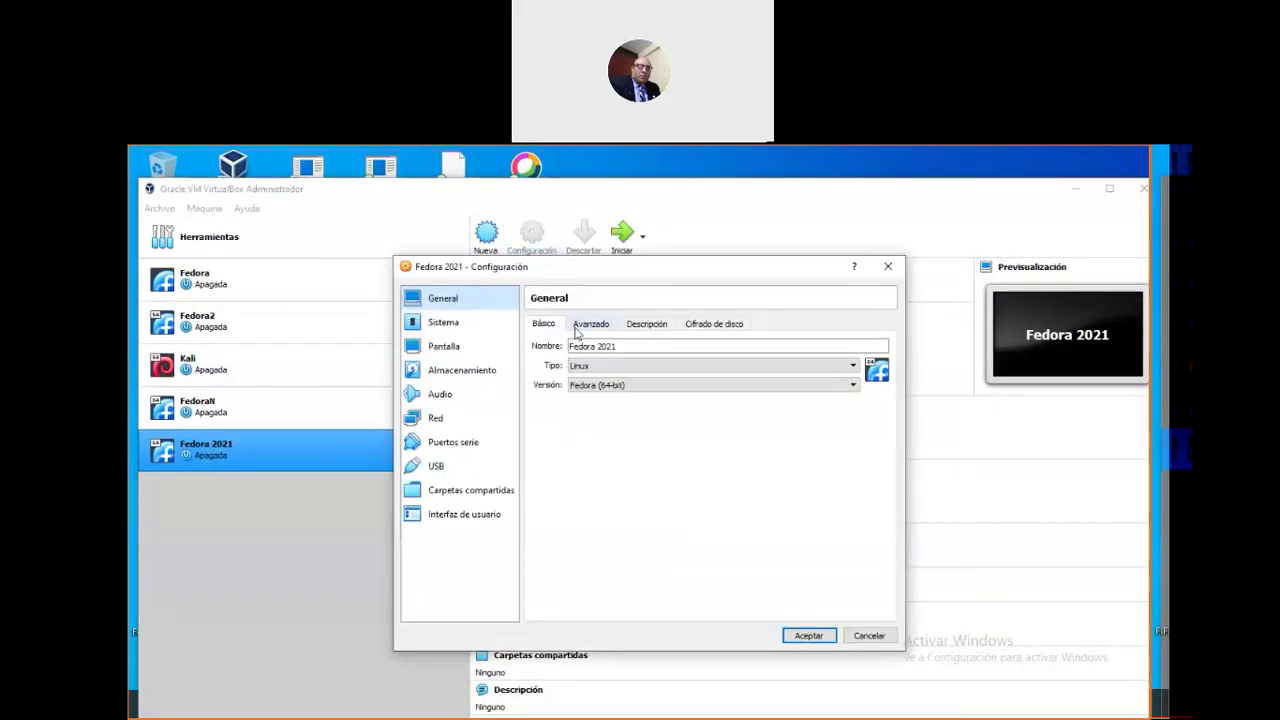
{"action": "left_click", "coordinate": [450, 372]}
{"action": "left_click", "coordinate": [586, 393]}
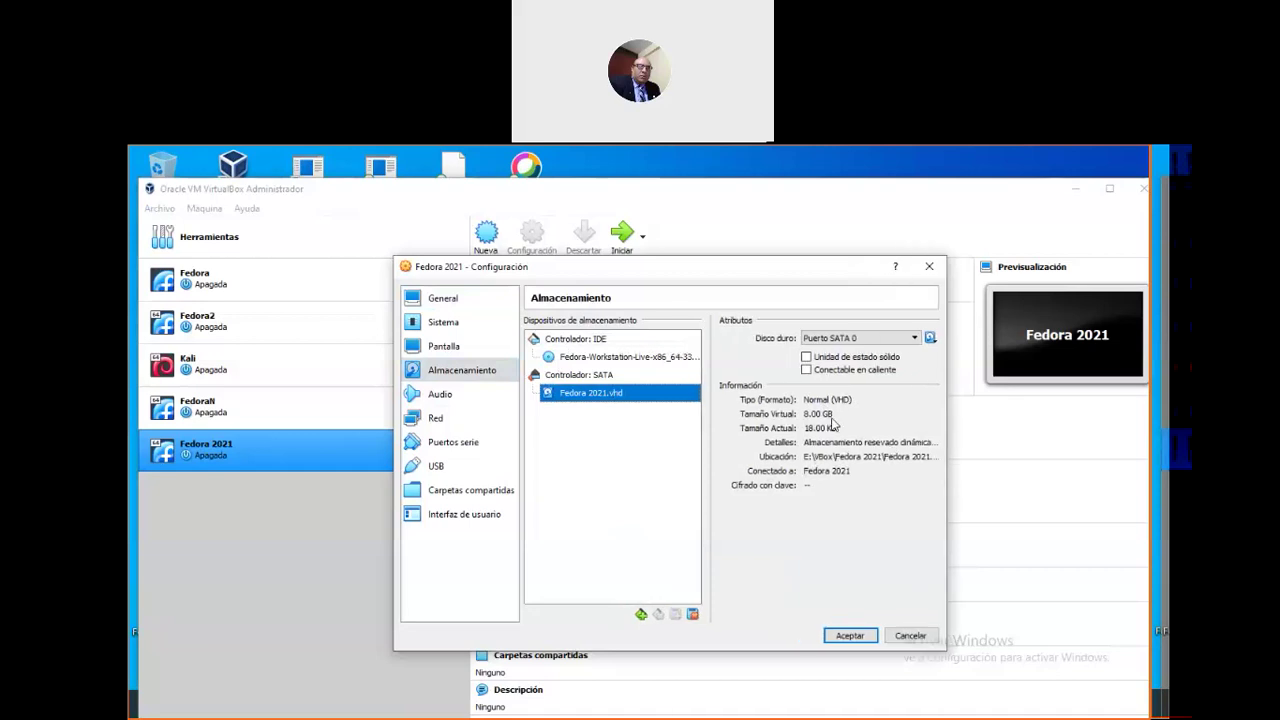
{"action": "left_click", "coordinate": [693, 614]}
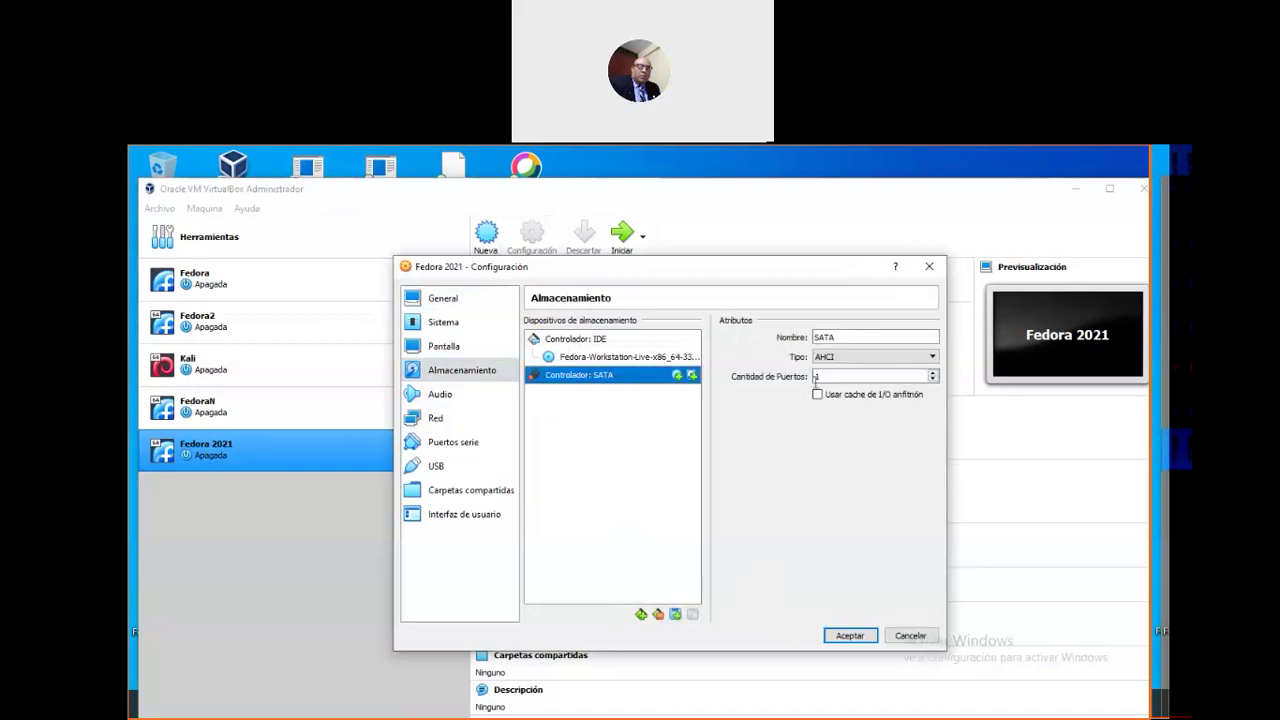
{"action": "left_click", "coordinate": [675, 614]}
{"action": "left_click", "coordinate": [749, 643]}
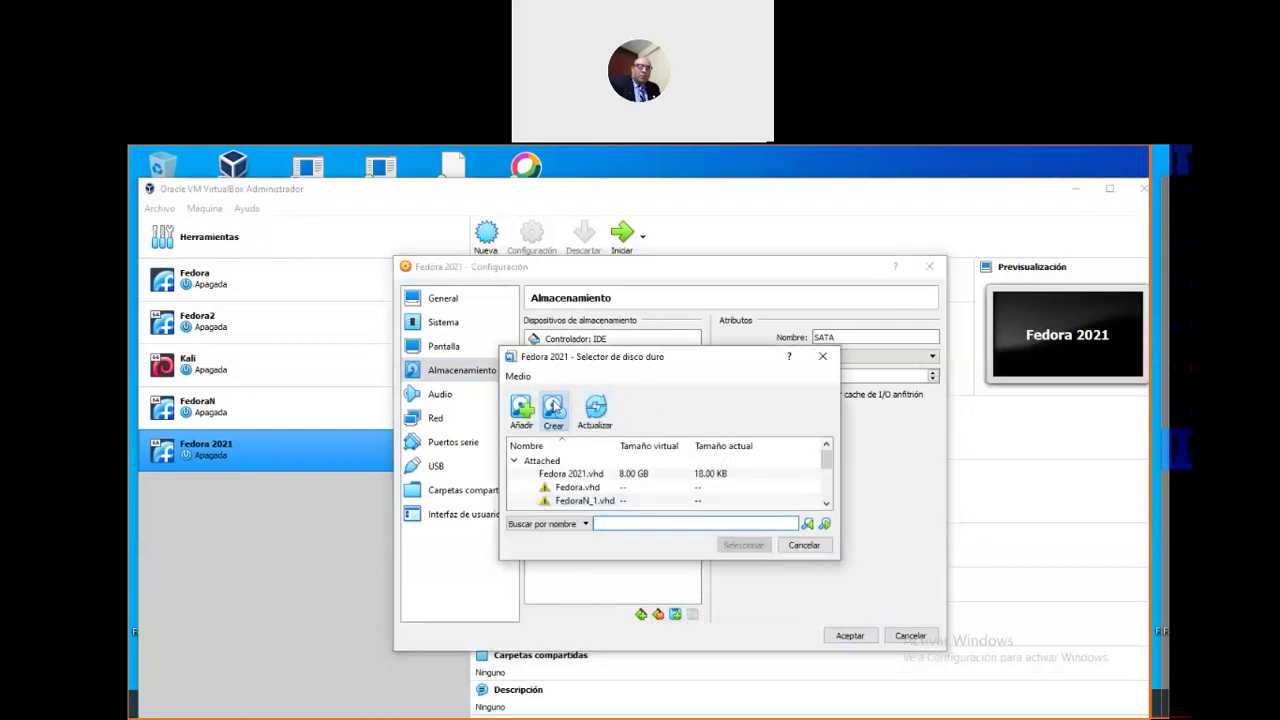
{"action": "left_click", "coordinate": [553, 412]}
{"action": "left_click", "coordinate": [587, 455]}
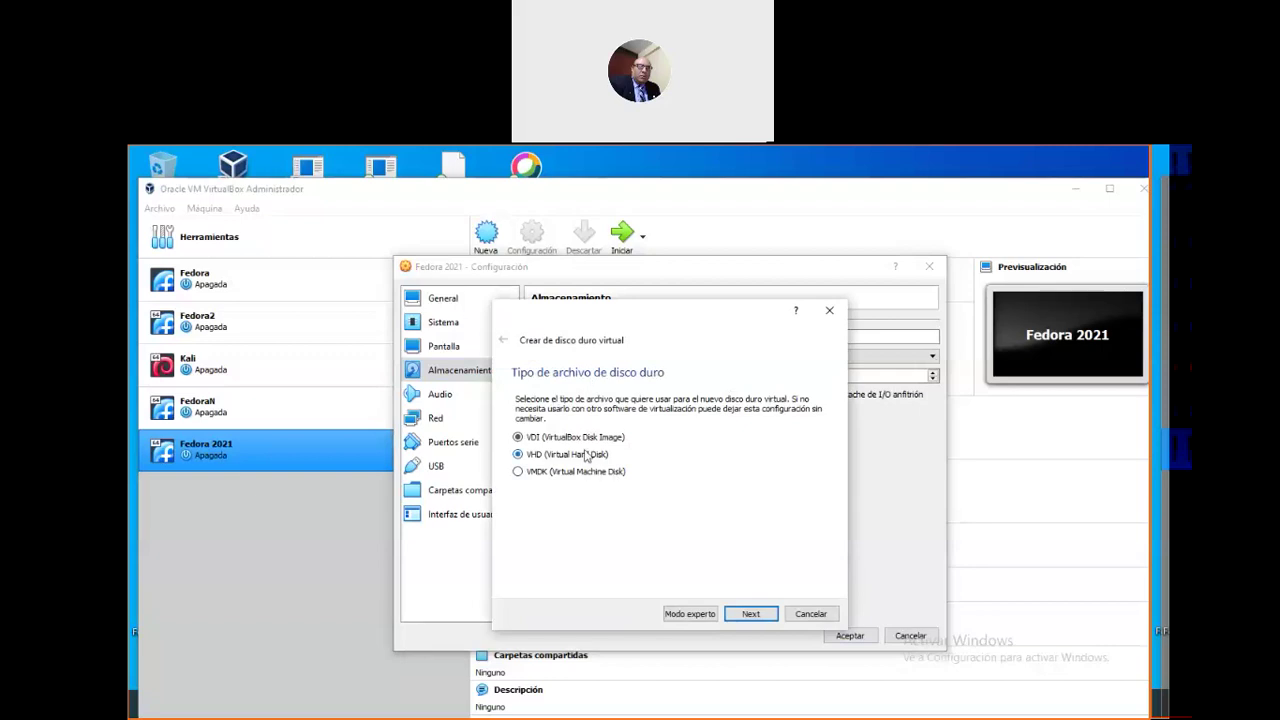
{"action": "left_click", "coordinate": [745, 614]}
{"action": "left_click", "coordinate": [745, 614]}
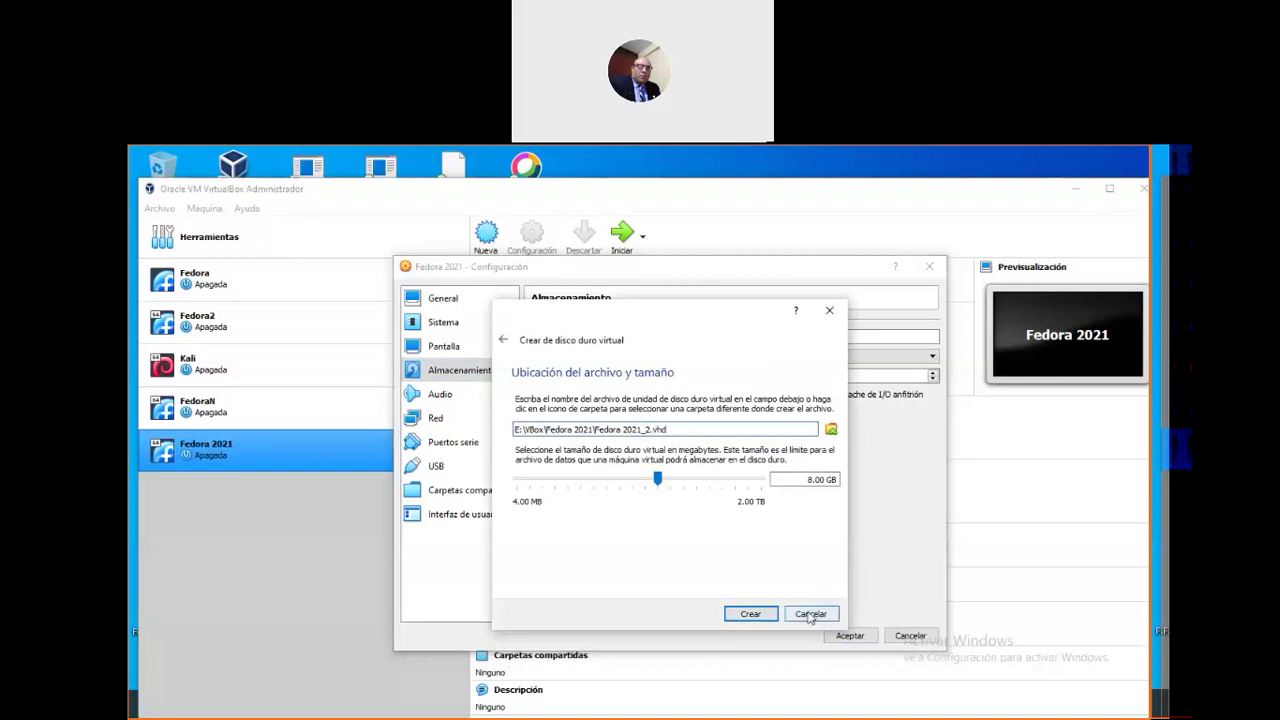
{"action": "key", "text": "super"}
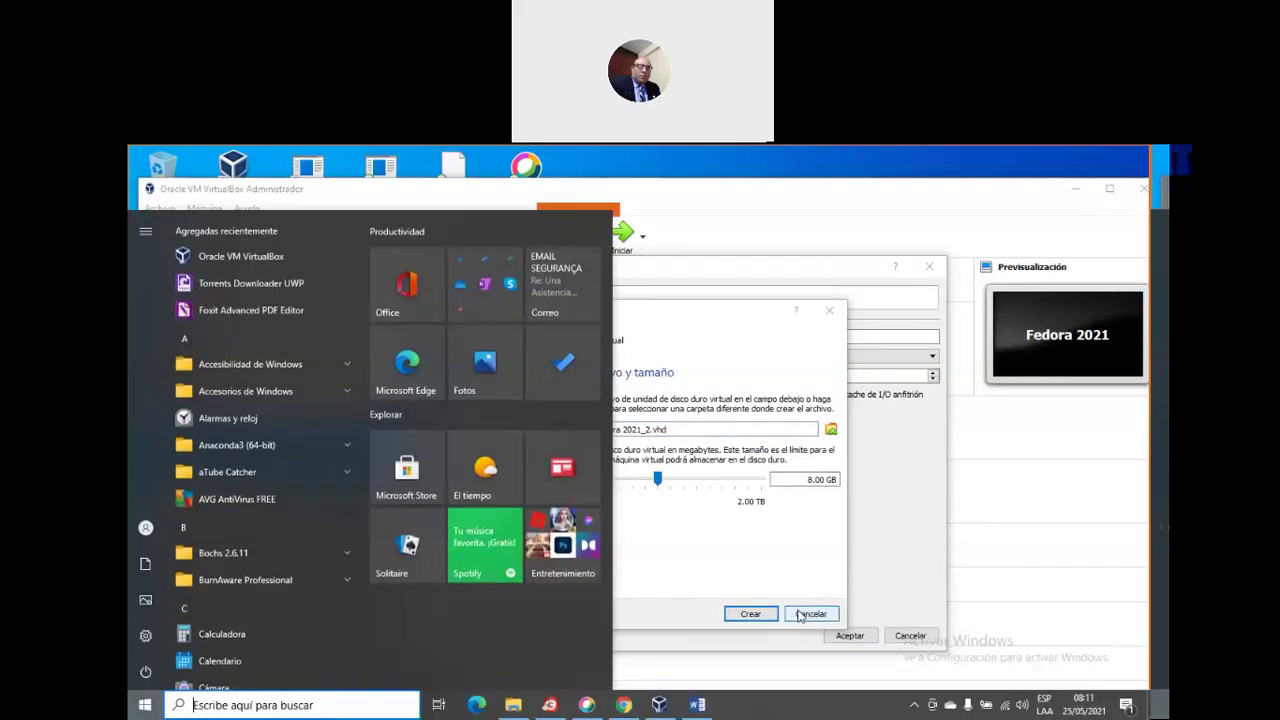
{"action": "key", "text": "Escape"}
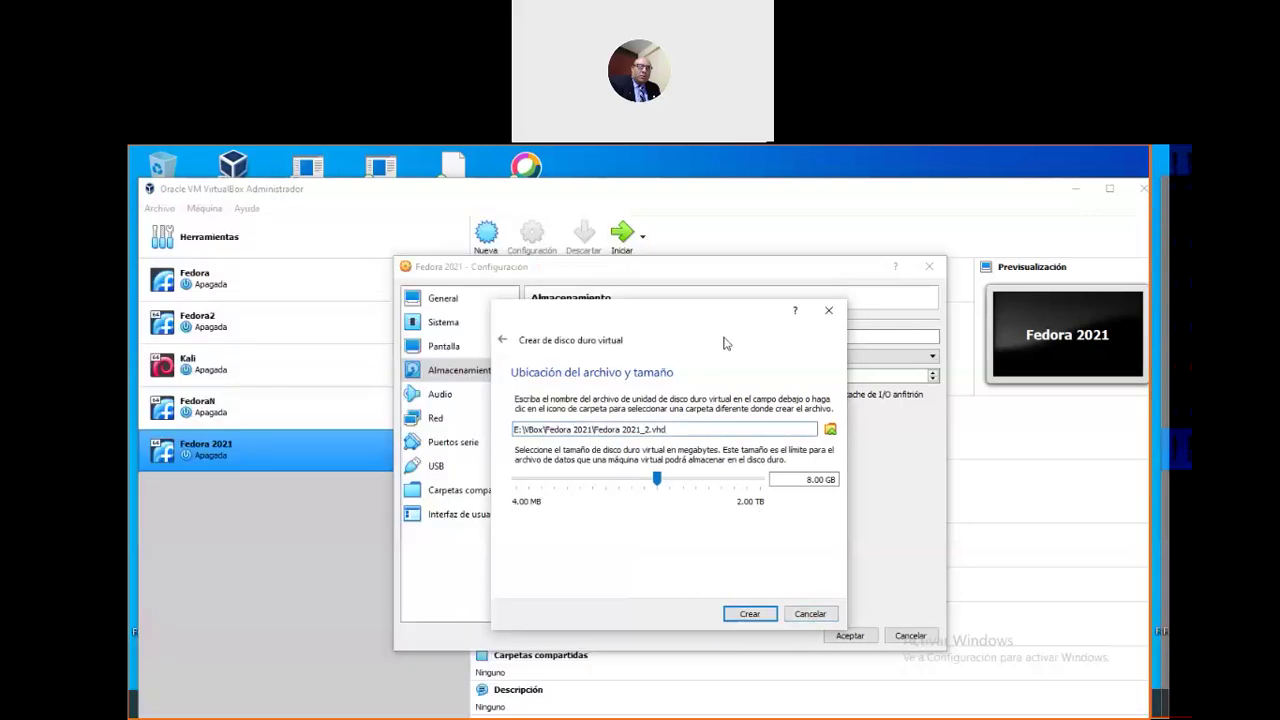
Switch to File Explorer and check the virtual disk files in the VBox\Fedora 2021 folder on drive E:, then close it
{"action": "key", "text": "super"}
{"action": "left_click", "coordinate": [514, 705]}
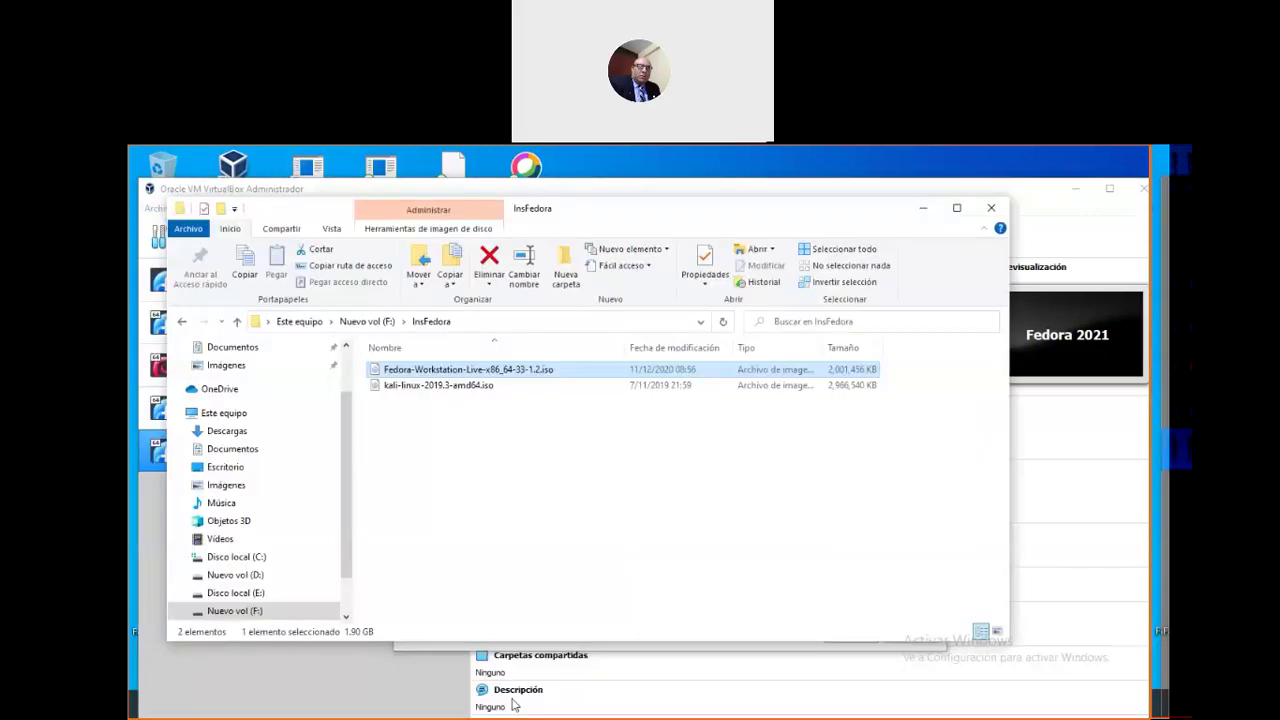
{"action": "left_click", "coordinate": [235, 593]}
{"action": "scroll", "coordinate": [535, 547], "scroll_direction": "down", "scroll_amount": 3}
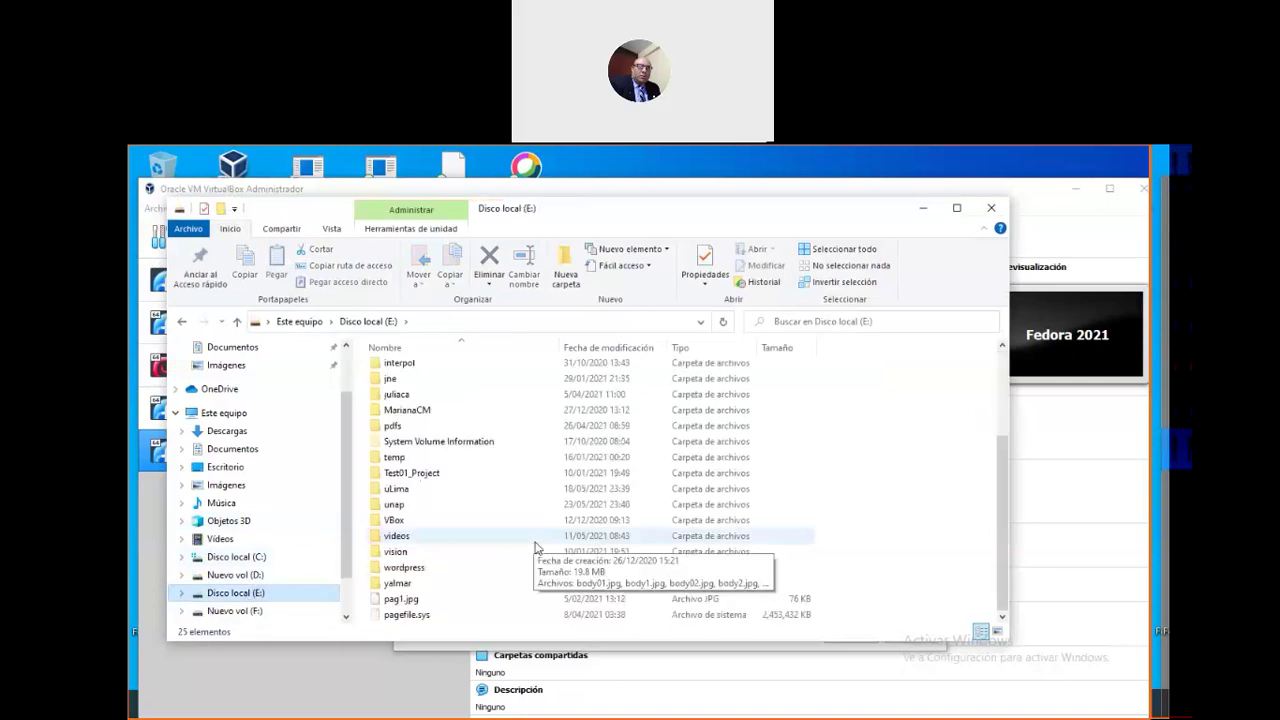
{"action": "double_click", "coordinate": [408, 520]}
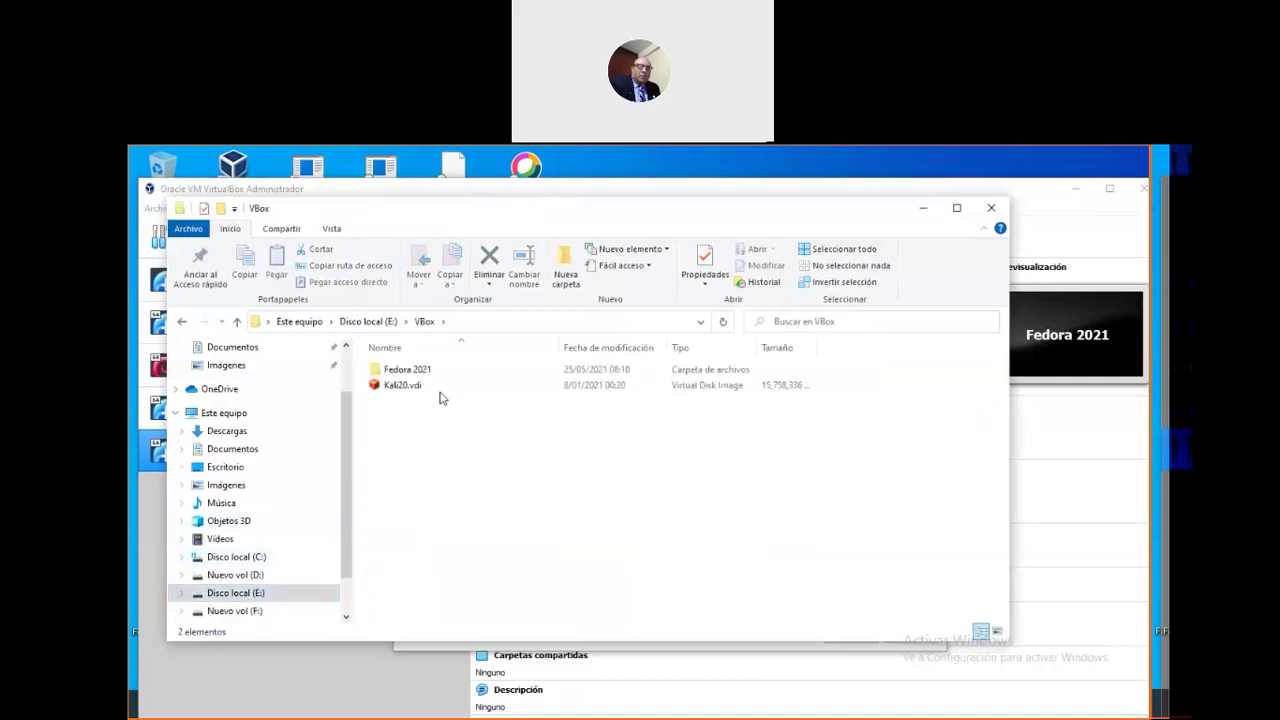
{"action": "double_click", "coordinate": [418, 369]}
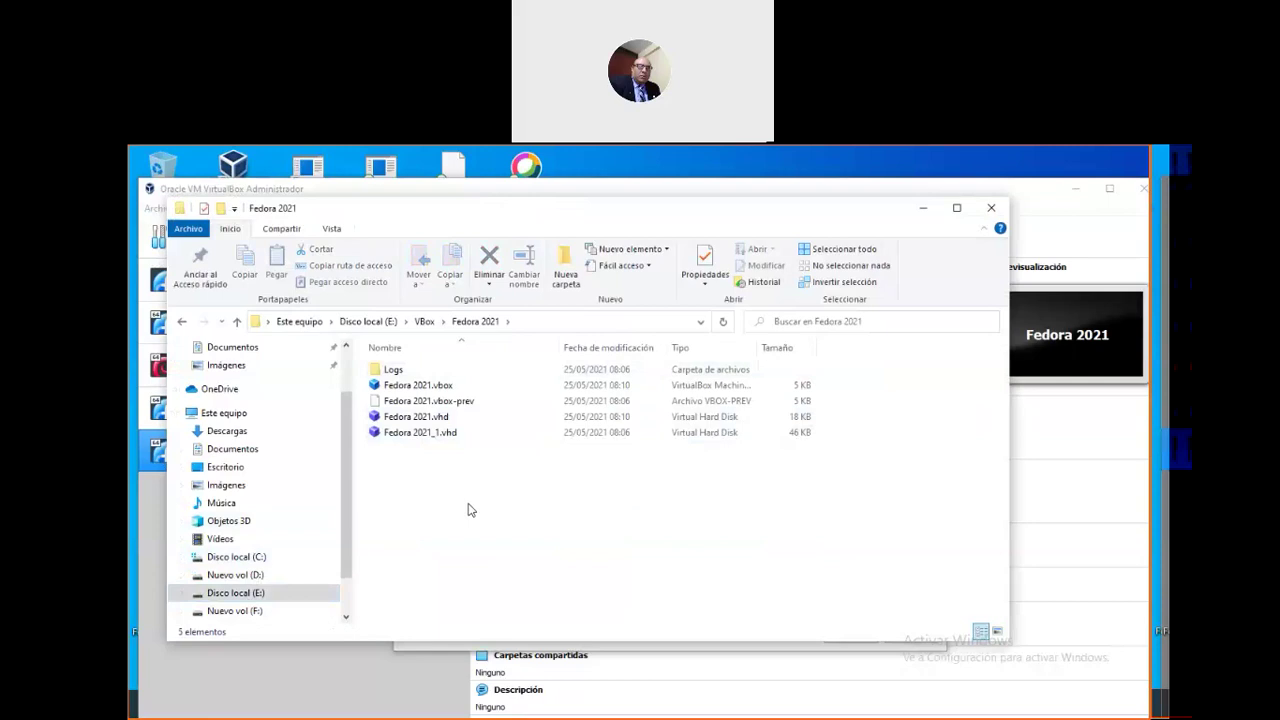
{"action": "left_click", "coordinate": [459, 436]}
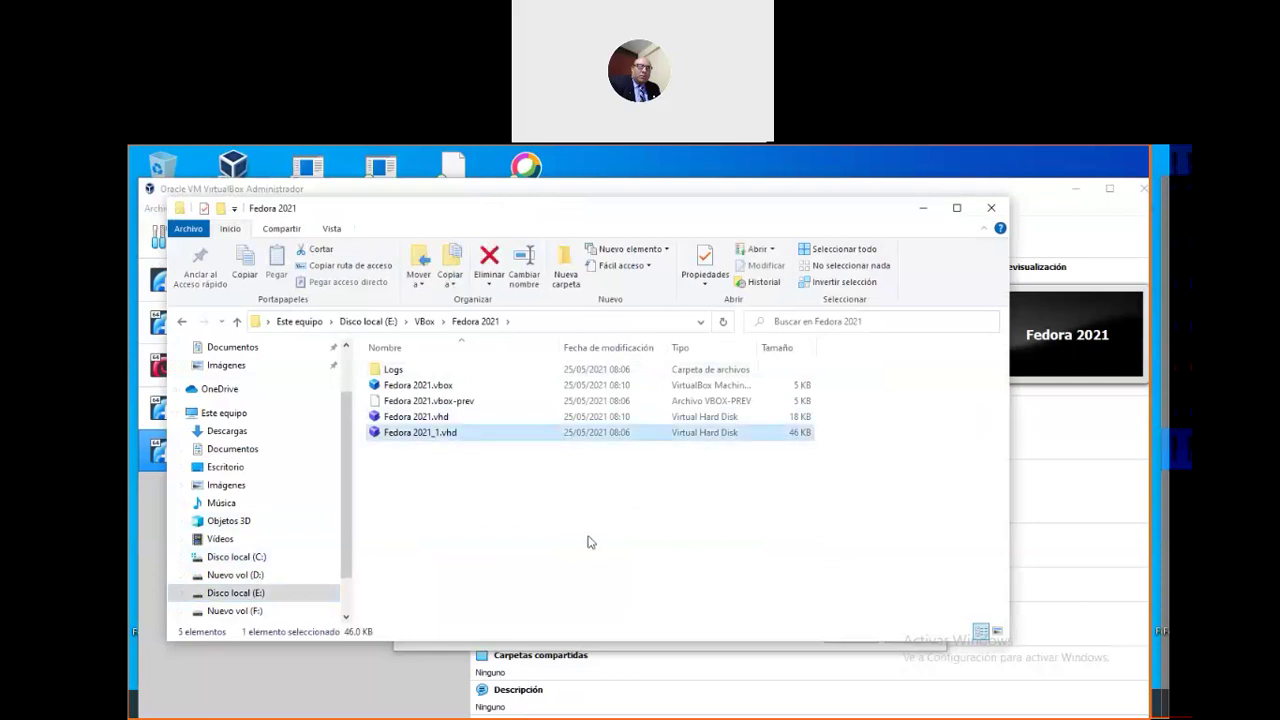
{"action": "left_click", "coordinate": [991, 207]}
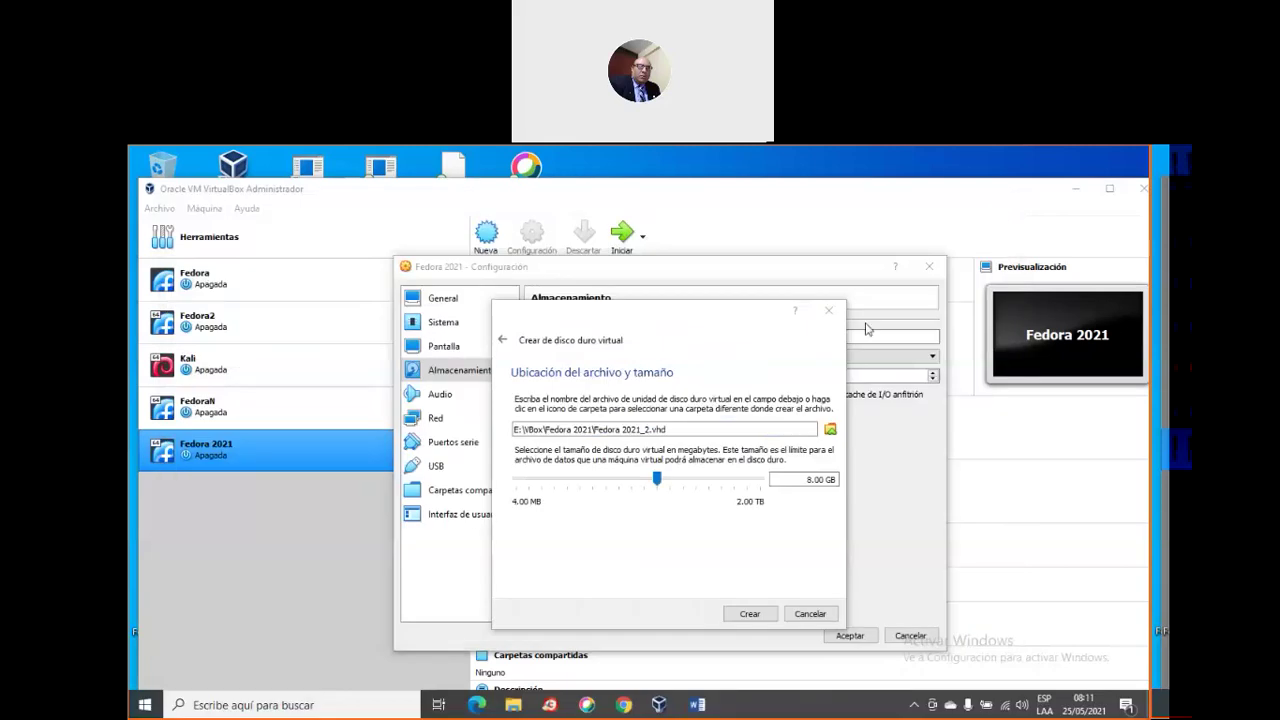
Cancel the new disk, attach the existing Fedora 2021_1.vhd to the SATA controller and accept the machine settings
{"action": "left_click", "coordinate": [828, 310]}
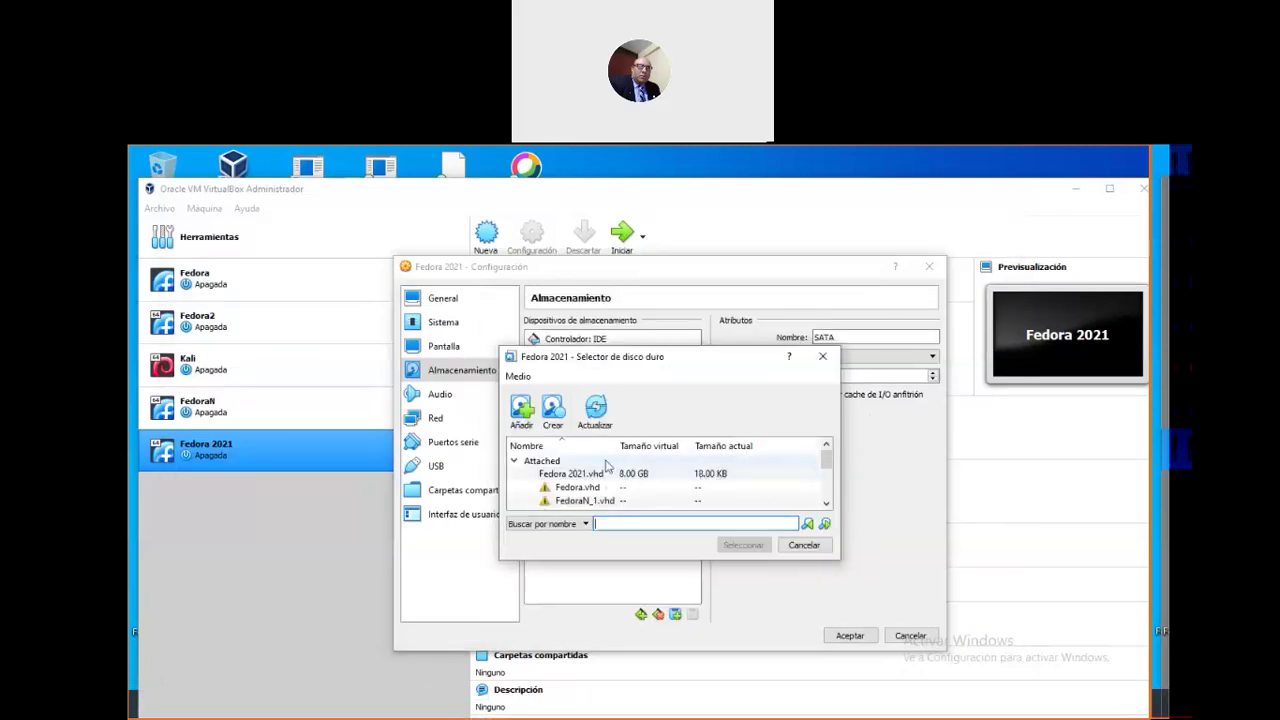
{"action": "left_click", "coordinate": [522, 410]}
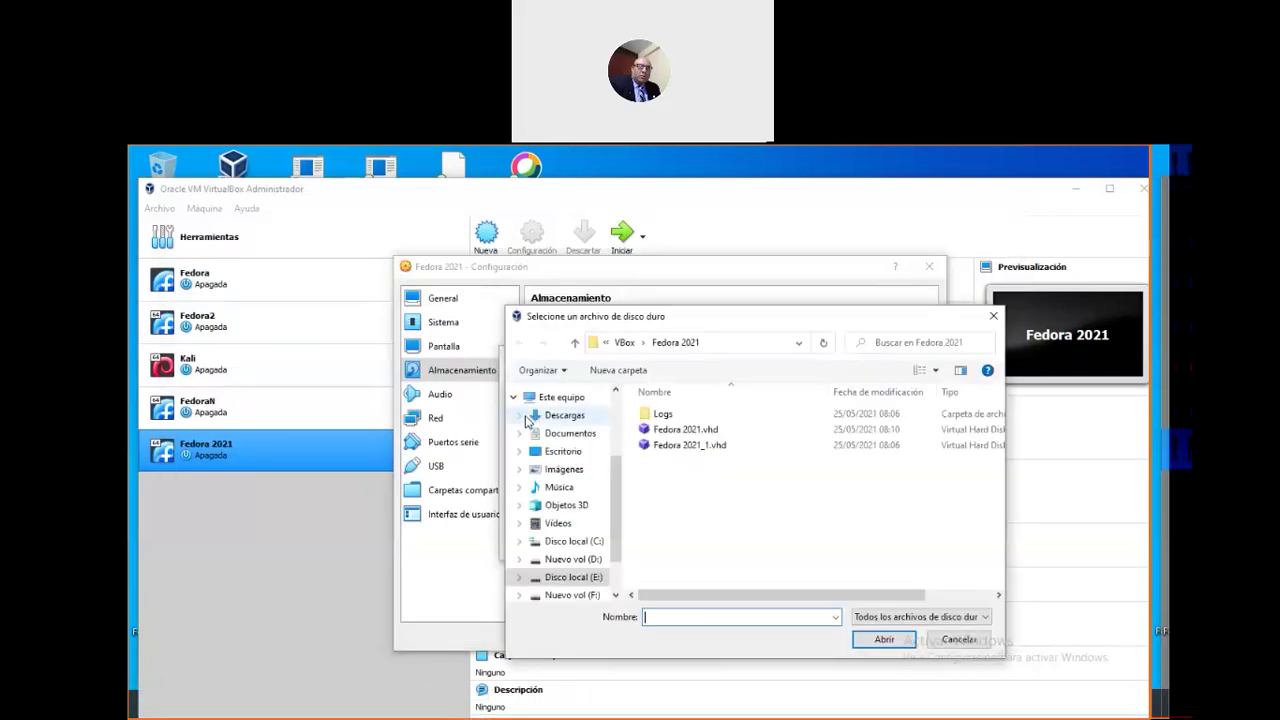
{"action": "left_click", "coordinate": [700, 445]}
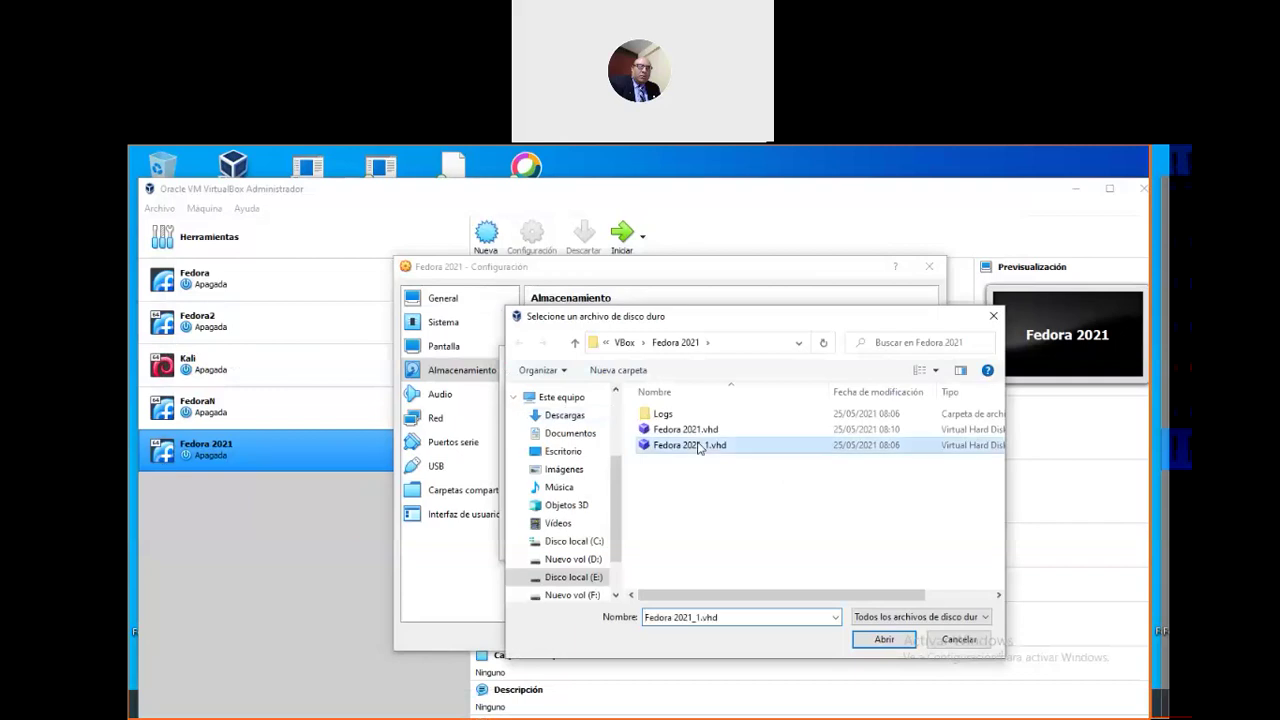
{"action": "left_click", "coordinate": [875, 638]}
{"action": "left_click", "coordinate": [740, 548]}
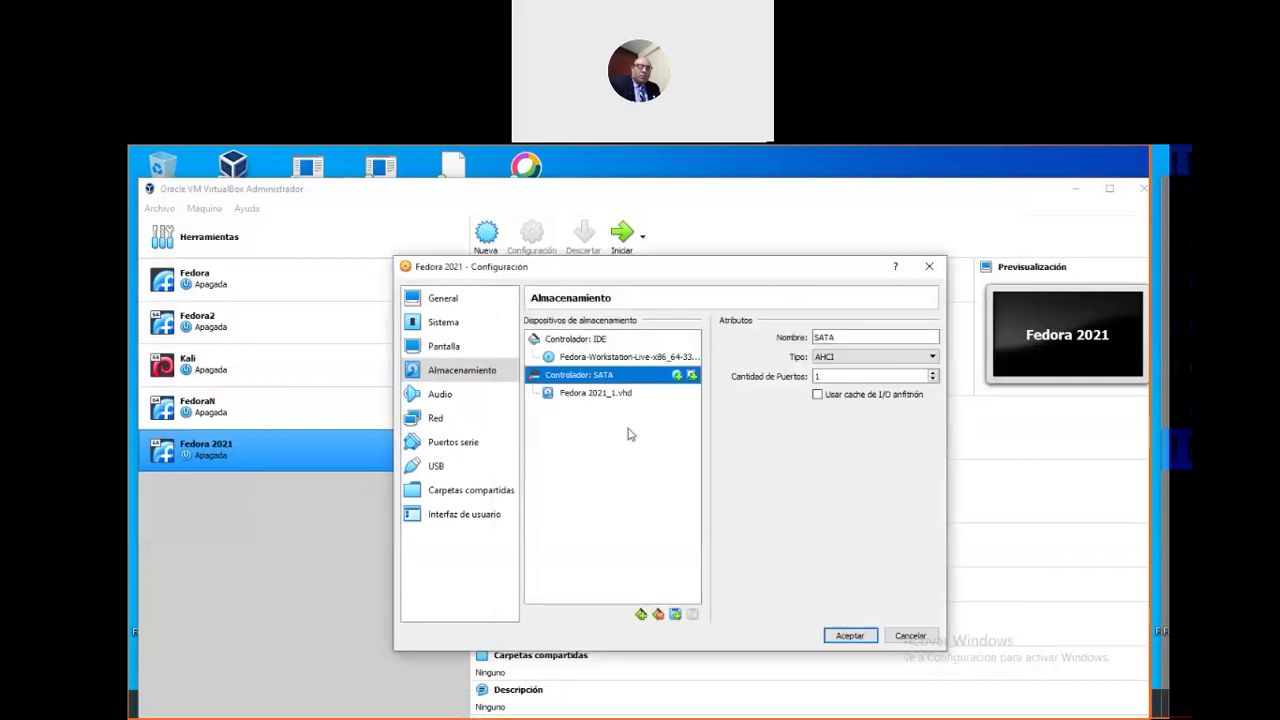
{"action": "left_click", "coordinate": [615, 397]}
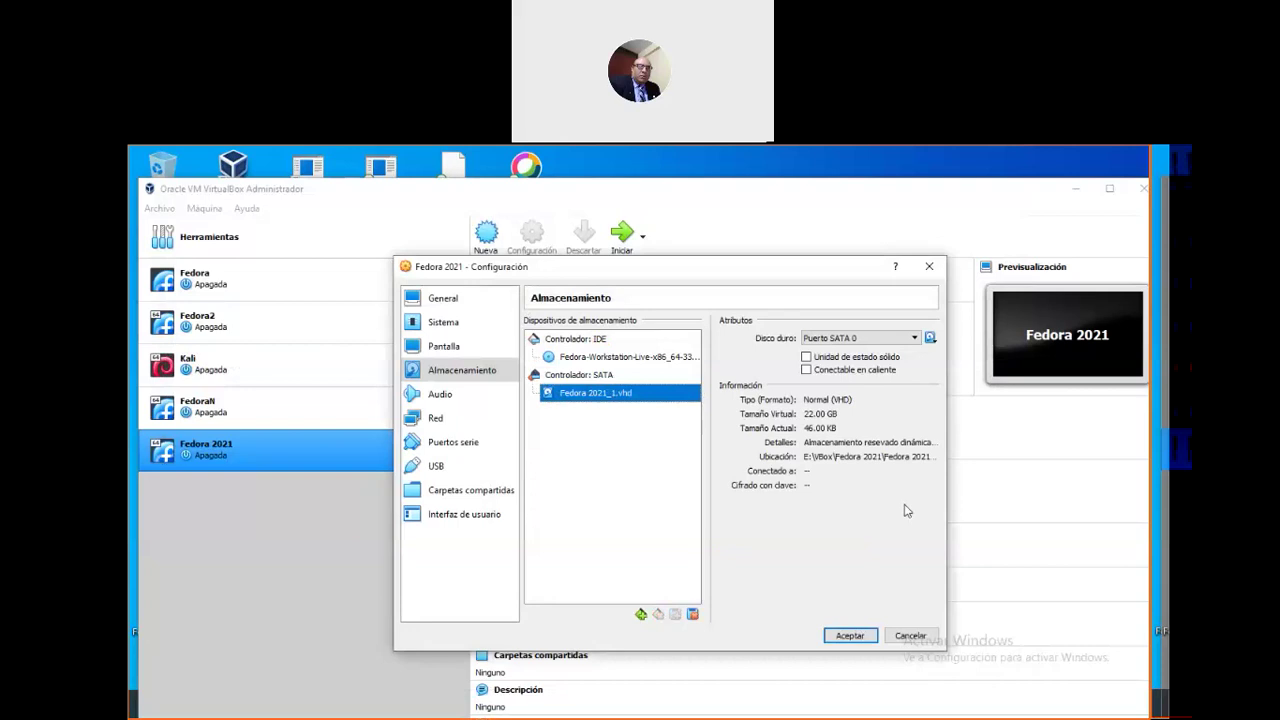
{"action": "left_click", "coordinate": [850, 636]}
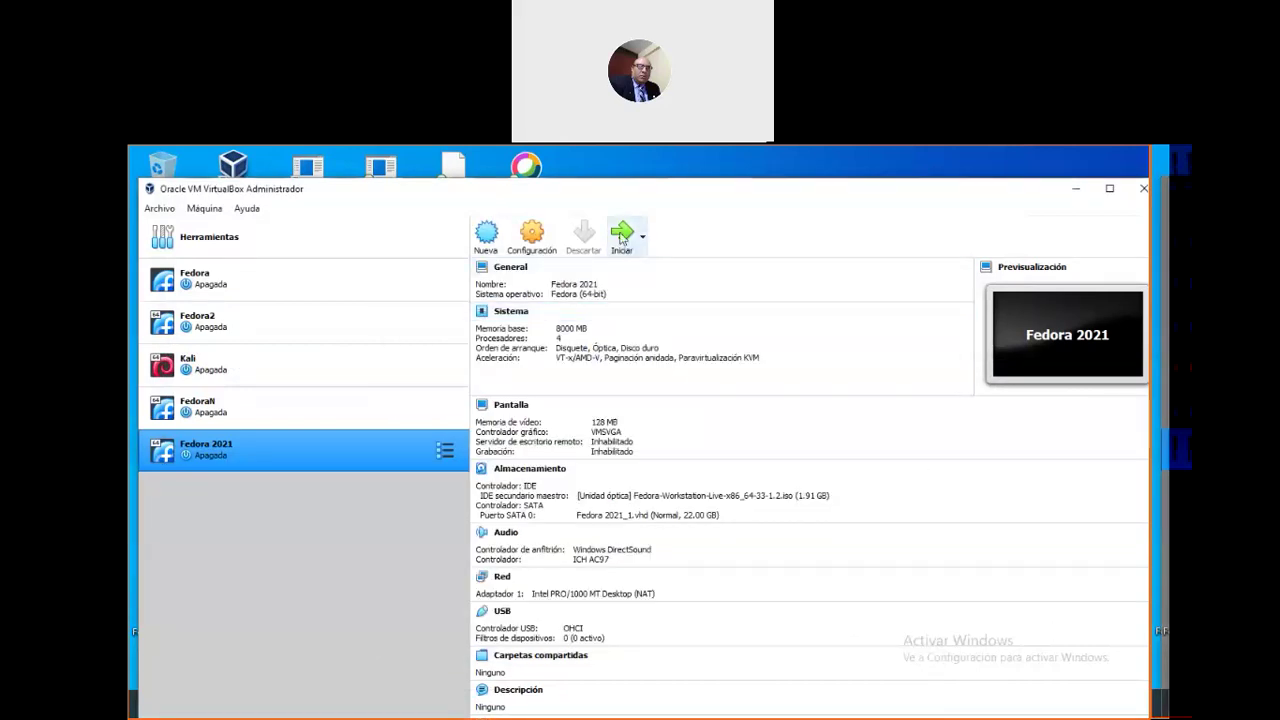
Start the Fedora 2021 machine with the replacement disk and boot the Start Fedora-Workstation-Live 33 entry, dismissing the notices
{"action": "left_click", "coordinate": [621, 237]}
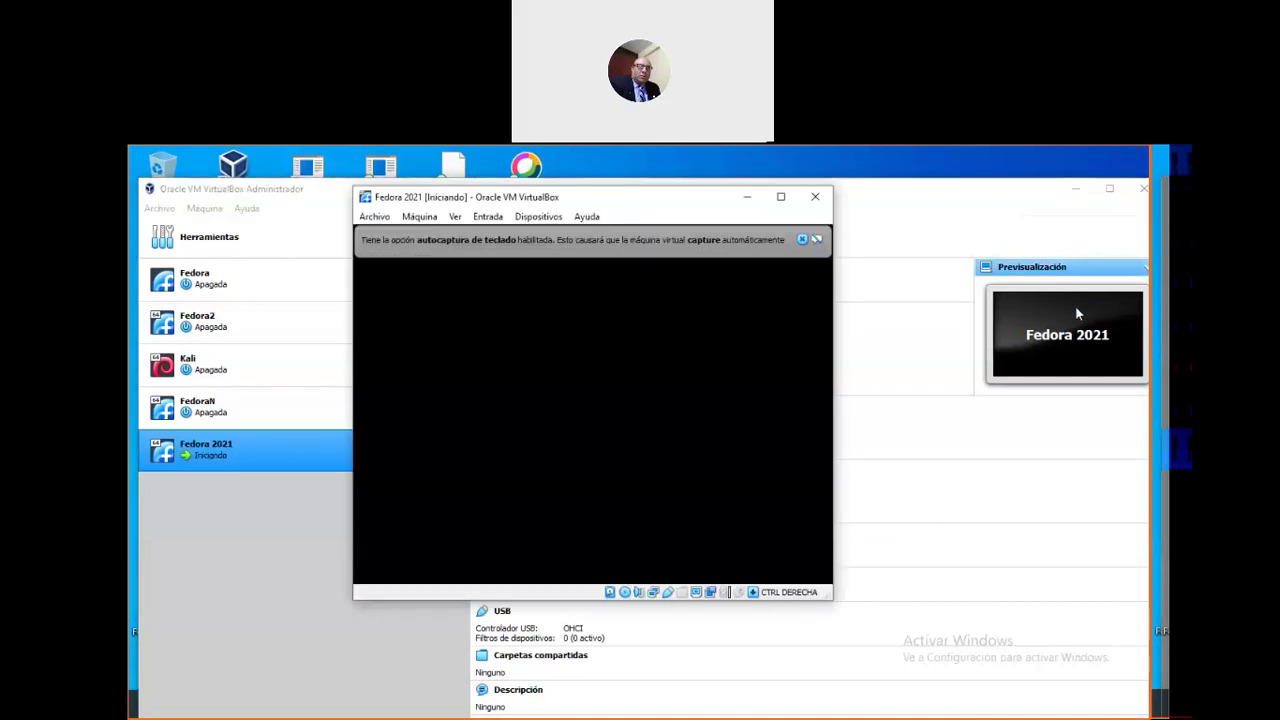
{"action": "left_click", "coordinate": [801, 240]}
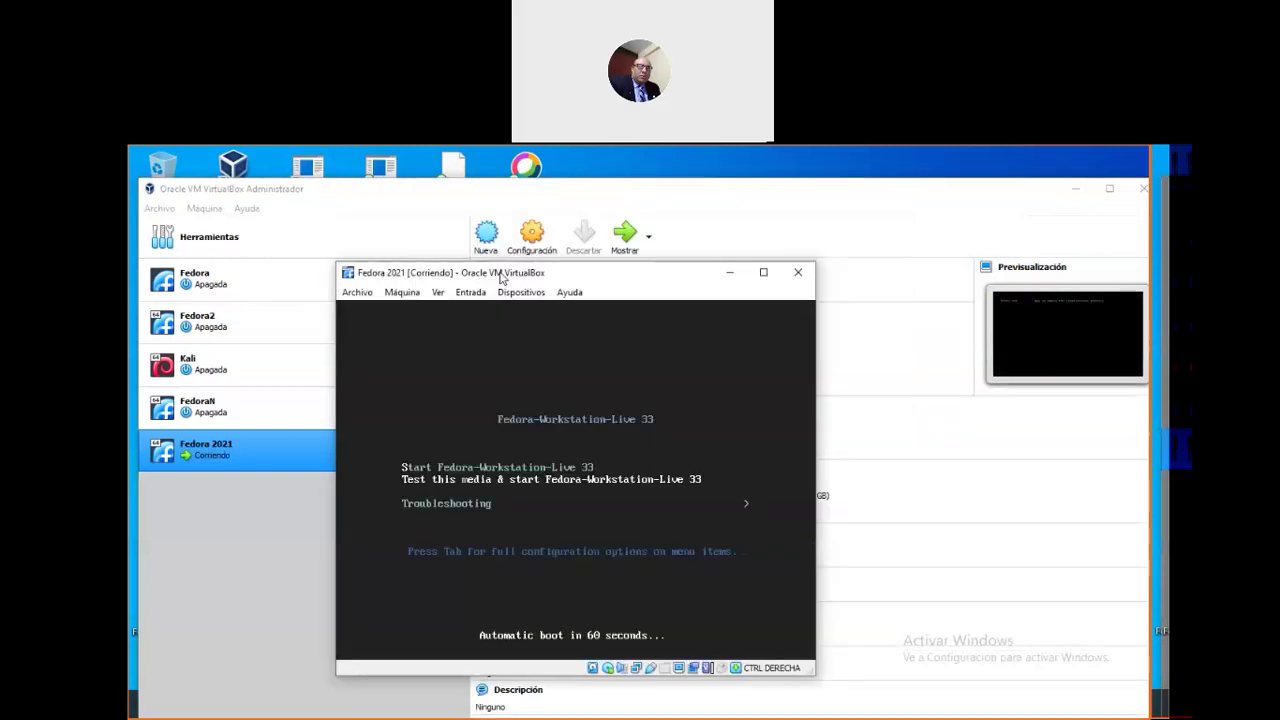
{"action": "left_click", "coordinate": [656, 397]}
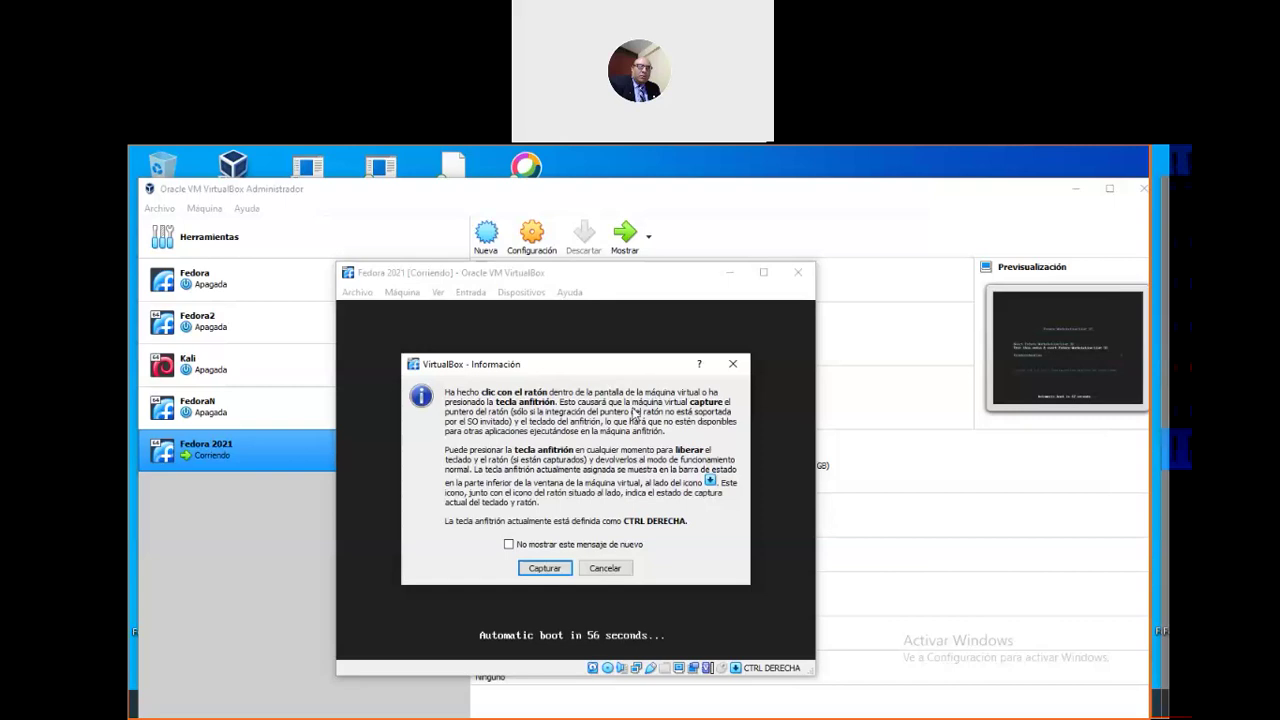
{"action": "left_click", "coordinate": [545, 568]}
{"action": "key", "text": "Up"}
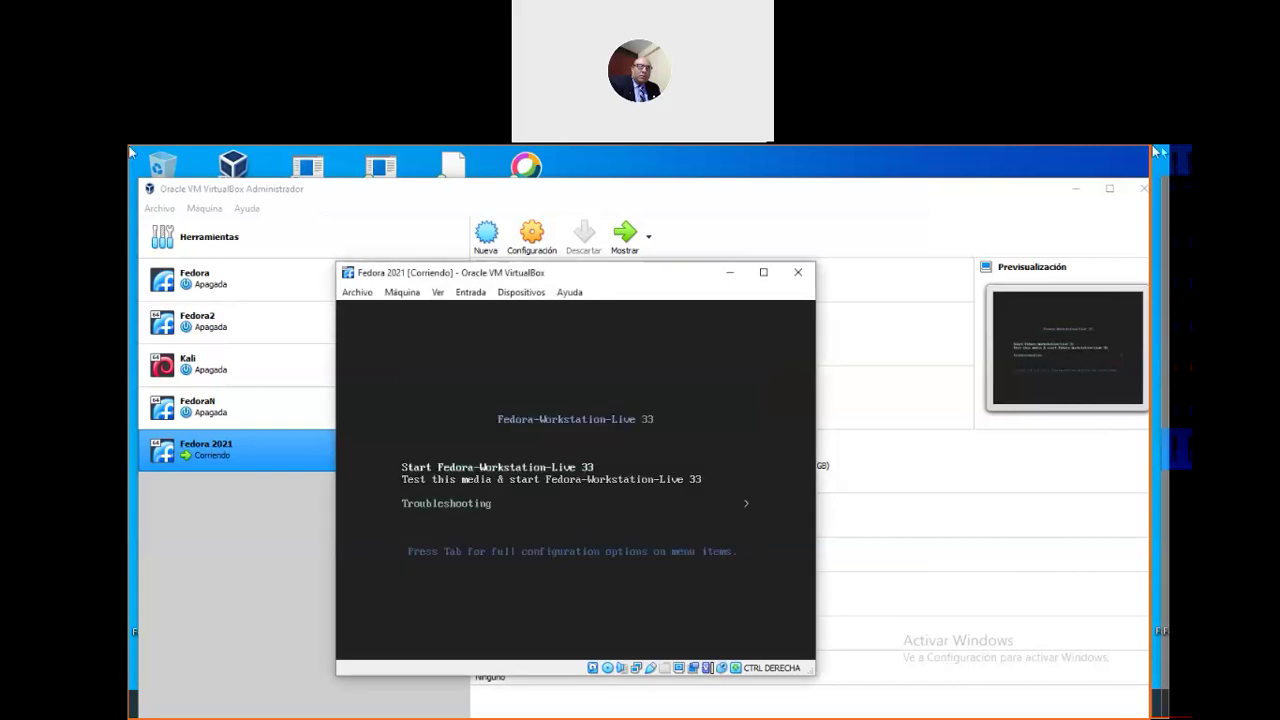
{"action": "key", "text": "Return"}
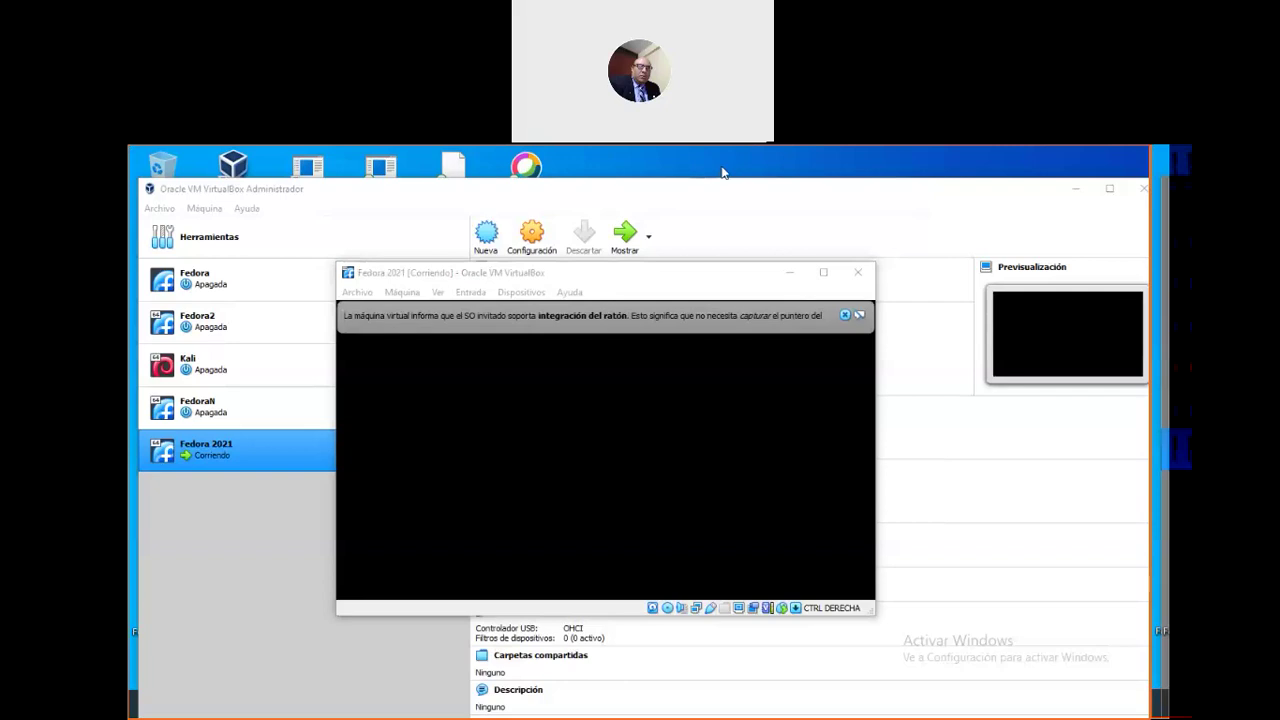
{"action": "left_click", "coordinate": [845, 315]}
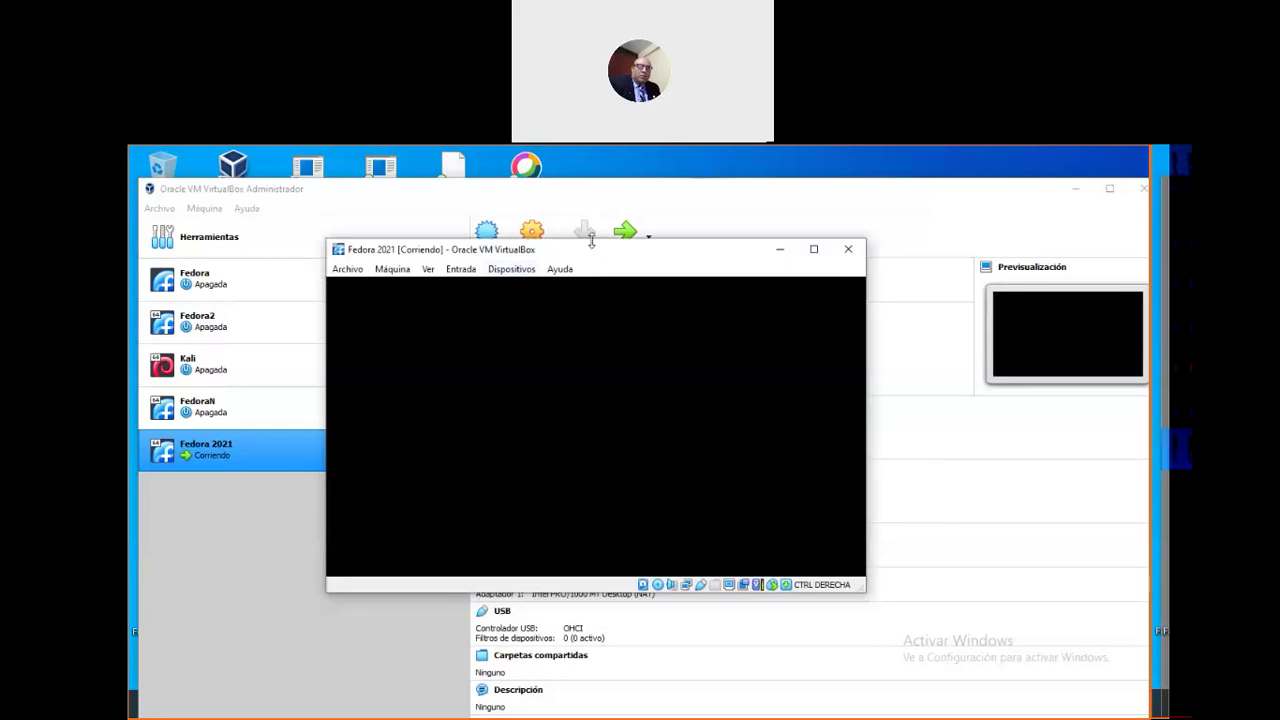
Reposition and enlarge the Fedora 2021 machine window and switch it to Ajustado (scaled) mode
{"action": "left_click_drag", "start_coordinate": [603, 255], "coordinate": [580, 207]}
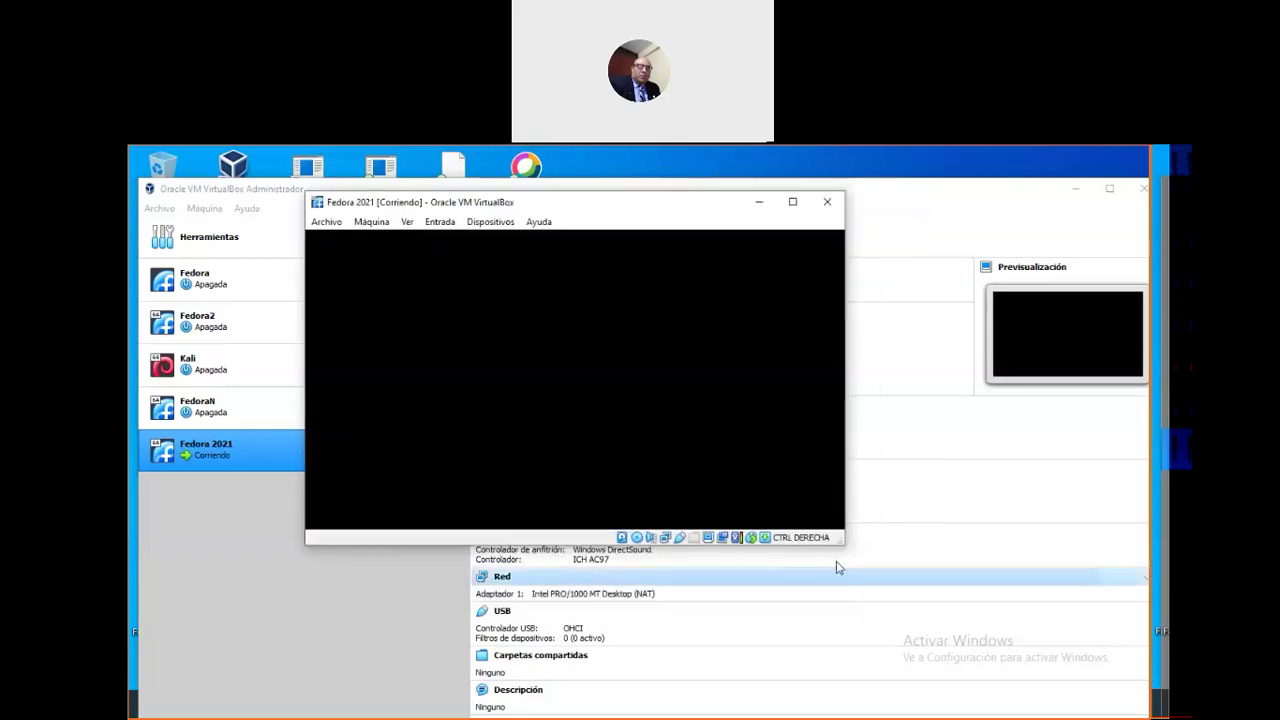
{"action": "left_click_drag", "start_coordinate": [838, 543], "coordinate": [1022, 688]}
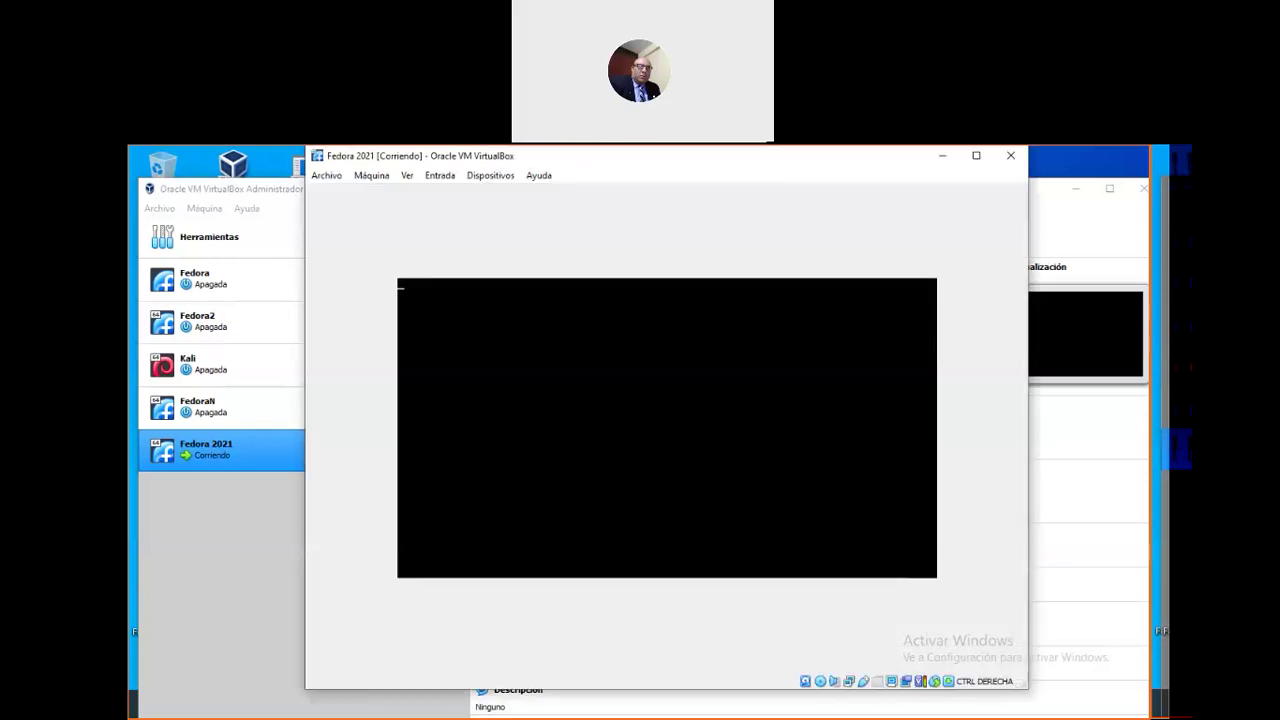
{"action": "left_click", "coordinate": [407, 177]}
{"action": "left_click", "coordinate": [445, 227]}
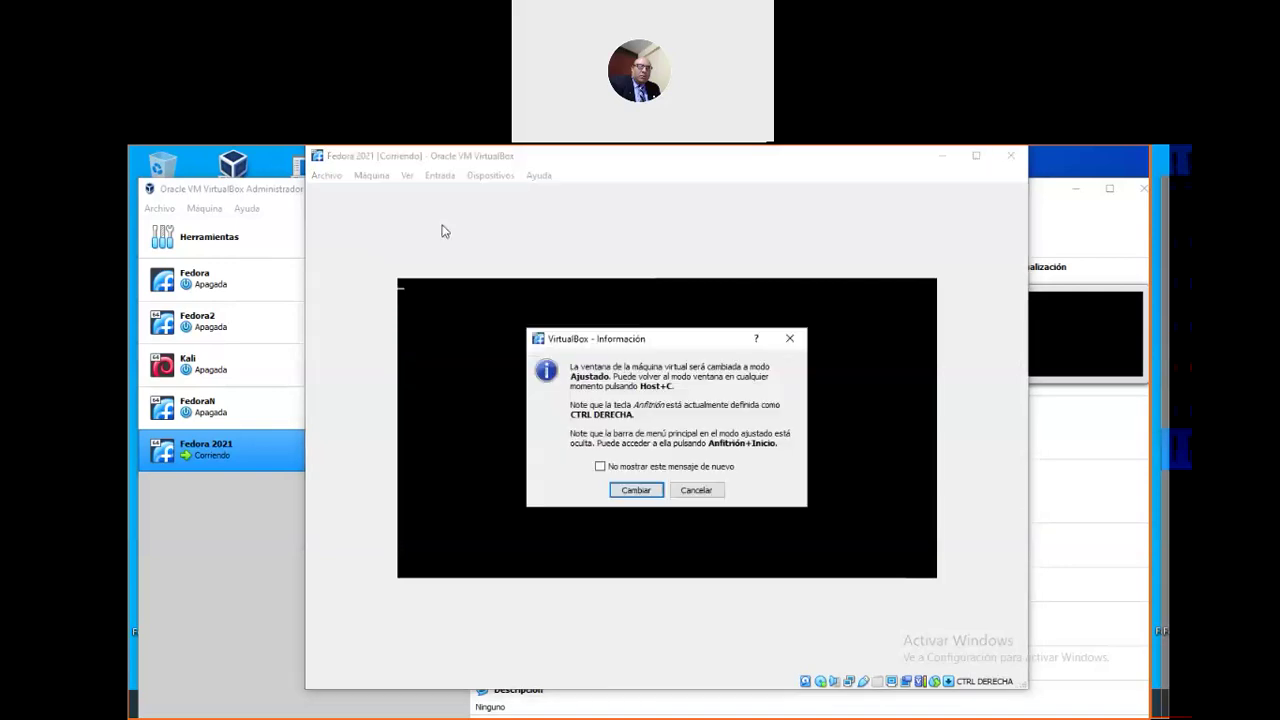
{"action": "left_click", "coordinate": [658, 494]}
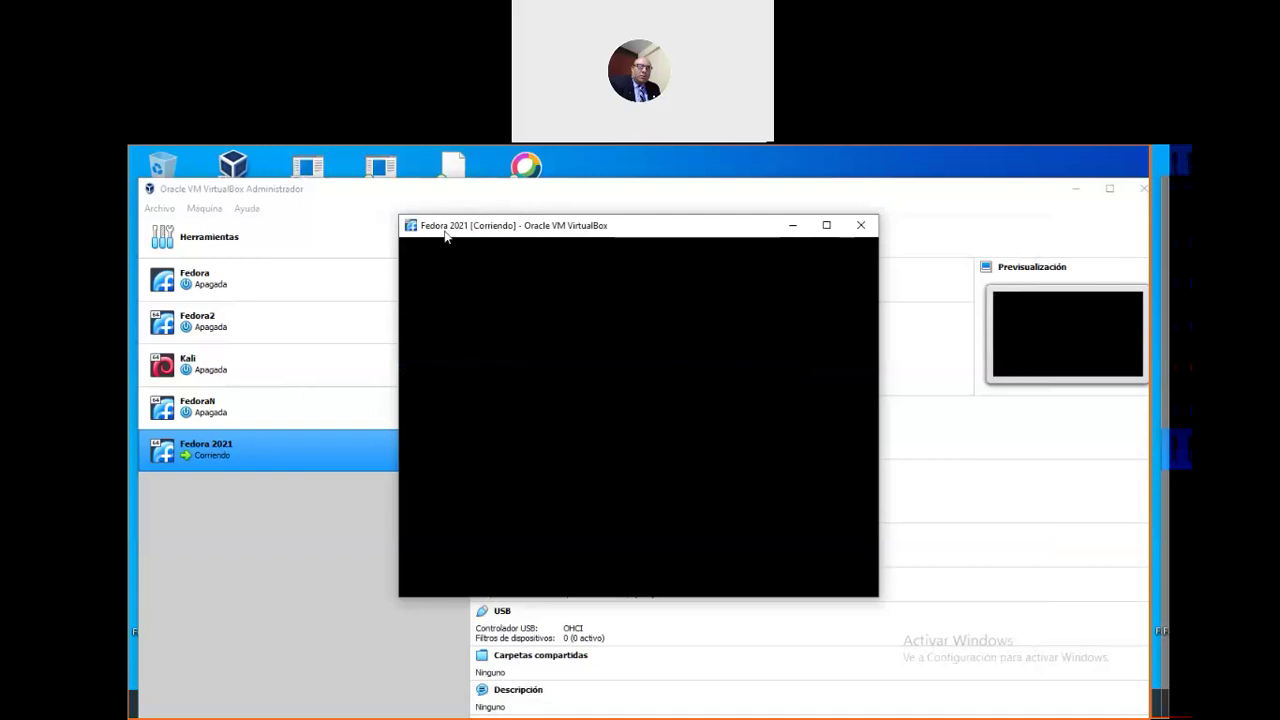
{"action": "left_click", "coordinate": [411, 226]}
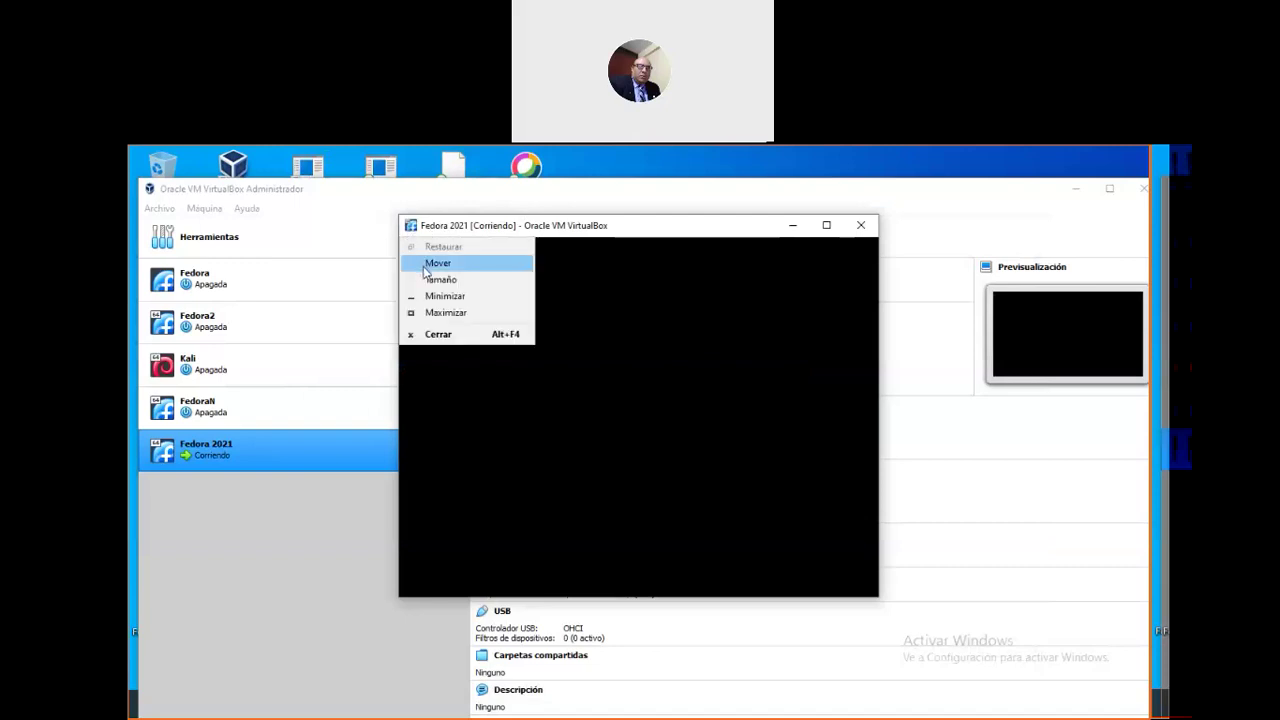
{"action": "left_click", "coordinate": [691, 230]}
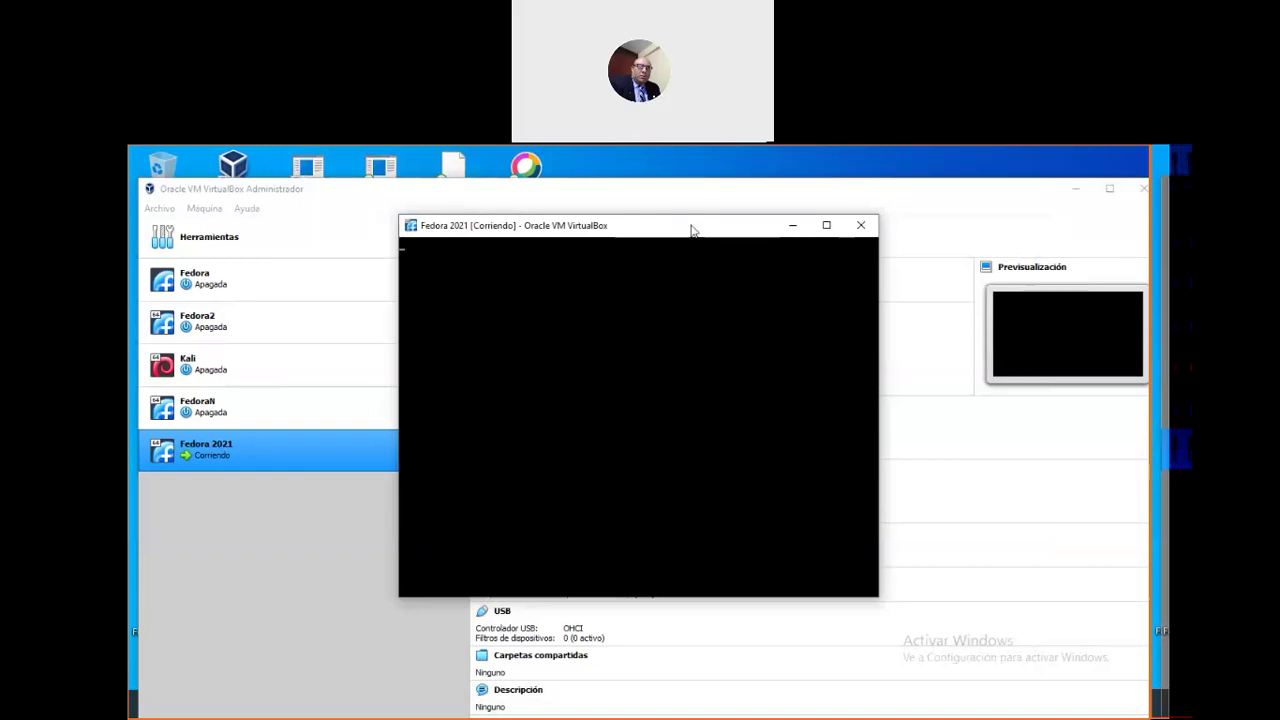
{"action": "left_click", "coordinate": [826, 225]}
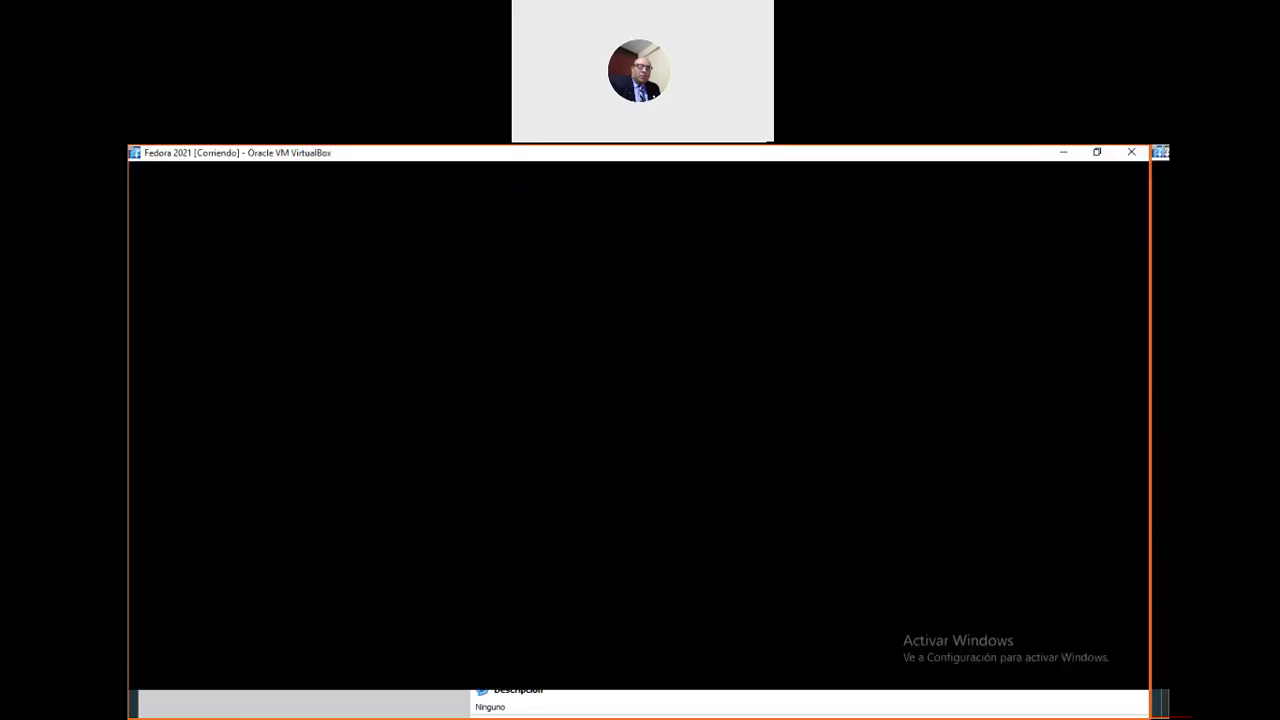
{"action": "left_click", "coordinate": [1097, 152]}
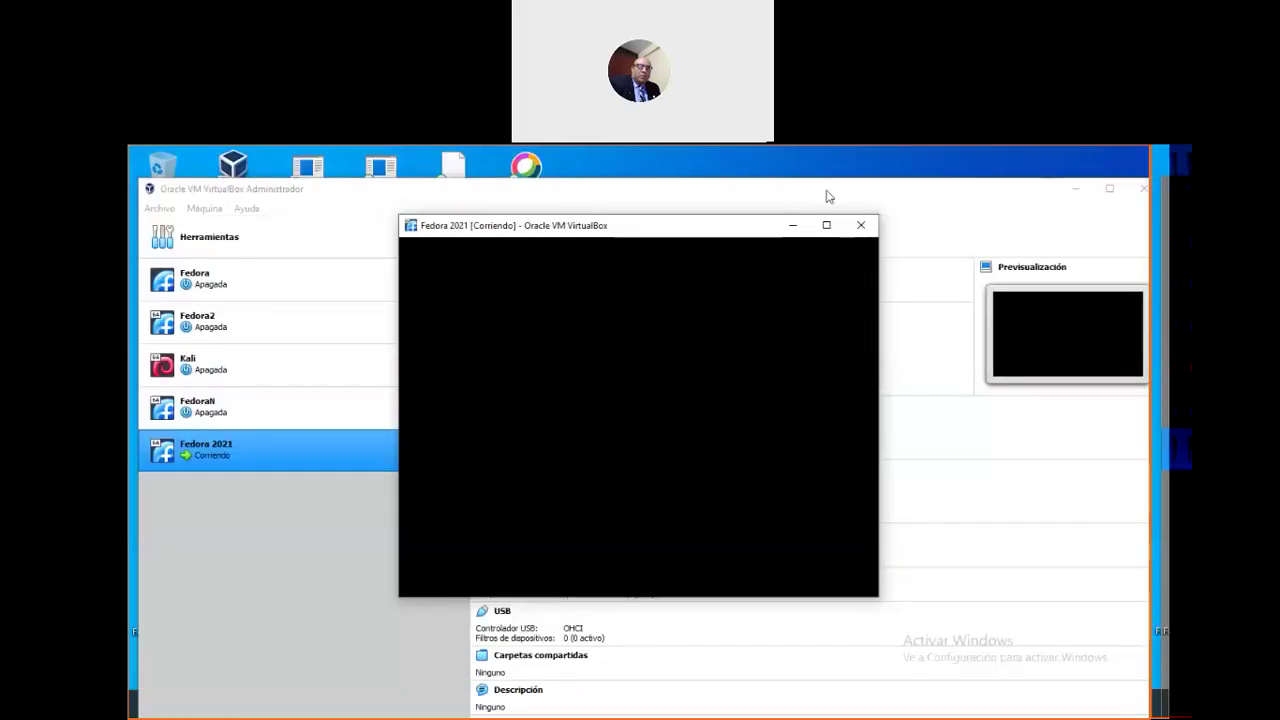
{"action": "left_click", "coordinate": [413, 226]}
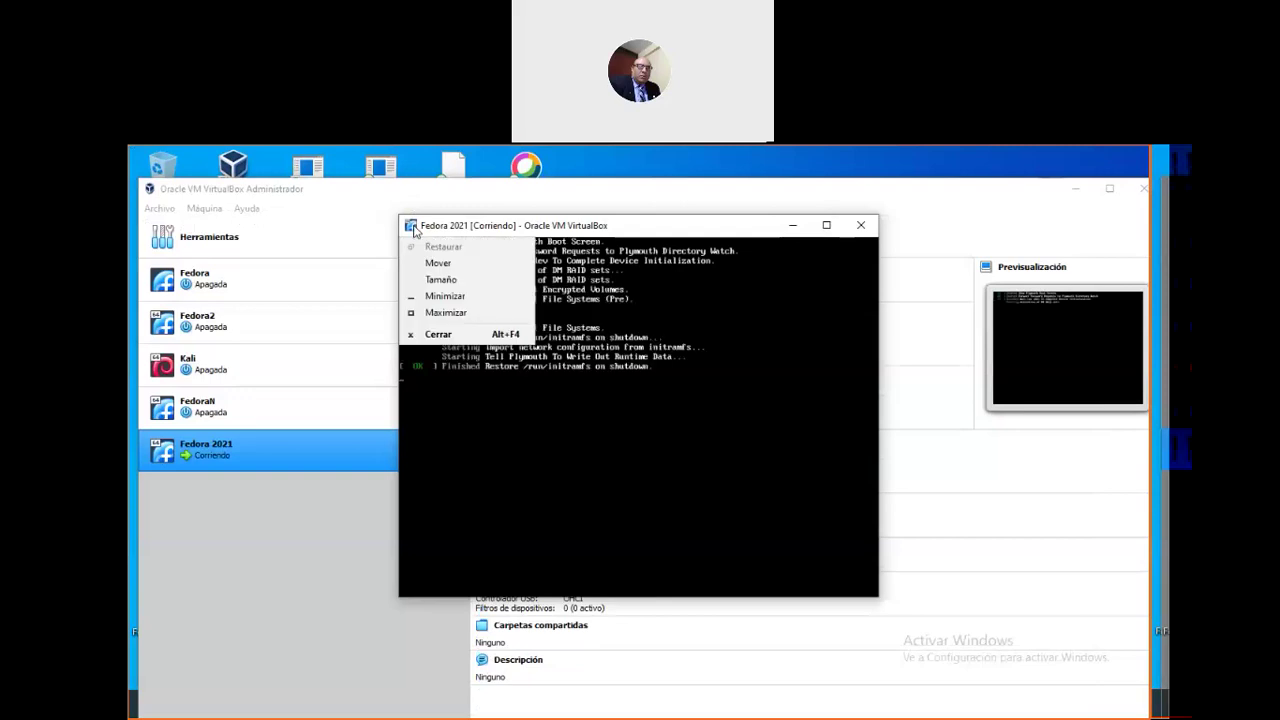
Maximize the Fedora 2021 machine window
{"action": "left_click", "coordinate": [609, 227]}
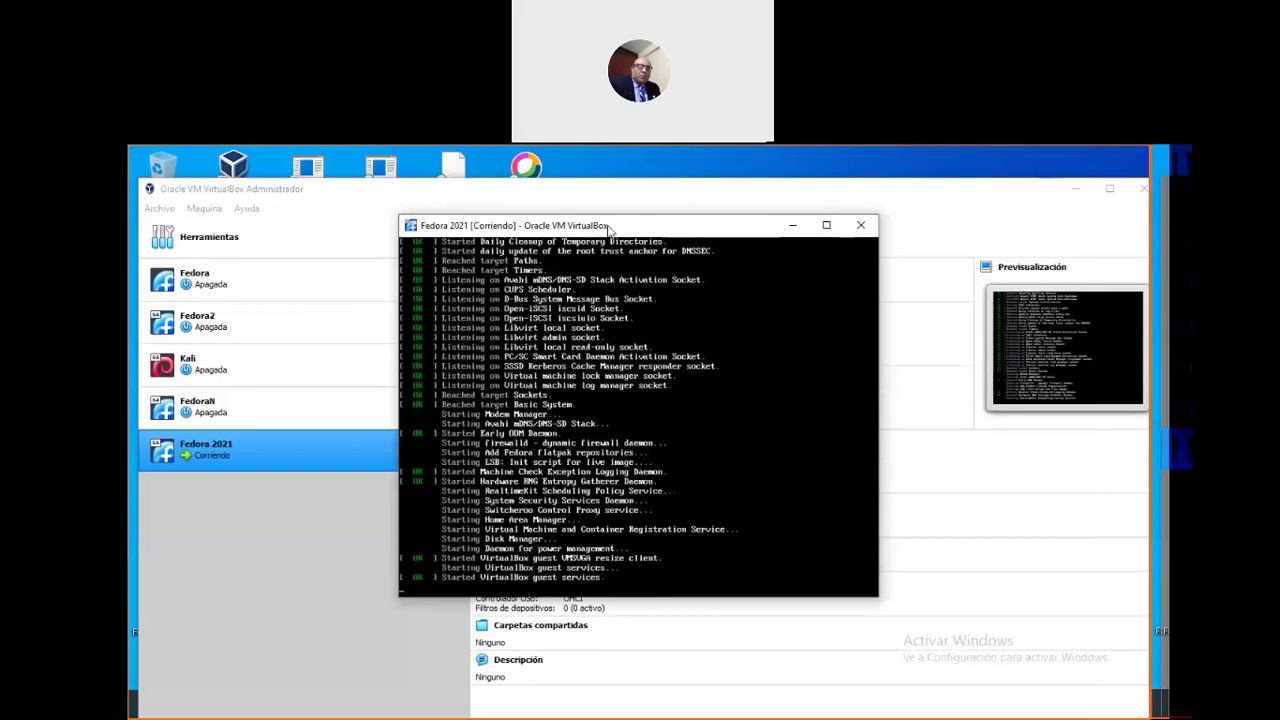
{"action": "left_click", "coordinate": [411, 227]}
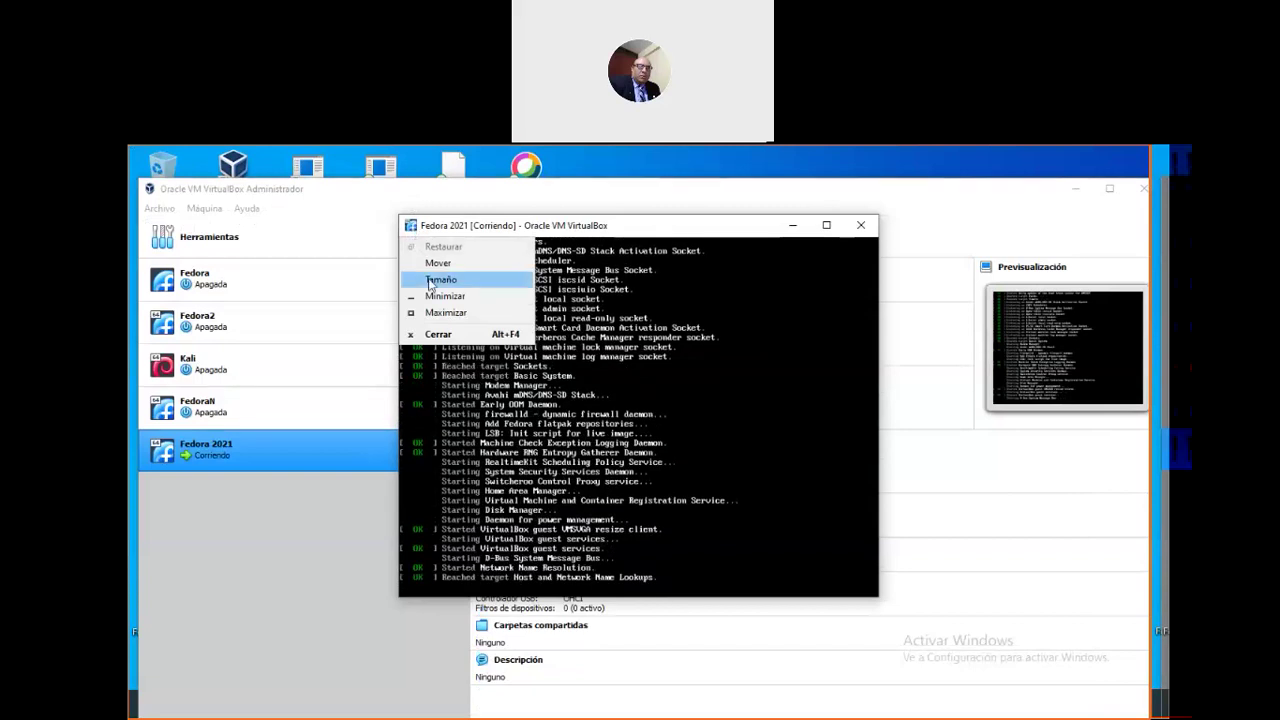
{"action": "left_click", "coordinate": [668, 232]}
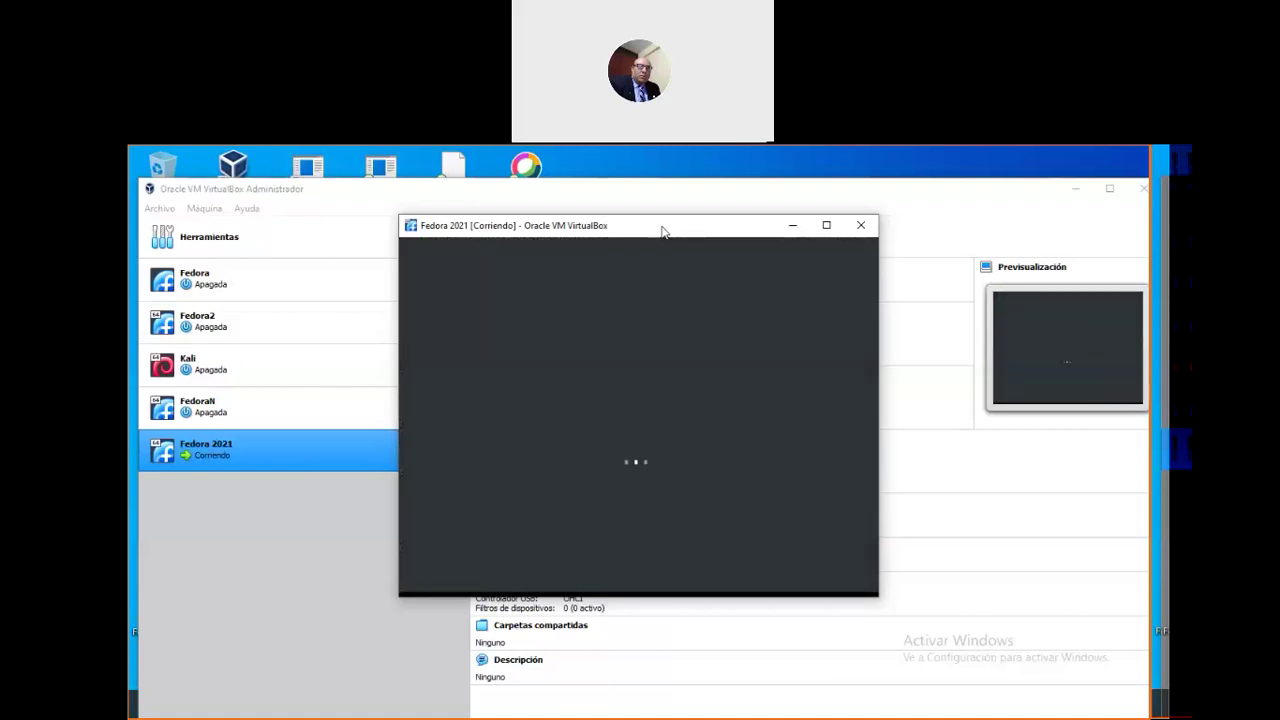
{"action": "left_click", "coordinate": [411, 226]}
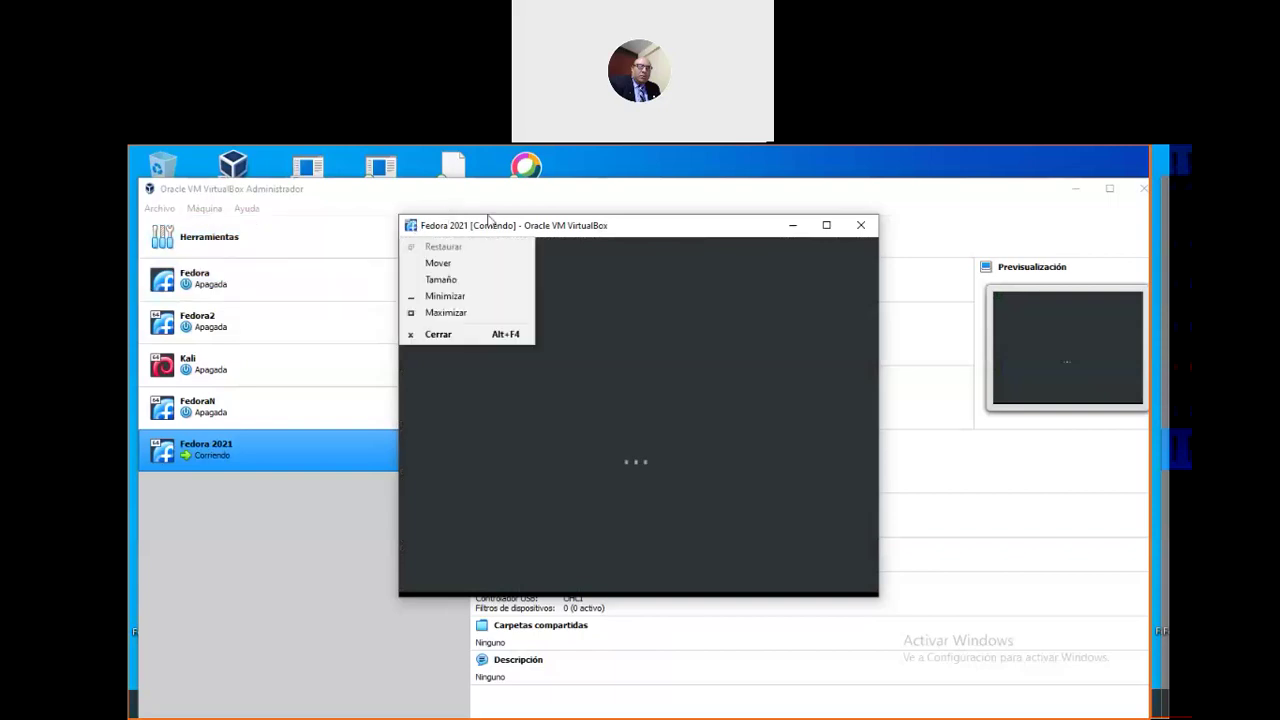
{"action": "double_click", "coordinate": [558, 232]}
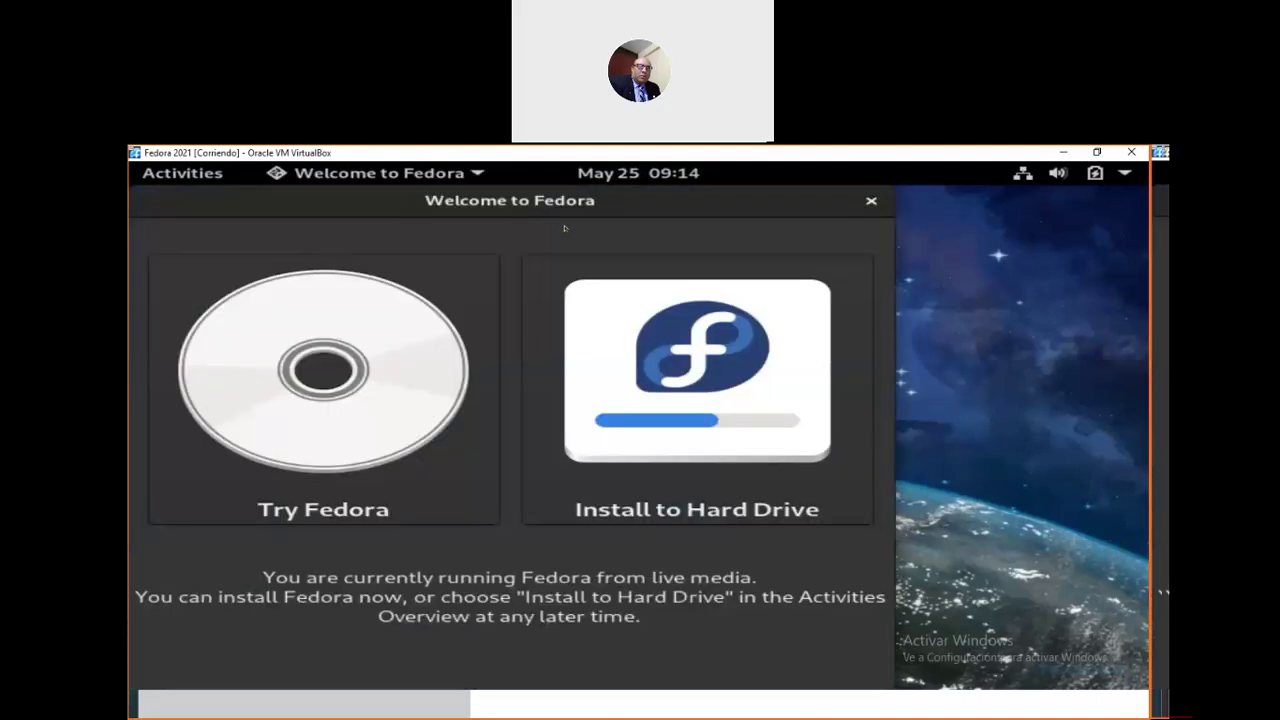
Launch Install to Hard Drive and accept Español (Perú) as the installation language
{"action": "left_click", "coordinate": [706, 392]}
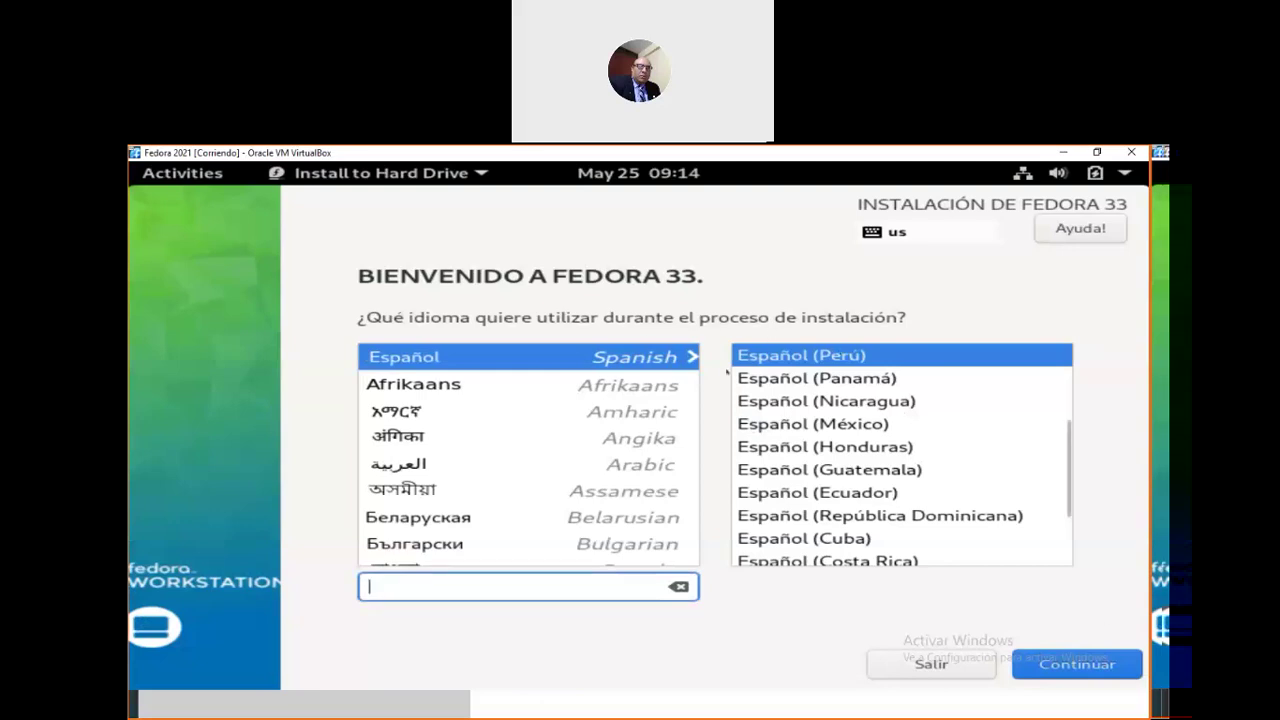
{"action": "left_click", "coordinate": [1053, 659]}
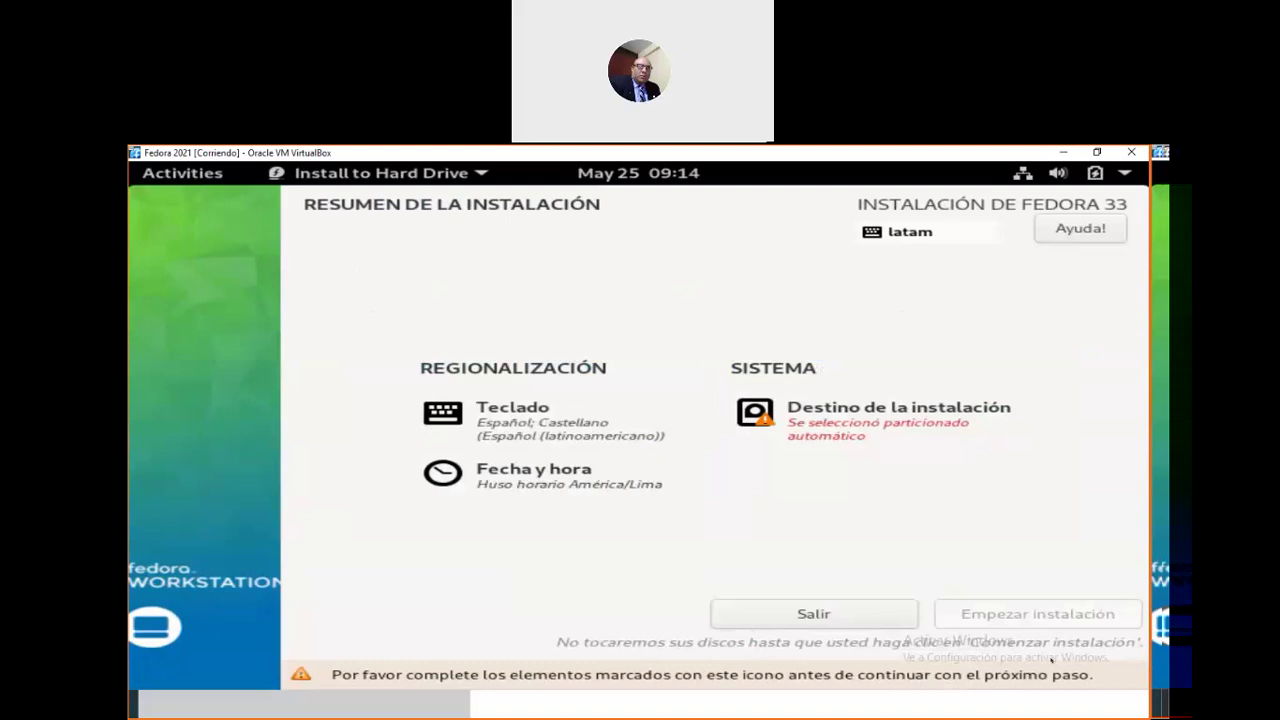
In the installation destination, keep ATA VBOX HARDDISK selected, set the storage configuration to Personalizada and proceed to manual partitioning
{"action": "left_click", "coordinate": [889, 407]}
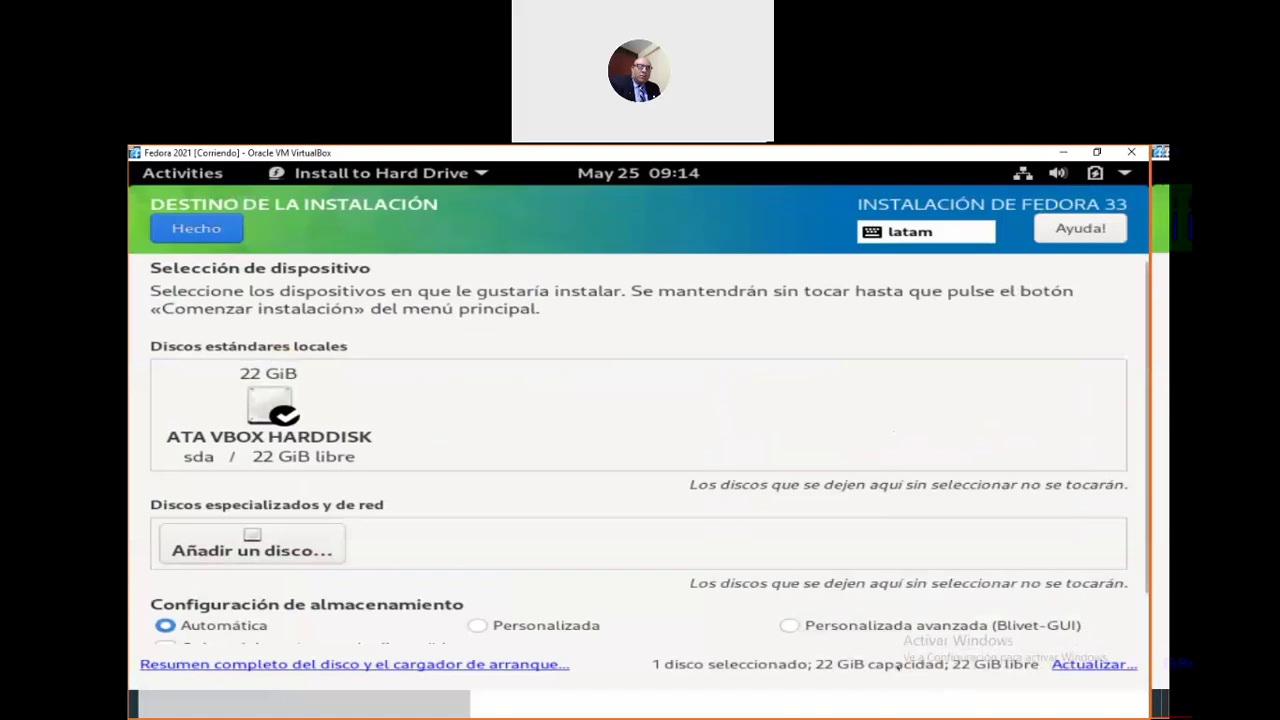
{"action": "left_click", "coordinate": [317, 430]}
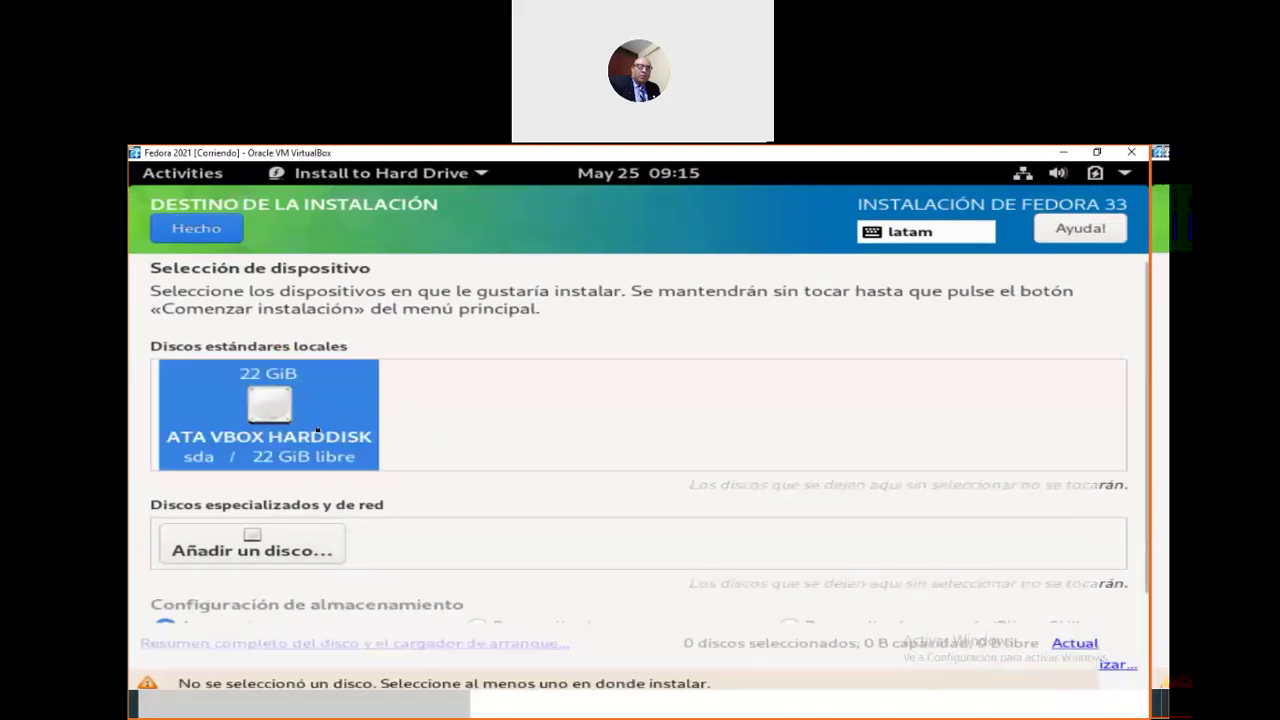
{"action": "left_click", "coordinate": [317, 430]}
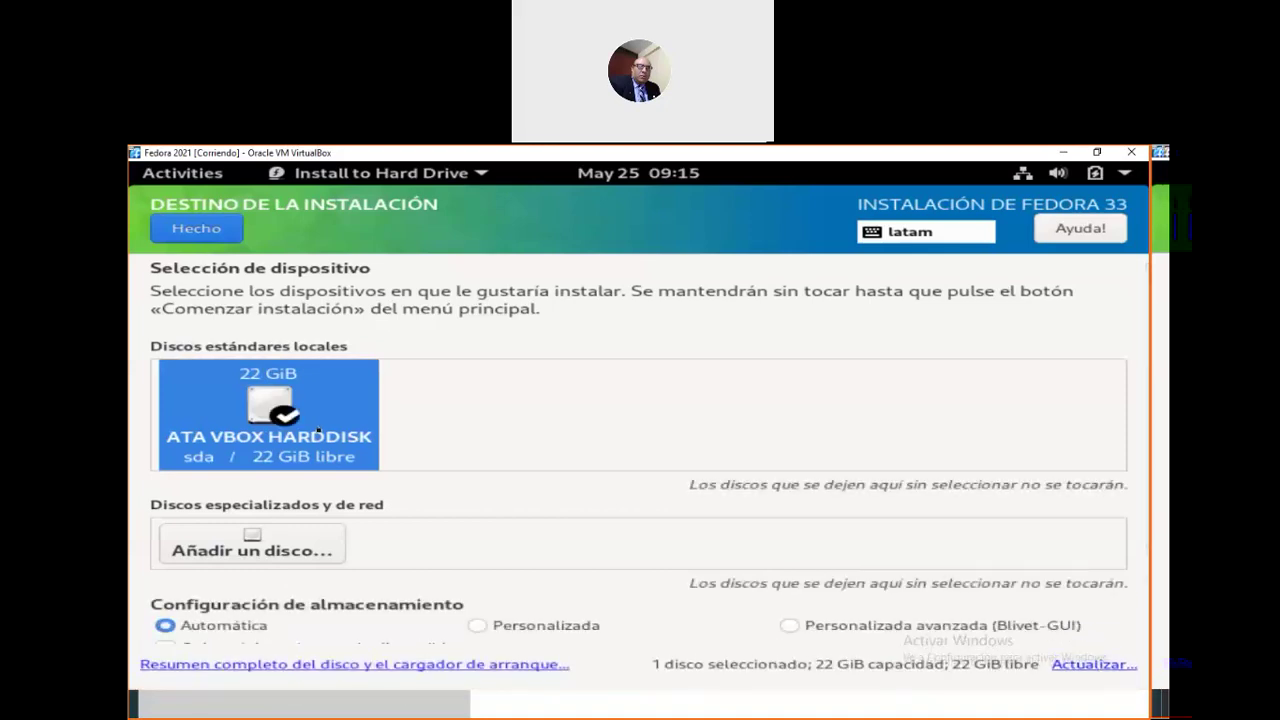
{"action": "left_click", "coordinate": [477, 625]}
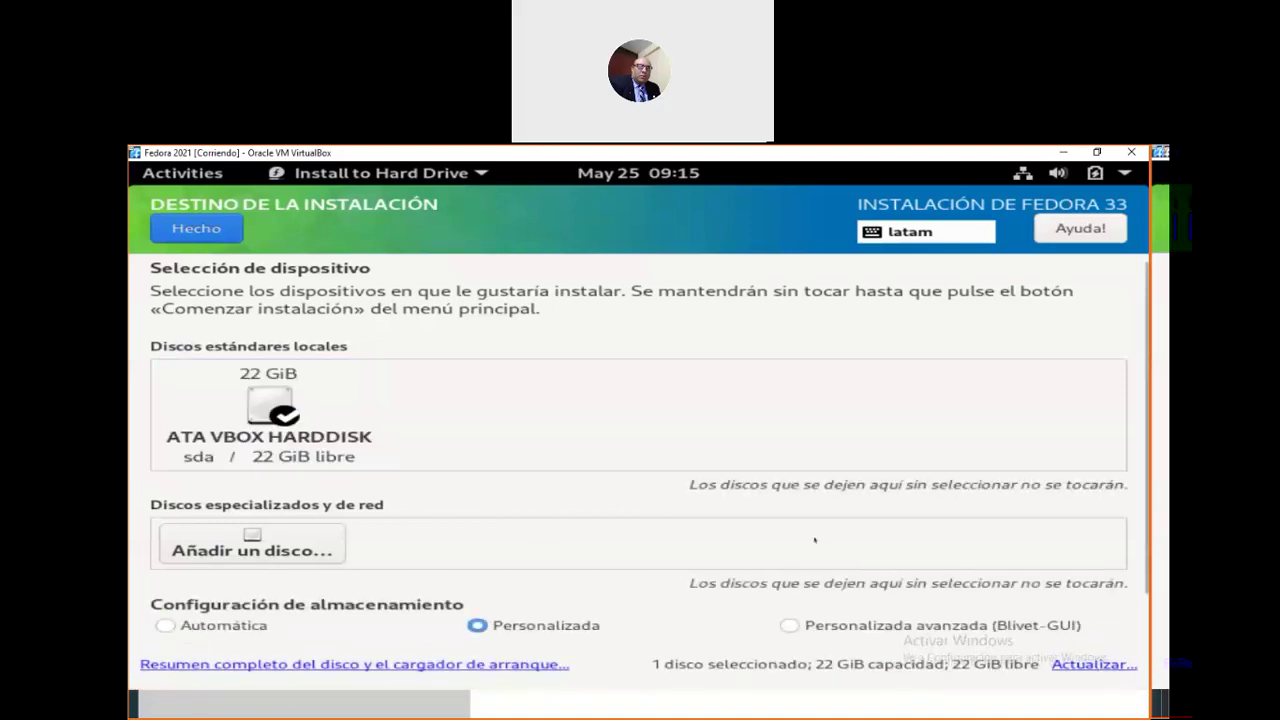
{"action": "scroll", "coordinate": [814, 540], "scroll_direction": "down", "scroll_amount": 1}
{"action": "scroll", "coordinate": [584, 511], "scroll_direction": "up", "scroll_amount": 1}
{"action": "left_click", "coordinate": [198, 228]}
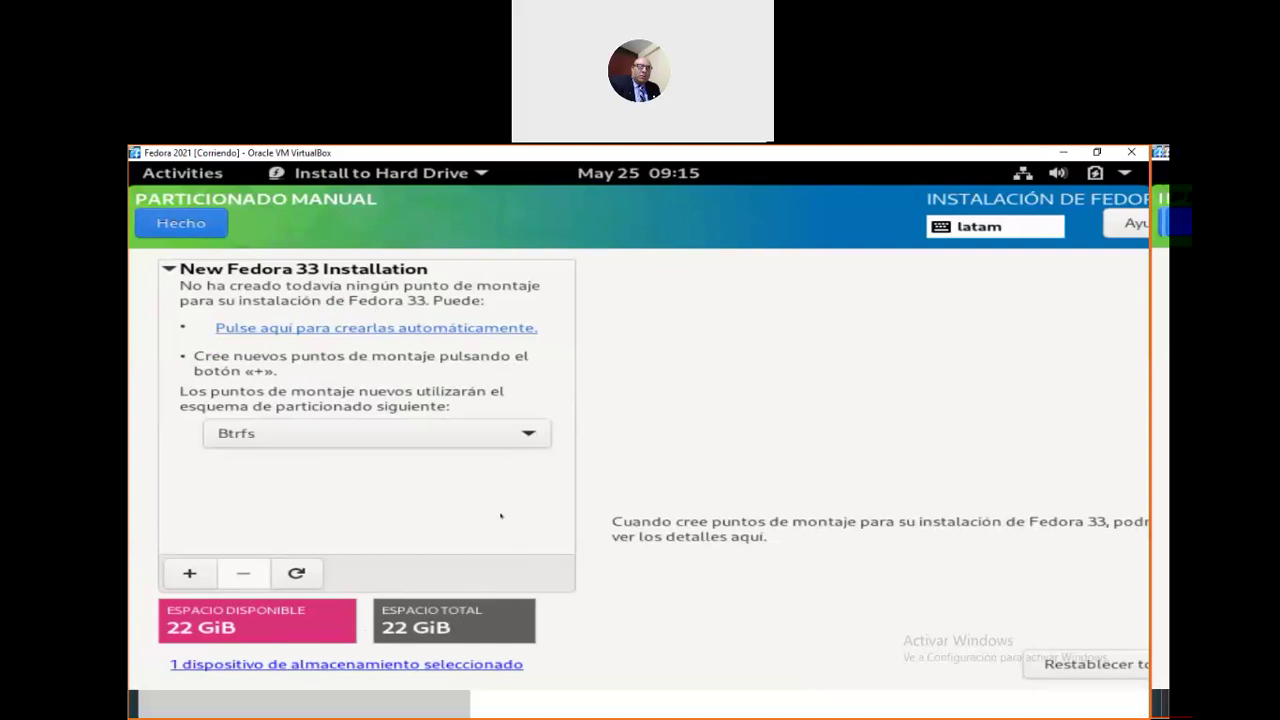
Set the partitioning scheme for new mount points to Partición estándar
{"action": "left_click", "coordinate": [494, 438]}
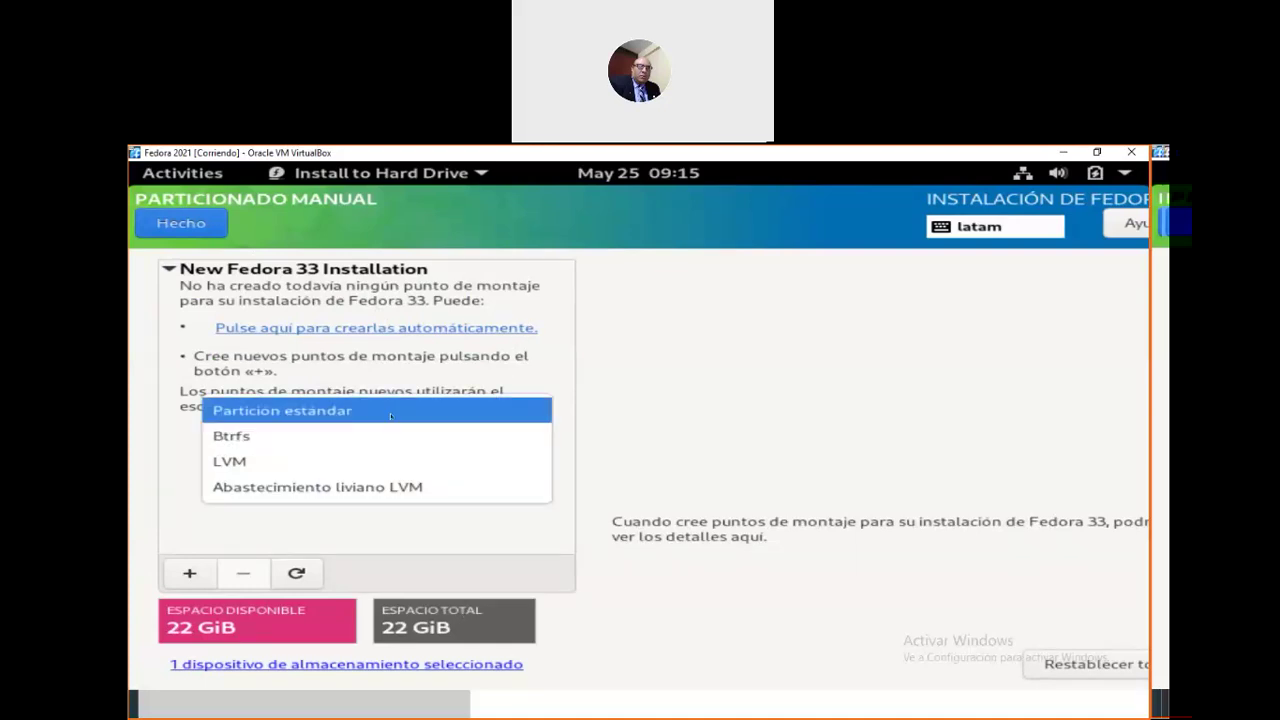
{"action": "left_click", "coordinate": [386, 413]}
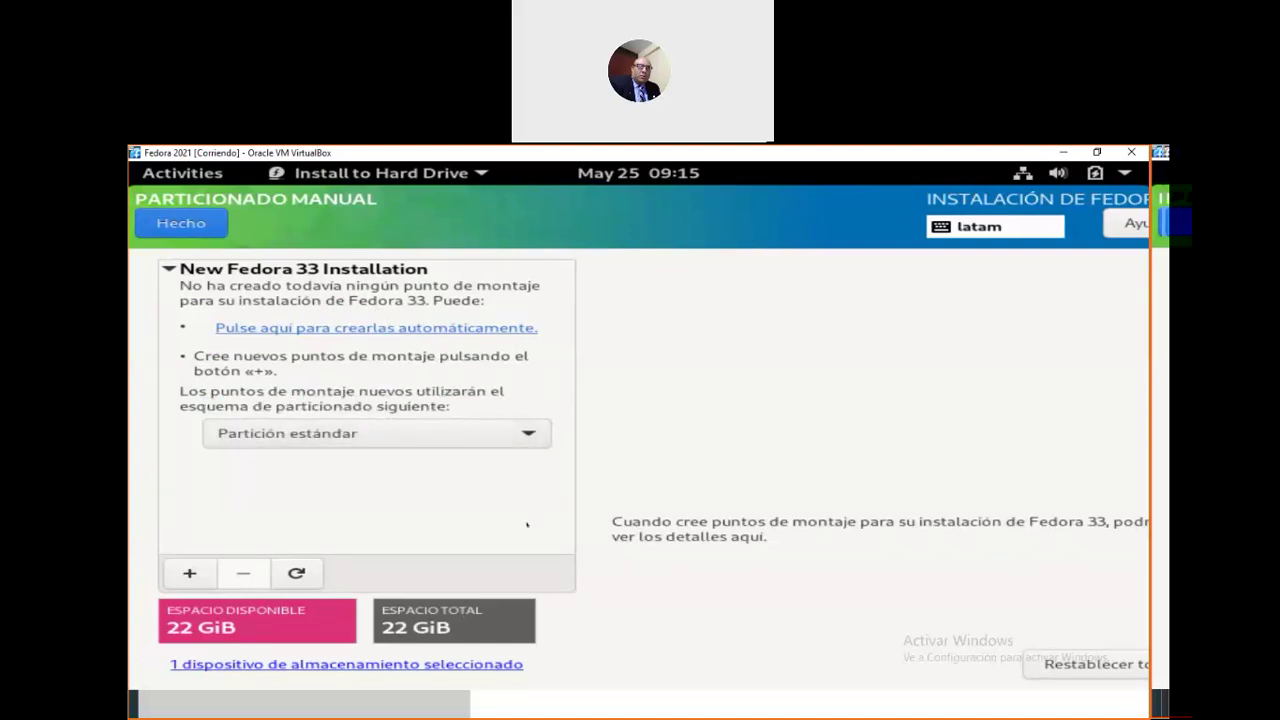
{"action": "left_click", "coordinate": [189, 573]}
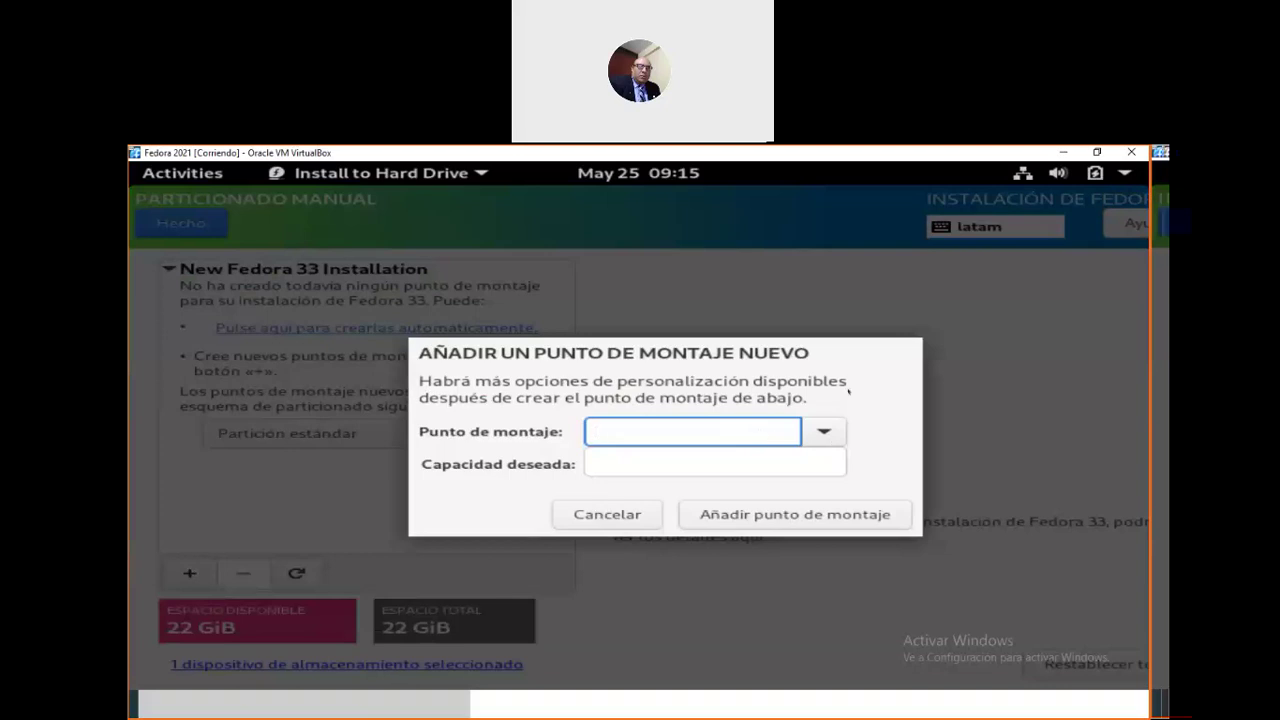
{"action": "left_click", "coordinate": [629, 514]}
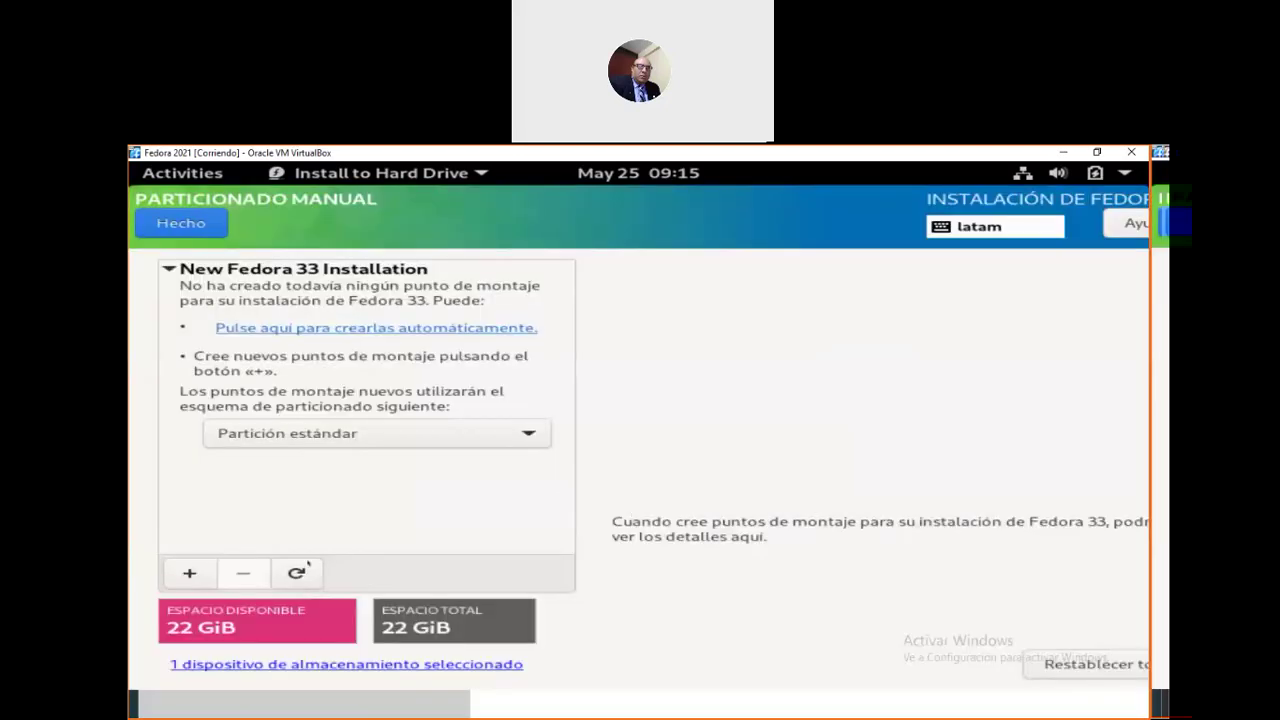
{"action": "left_click", "coordinate": [527, 433]}
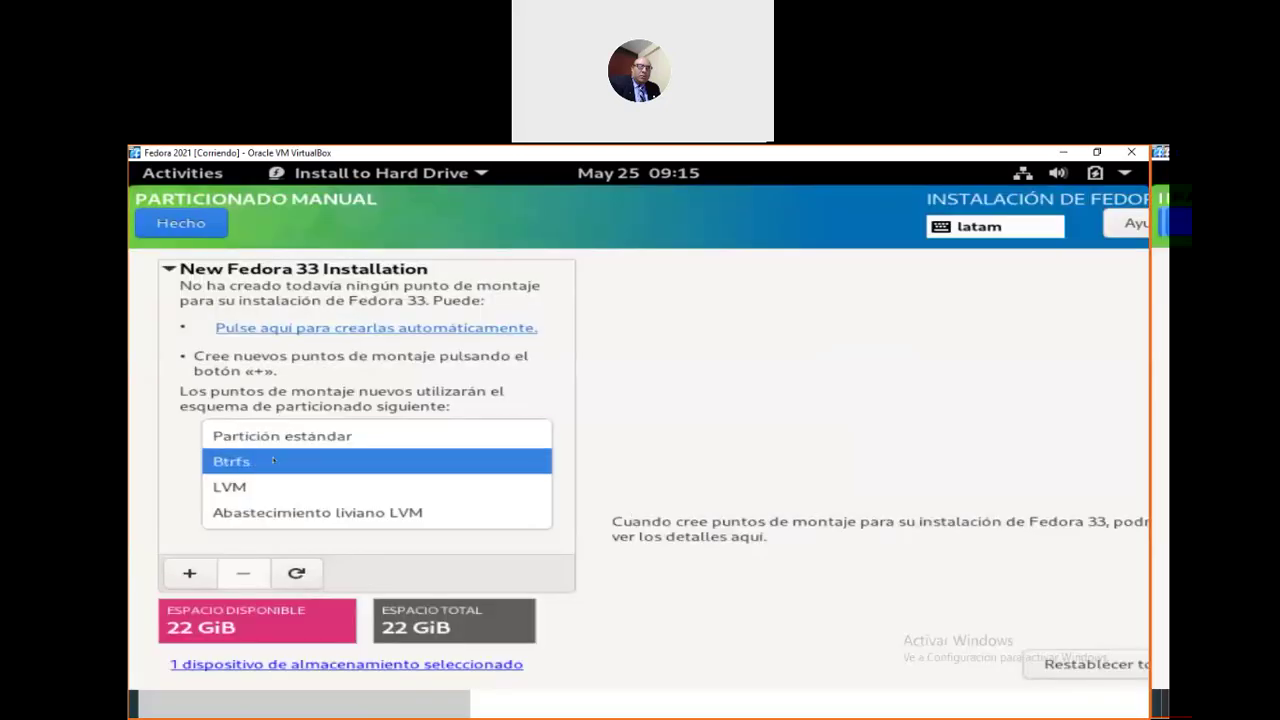
{"action": "left_click", "coordinate": [275, 436]}
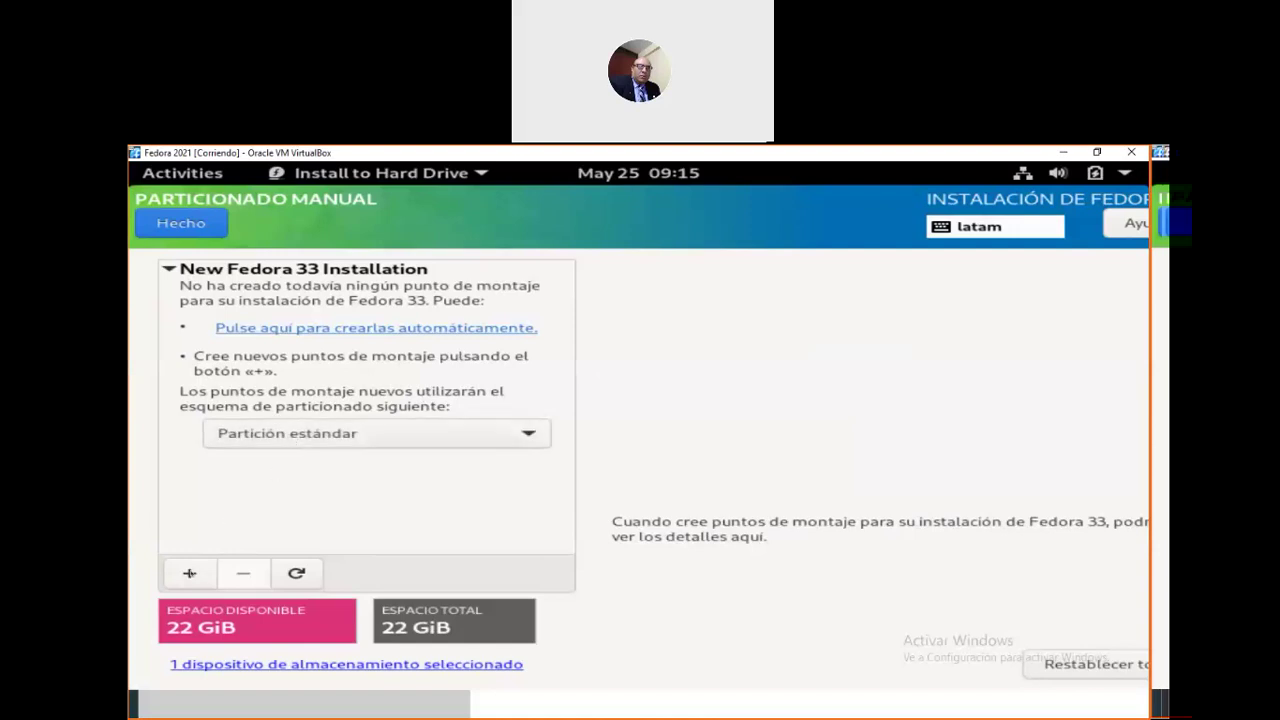
Add a /boot mount point with a desired capacity of 500 MiB
{"action": "left_click", "coordinate": [189, 573]}
{"action": "left_click", "coordinate": [822, 432]}
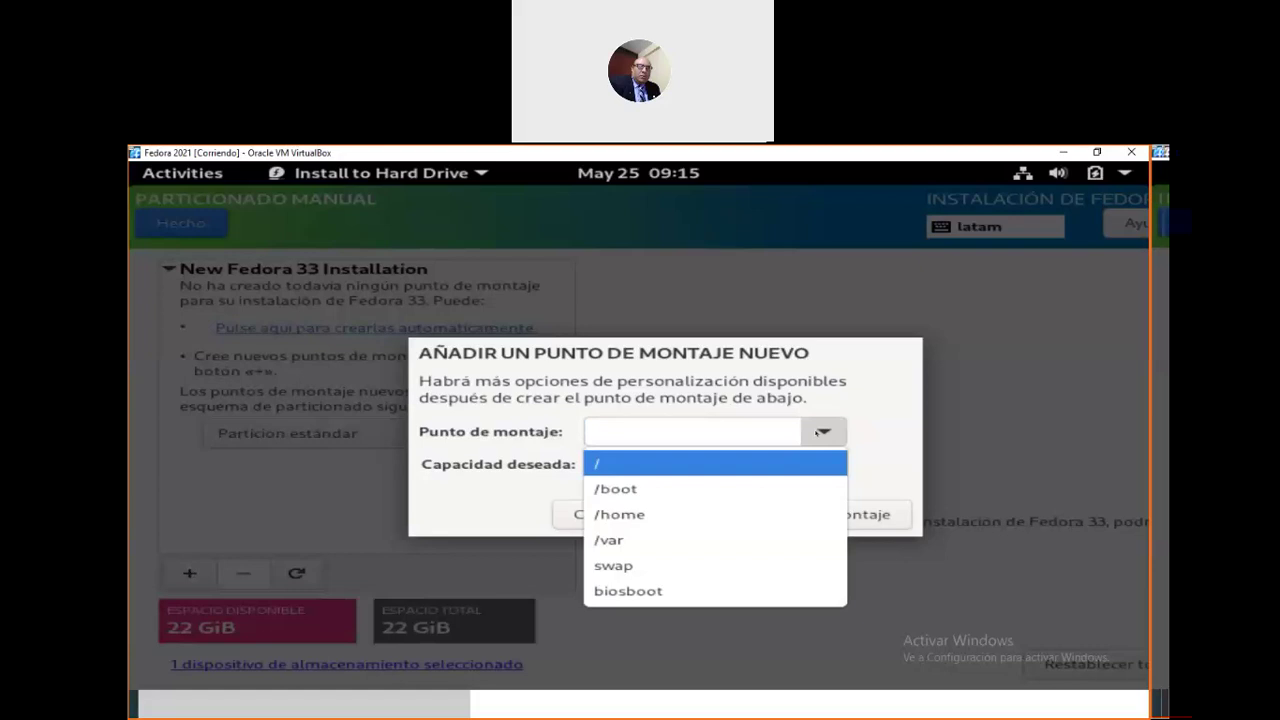
{"action": "left_click", "coordinate": [687, 490]}
{"action": "left_click", "coordinate": [670, 473]}
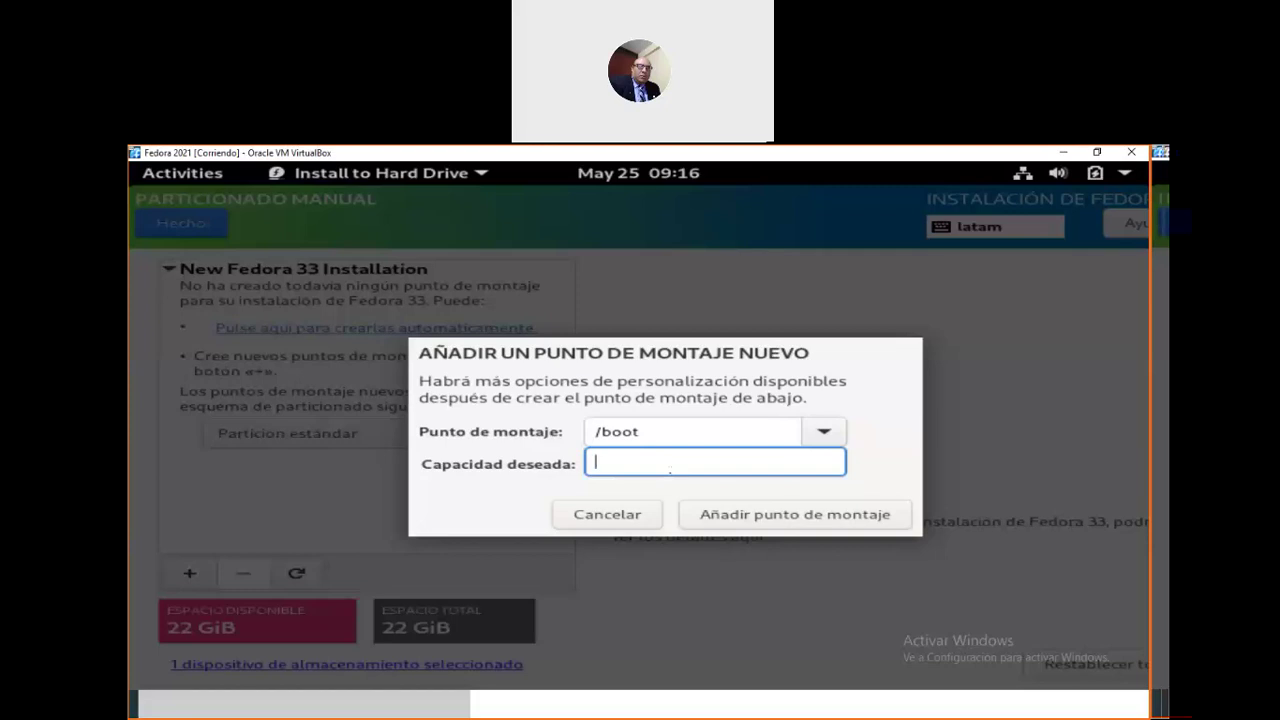
{"action": "type", "text": "500"}
{"action": "left_click", "coordinate": [769, 517]}
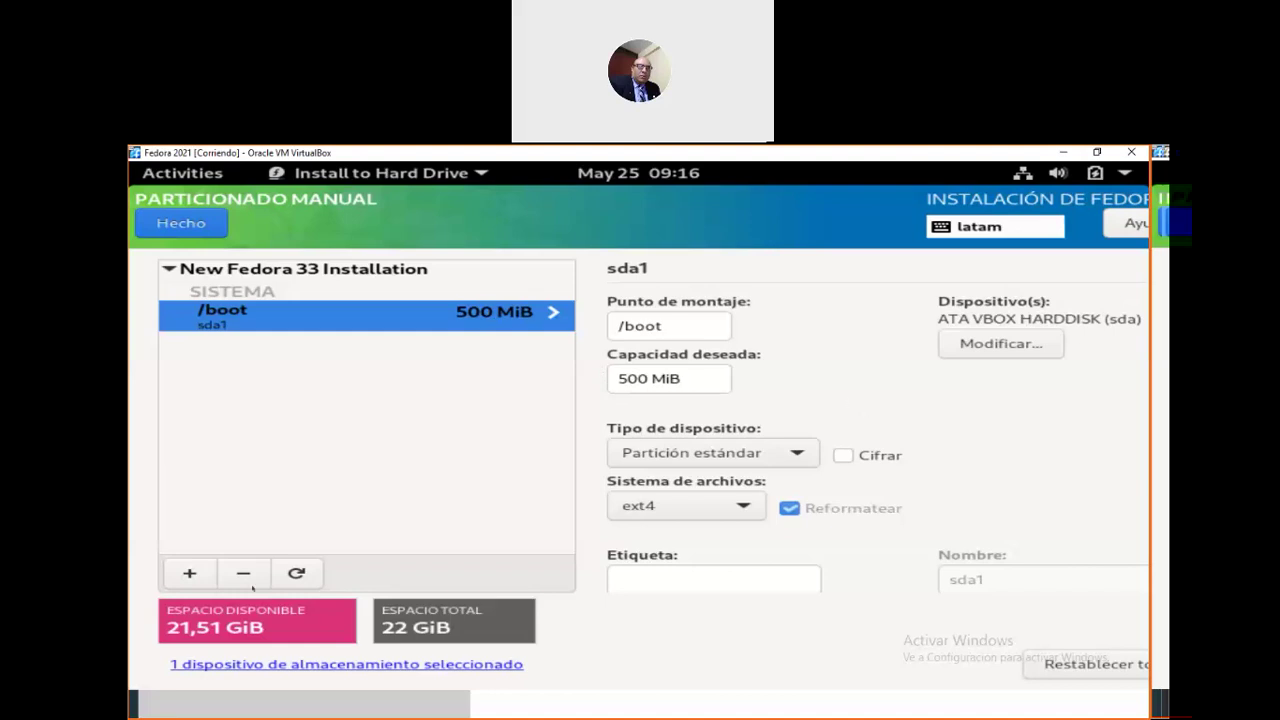
Add a swap mount point with a desired capacity of 4000
{"action": "left_click", "coordinate": [189, 575]}
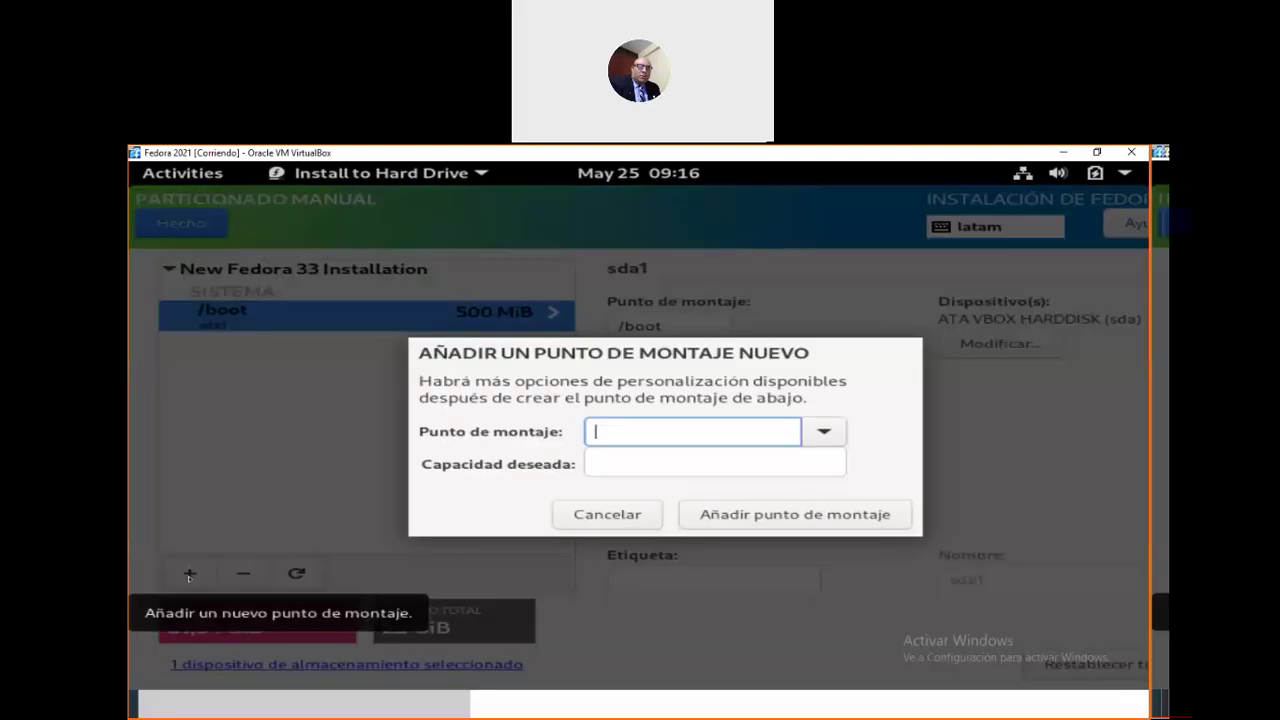
{"action": "left_click", "coordinate": [826, 433]}
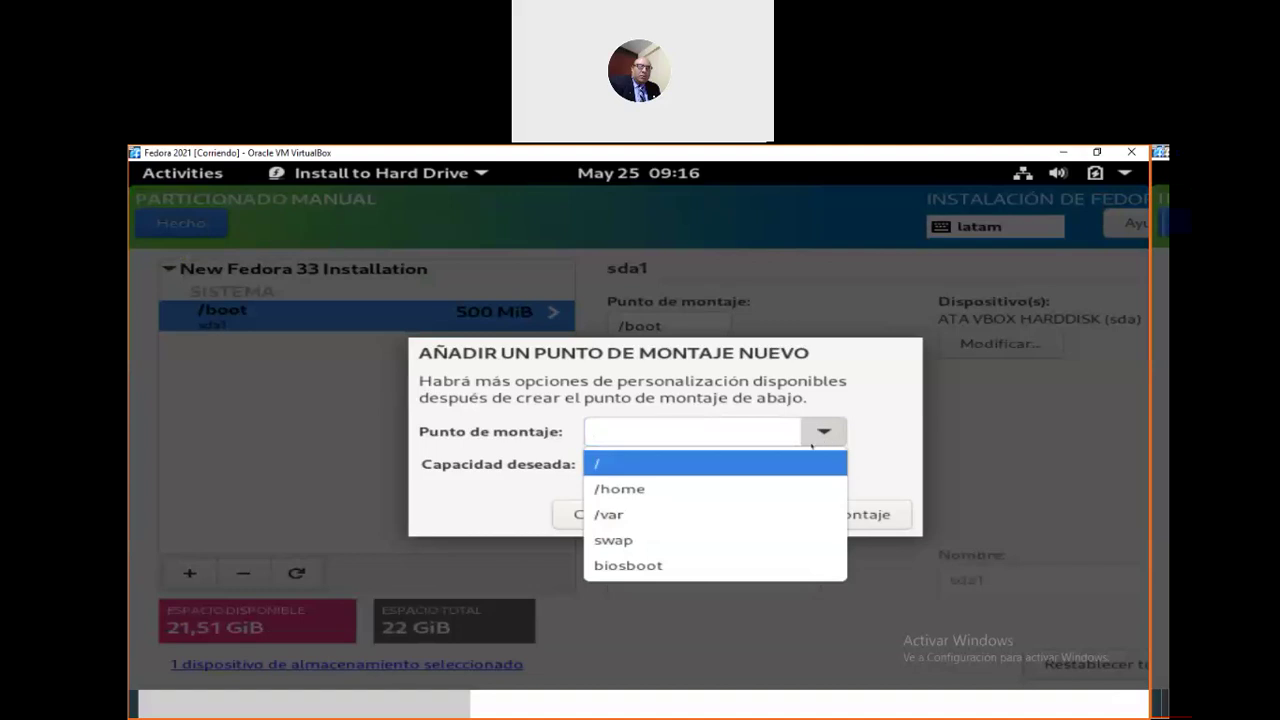
{"action": "left_click", "coordinate": [650, 540]}
{"action": "left_click", "coordinate": [648, 463]}
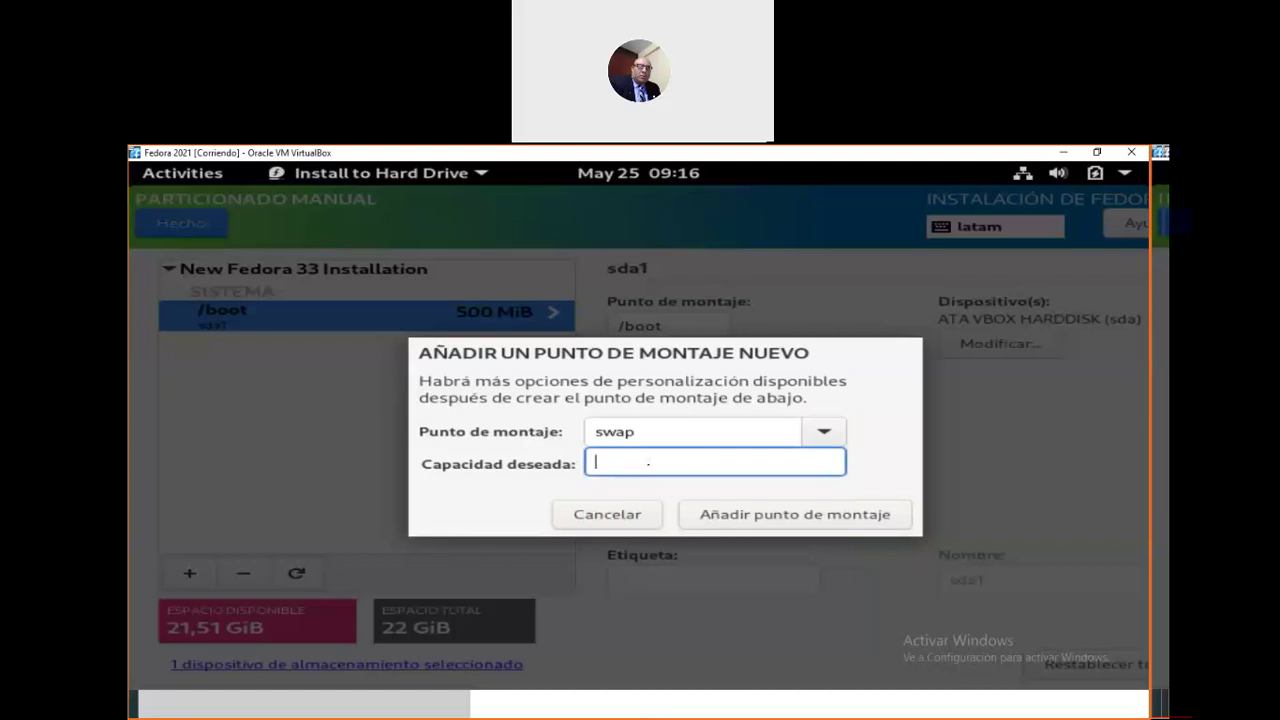
{"action": "type", "text": "4000"}
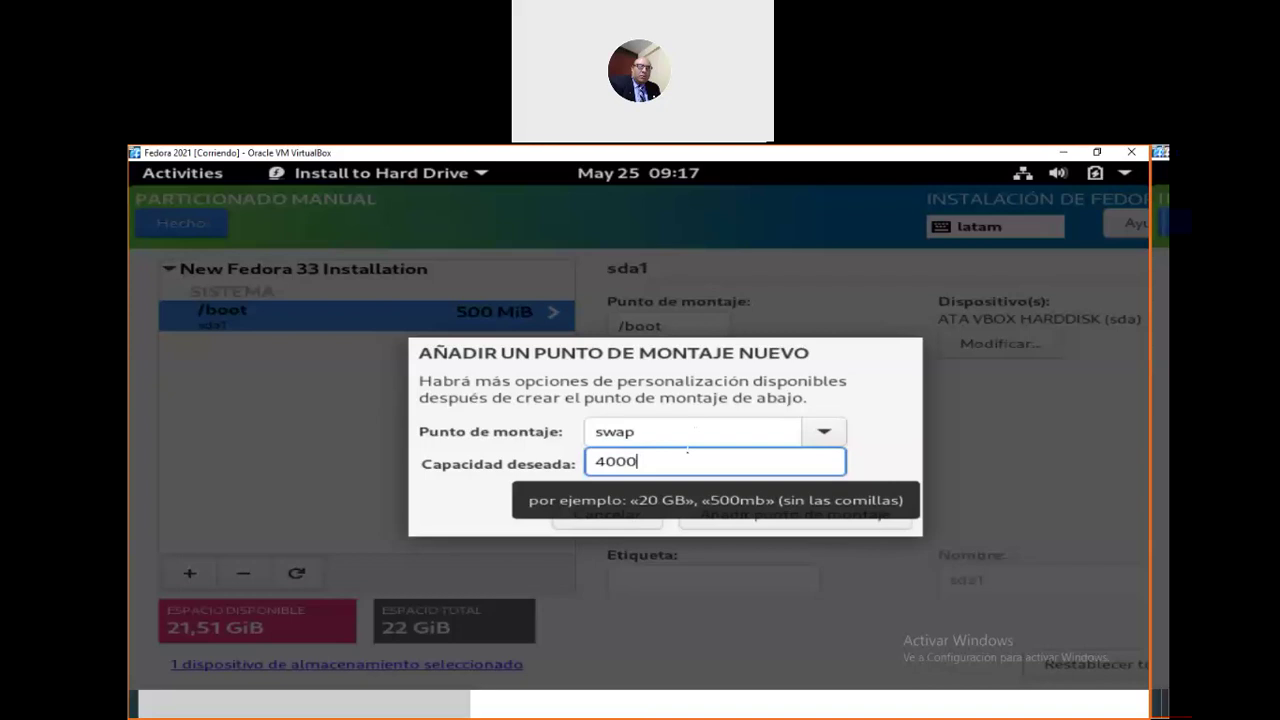
{"action": "key", "text": "ctrl+a"}
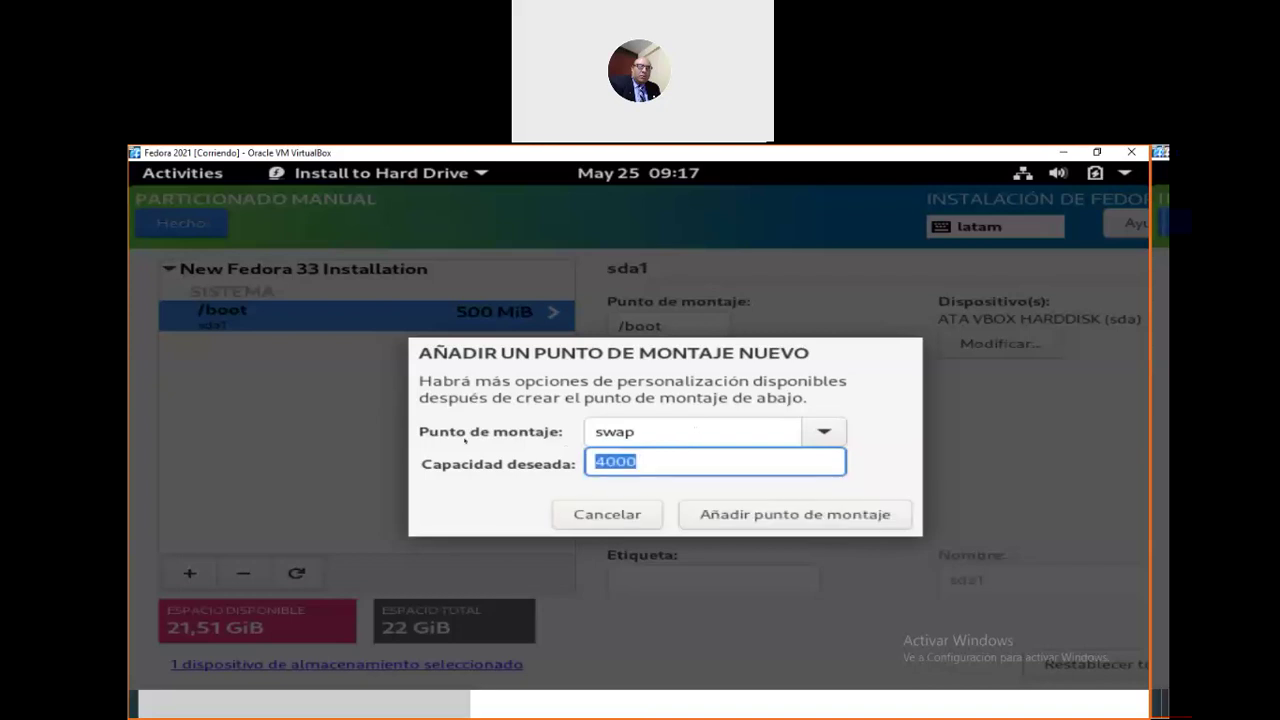
{"action": "left_click", "coordinate": [675, 467]}
{"action": "left_click", "coordinate": [636, 431]}
{"action": "left_click", "coordinate": [644, 460]}
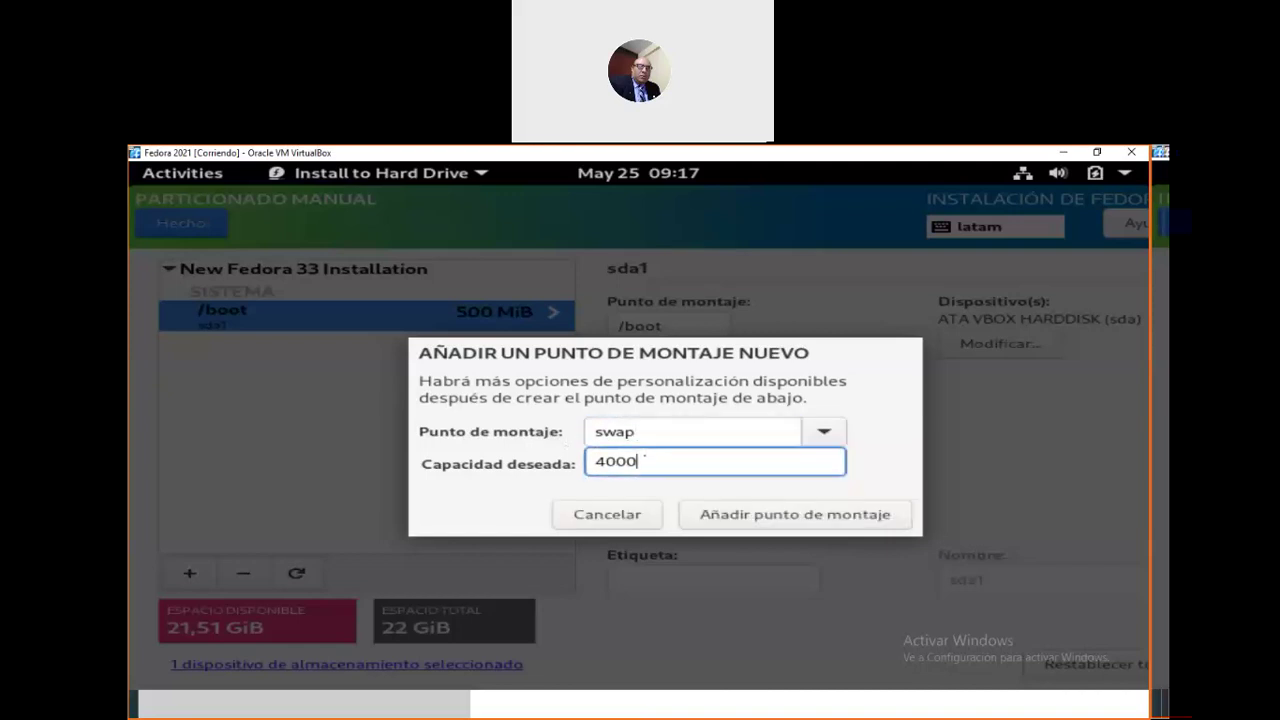
{"action": "left_click", "coordinate": [759, 510]}
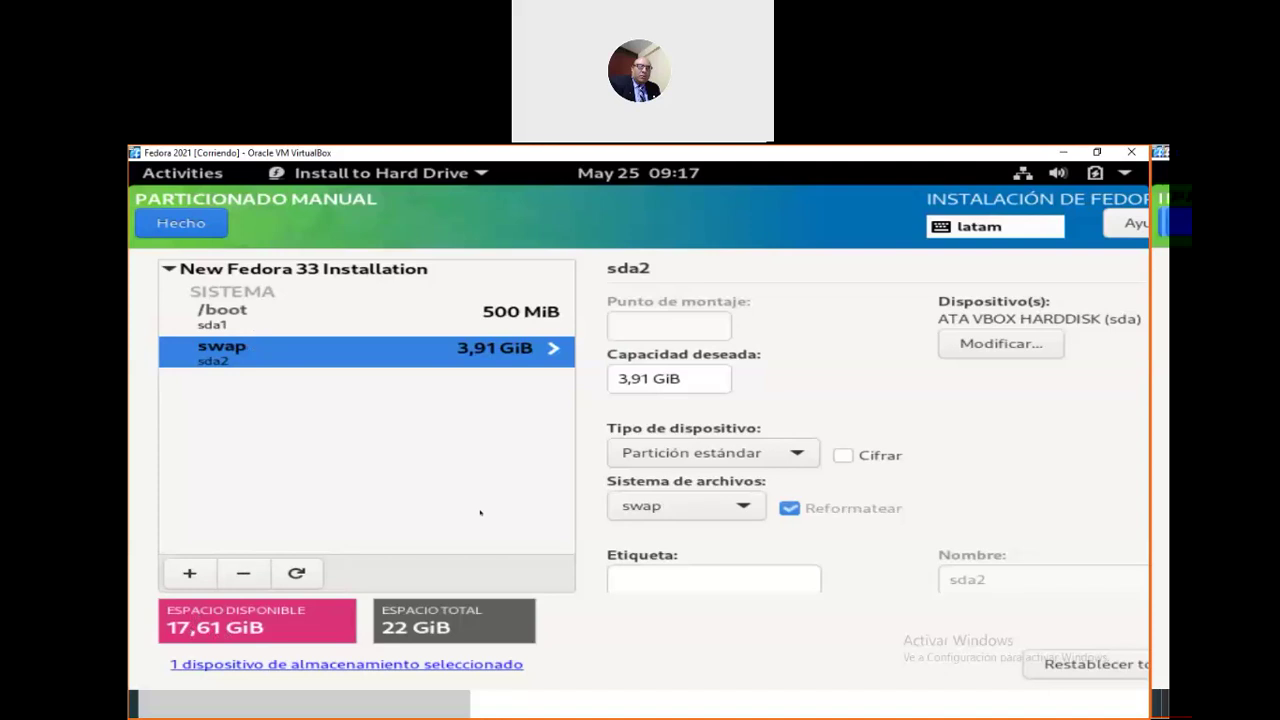
Begin adding another mount point and choose / for it
{"action": "left_click", "coordinate": [189, 574]}
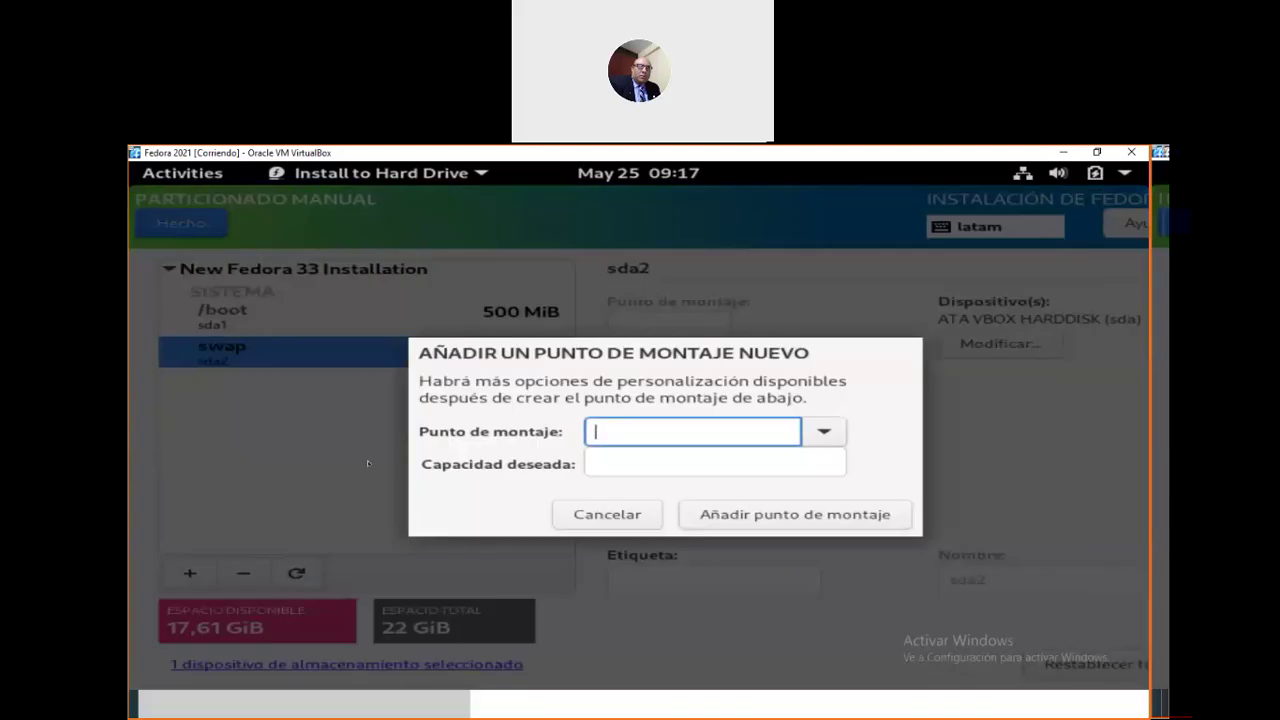
{"action": "left_click", "coordinate": [815, 434]}
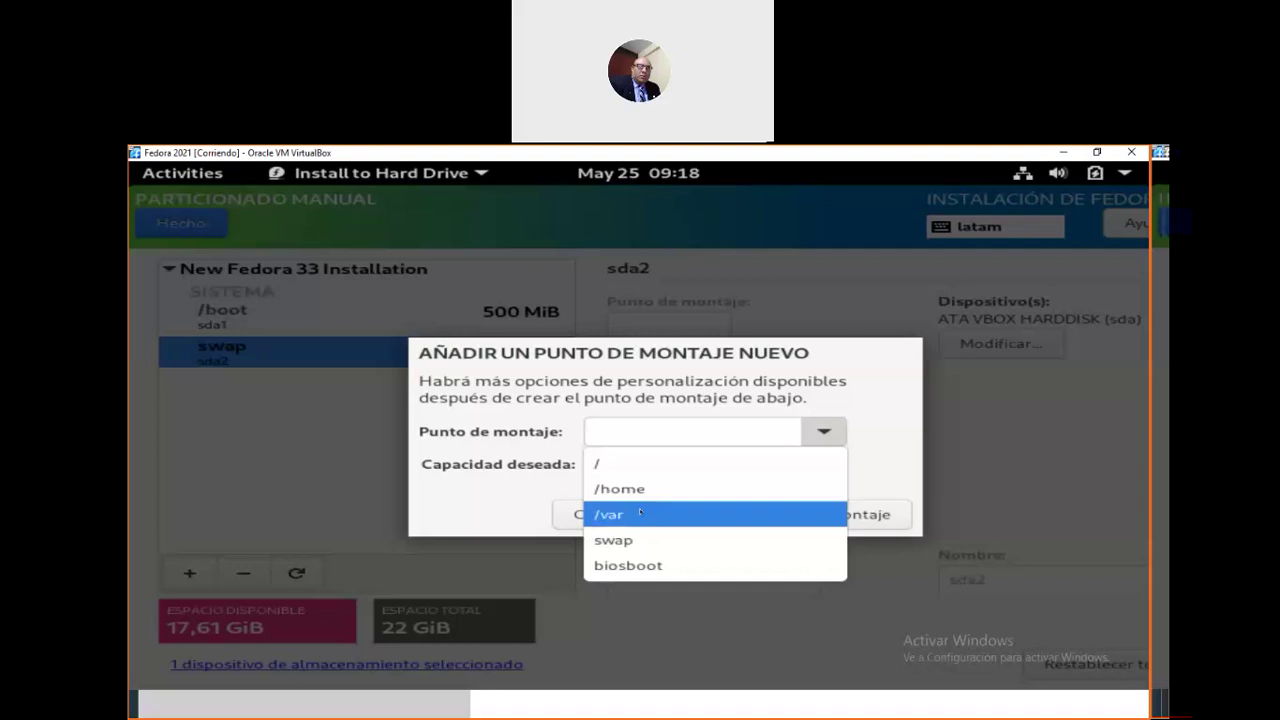
{"action": "left_click", "coordinate": [708, 462]}
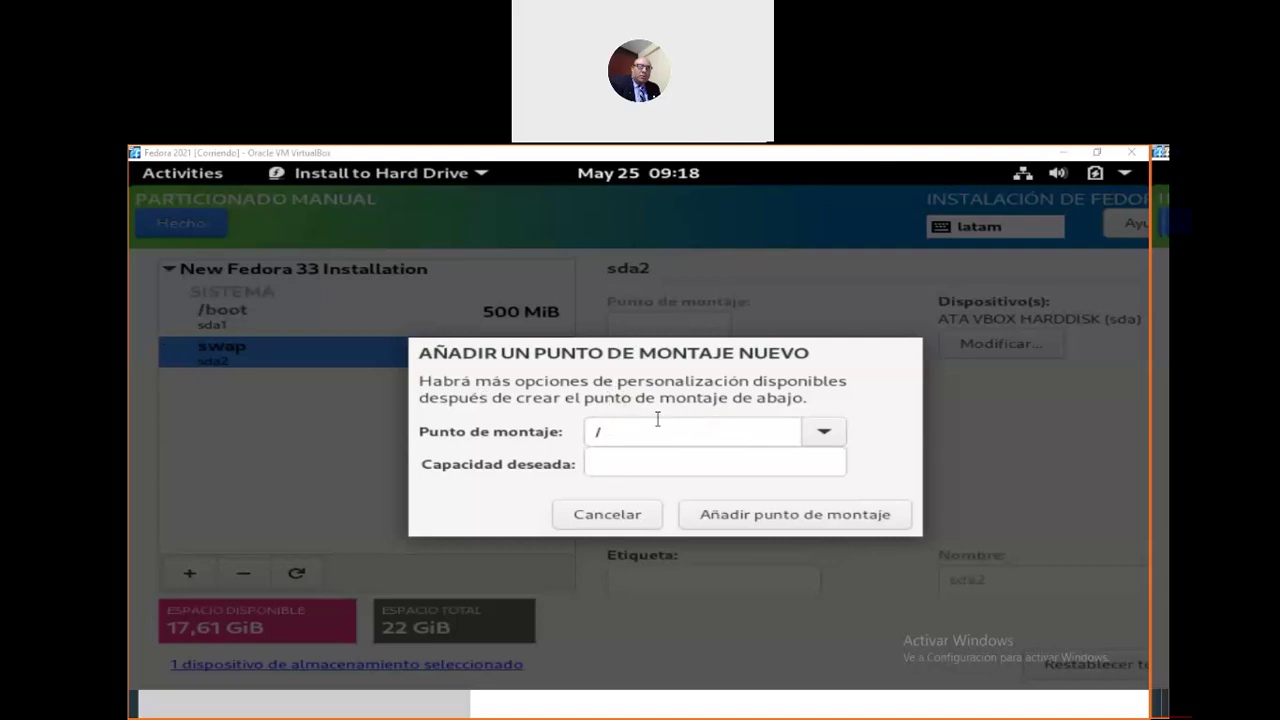
{"action": "left_click", "coordinate": [620, 405]}
{"action": "type", "text": "root"}
{"action": "left_click", "coordinate": [612, 437]}
{"action": "type", "text": "root"}
{"action": "key", "text": "Escape"}
Choose / as the mount point and add it with a desired capacity of 17600
{"action": "left_click", "coordinate": [823, 431]}
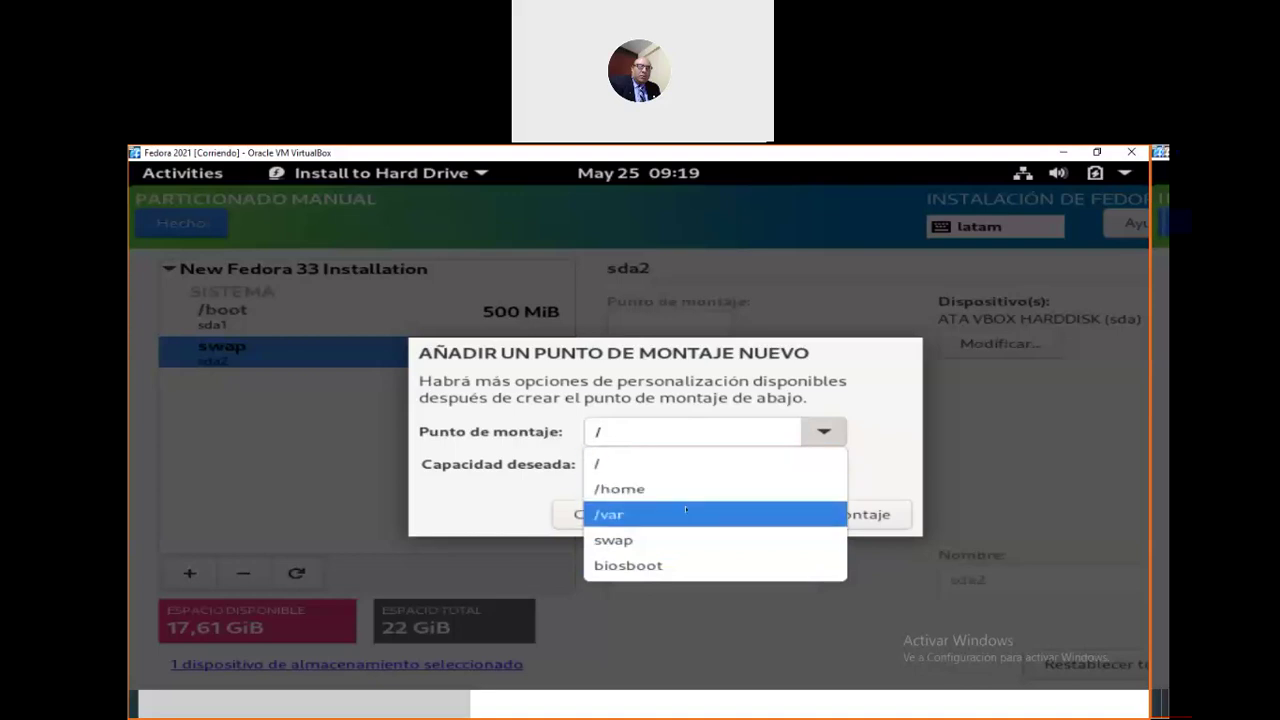
{"action": "key", "text": "Down"}
{"action": "key", "text": "Down"}
{"action": "key", "text": "Up"}
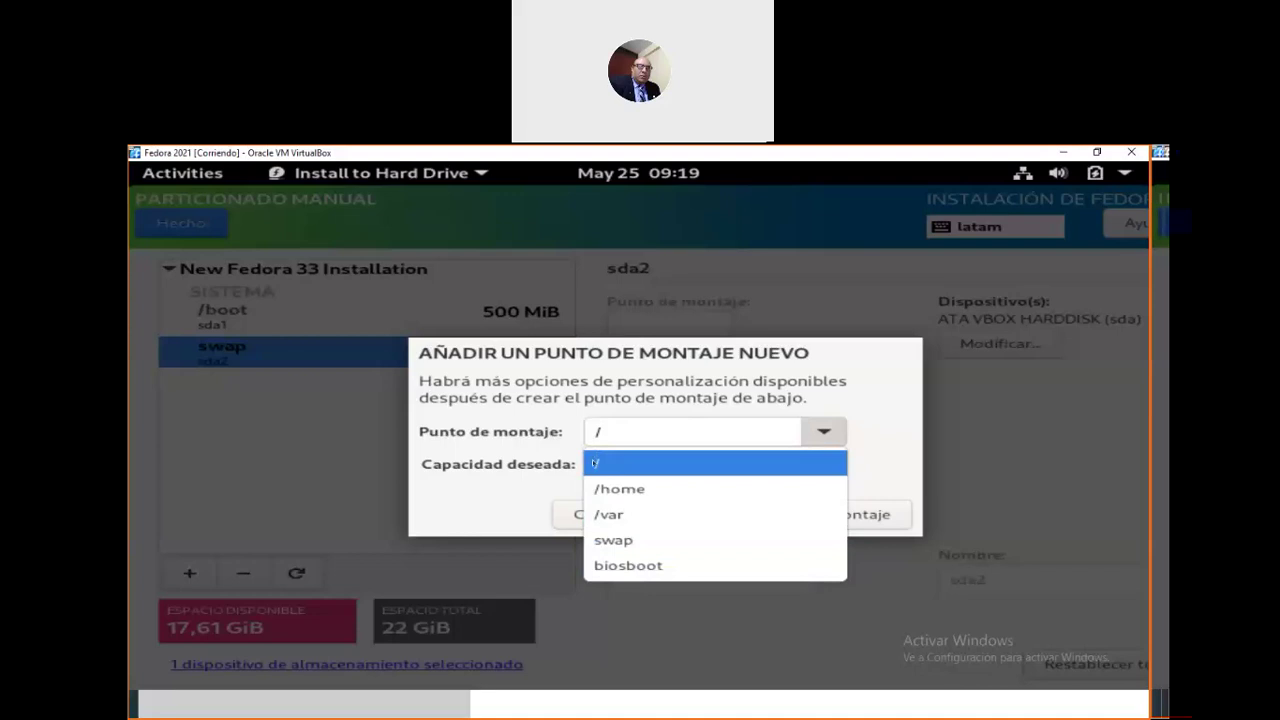
{"action": "left_click", "coordinate": [594, 463]}
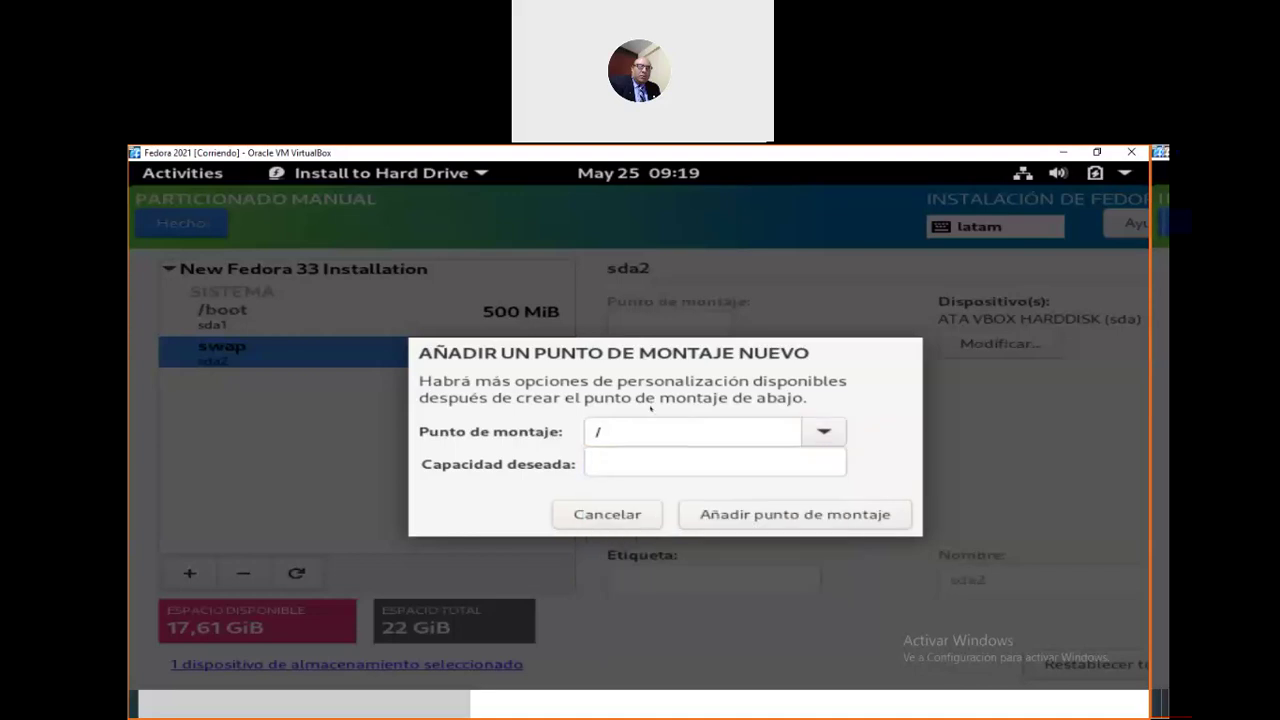
{"action": "left_click", "coordinate": [625, 462]}
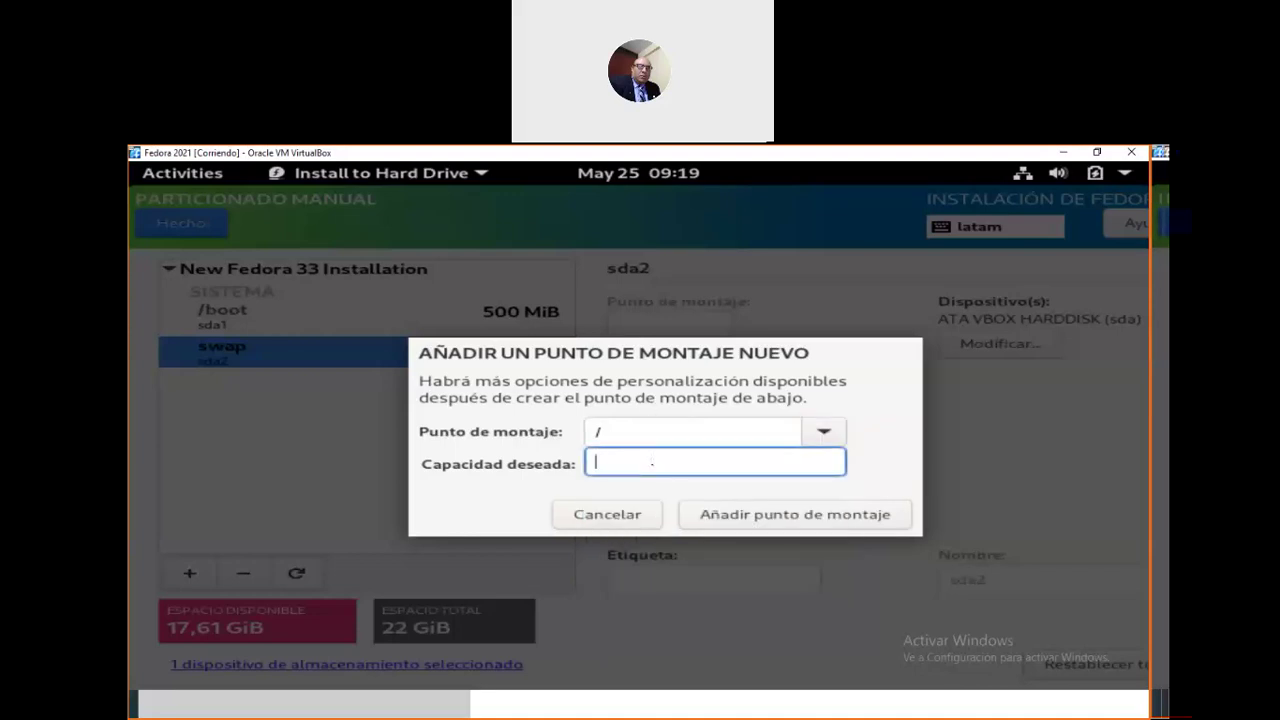
{"action": "type", "text": "17600"}
{"action": "left_click", "coordinate": [805, 515]}
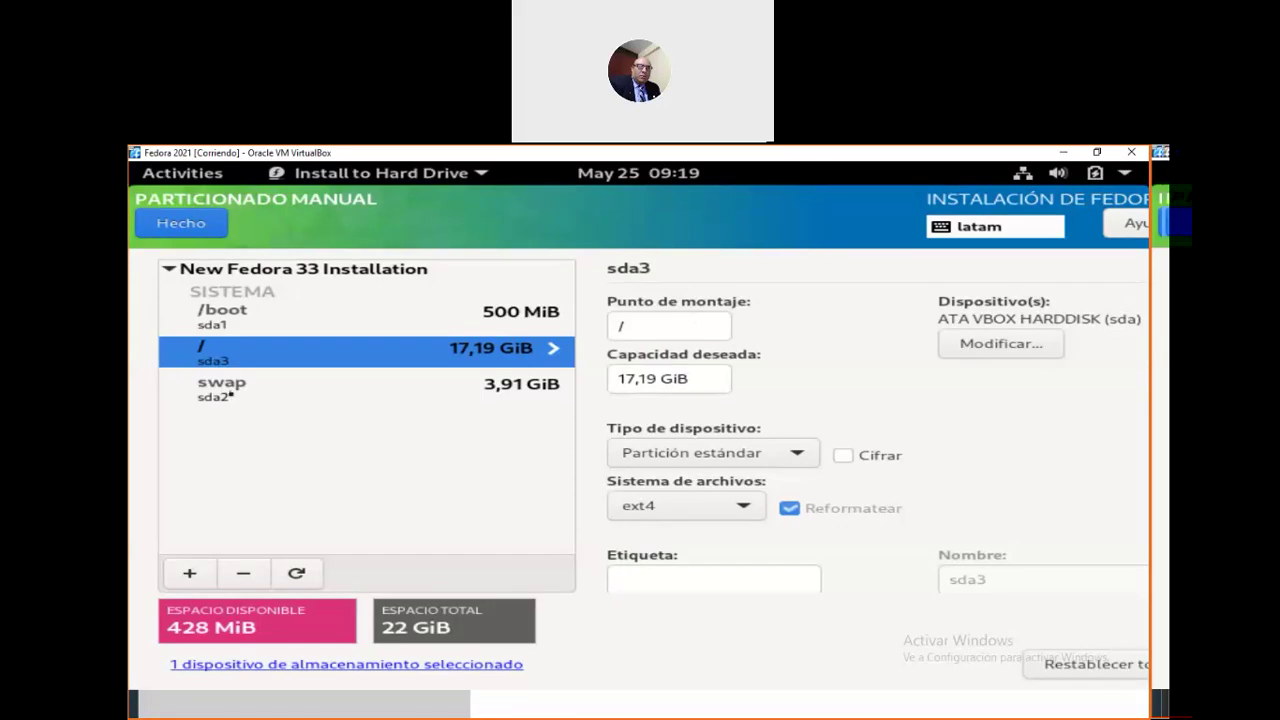
Review the settings of the /boot, / and swap partitions one after another
{"action": "left_click", "coordinate": [231, 390]}
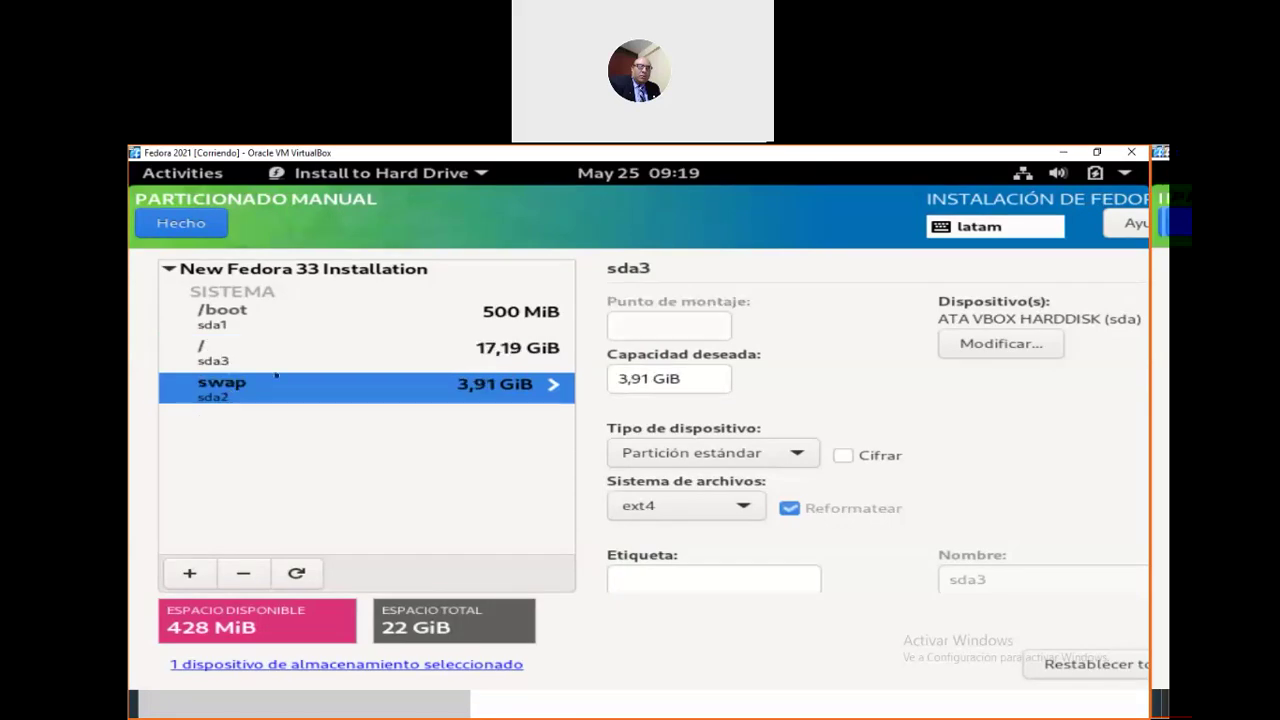
{"action": "left_click", "coordinate": [358, 323]}
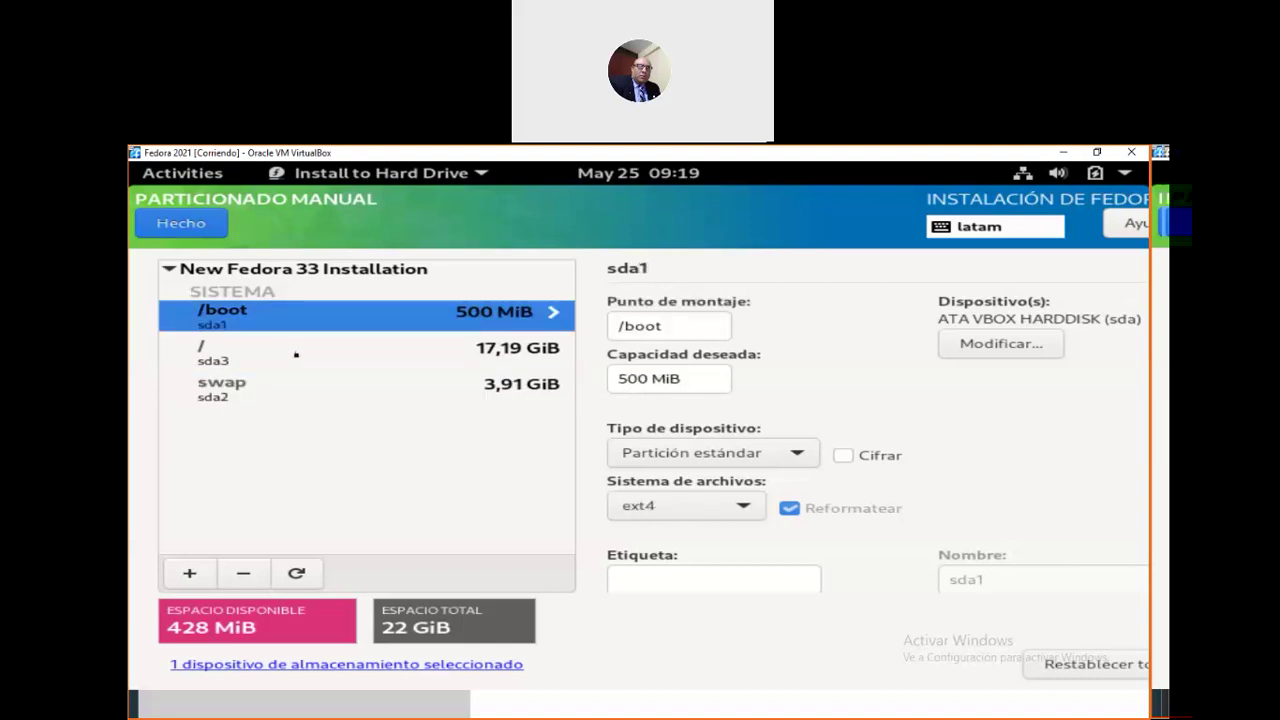
{"action": "left_click", "coordinate": [296, 354]}
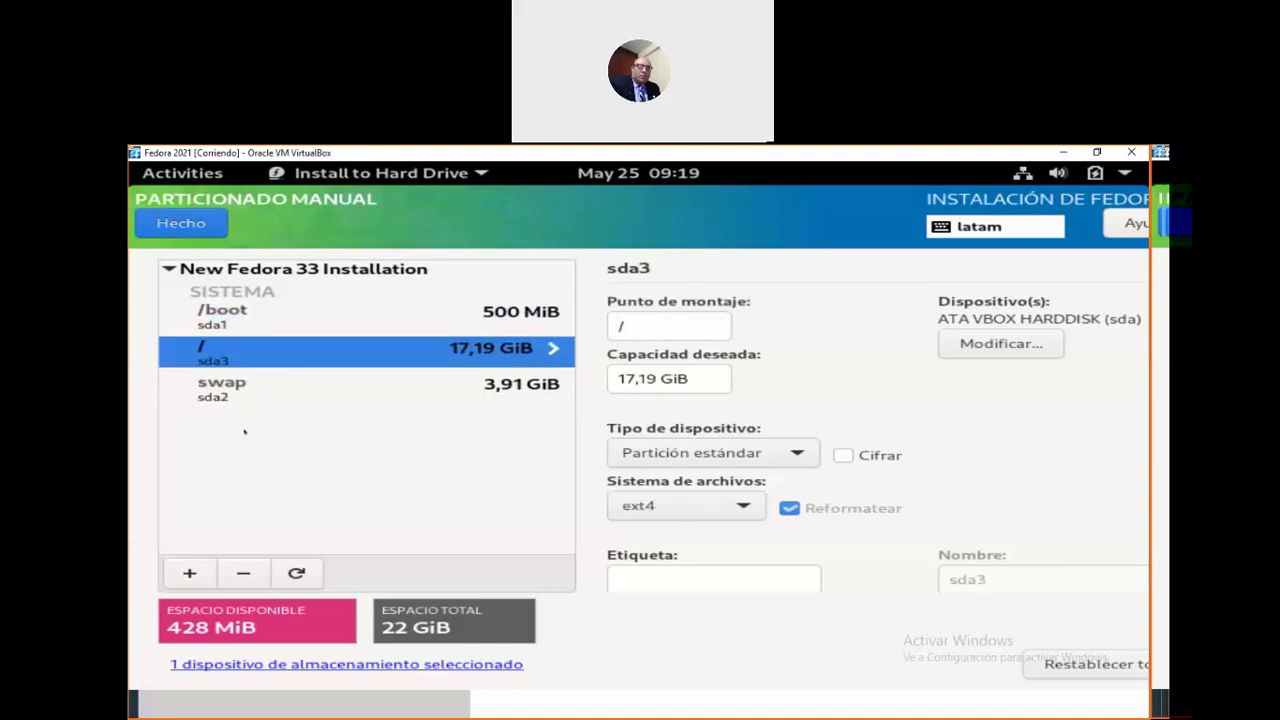
{"action": "left_click", "coordinate": [248, 394]}
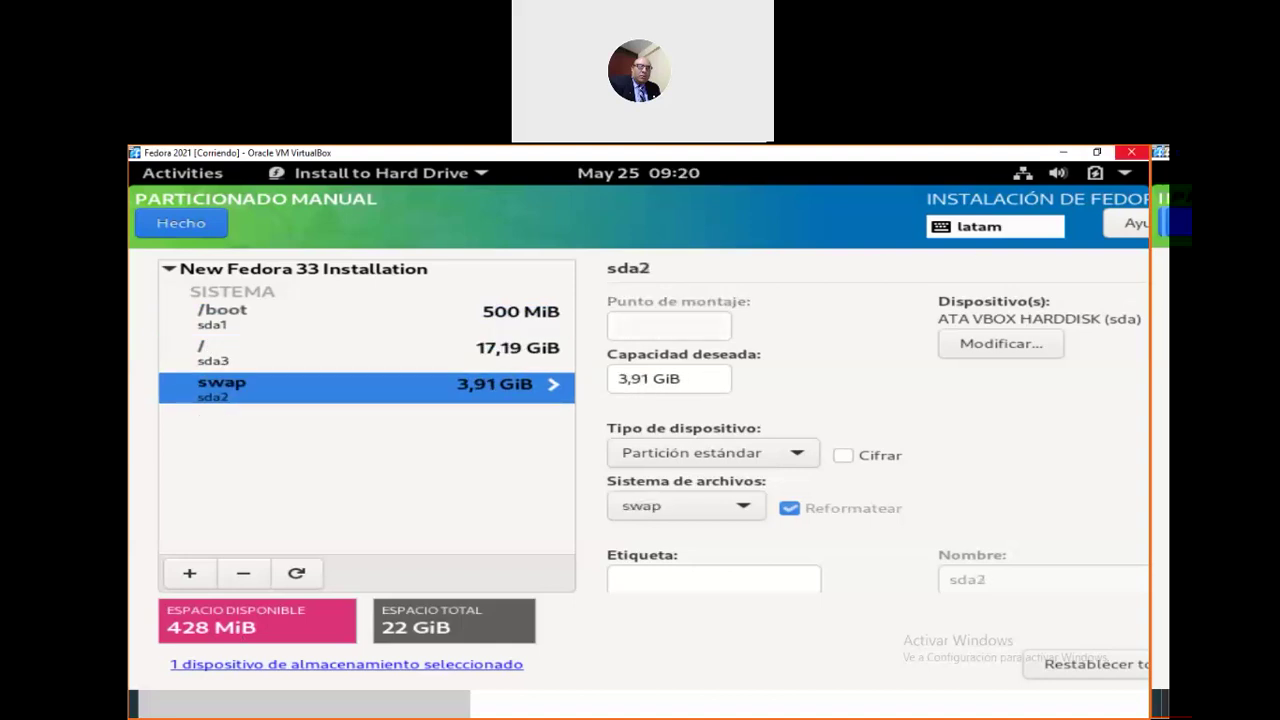
Restore the Fedora 2021 virtual machine window from full size, then move and enlarge it over the desktop
{"action": "left_click", "coordinate": [1098, 153]}
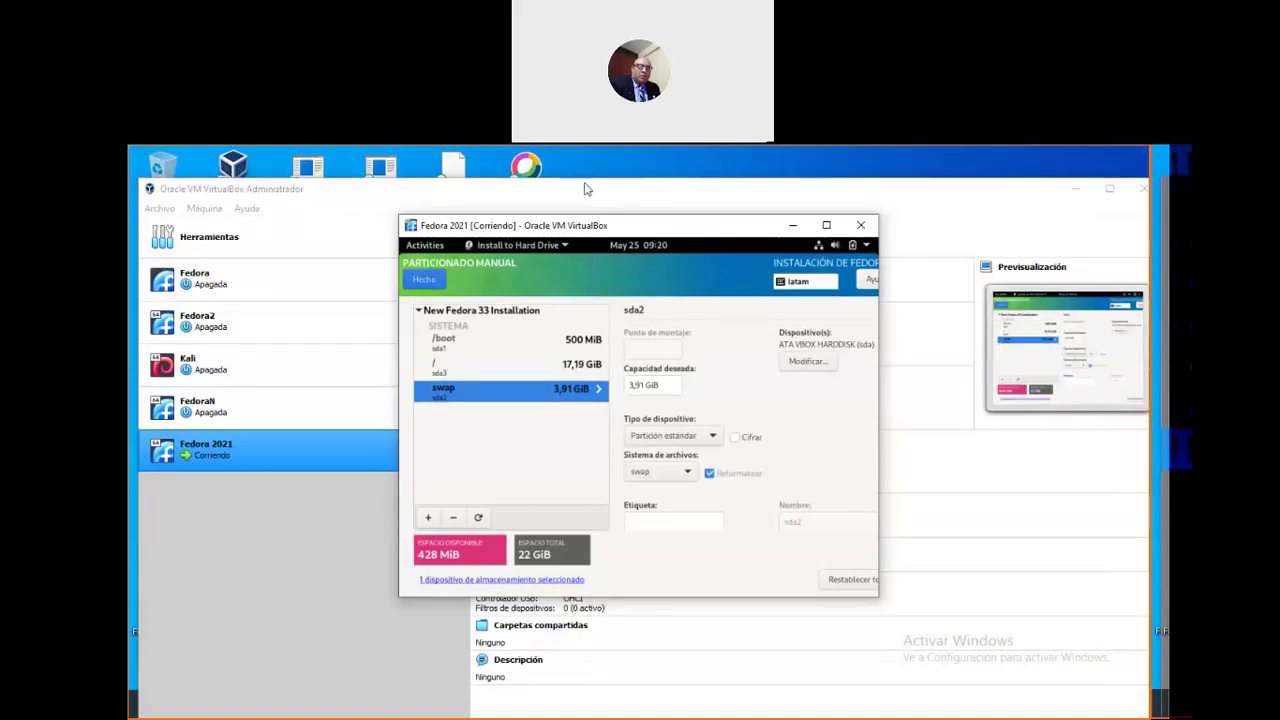
{"action": "left_click_drag", "start_coordinate": [888, 450], "coordinate": [1084, 454]}
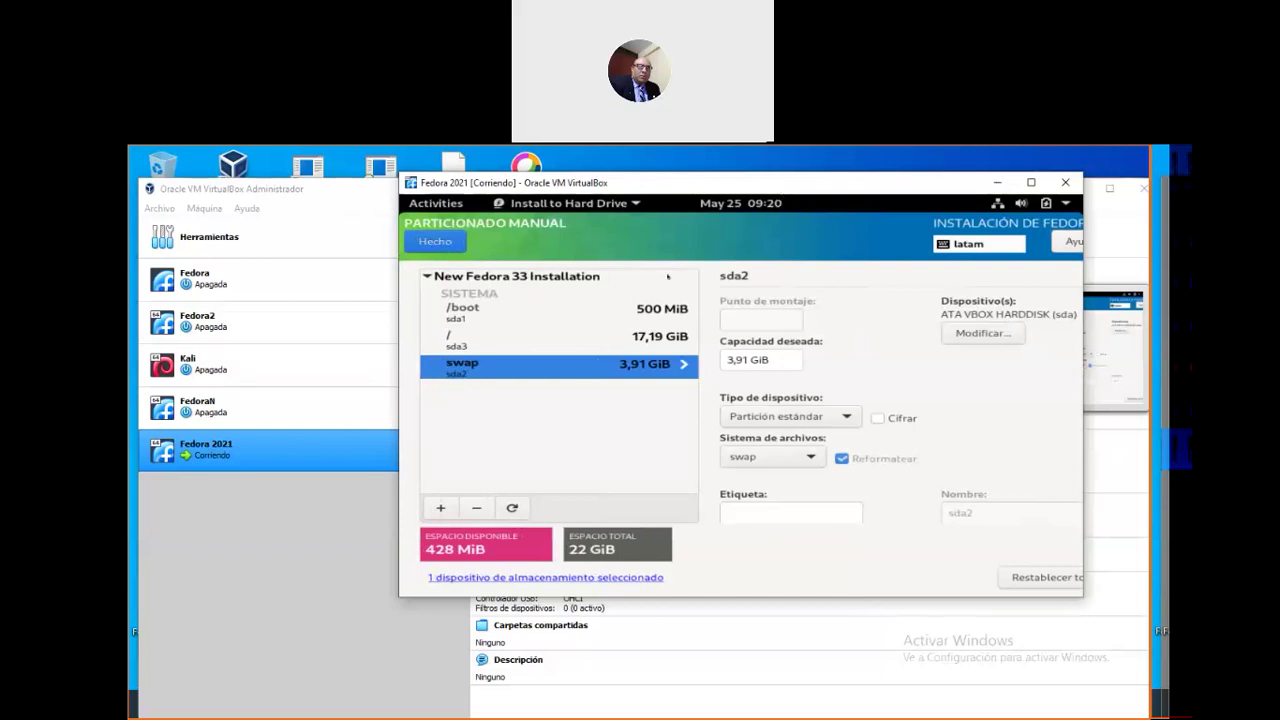
{"action": "left_click_drag", "start_coordinate": [779, 189], "coordinate": [614, 180]}
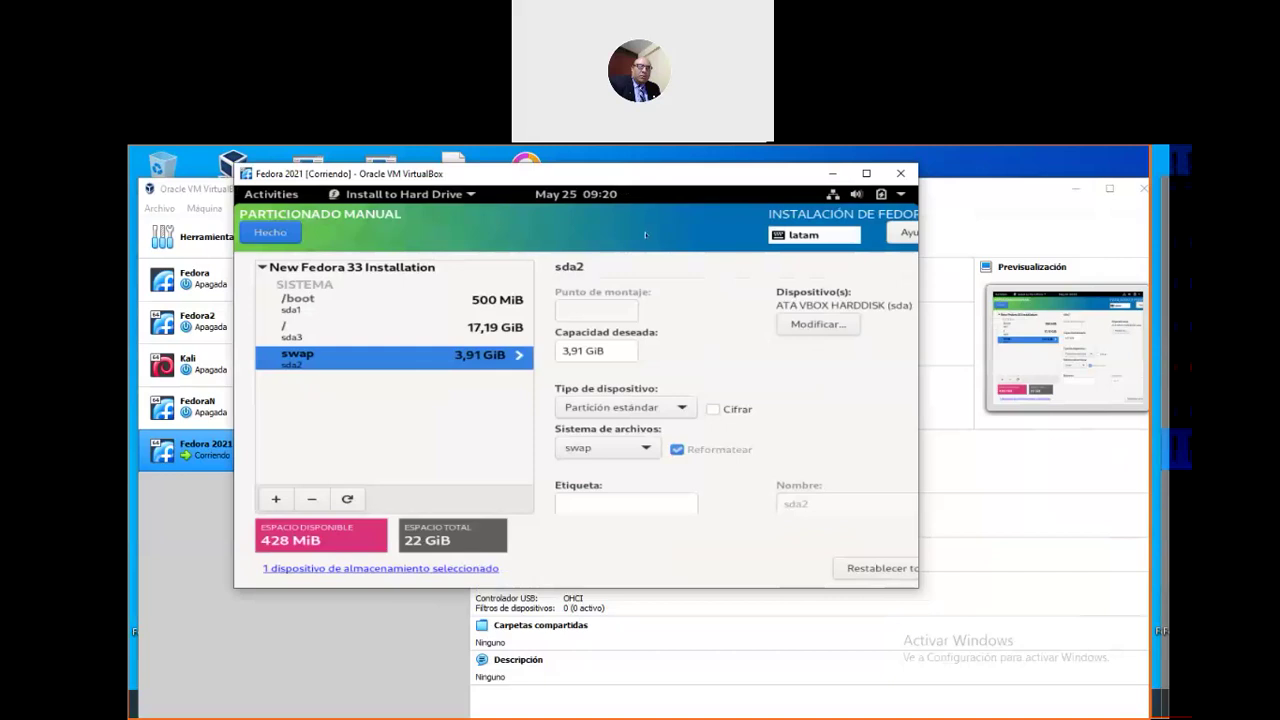
{"action": "left_click_drag", "start_coordinate": [920, 586], "coordinate": [1140, 689]}
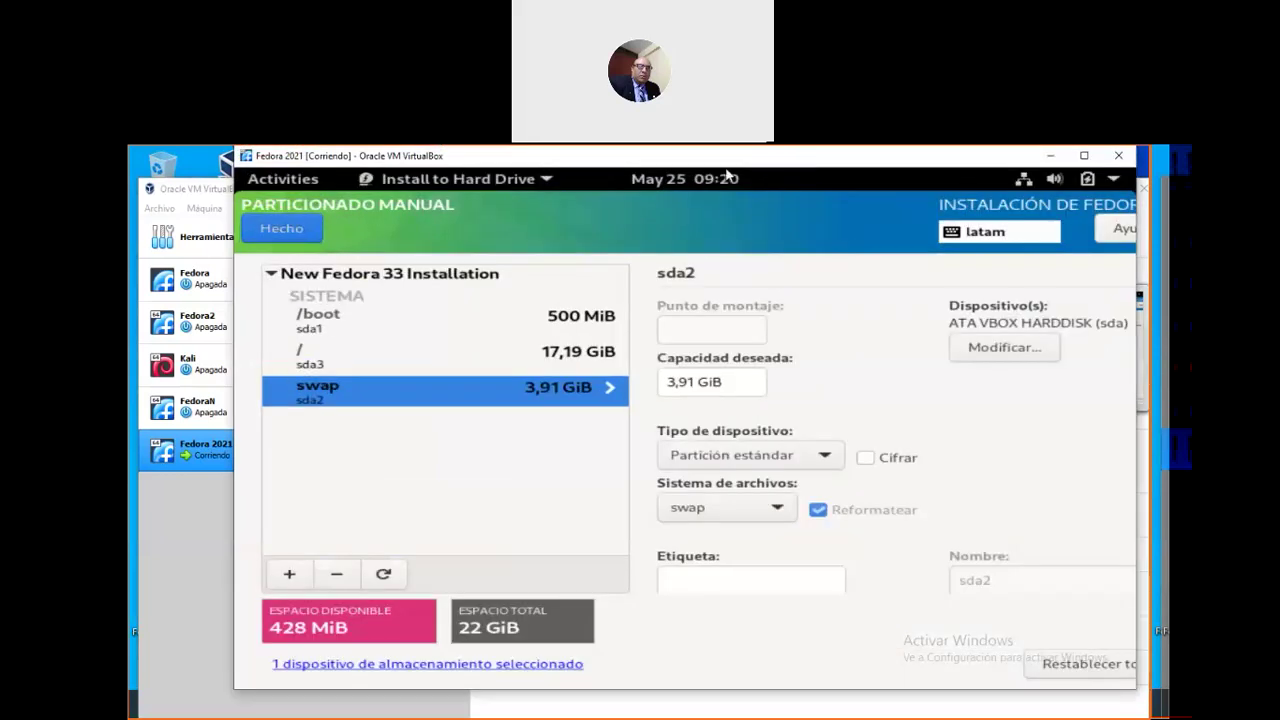
{"action": "left_click_drag", "start_coordinate": [685, 172], "coordinate": [579, 172]}
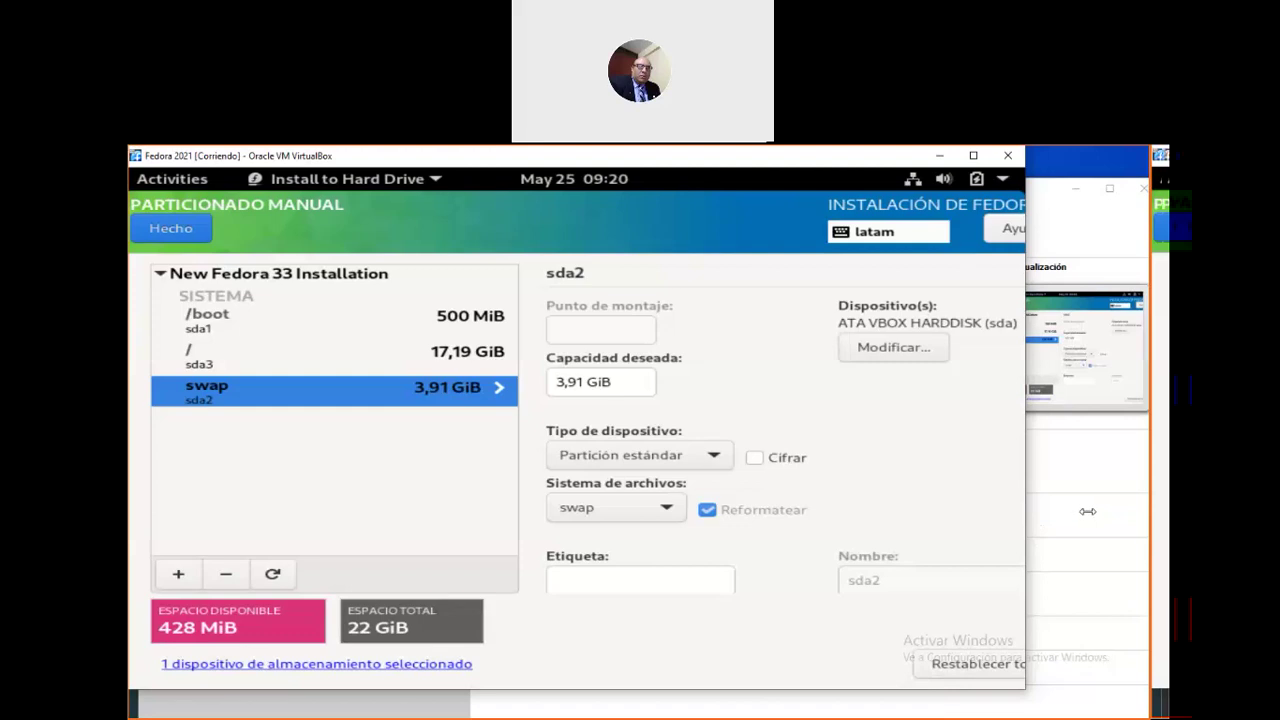
{"action": "left_click_drag", "start_coordinate": [1087, 511], "coordinate": [1086, 511]}
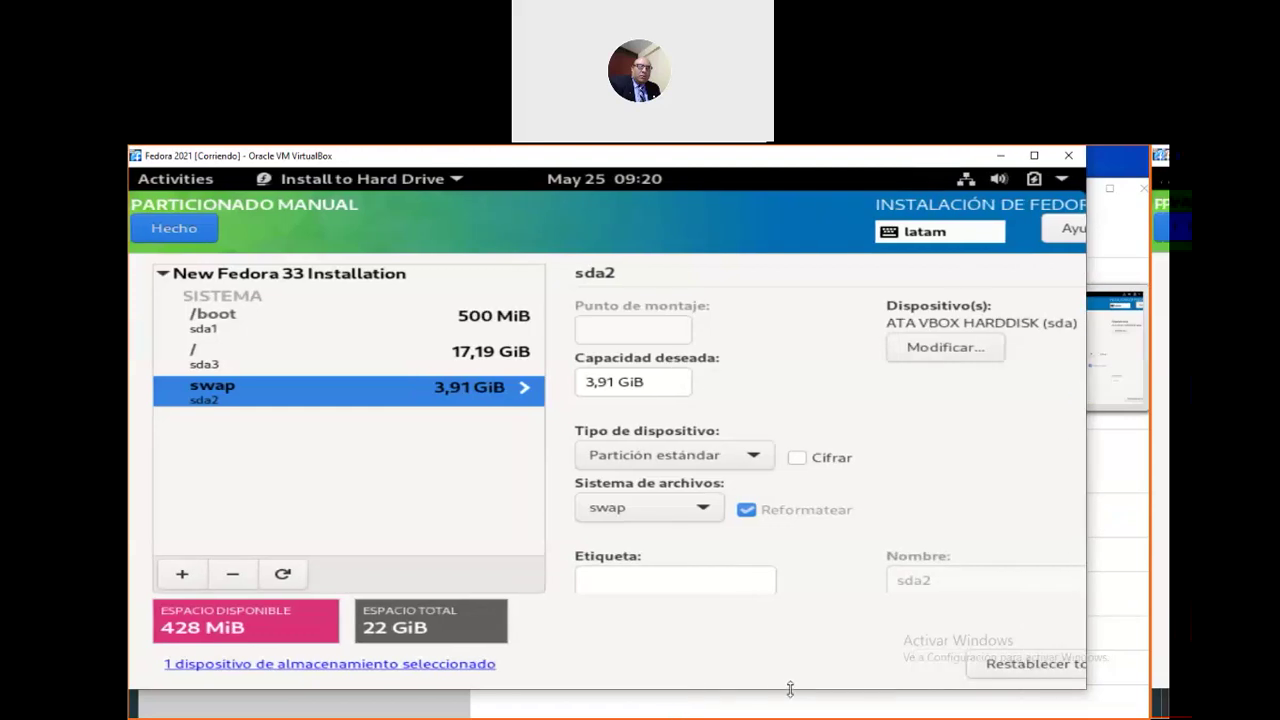
Check the available file systems for the /boot and / partitions, choosing ext4 for both
{"action": "left_click", "coordinate": [279, 340]}
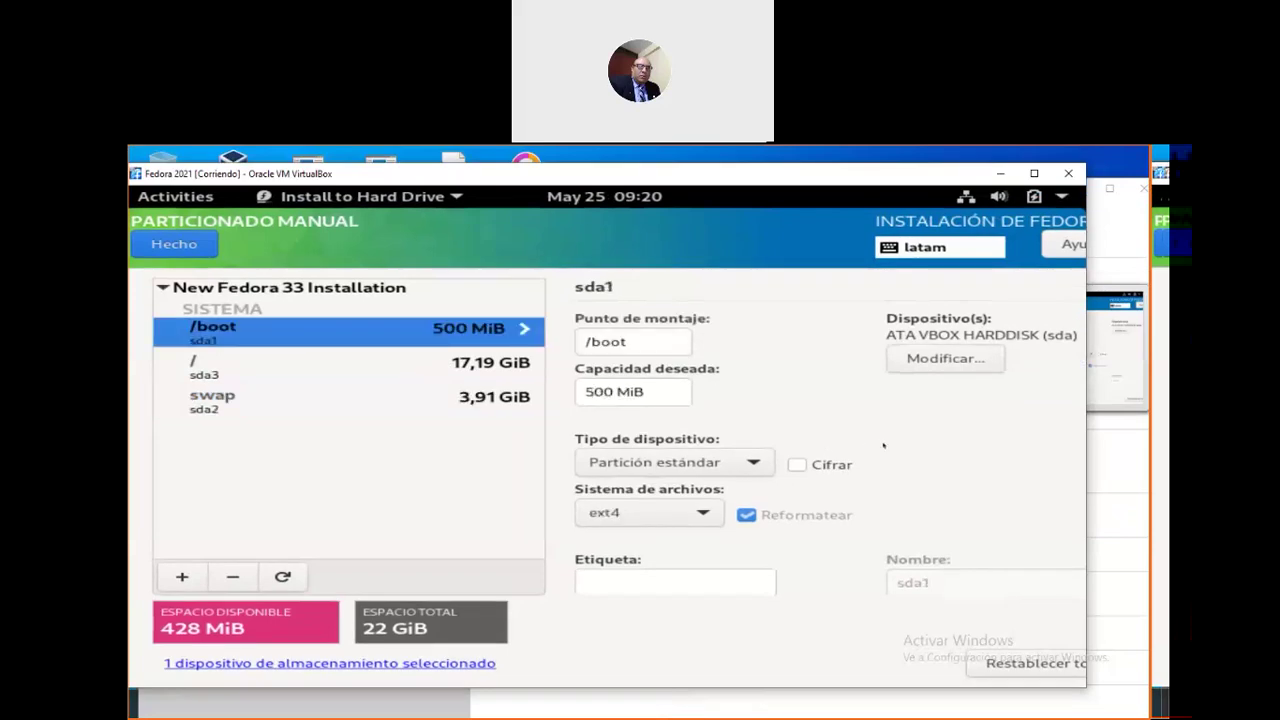
{"action": "left_click", "coordinate": [687, 512]}
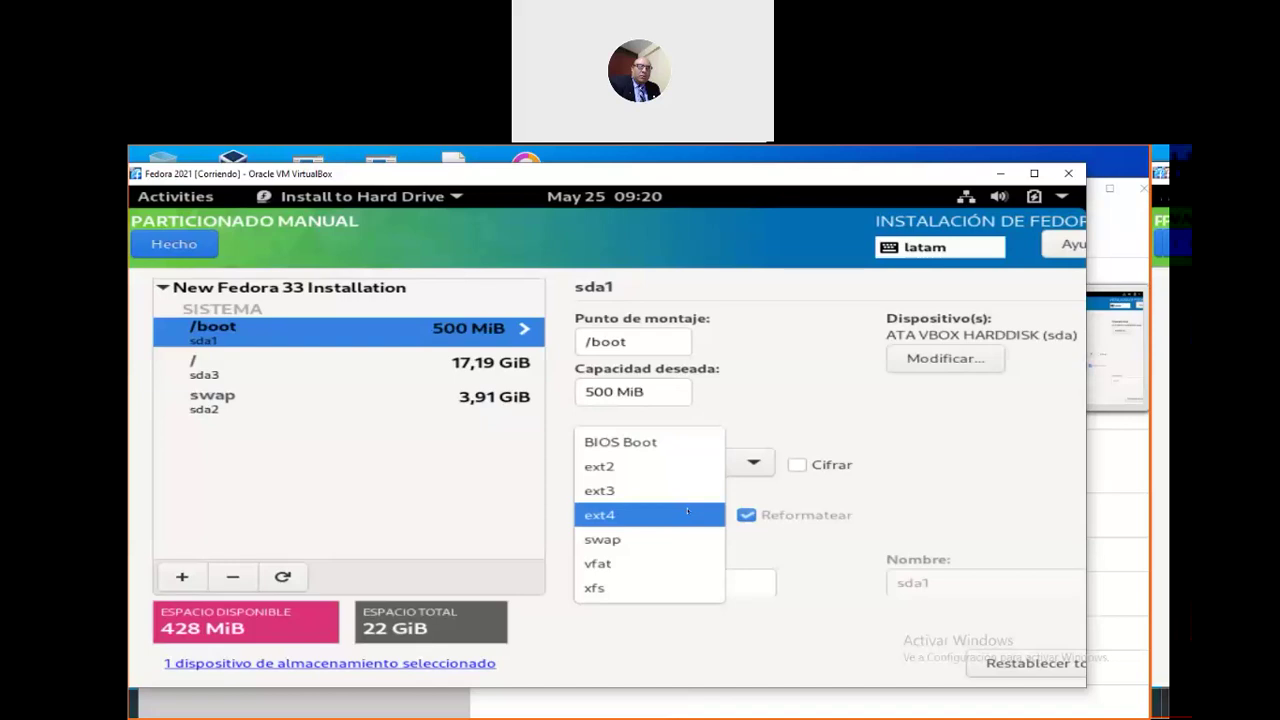
{"action": "left_click", "coordinate": [687, 511]}
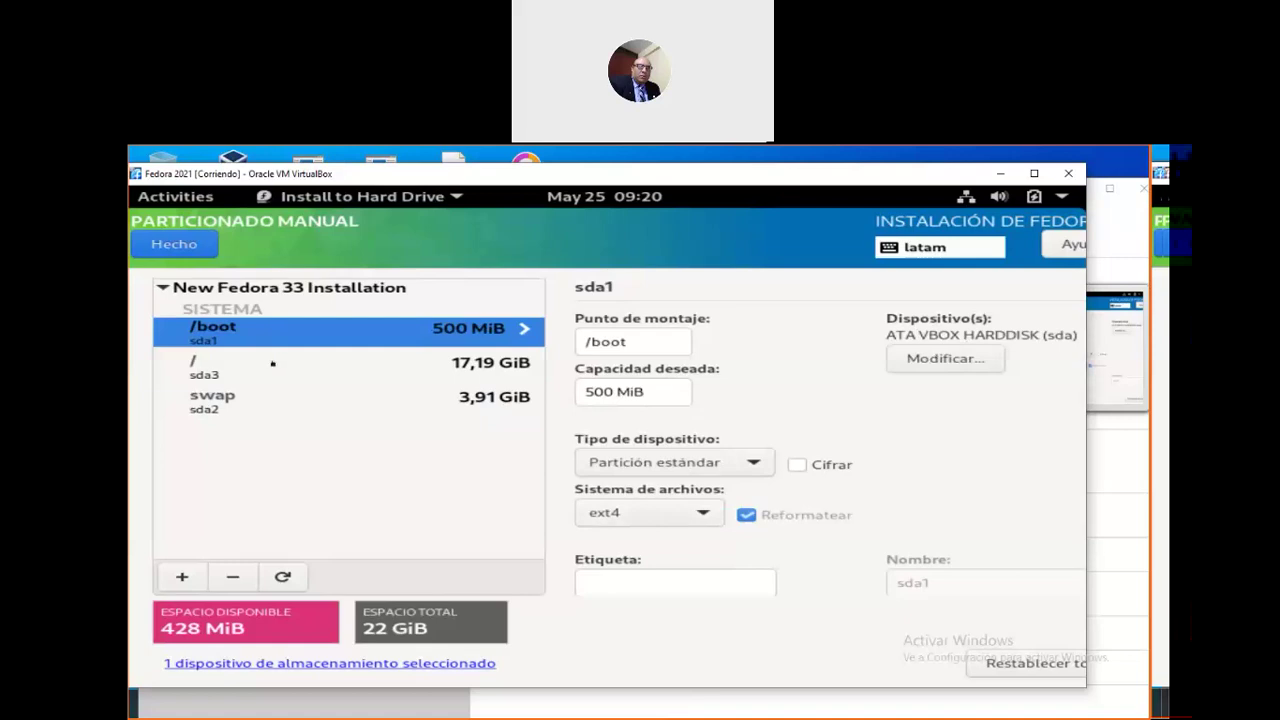
{"action": "left_click", "coordinate": [208, 362]}
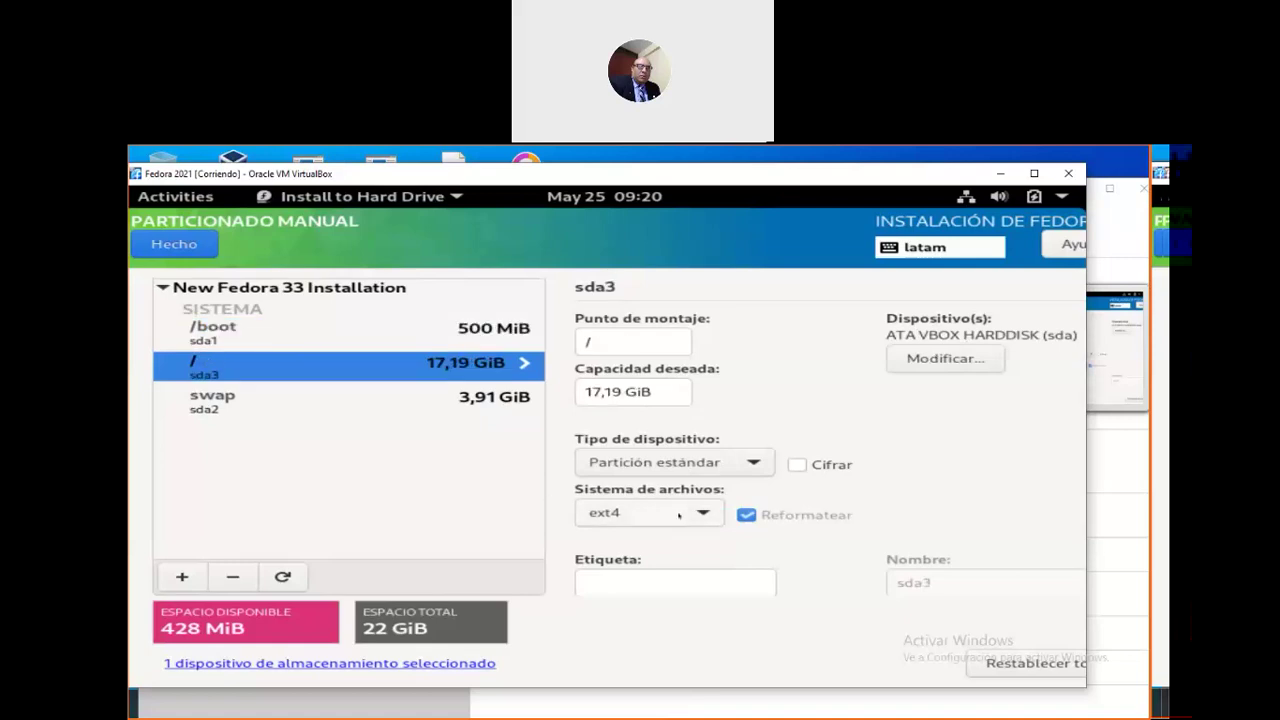
{"action": "left_click", "coordinate": [267, 331]}
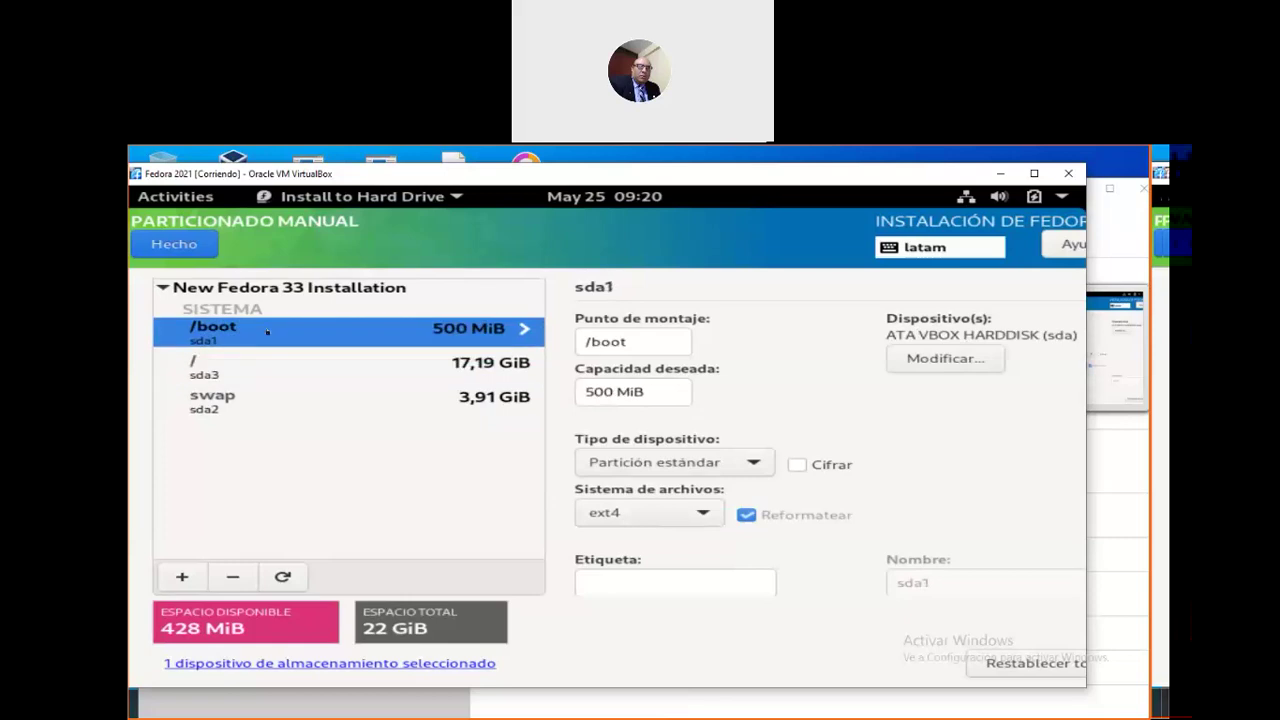
{"action": "left_click", "coordinate": [240, 377]}
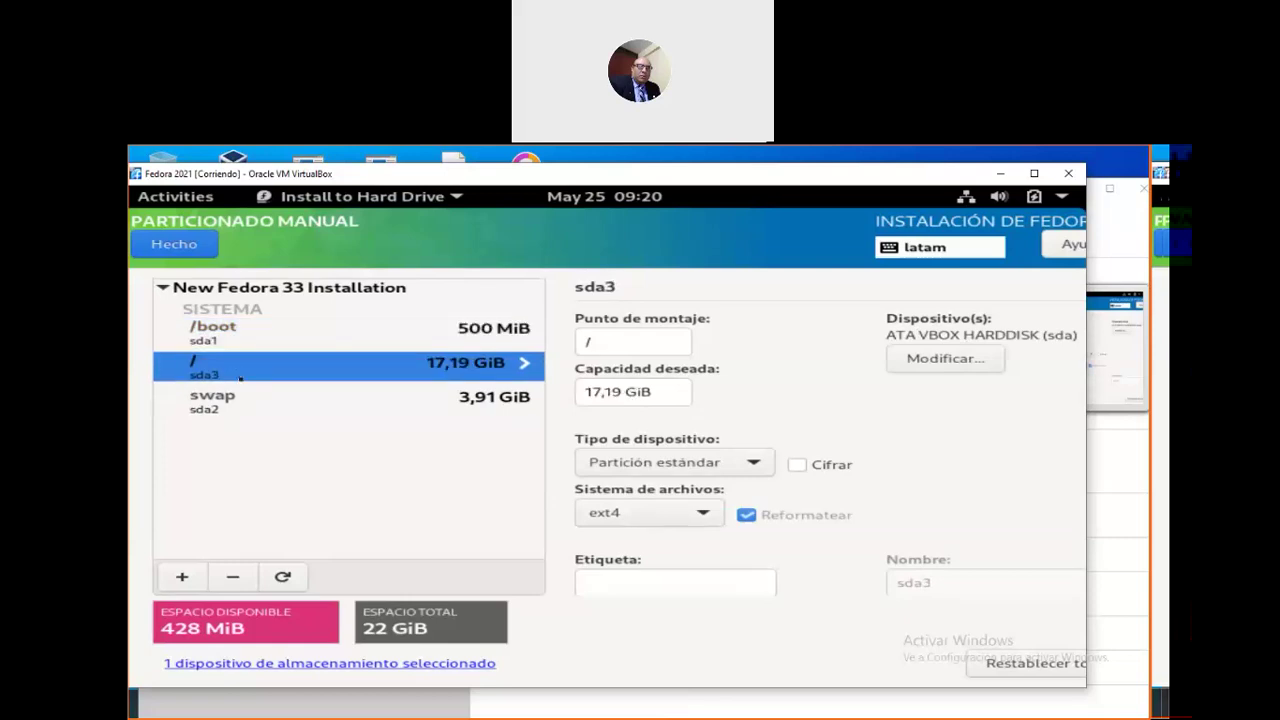
{"action": "left_click", "coordinate": [640, 513]}
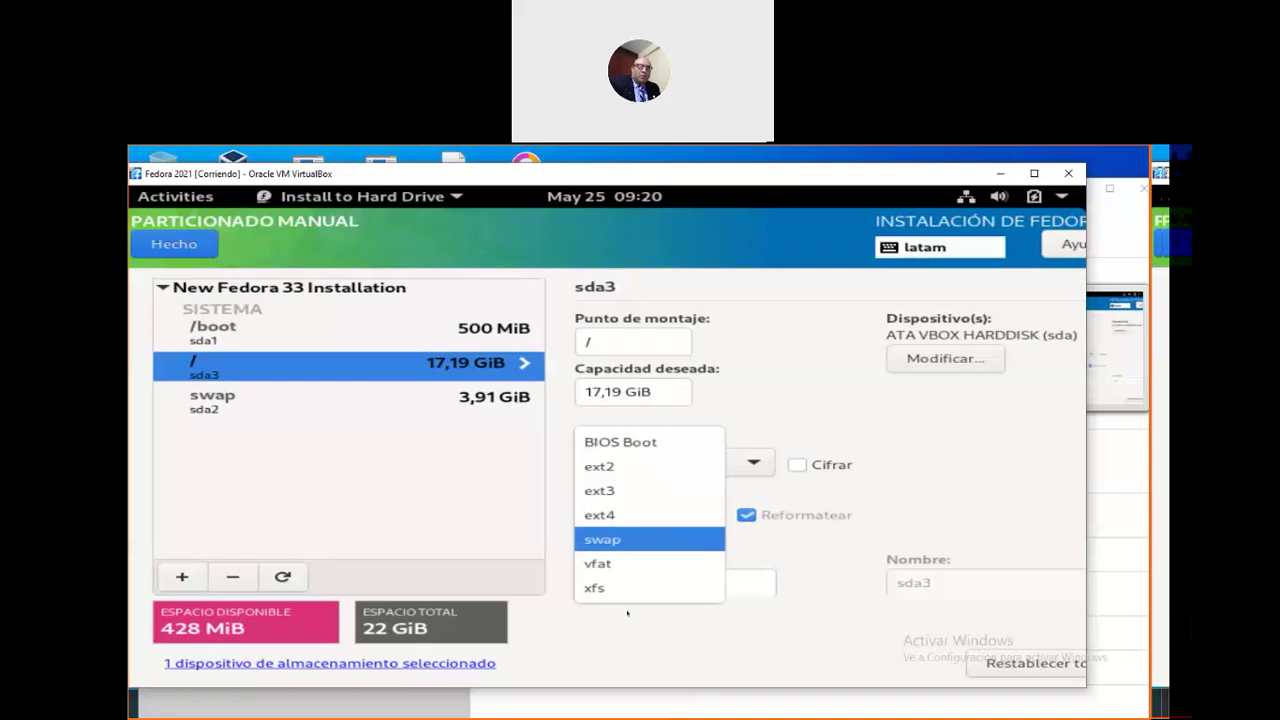
{"action": "left_click", "coordinate": [625, 518]}
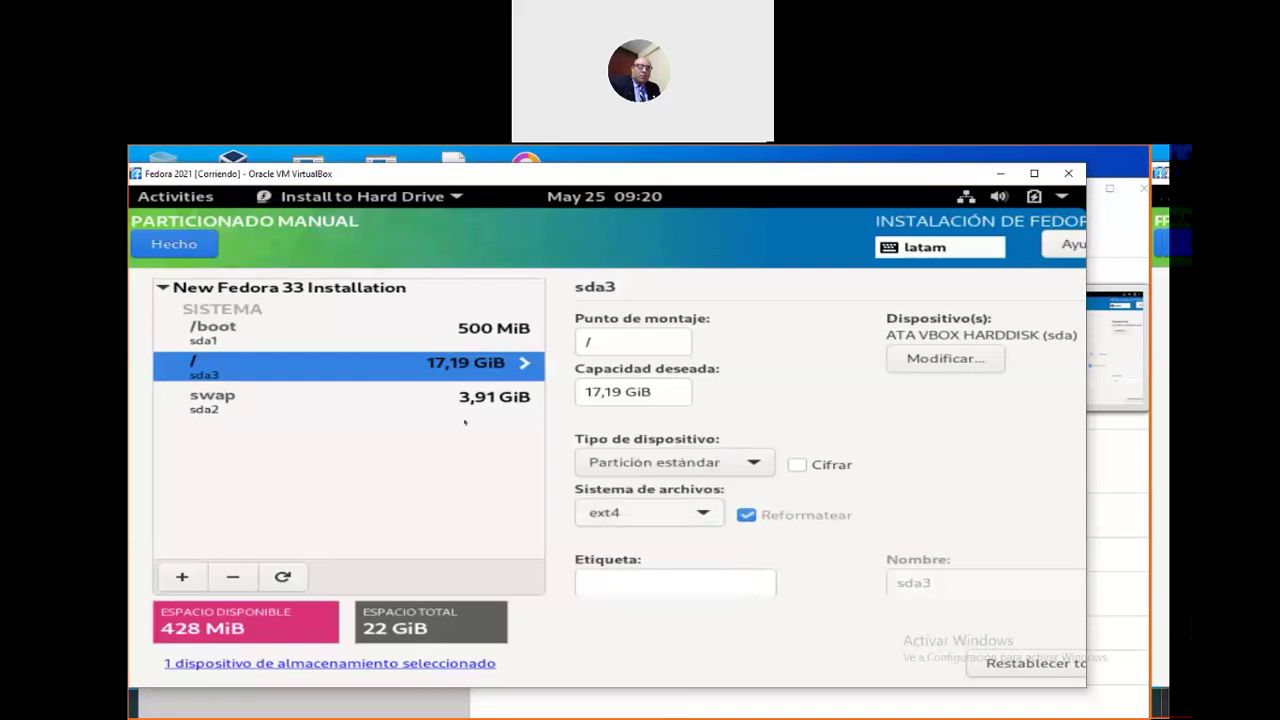
Check the available file systems for the swap partition, choosing swap
{"action": "left_click", "coordinate": [212, 399]}
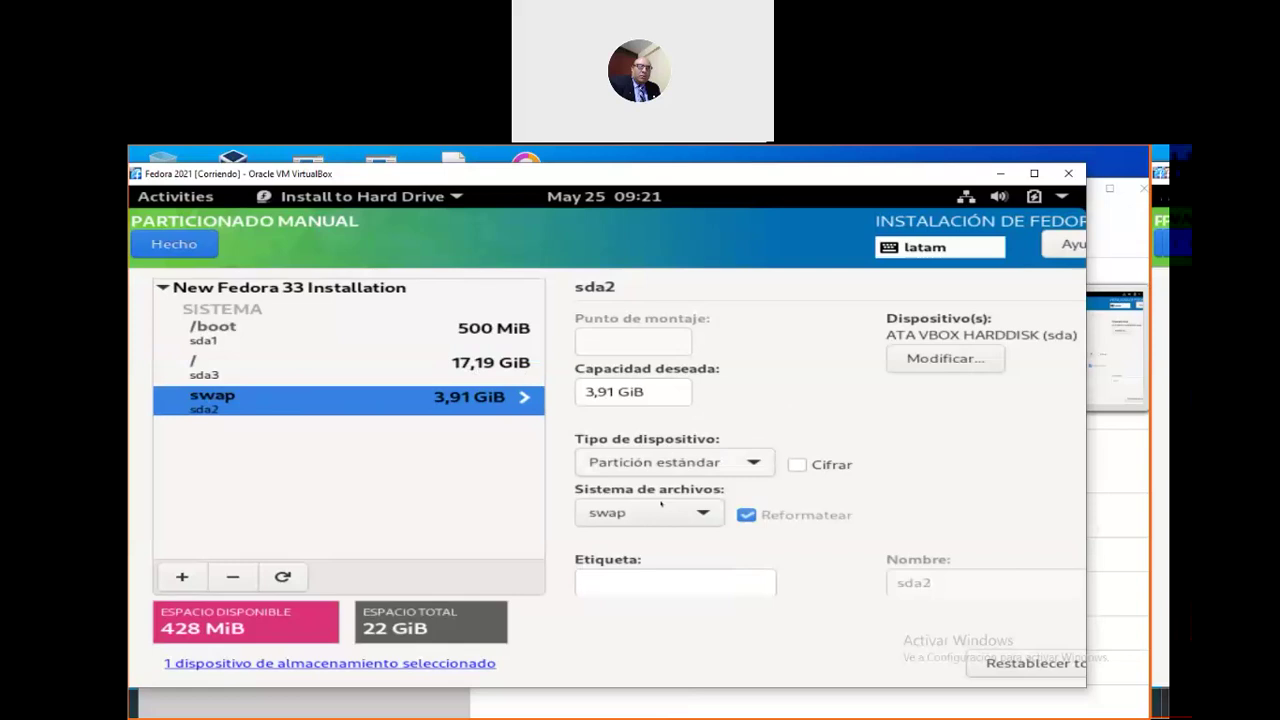
{"action": "left_click", "coordinate": [645, 512]}
{"action": "left_click", "coordinate": [612, 515]}
{"action": "left_click", "coordinate": [703, 511]}
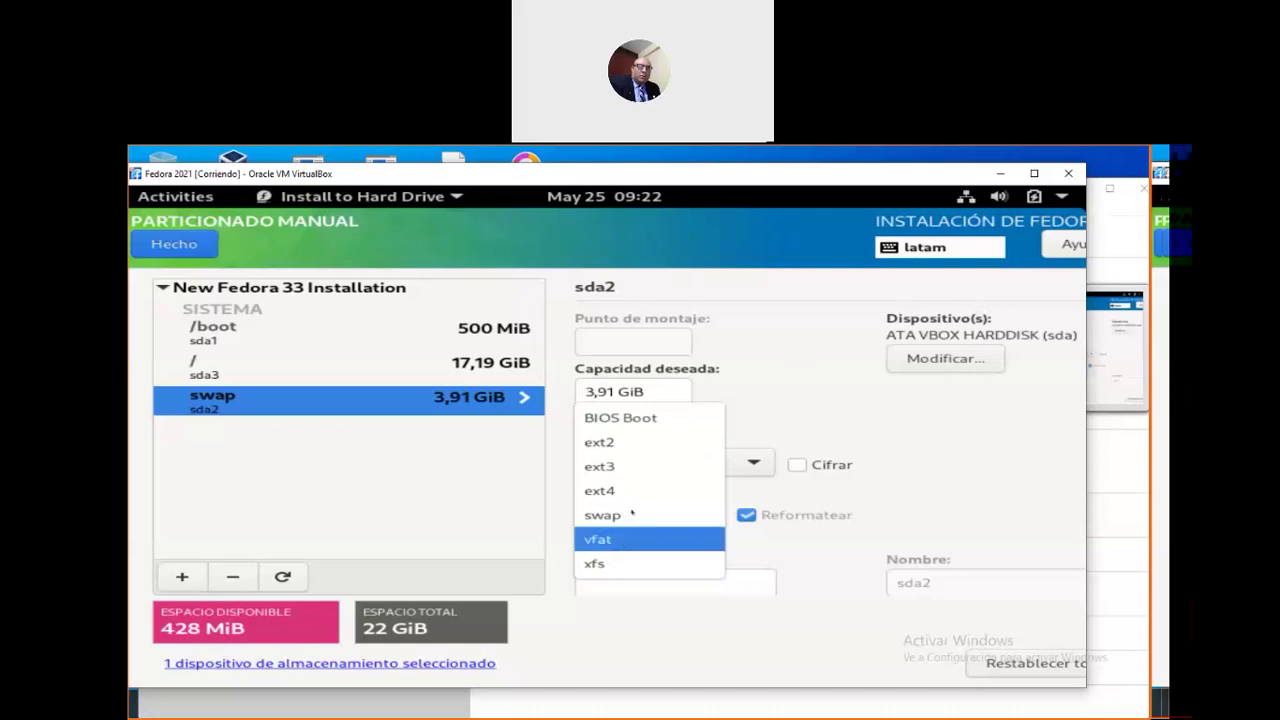
{"action": "left_click", "coordinate": [632, 514]}
Recheck the mount point, capacity and file system details of the /, /boot and swap partitions
{"action": "left_click", "coordinate": [182, 366]}
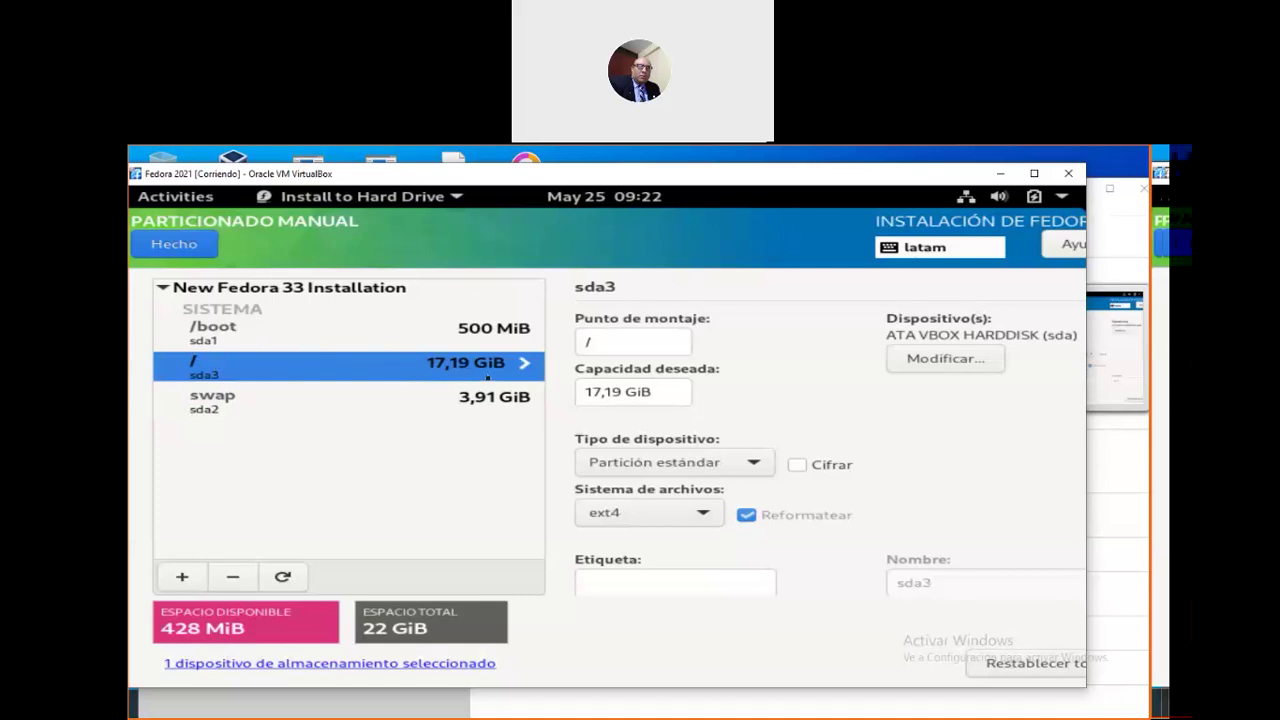
{"action": "left_click", "coordinate": [314, 331]}
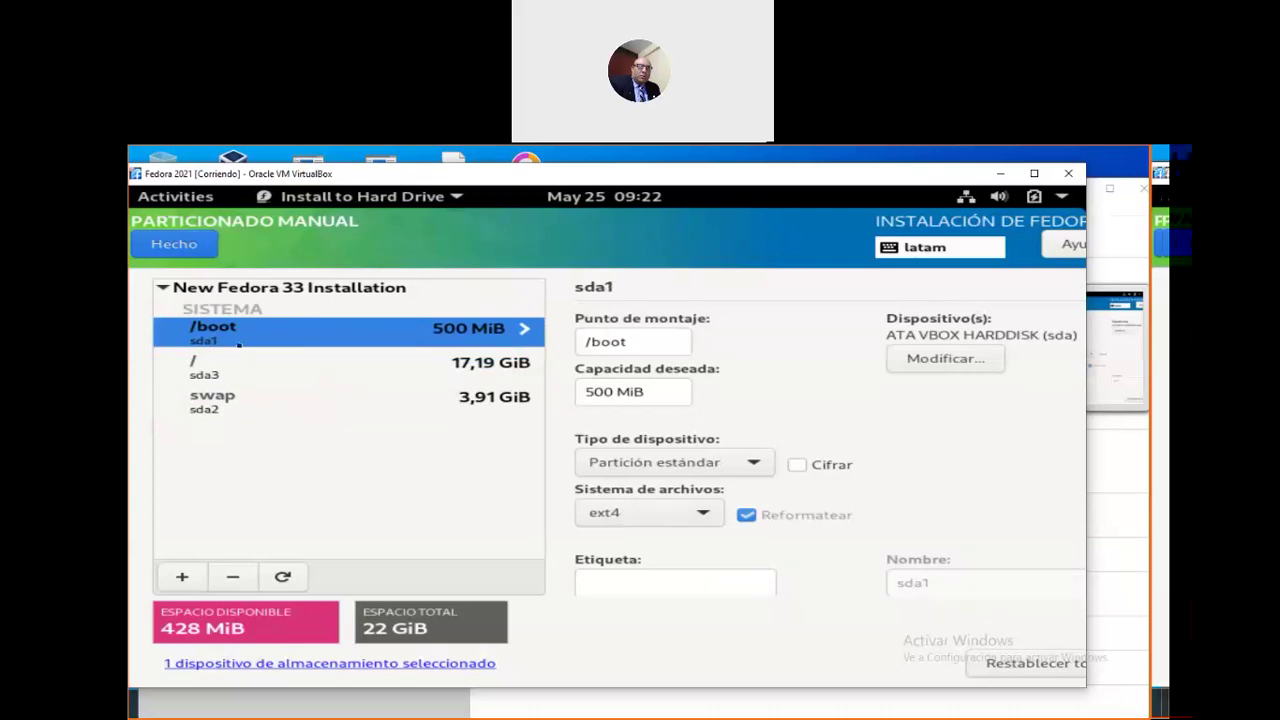
{"action": "left_click", "coordinate": [642, 341]}
{"action": "left_click", "coordinate": [326, 370]}
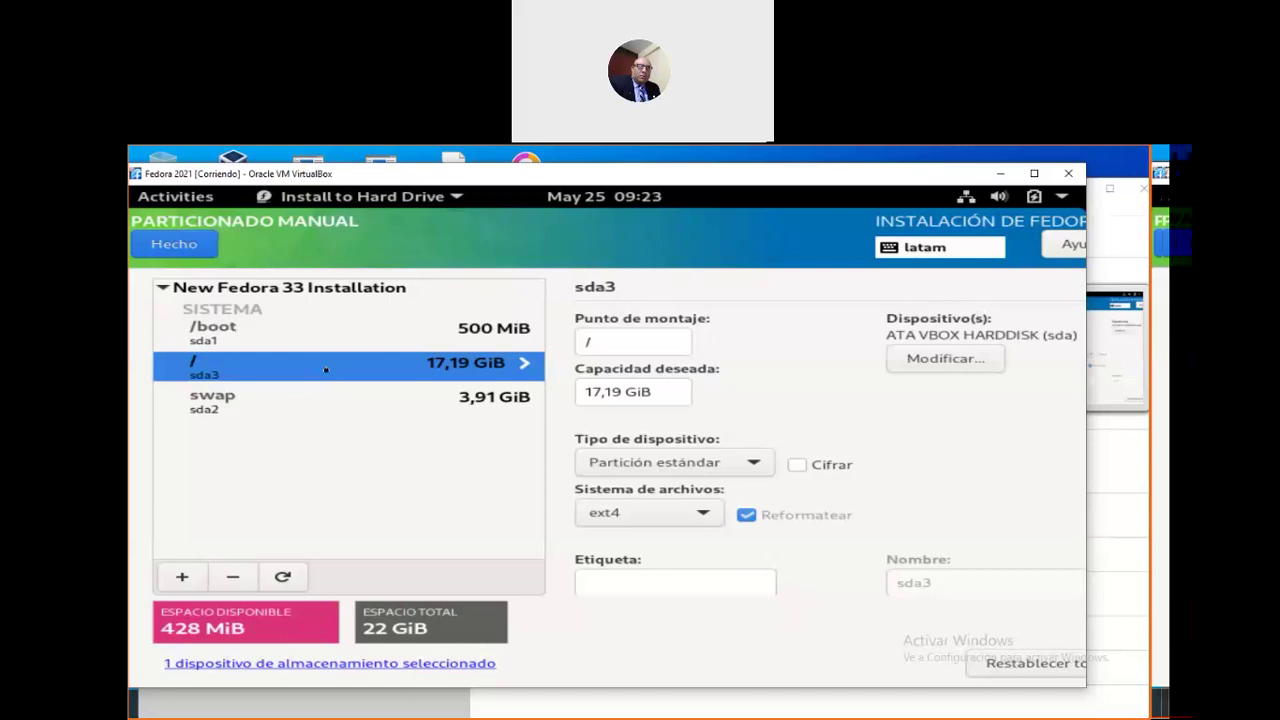
{"action": "left_click", "coordinate": [591, 341]}
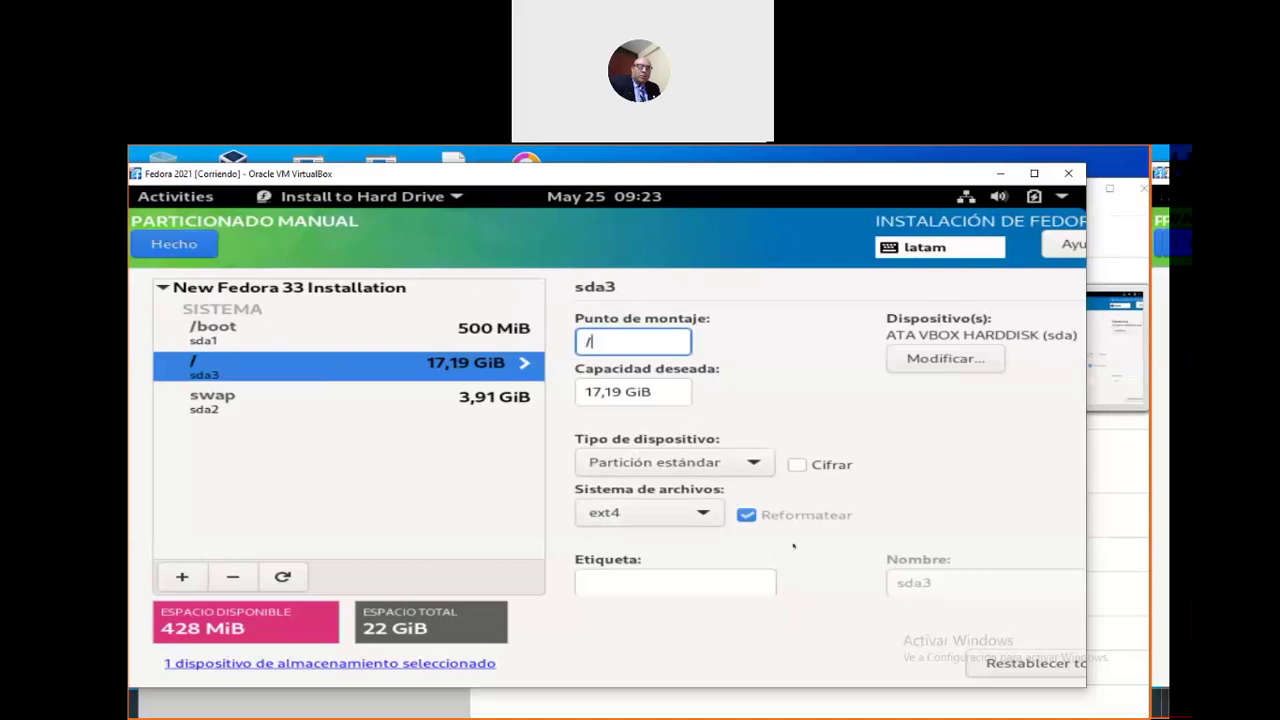
{"action": "scroll", "coordinate": [582, 478], "scroll_direction": "down", "scroll_amount": 1}
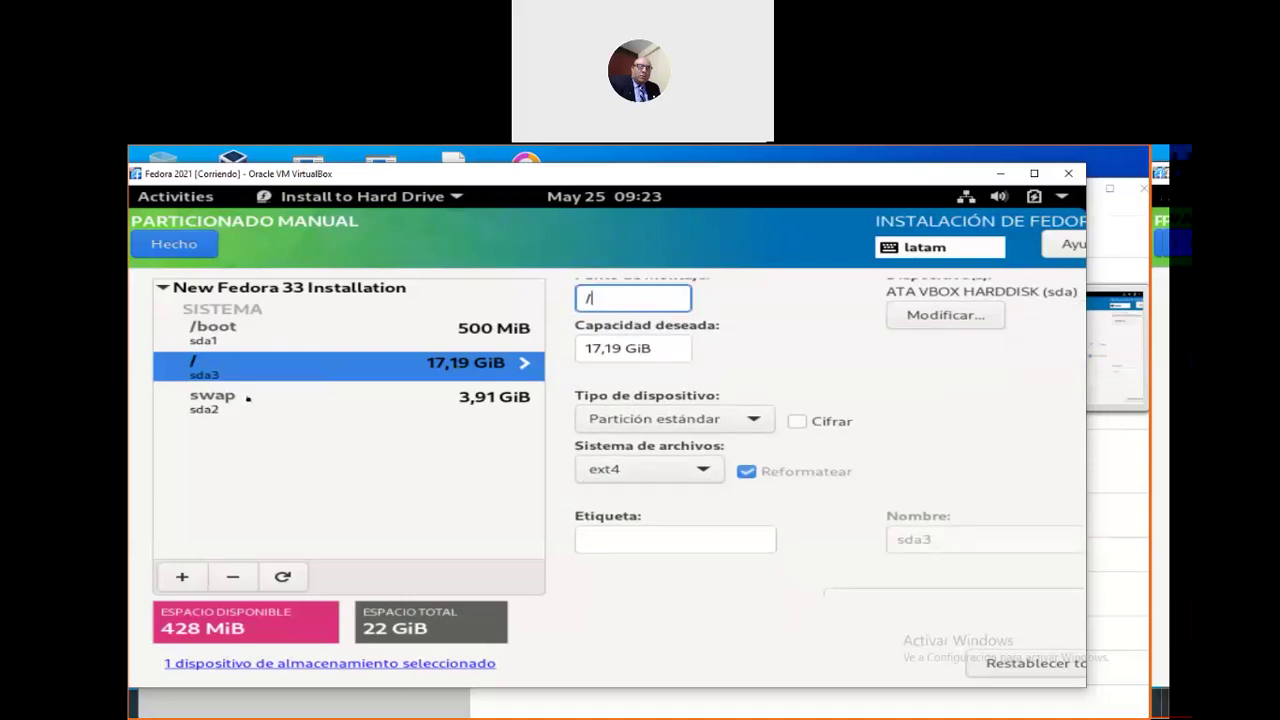
{"action": "left_click", "coordinate": [247, 397]}
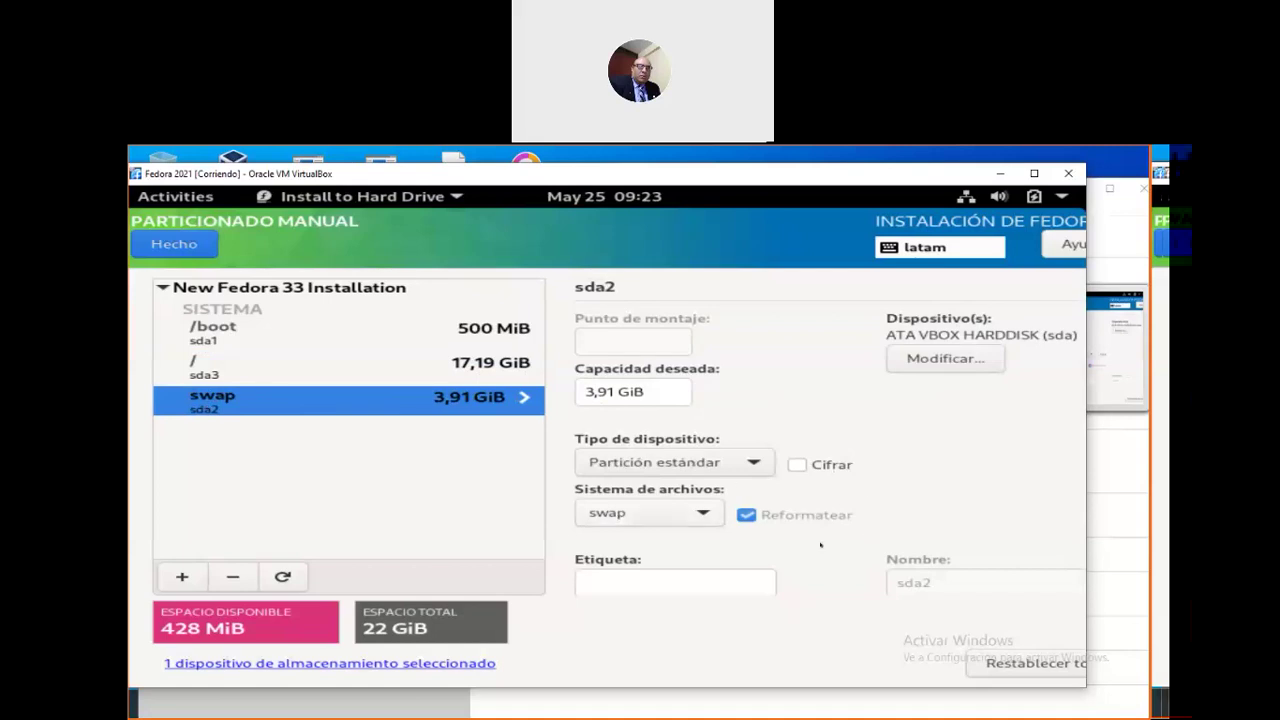
{"action": "scroll", "coordinate": [820, 545], "scroll_direction": "down", "scroll_amount": 3}
{"action": "scroll", "coordinate": [789, 528], "scroll_direction": "up", "scroll_amount": 3}
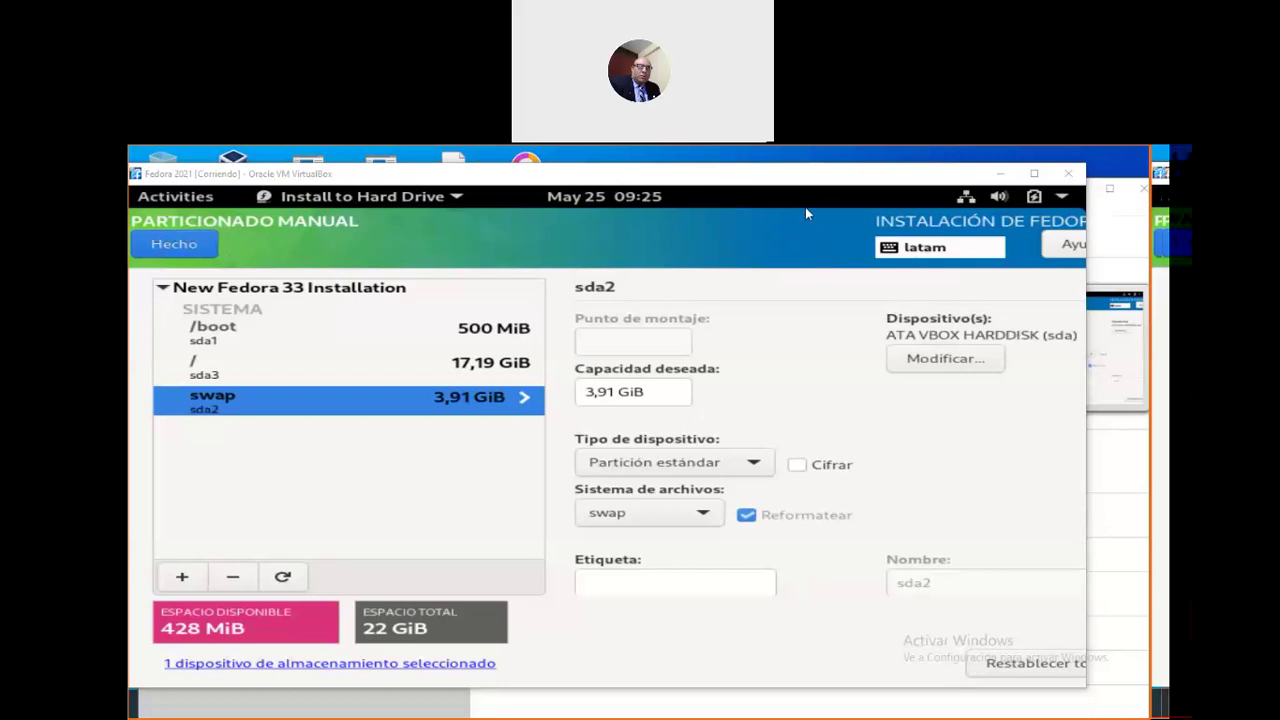
Finish the manual partitioning, accept the summary of changes and start the Fedora installation
{"action": "left_click", "coordinate": [169, 246]}
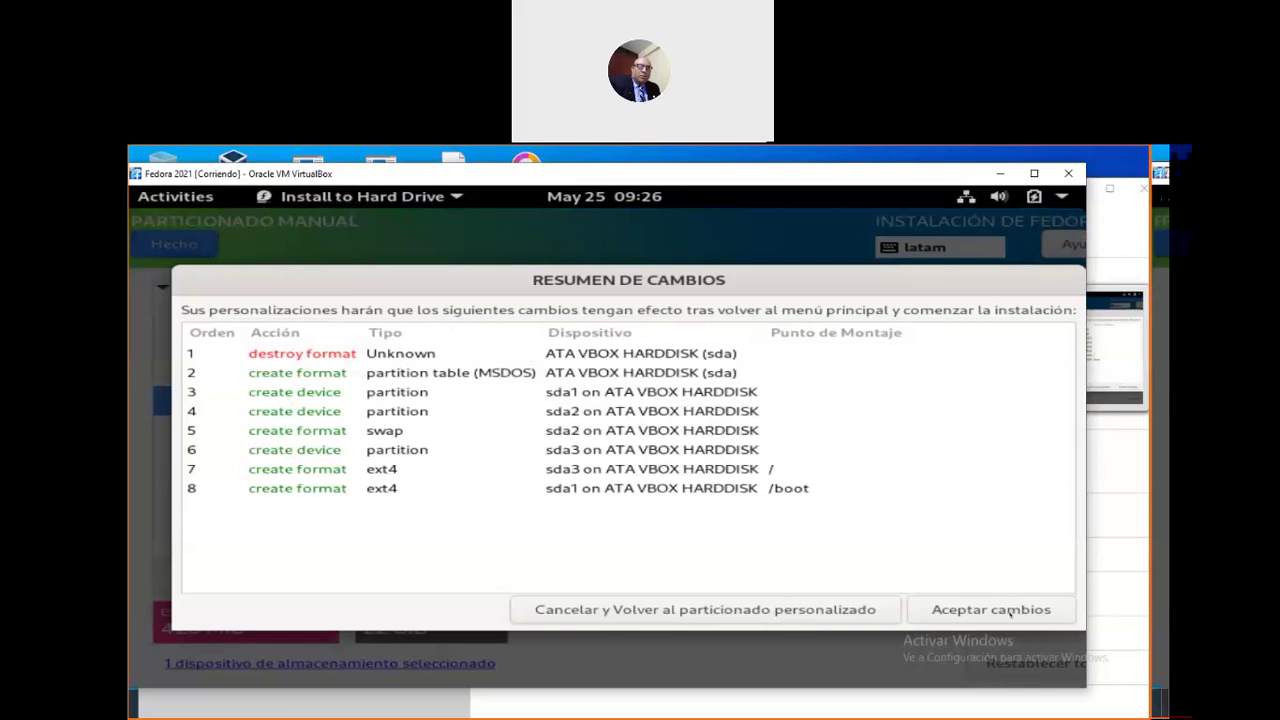
{"action": "left_click", "coordinate": [960, 609]}
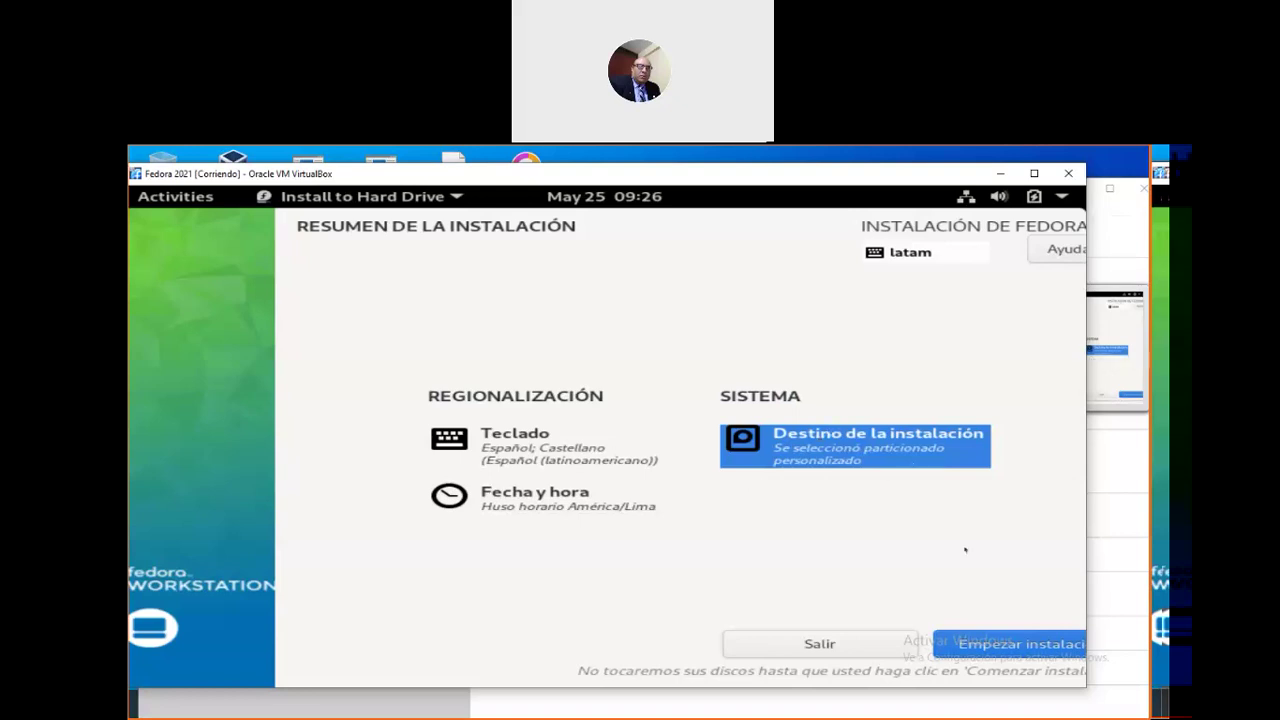
{"action": "left_click", "coordinate": [1010, 644]}
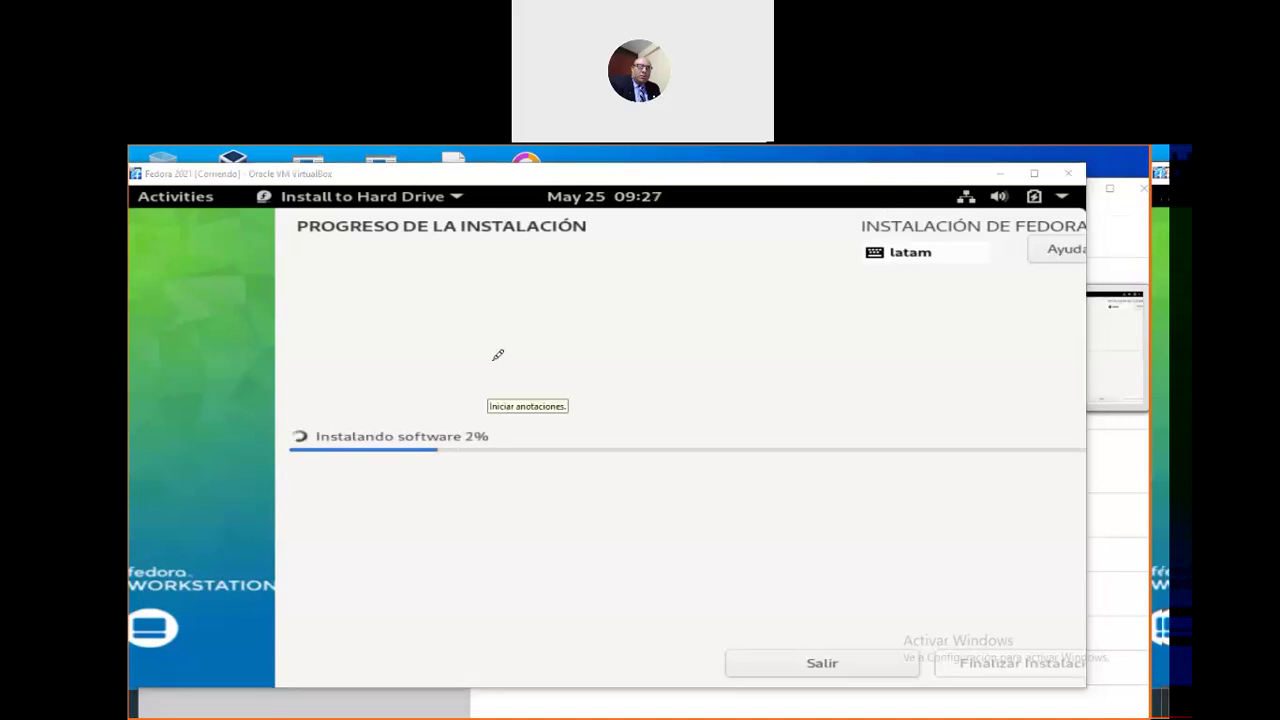
Draw a red diagonal slash above the installation progress bar and add the text annotation /dev/sda beside it
{"action": "left_click_drag", "start_coordinate": [524, 316], "coordinate": [466, 377]}
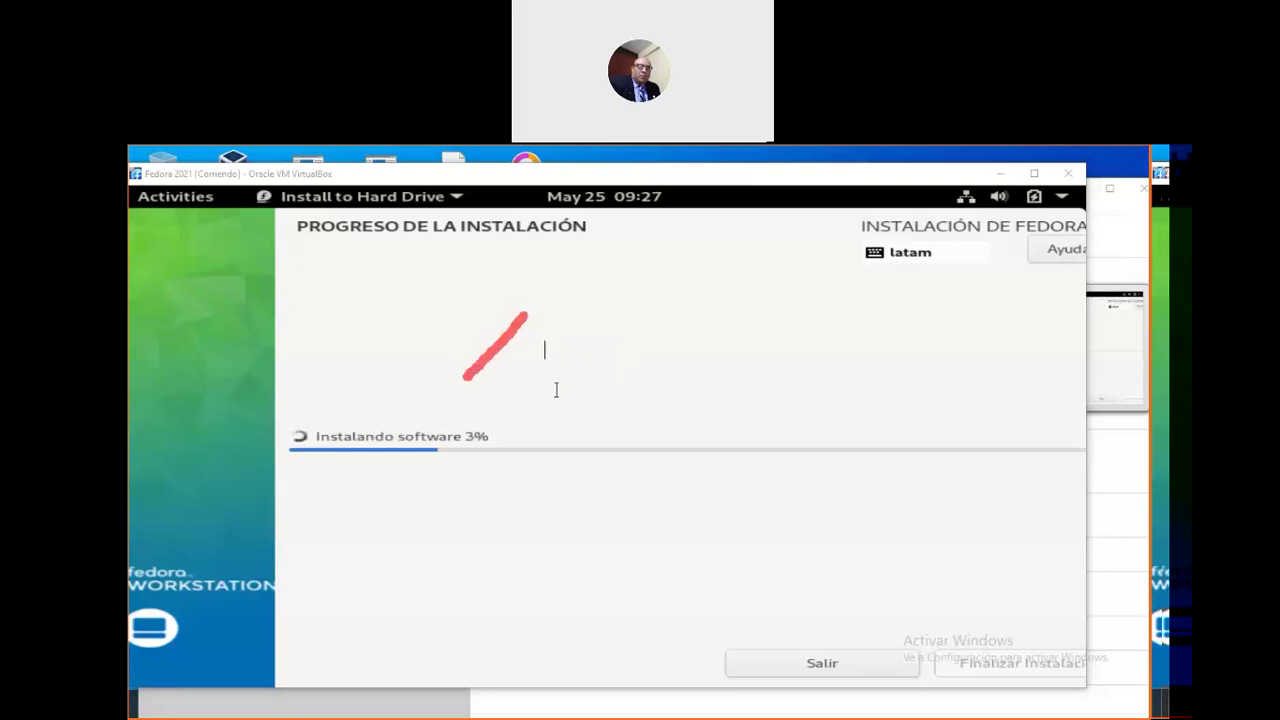
{"action": "type", "text": "/dev/sda"}
{"action": "left_click_drag", "start_coordinate": [601, 375], "coordinate": [611, 337]}
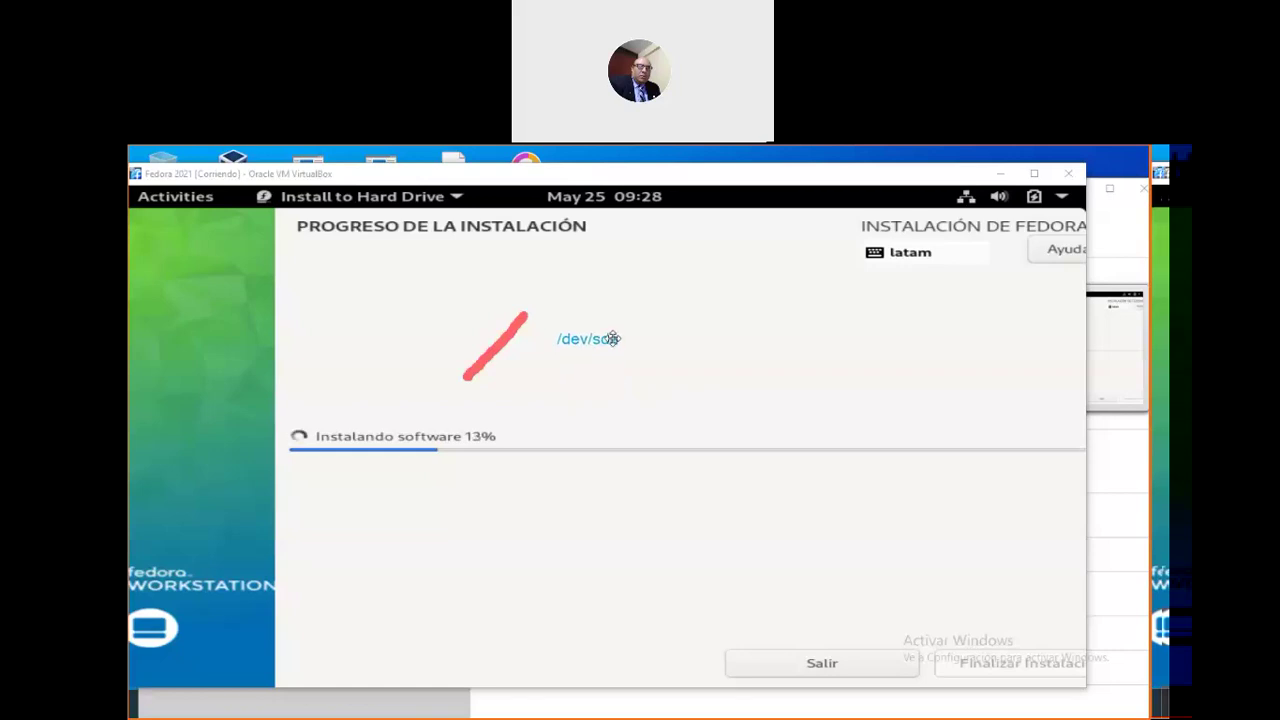
Add the partition notes sda1 and sda2 beneath the /dev/sda annotation
{"action": "left_click", "coordinate": [564, 366]}
{"action": "type", "text": "/dev"}
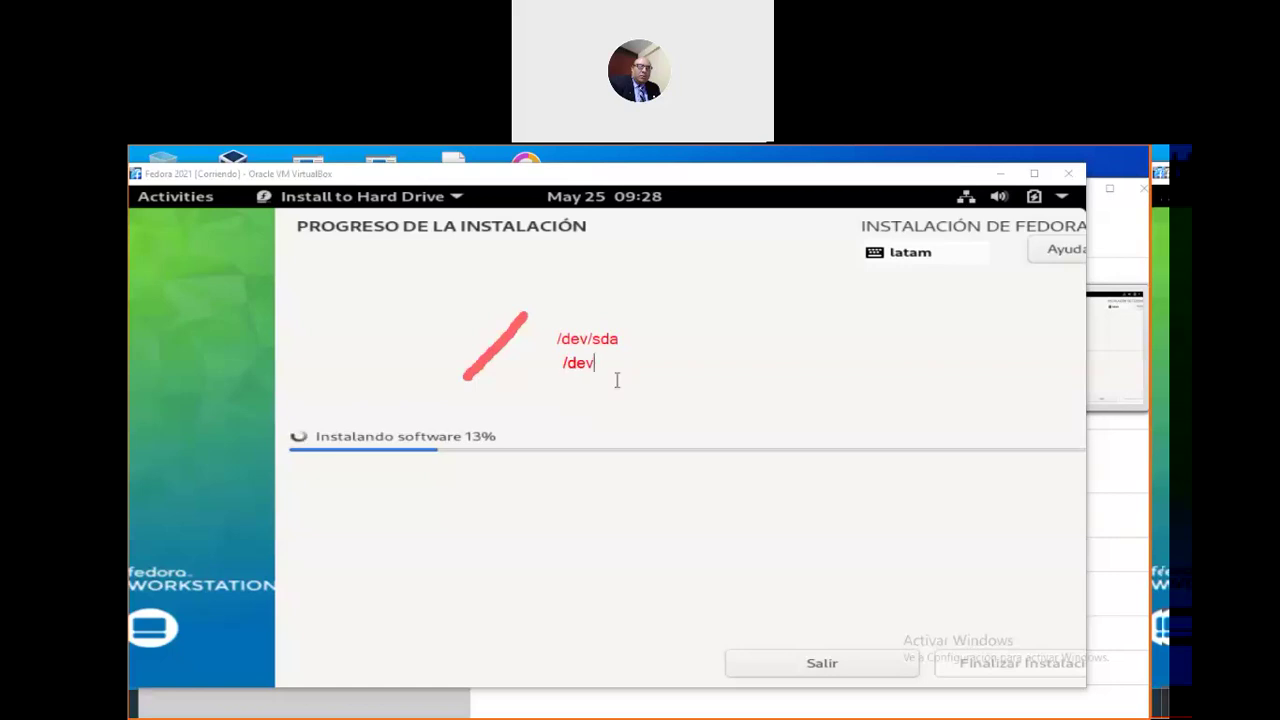
{"action": "key", "text": "BackSpace"}
{"action": "key", "text": "BackSpace"}
{"action": "key", "text": "BackSpace"}
{"action": "key", "text": "BackSpace"}
{"action": "type", "text": "d"}
{"action": "key", "text": "BackSpace"}
{"action": "type", "text": "sda1"}
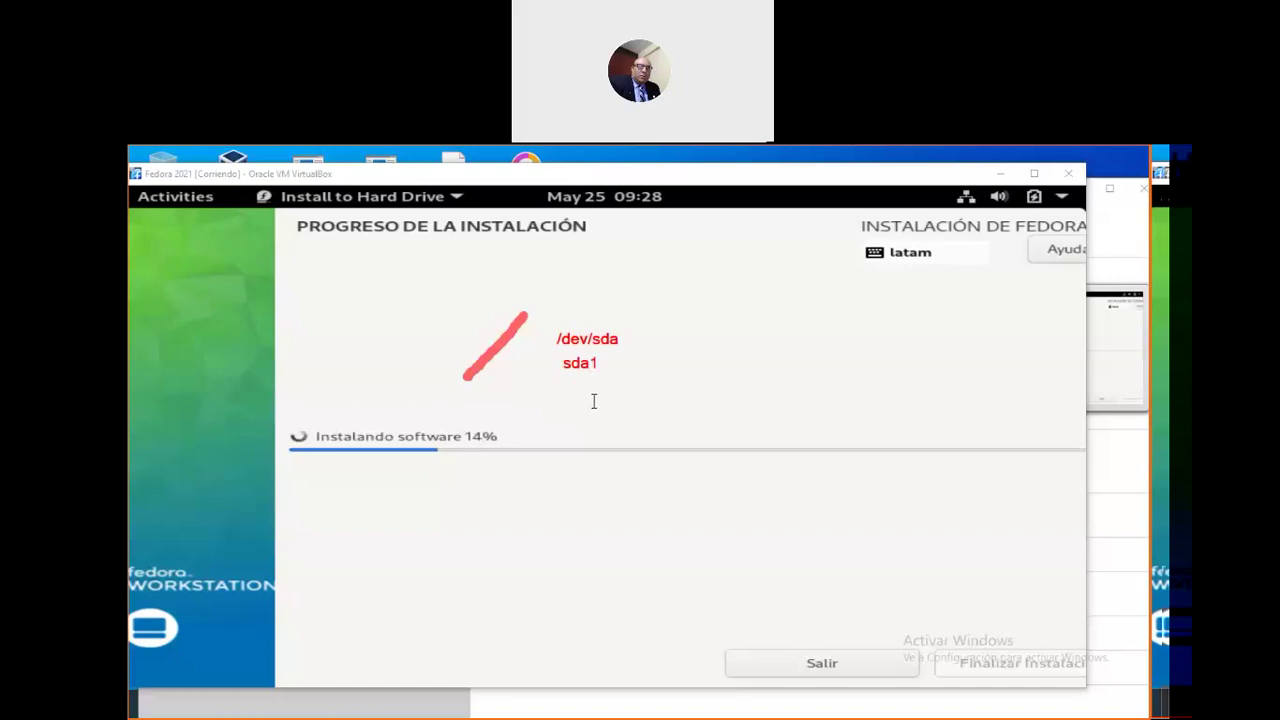
{"action": "left_click", "coordinate": [562, 389]}
{"action": "type", "text": "sda2"}
Annotate a second disk, /dev/sdb, beside the first one, with partitions sdb1 and sdb2 listed beneath it
{"action": "left_click", "coordinate": [741, 336]}
{"action": "type", "text": "/dev/"}
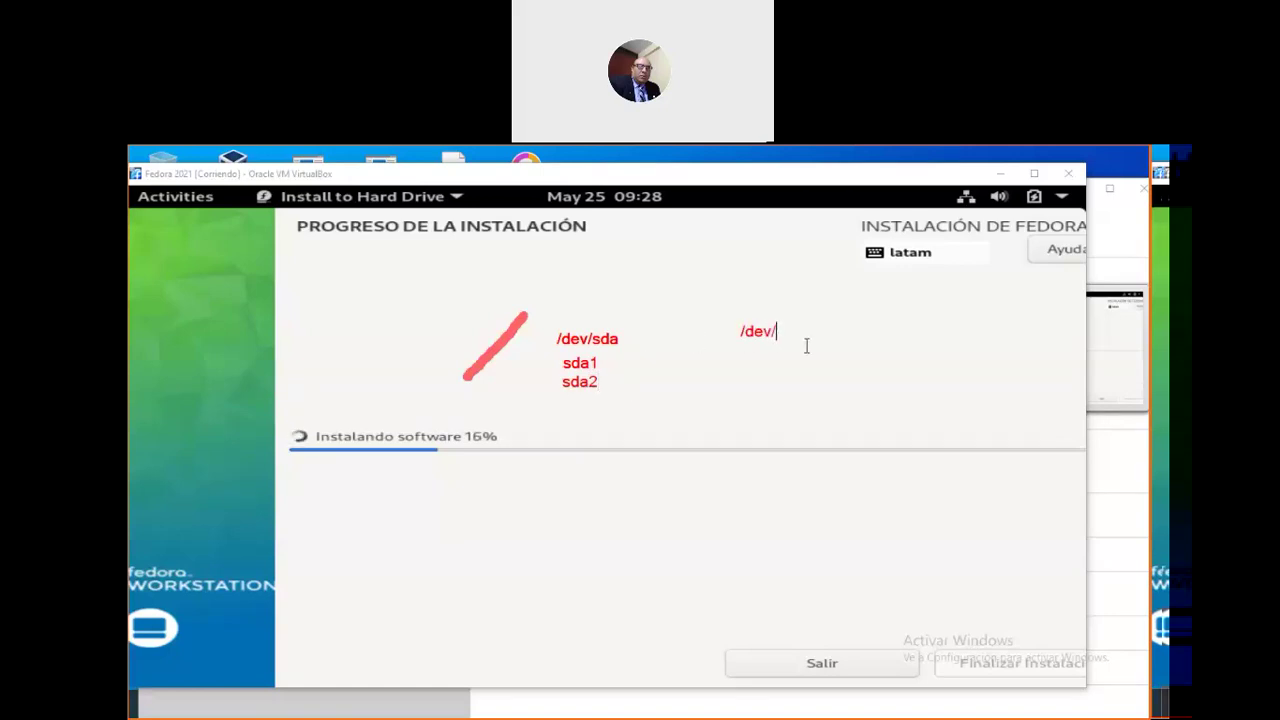
{"action": "type", "text": "sdb"}
{"action": "key", "text": "Return"}
{"action": "type", "text": "db1"}
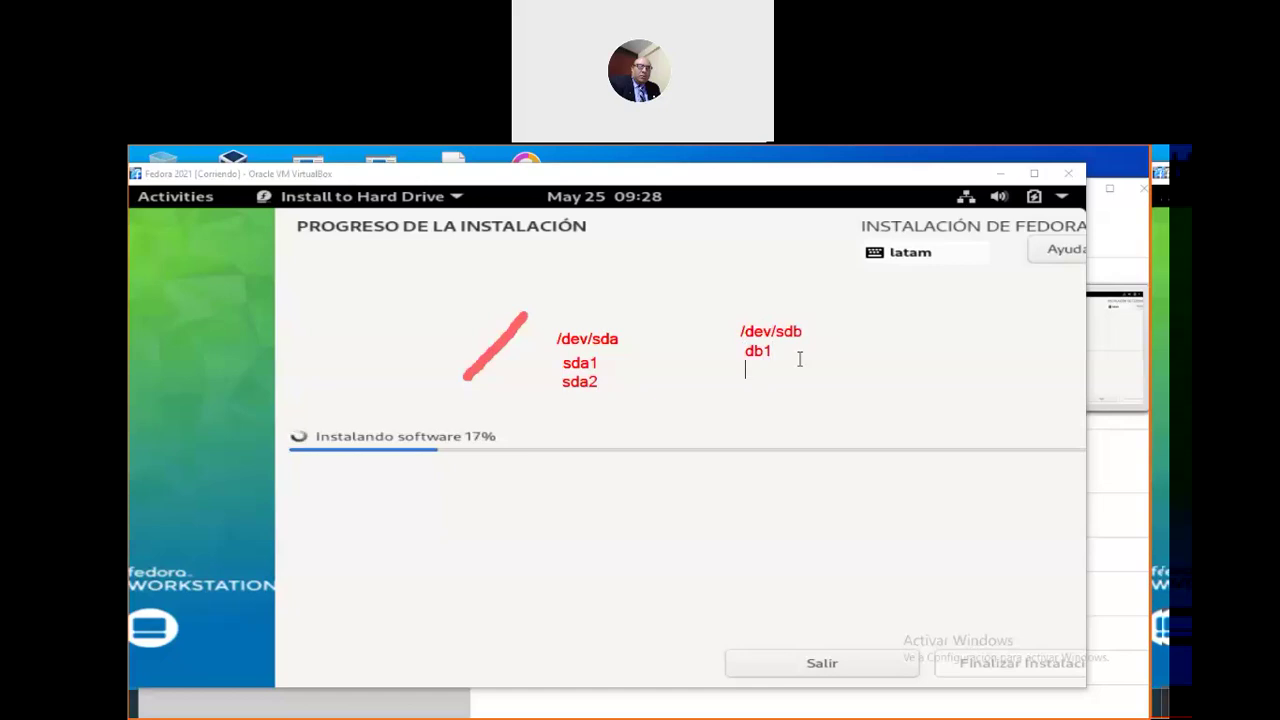
{"action": "key", "text": "BackSpace"}
{"action": "key", "text": "BackSpace"}
{"action": "key", "text": "BackSpace"}
{"action": "type", "text": "sdb"}
{"action": "type", "text": "1 "}
{"action": "type", "text": "sdb2"}
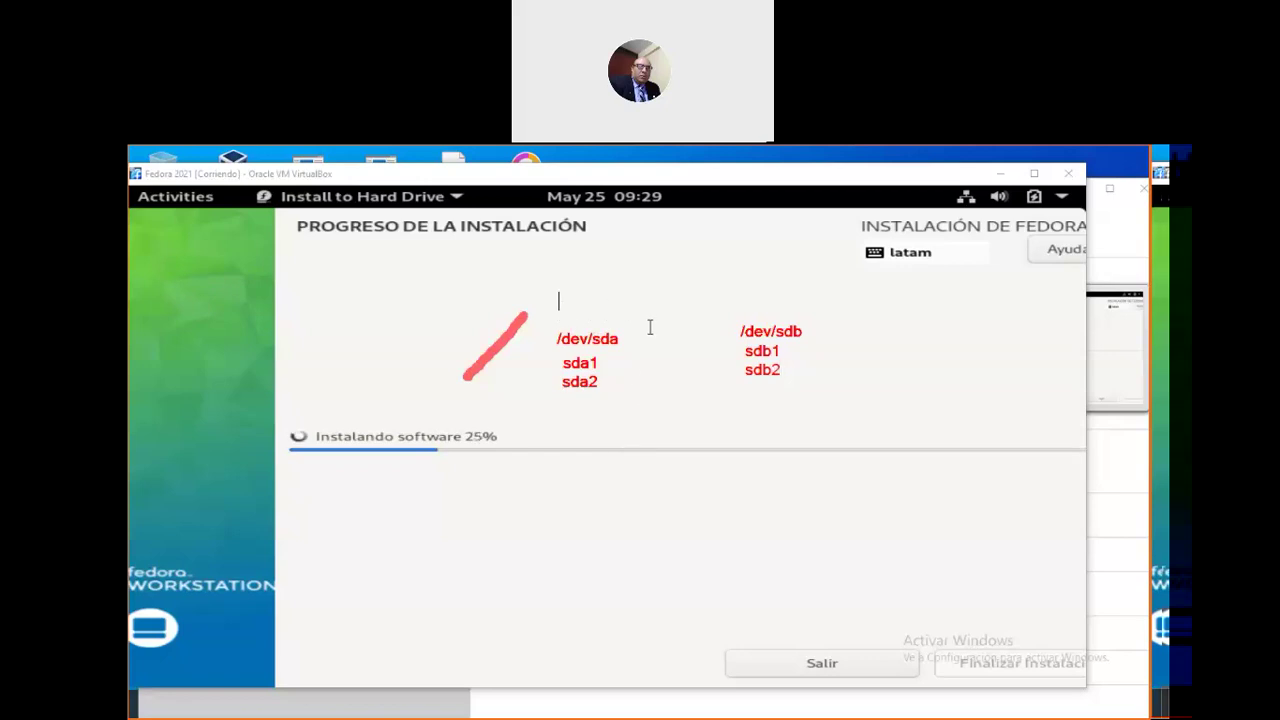
Label the /dev/sda notes with the heading Windows (c:) and the /dev/sdb notes with Linux
{"action": "type", "text": "Windows (c:)"}
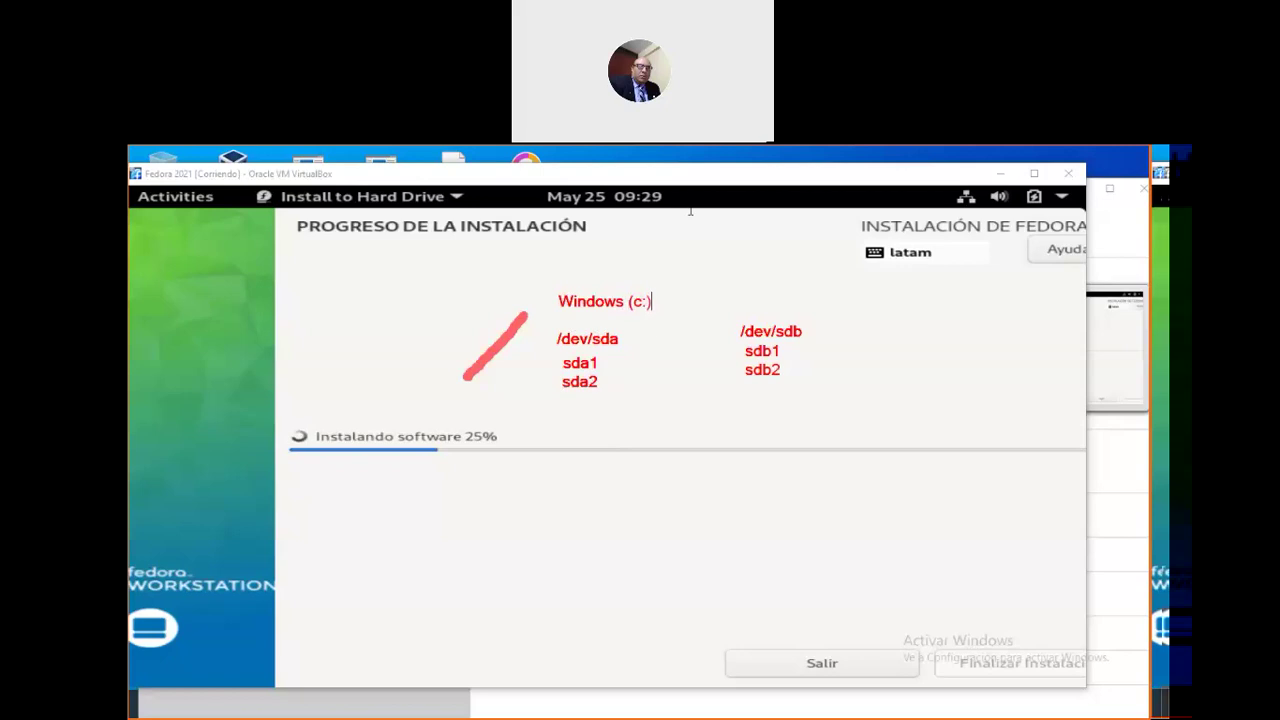
{"action": "type", "text": "Linux"}
Write the example command mkdir /winc as a text annotation below the installation progress bar
{"action": "left_click", "coordinate": [308, 519]}
{"action": "type", "text": "mb"}
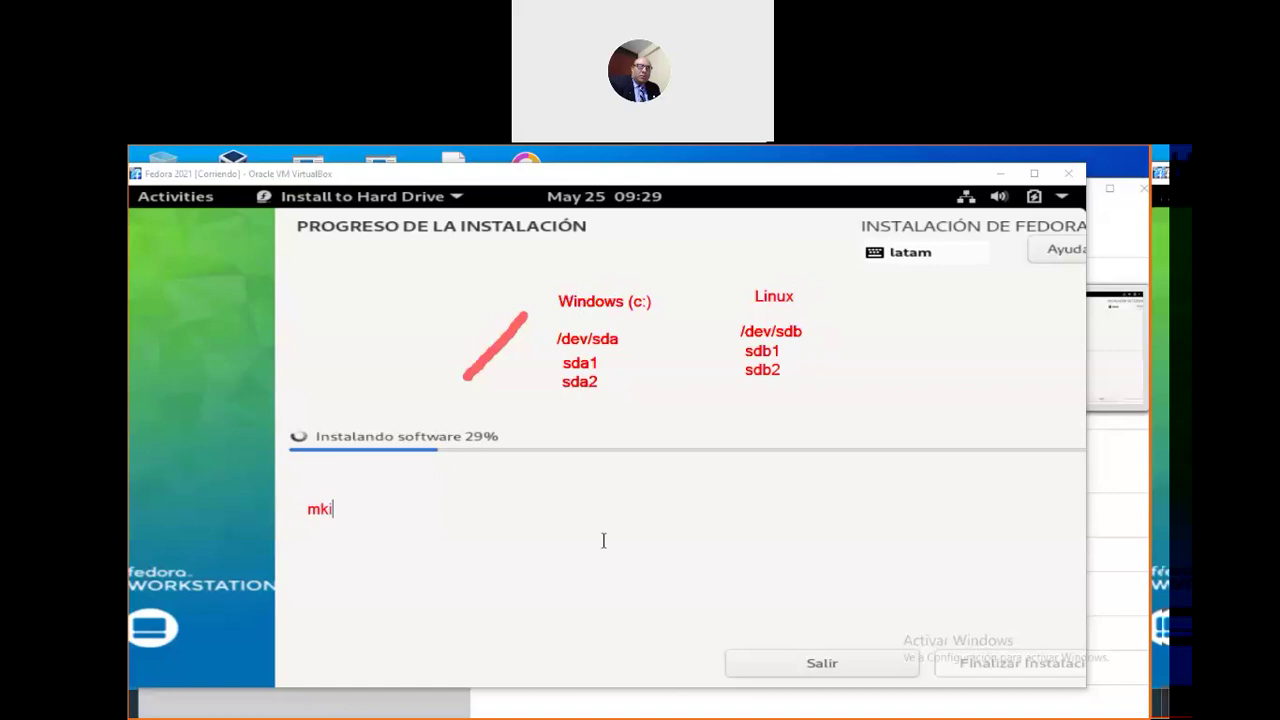
{"action": "key", "text": "BackSpace"}
{"action": "key", "text": "BackSpace"}
{"action": "type", "text": "mkdir"}
{"action": "type", "text": "/winc"}
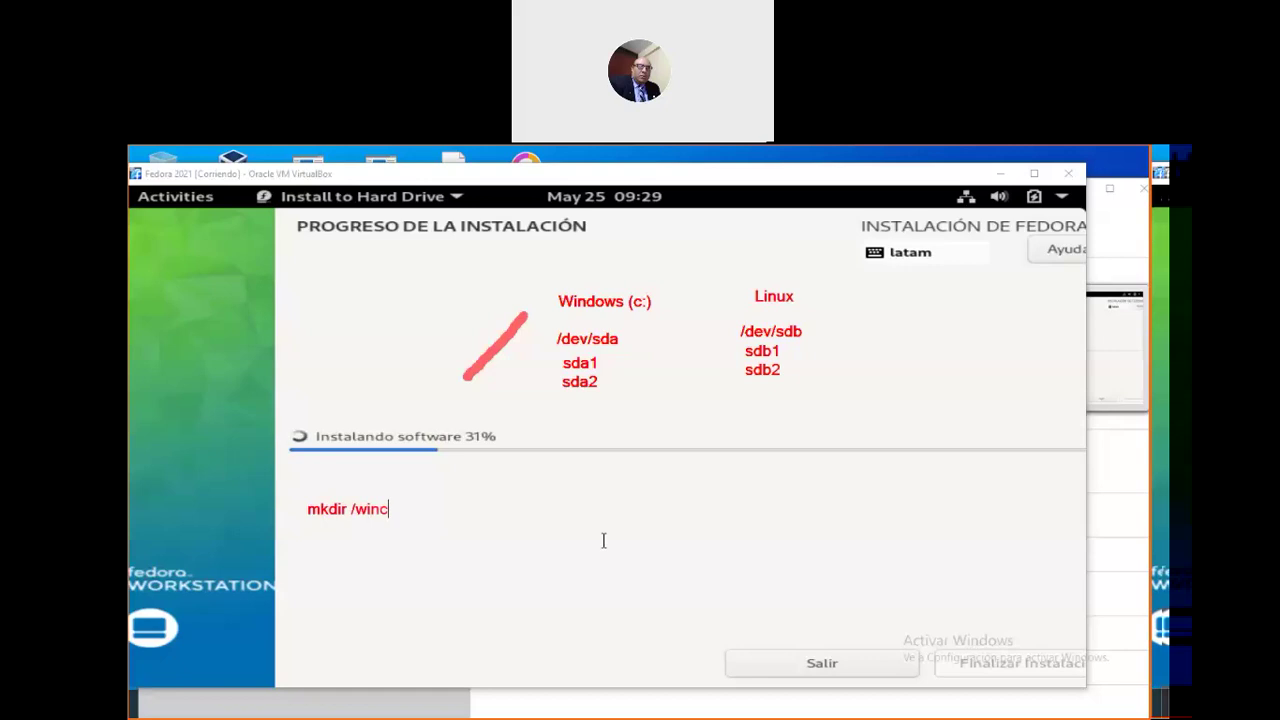
{"action": "key", "text": "Return"}
Add the example command mount -t ntfs /dev/sda1 /winc beneath the mkdir /winc line
{"action": "type", "text": "mount -t"}
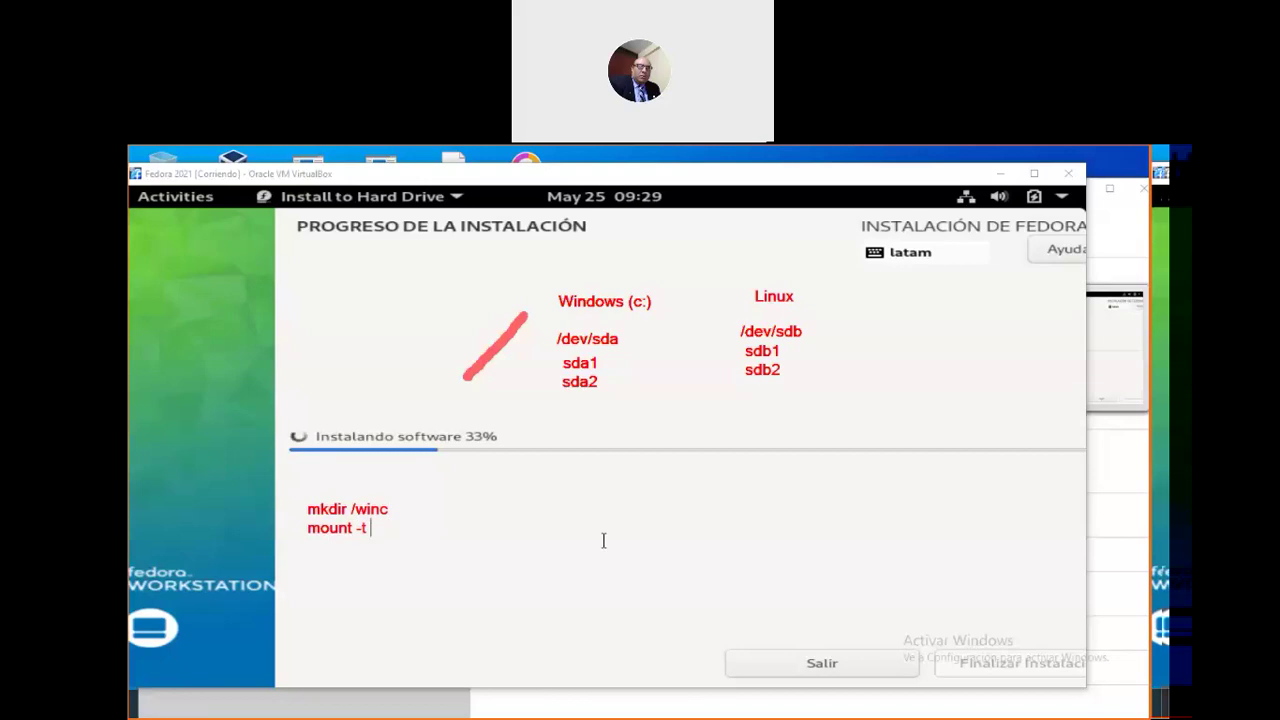
{"action": "key", "text": "Left"}
{"action": "key", "text": "Left"}
{"action": "key", "text": "End"}
{"action": "type", "text": "ntfs"}
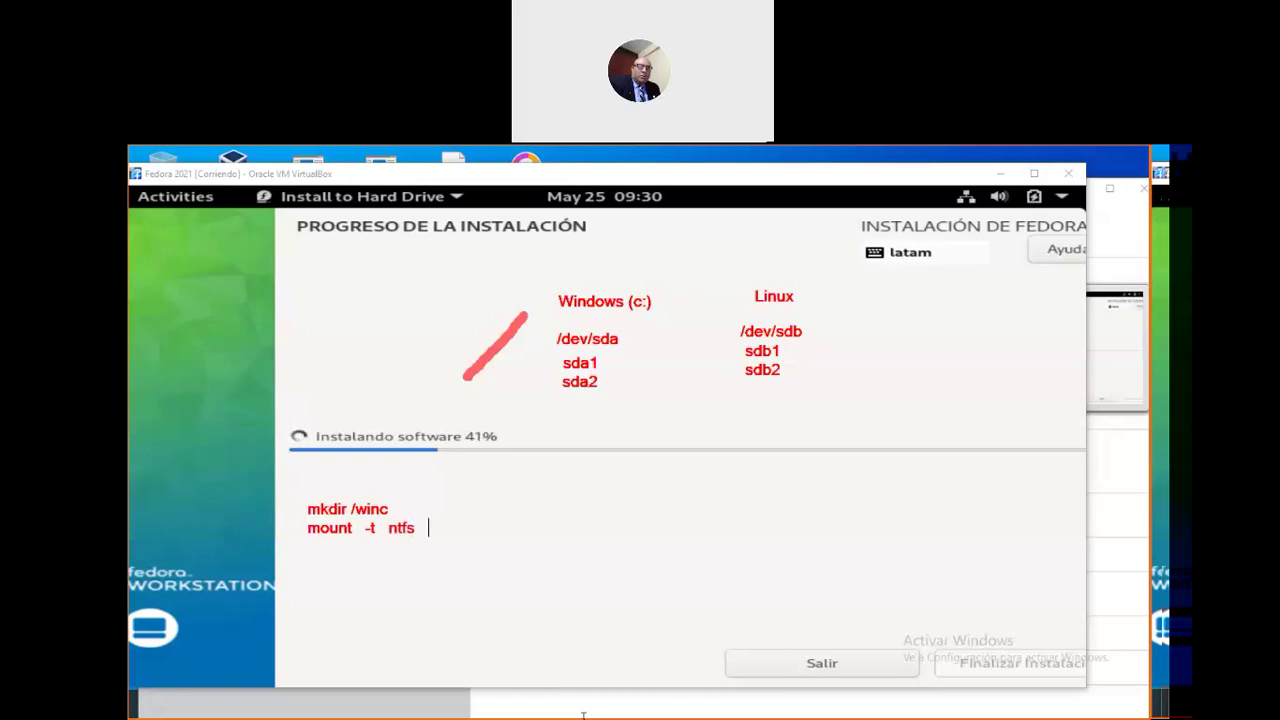
{"action": "type", "text": "   /dev/sda1"}
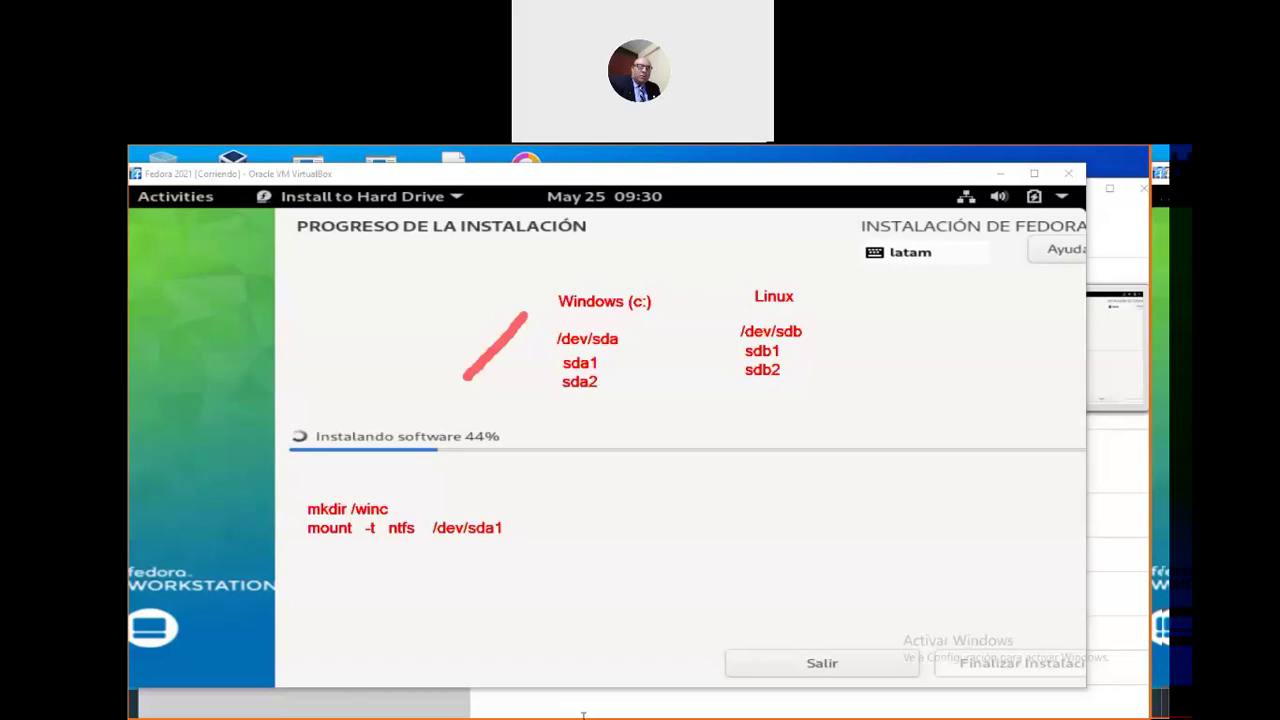
{"action": "type", "text": "/winc"}
{"action": "key", "text": "Return"}
Write the example command mkdir /media in a new annotation below the ntfs mount command
{"action": "left_click", "coordinate": [311, 583]}
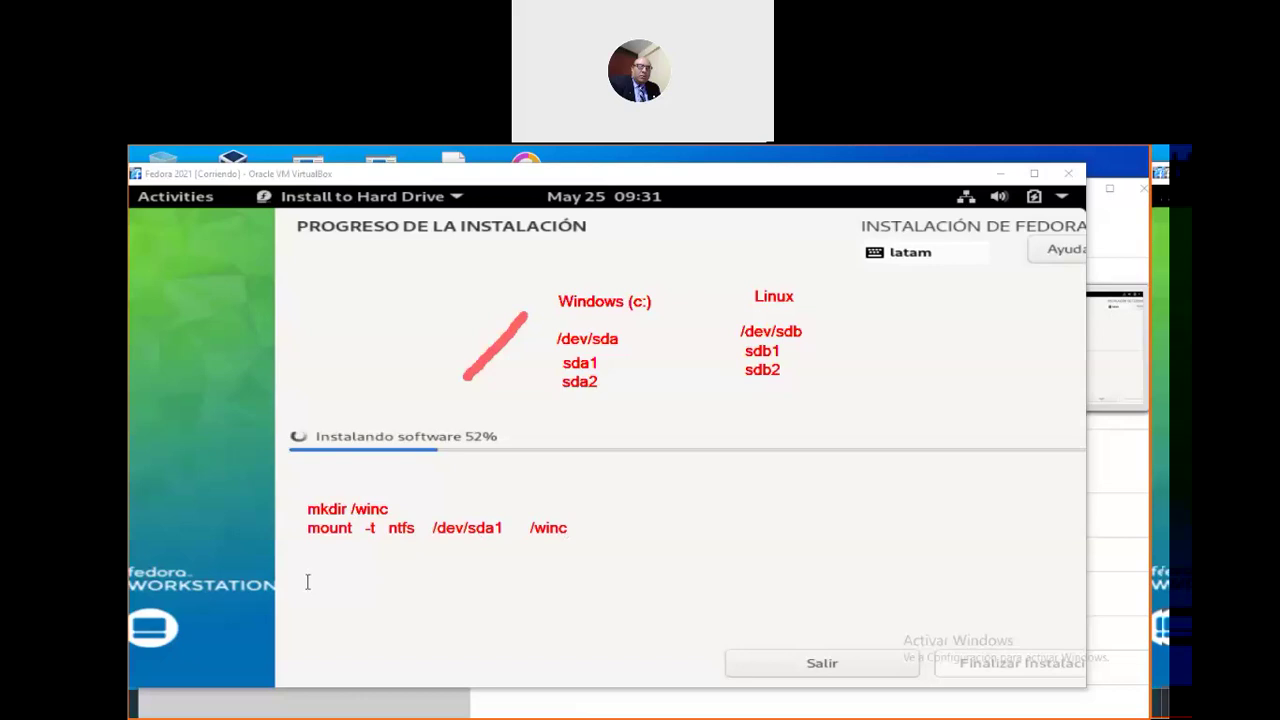
{"action": "type", "text": "mkdir /media"}
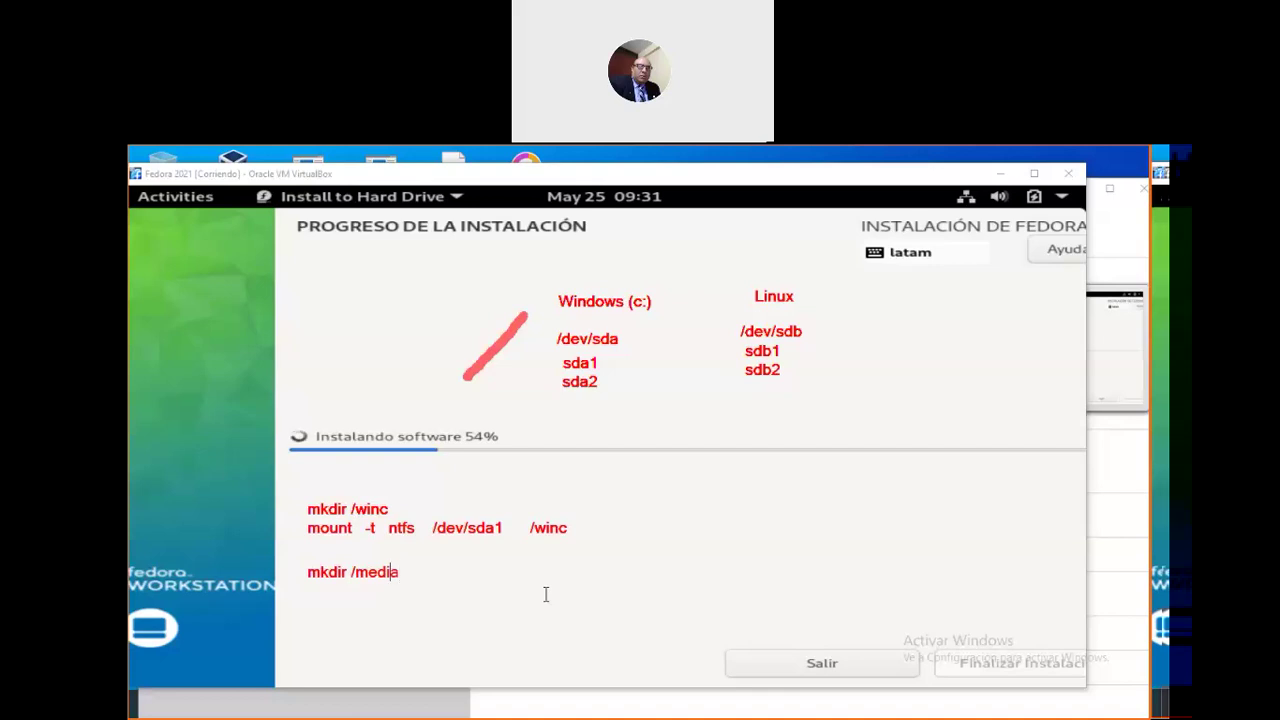
{"action": "key", "text": "Left"}
{"action": "key", "text": "Left"}
{"action": "key", "text": "End"}
{"action": "key", "text": "Return"}
Start a mount command under mkdir /media with mount -t iso9000
{"action": "type", "text": "mpunt"}
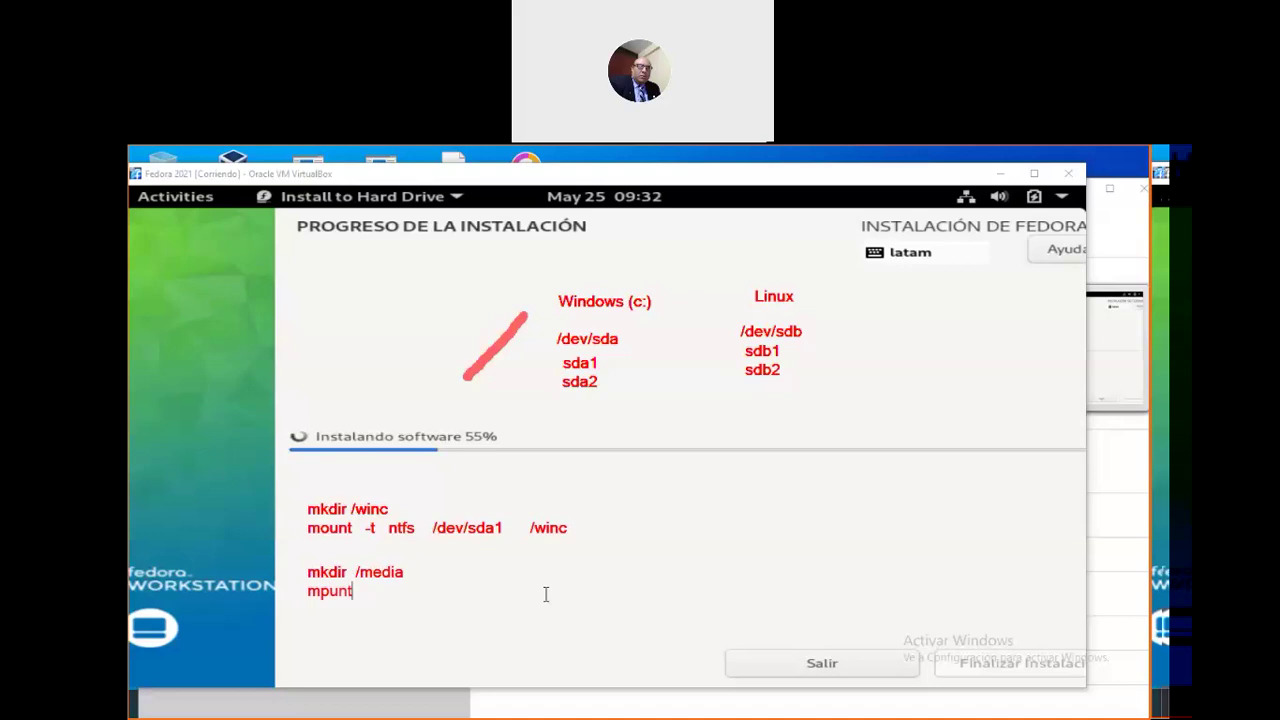
{"action": "key", "text": "BackSpace"}
{"action": "key", "text": "BackSpace"}
{"action": "key", "text": "BackSpace"}
{"action": "key", "text": "BackSpace"}
{"action": "key", "text": "BackSpace"}
{"action": "type", "text": "ount -t i"}
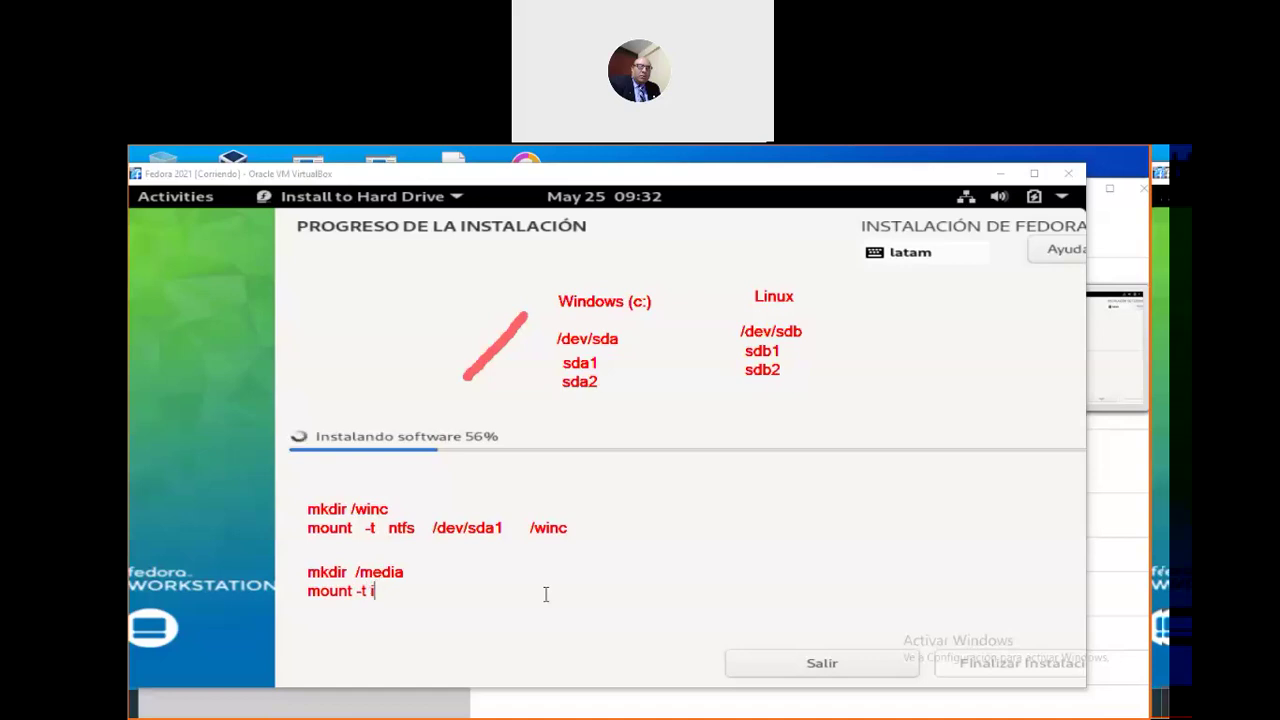
{"action": "key", "text": "BackSpace"}
{"action": "type", "text": "iso9000"}
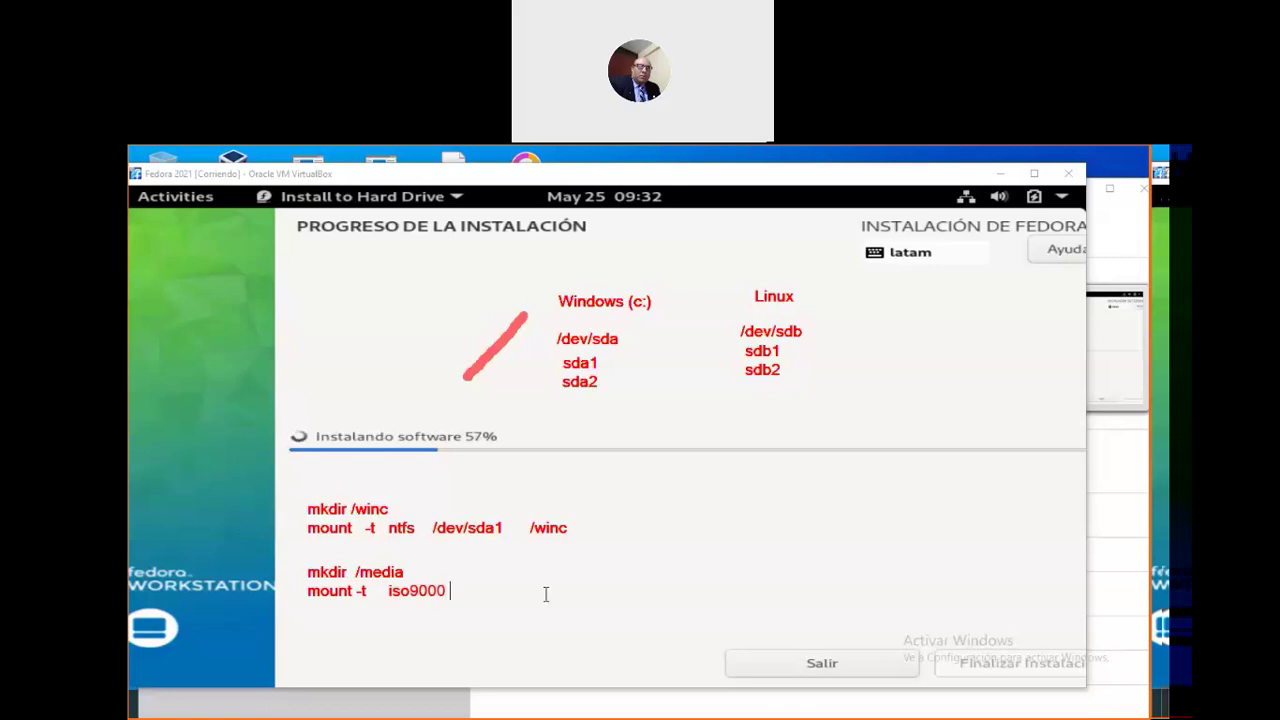
Complete the iso9000 mount command with the device /dev/hda and the mount point /media
{"action": "type", "text": "/dev/"}
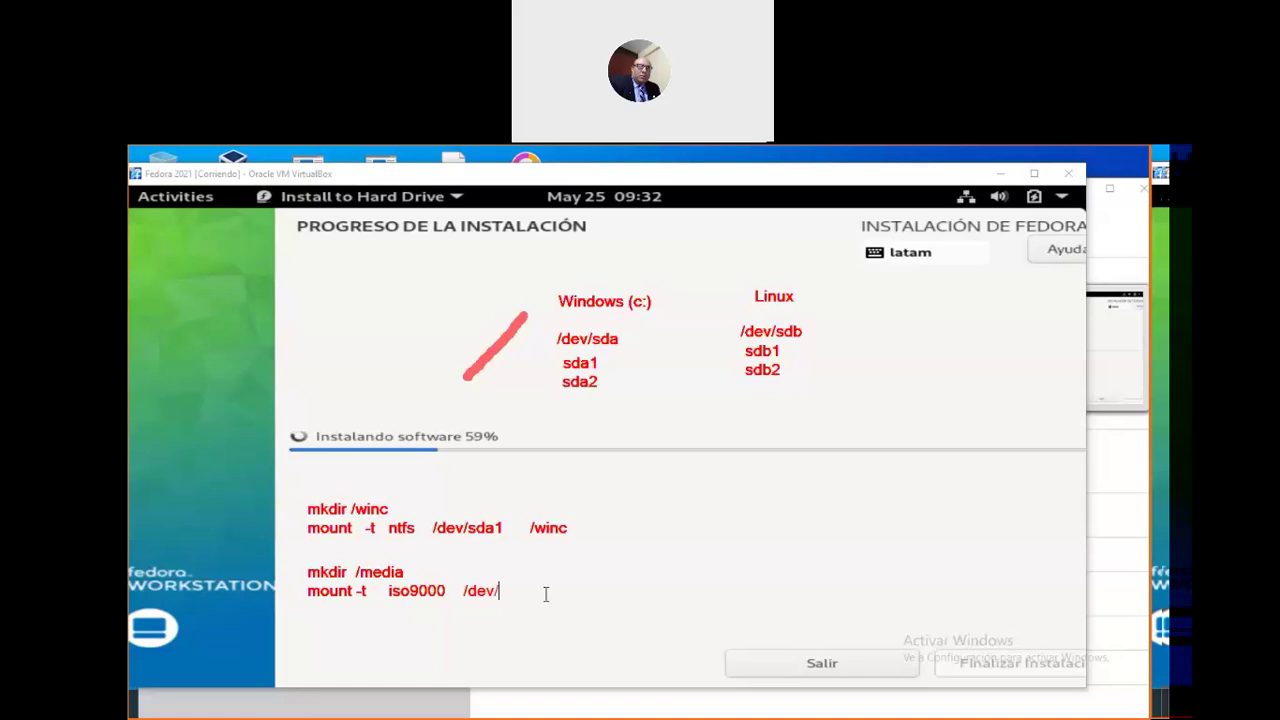
{"action": "type", "text": "hda"}
{"action": "key", "text": "BackSpace"}
{"action": "key", "text": "BackSpace"}
{"action": "key", "text": "BackSpace"}
{"action": "type", "text": "hda   /media"}
{"action": "key", "text": "Return"}
Add the example command mkdir /usb and, on the following line, mount -t vfat /dev/sd
{"action": "key", "text": "Return"}
{"action": "type", "text": "mkdi"}
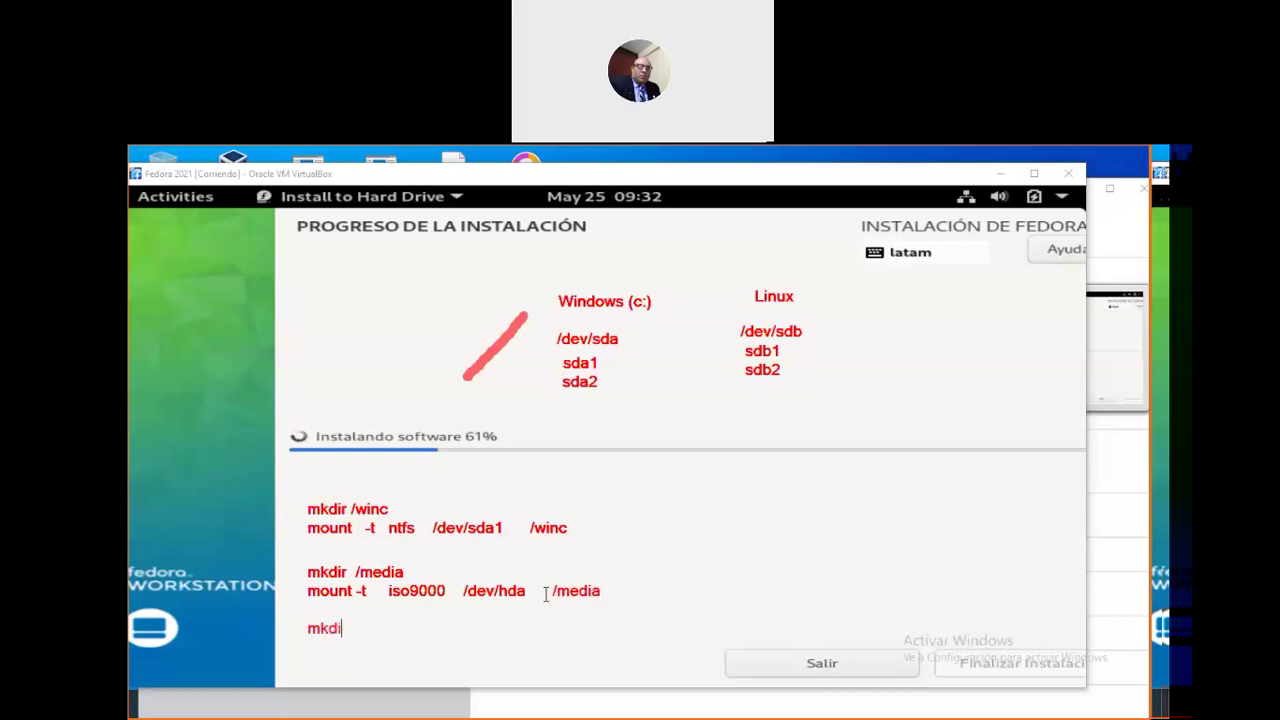
{"action": "type", "text": "r /usb"}
{"action": "key", "text": "Return"}
{"action": "type", "text": "mou"}
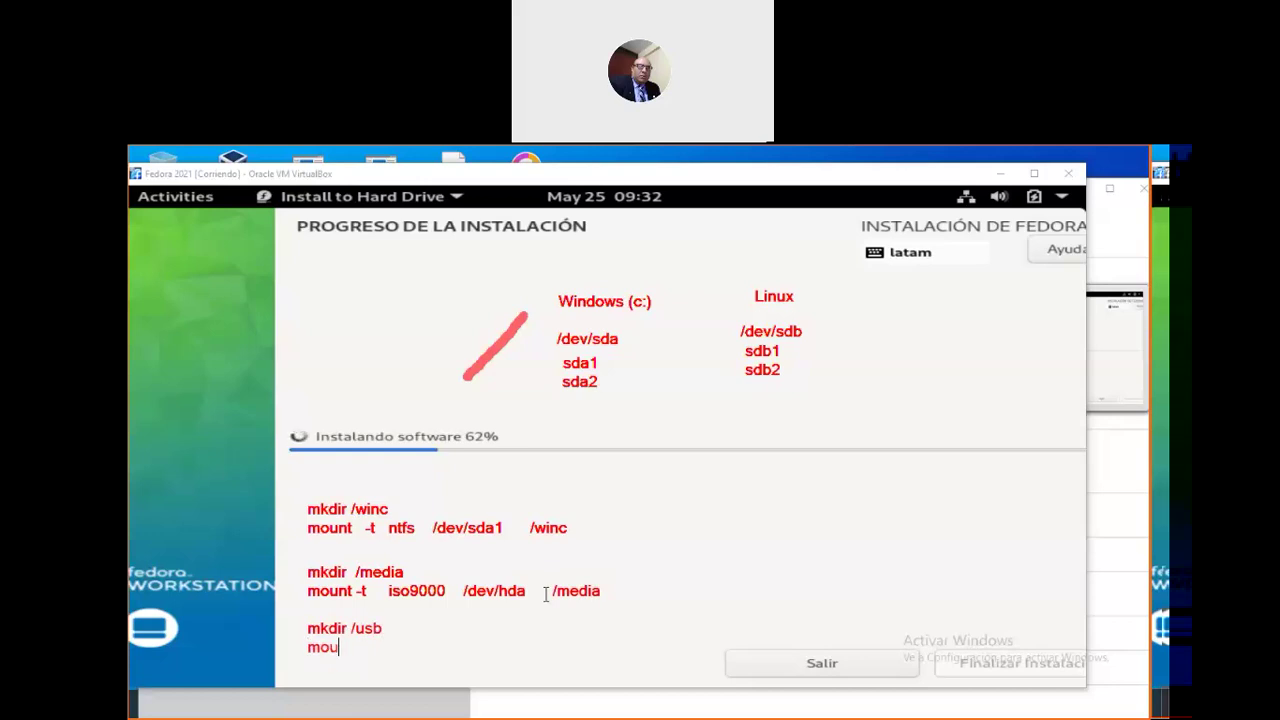
{"action": "type", "text": "nt  -t  vfat "}
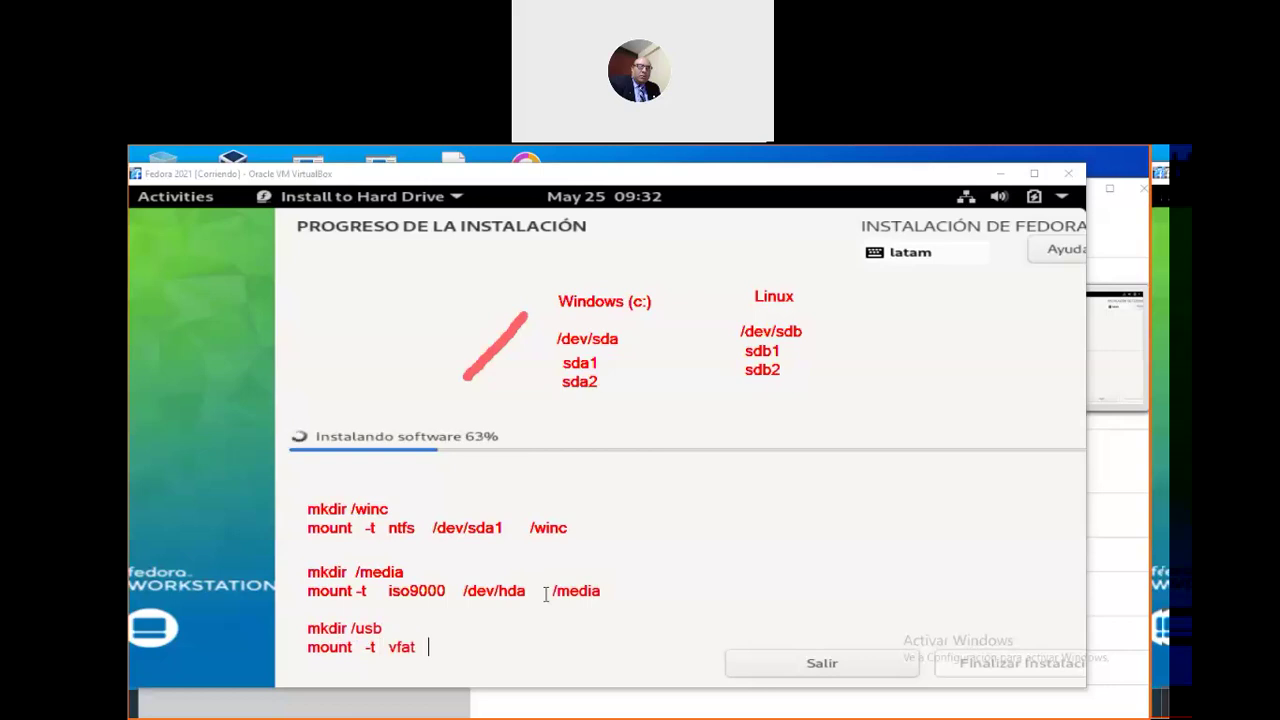
{"action": "type", "text": "  /dev/sd"}
Move the example command annotations upward to free space beneath the vfat mount command
{"action": "left_click", "coordinate": [490, 645]}
{"action": "left_click_drag", "start_coordinate": [490, 645], "coordinate": [484, 613]}
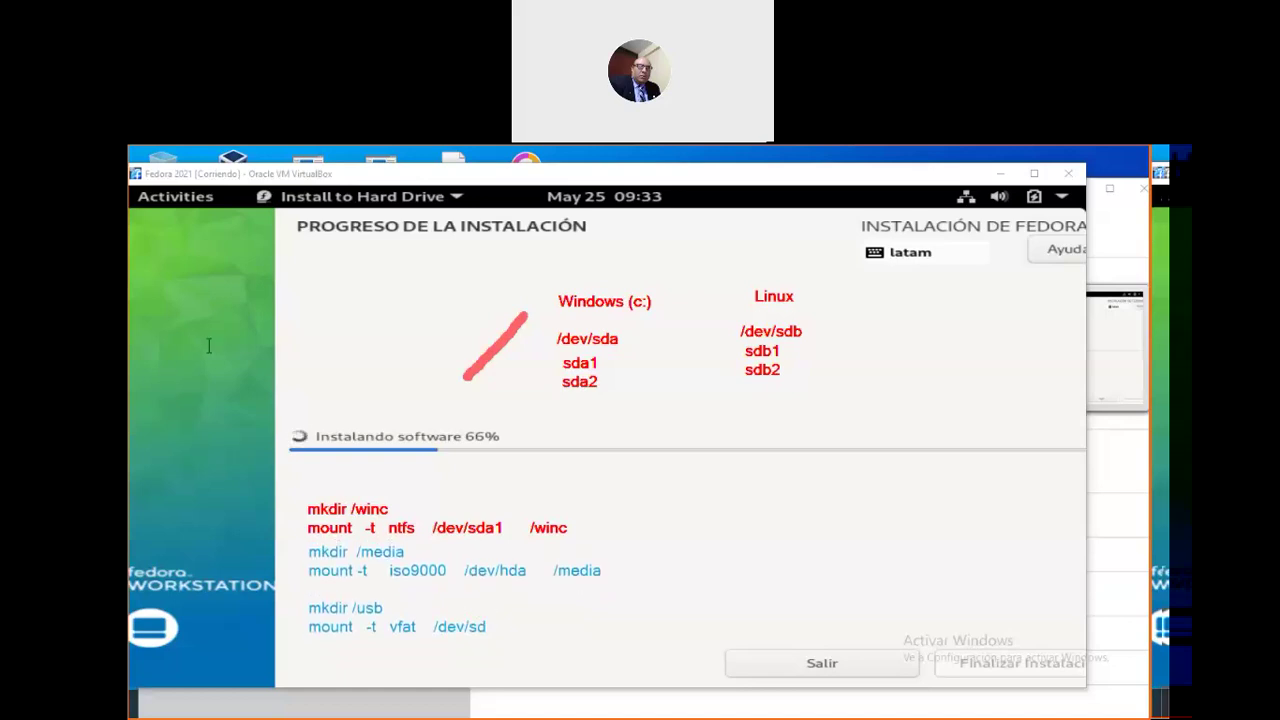
{"action": "left_click", "coordinate": [586, 506]}
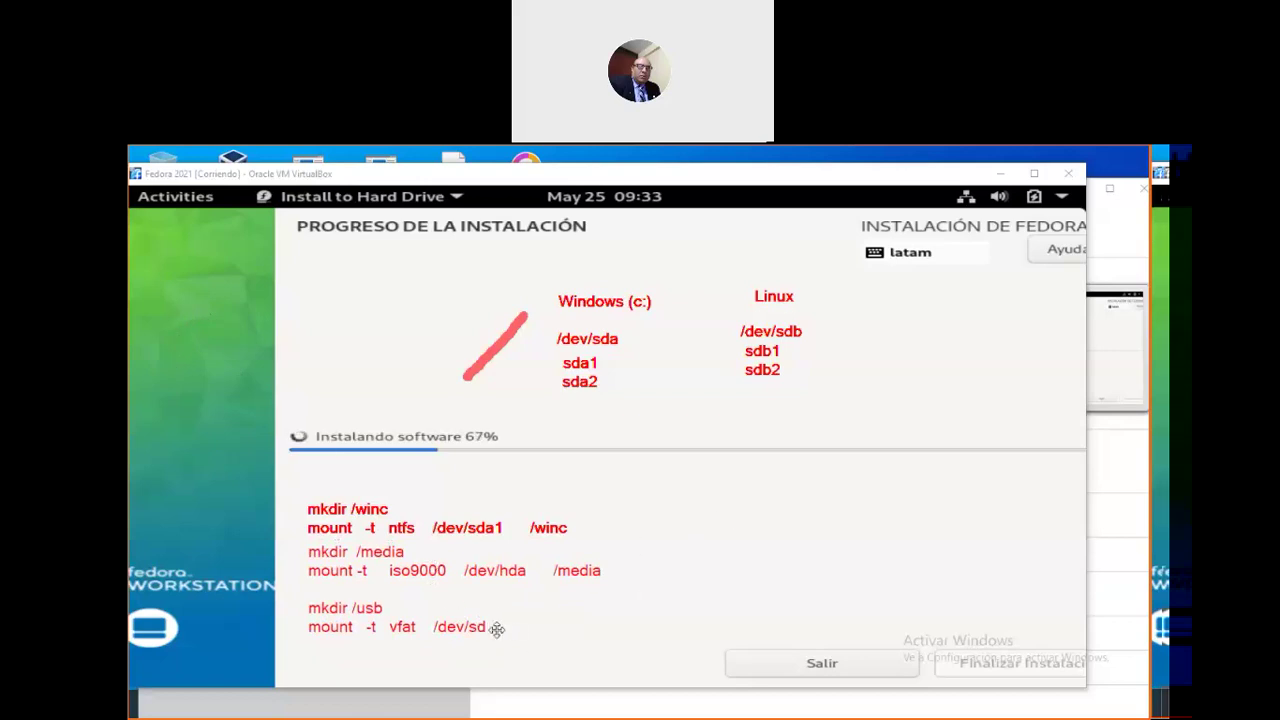
{"action": "left_click", "coordinate": [446, 532]}
{"action": "left_click_drag", "start_coordinate": [446, 532], "coordinate": [440, 498]}
{"action": "mouse_move", "coordinate": [409, 551]}
{"action": "left_mouse_down"}
{"action": "mouse_move", "coordinate": [396, 516]}
{"action": "mouse_move", "coordinate": [406, 511]}
{"action": "left_mouse_up"}
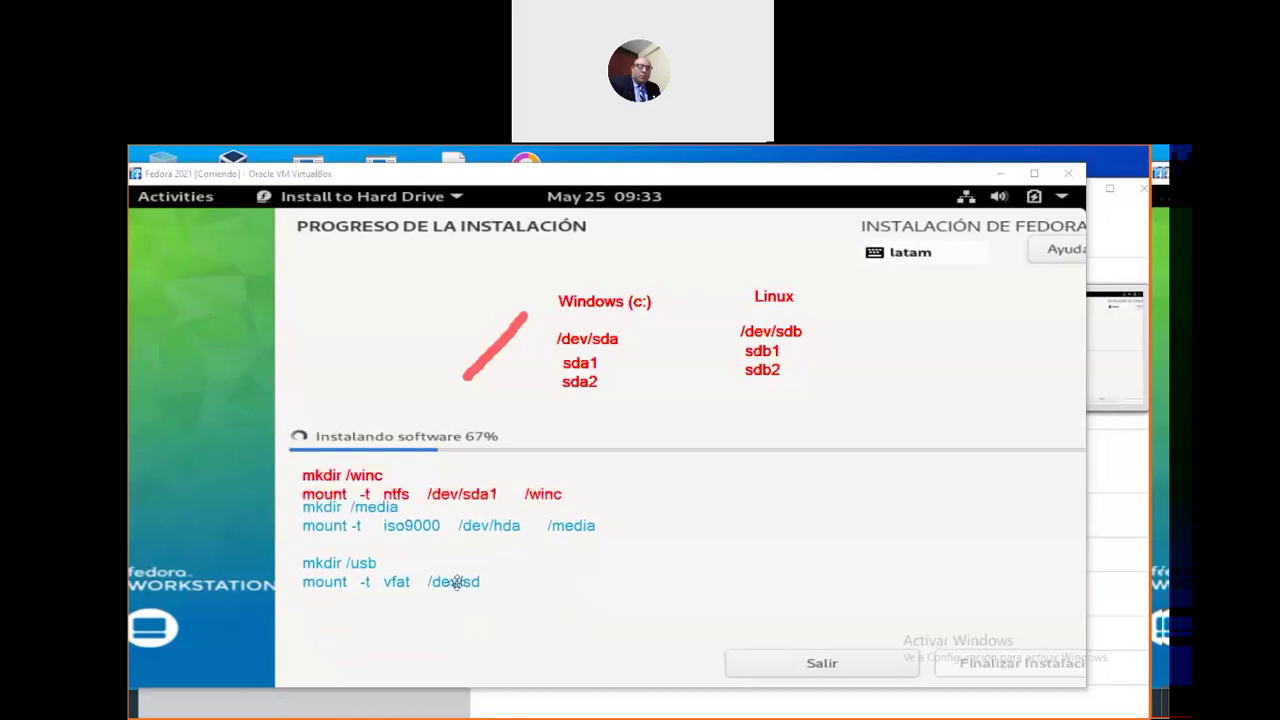
{"action": "left_click", "coordinate": [486, 603]}
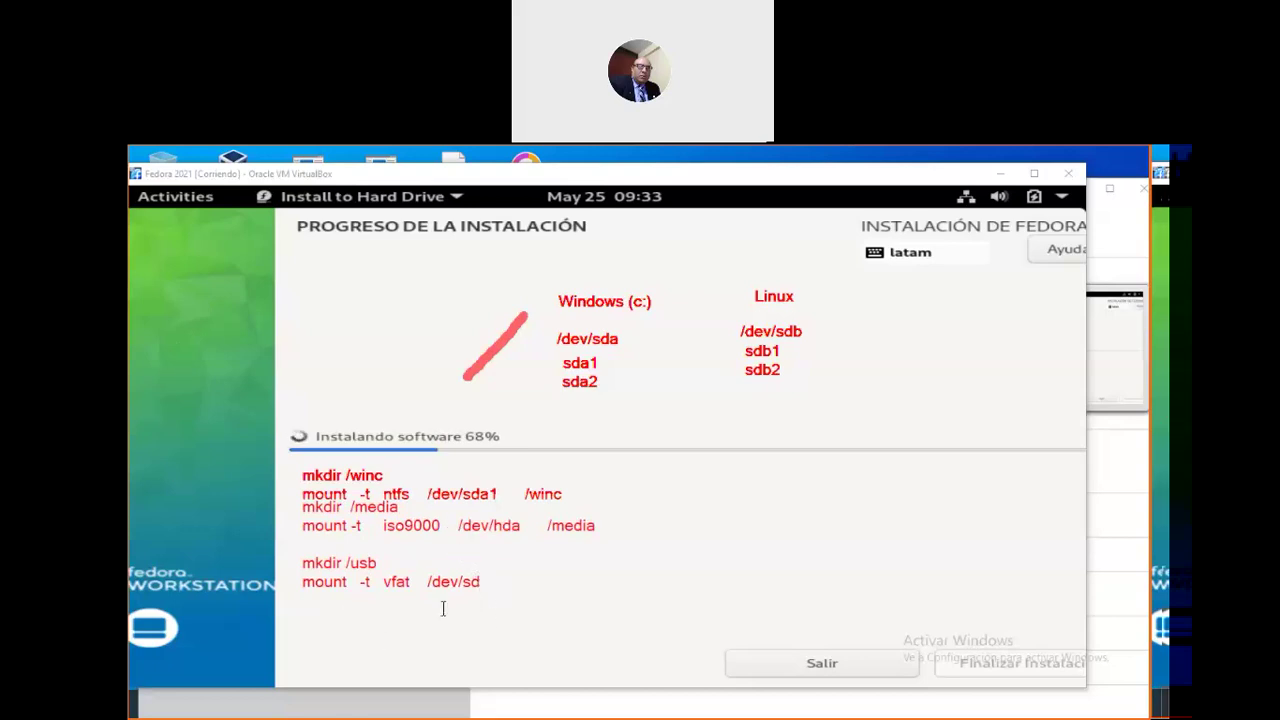
Write the full USB example command mount -t vfat /dev/sdc /usb beneath the incomplete vfat line
{"action": "left_click", "coordinate": [304, 604]}
{"action": "type", "text": "mouny -"}
{"action": "key", "text": "BackSpace"}
{"action": "key", "text": "BackSpace"}
{"action": "key", "text": "BackSpace"}
{"action": "type", "text": "t "}
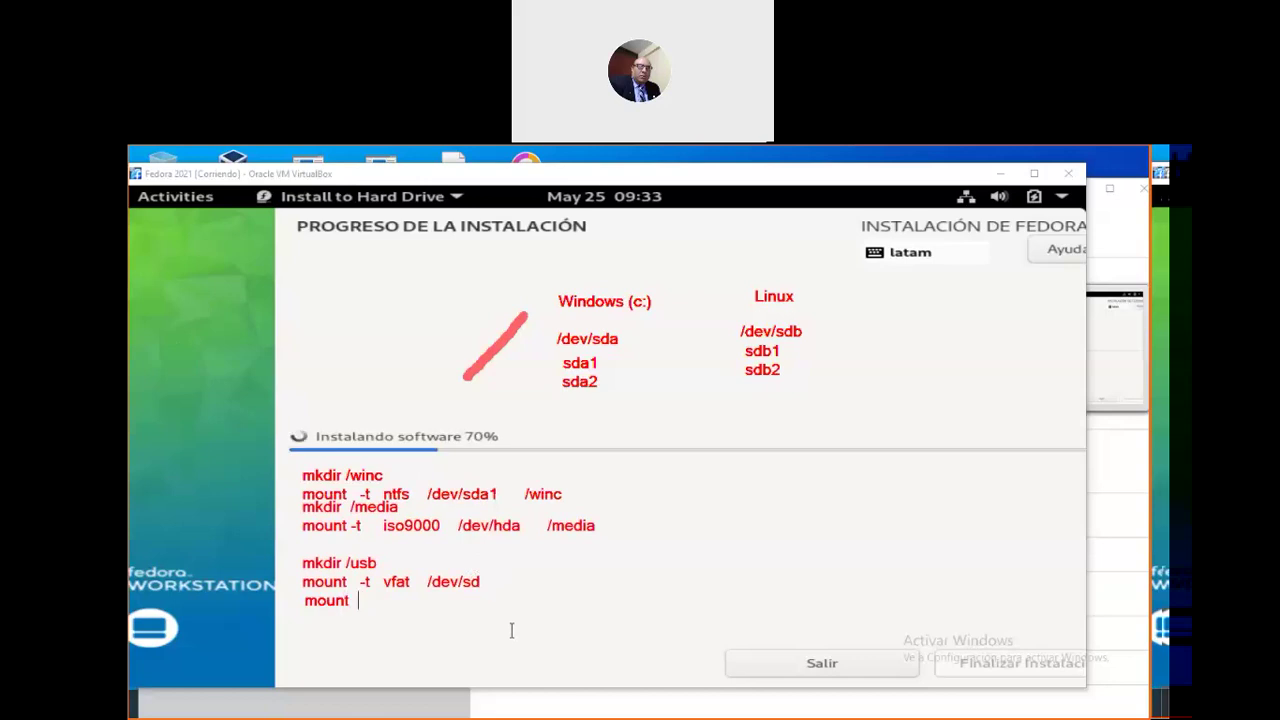
{"action": "type", "text": "-t vfat  /dev/sdc"}
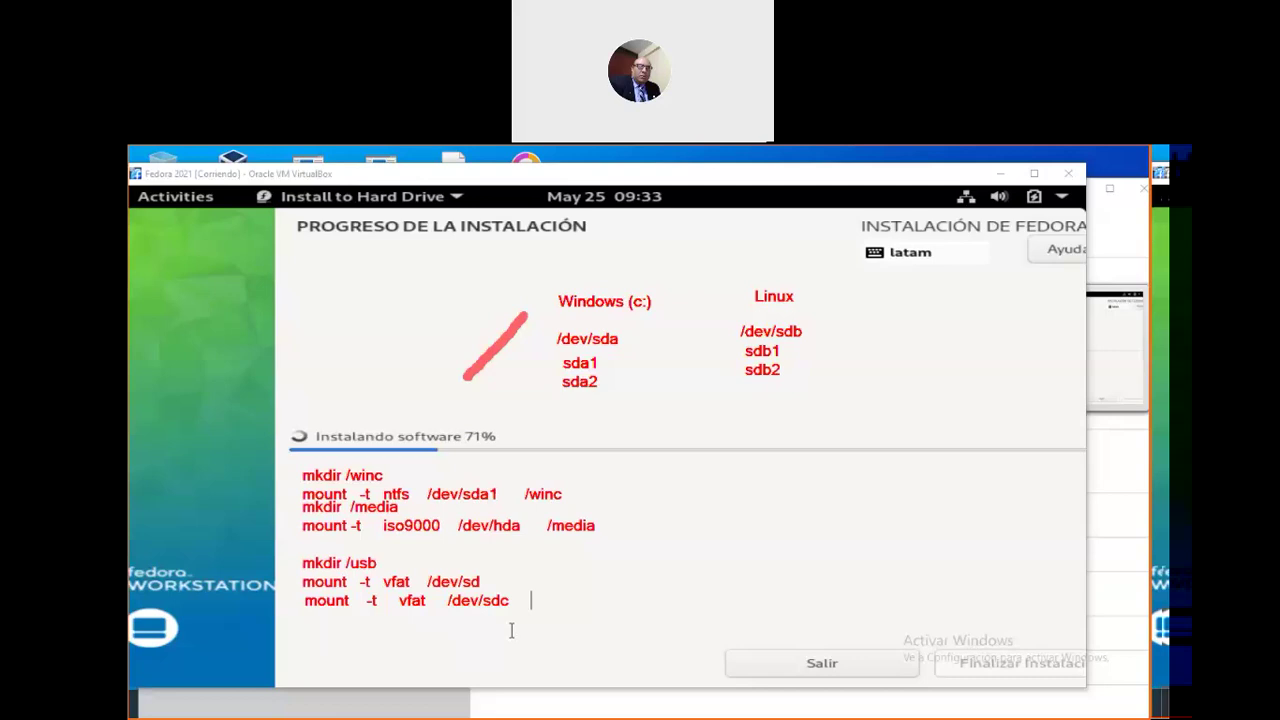
{"action": "type", "text": "/usb"}
{"action": "key", "text": "Return"}
Write the example command umount /home in a separate annotation beside the mount examples
{"action": "type", "text": "umount  "}
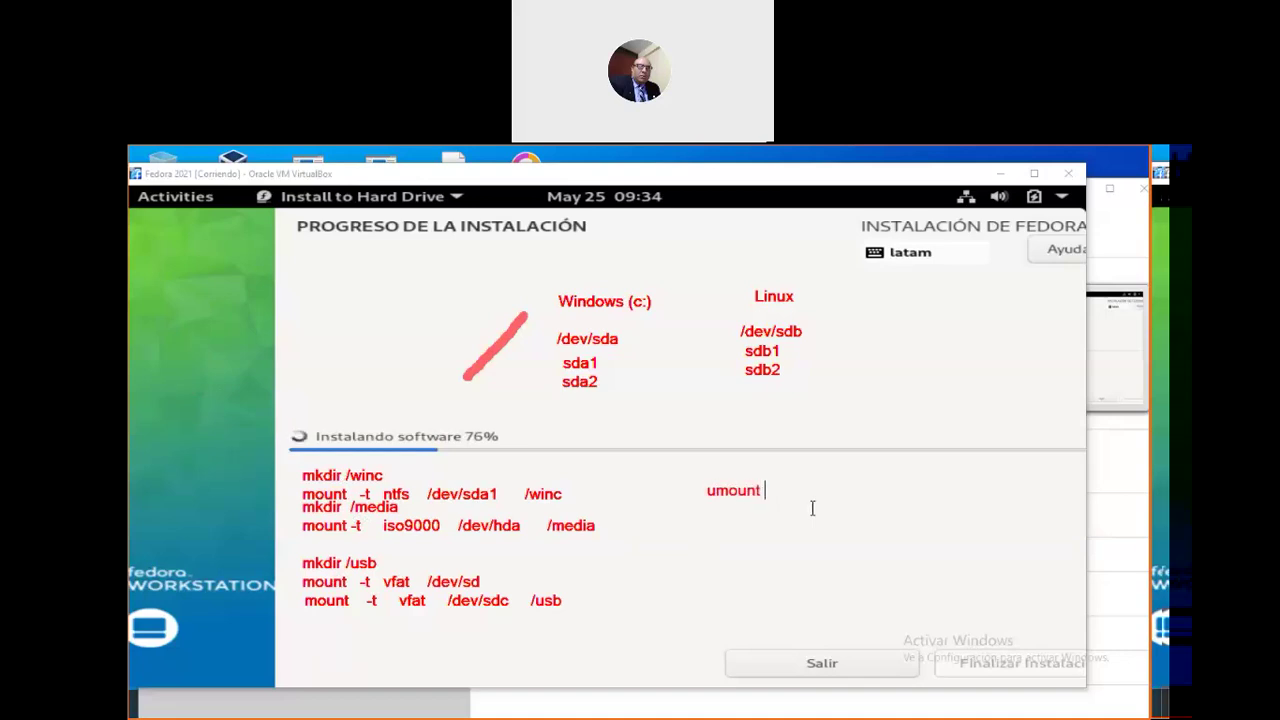
{"action": "type", "text": "/home"}
{"action": "key", "text": "Return"}
{"action": "key", "text": "Return"}
Add the example command mount -t ext4 /dev/sde /home beneath the umount /home line
{"action": "type", "text": "m"}
{"action": "key", "text": "BackSpace"}
{"action": "type", "text": "mount "}
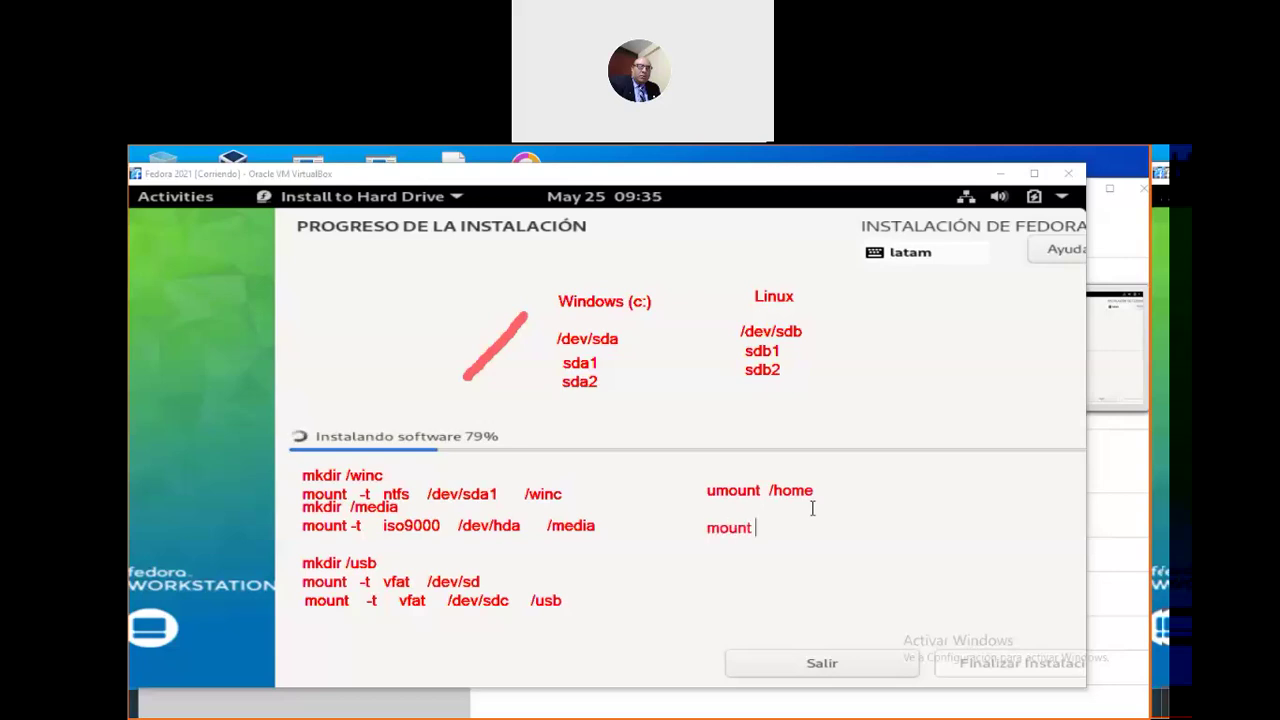
{"action": "type", "text": "-"}
{"action": "key", "text": "BackSpace"}
{"action": "type", "text": "-t ext4"}
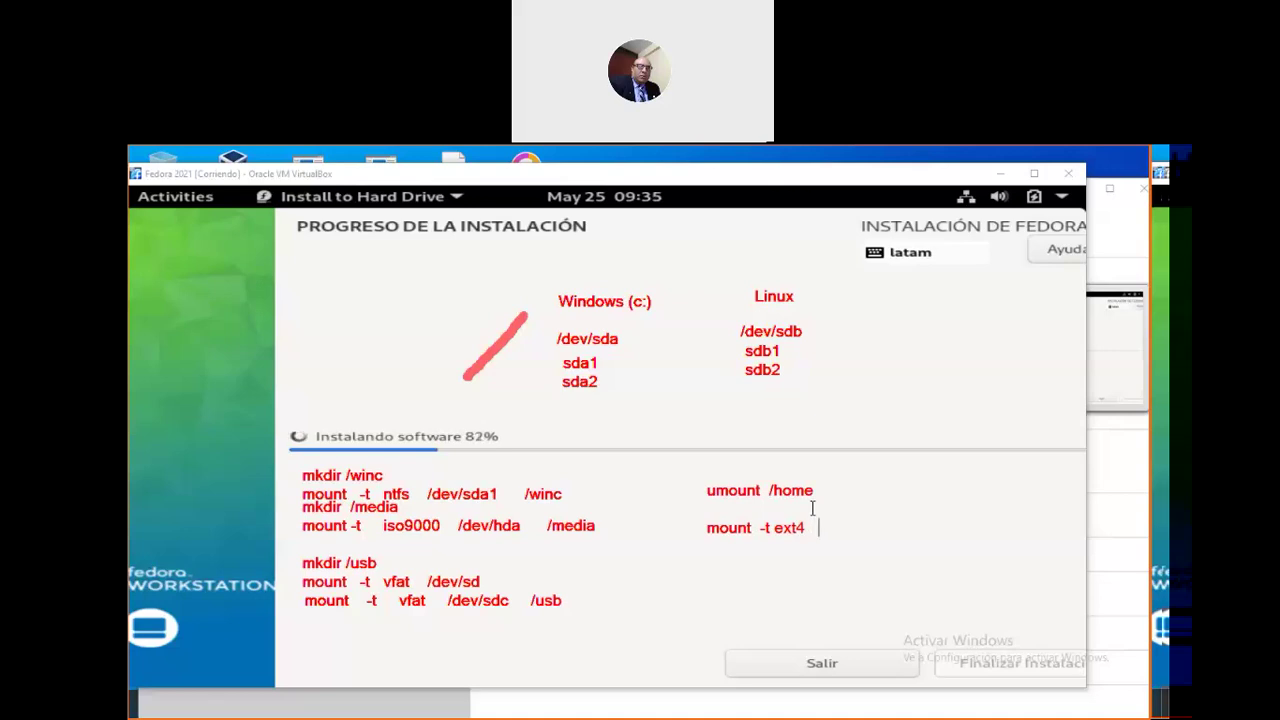
{"action": "type", "text": "/dev/sd"}
{"action": "type", "text": "e"}
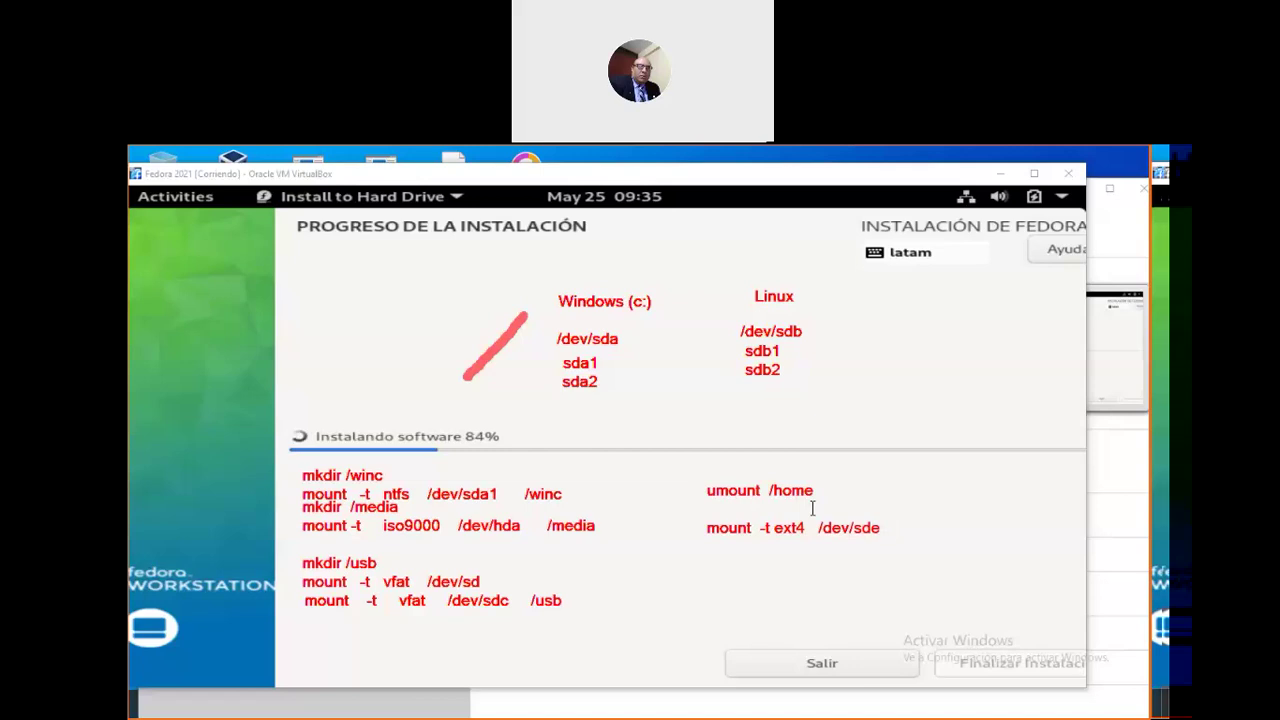
{"action": "type", "text": "   /home"}
{"action": "key", "text": "Return"}
Add the example command mount /MaquinaSecre beneath the ext4 mount command
{"action": "type", "text": "umo"}
{"action": "key", "text": "BackSpace"}
{"action": "key", "text": "BackSpace"}
{"action": "key", "text": "BackSpace"}
{"action": "type", "text": "mount"}
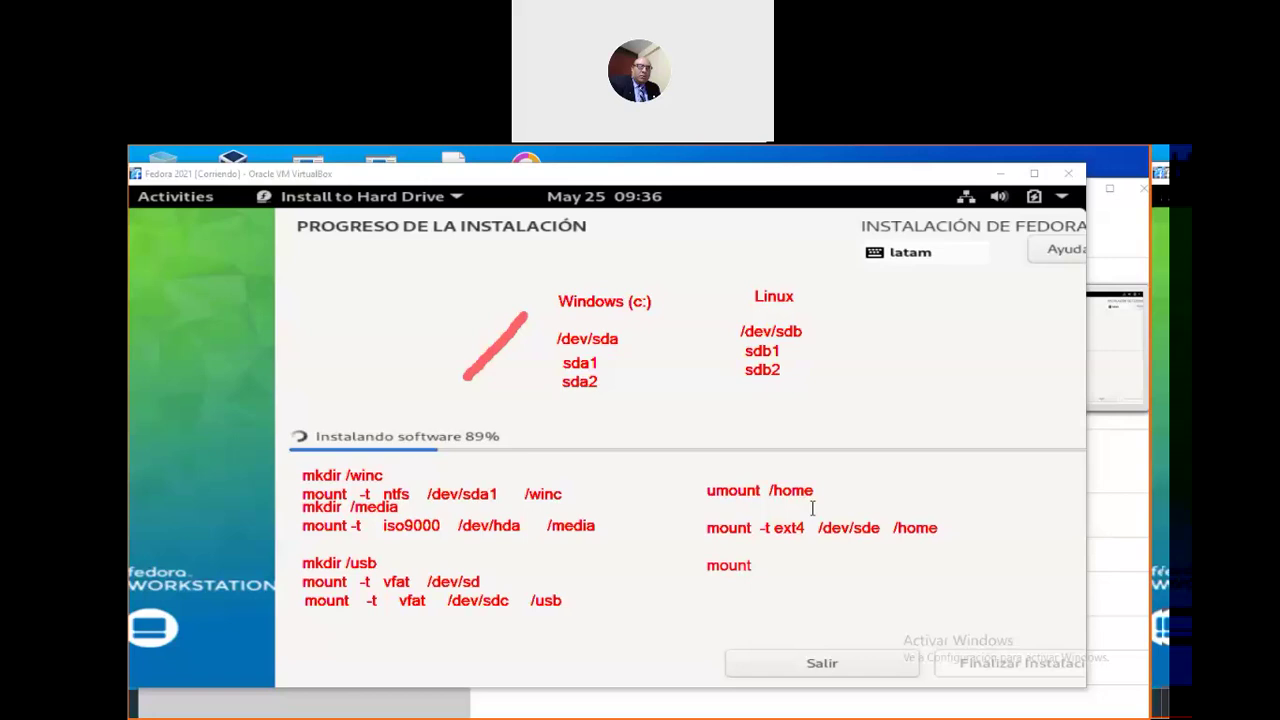
{"action": "type", "text": "/Maquina"}
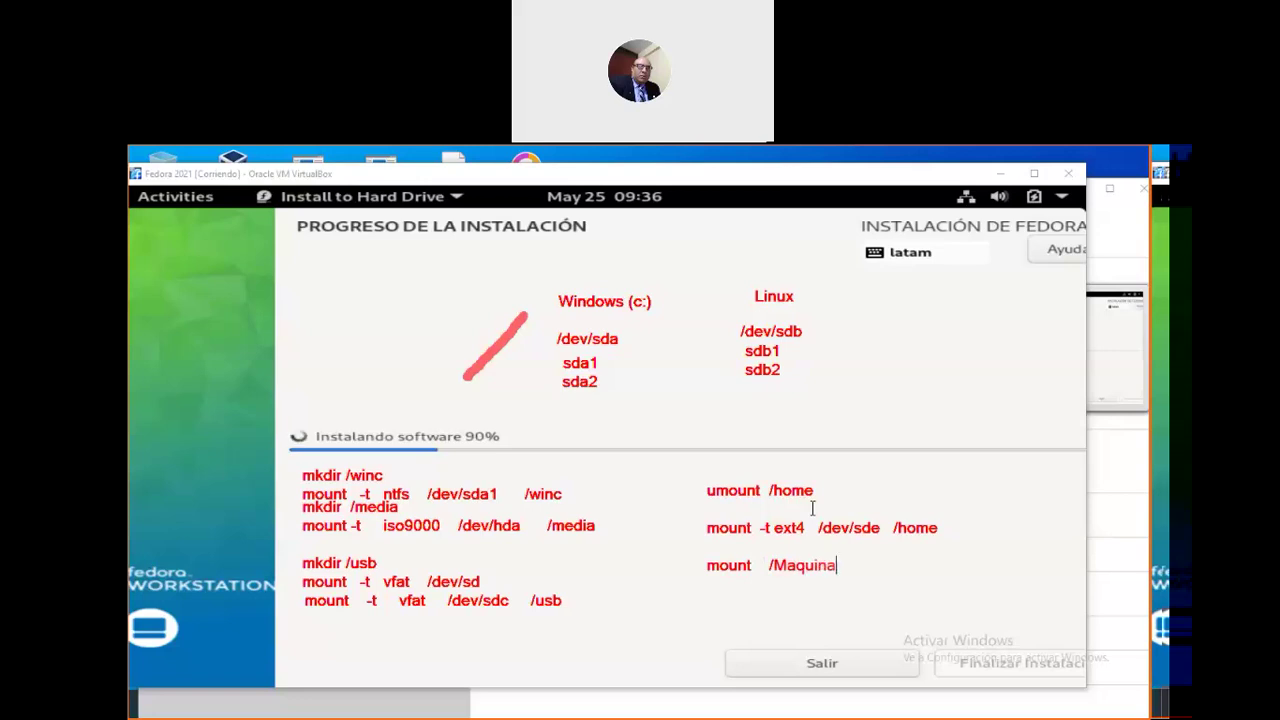
{"action": "type", "text": "Secre "}
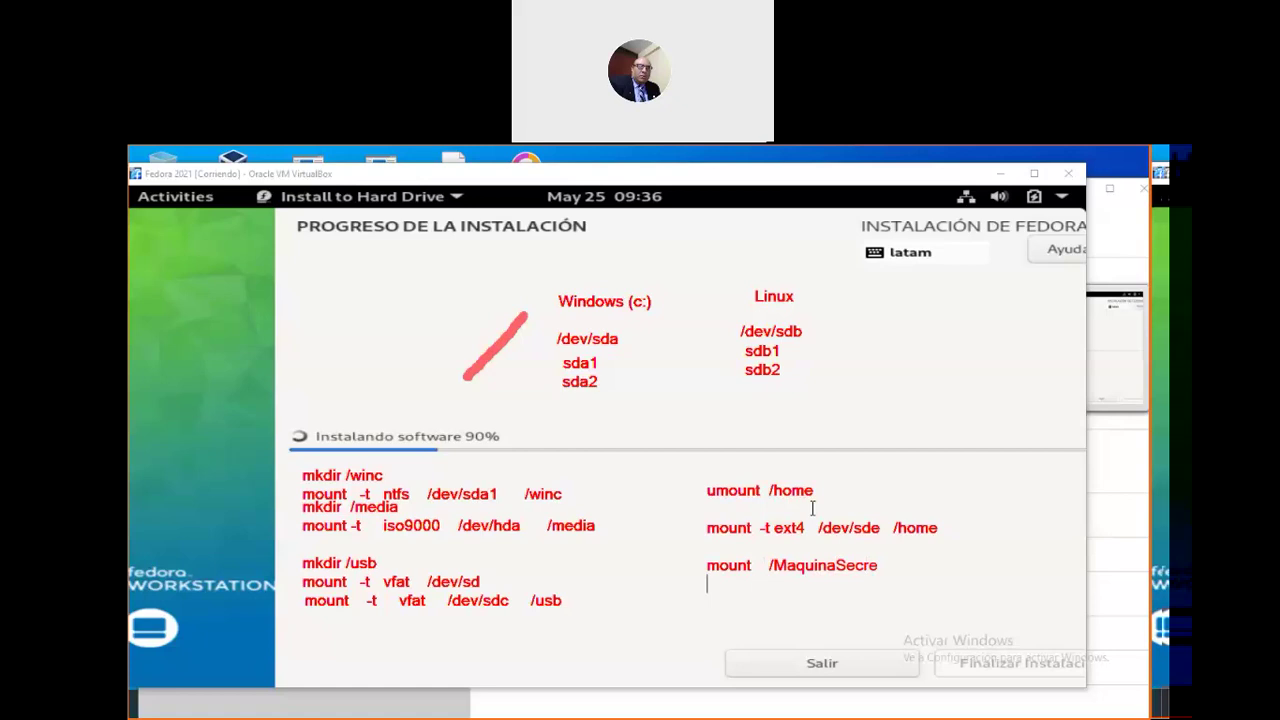
Start an NFS example line, mount -t nfs 192.1.1.25, beneath the mount /MaquinaSecre annotation
{"action": "type", "text": "mount"}
{"action": "key", "text": "BackSpace"}
{"action": "key", "text": "BackSpace"}
{"action": "key", "text": "BackSpace"}
{"action": "key", "text": "BackSpace"}
{"action": "key", "text": "BackSpace"}
{"action": "type", "text": "mount -t"}
{"action": "key", "text": "BackSpace"}
{"action": "key", "text": "BackSpace"}
{"action": "type", "text": "-t  nfs"}
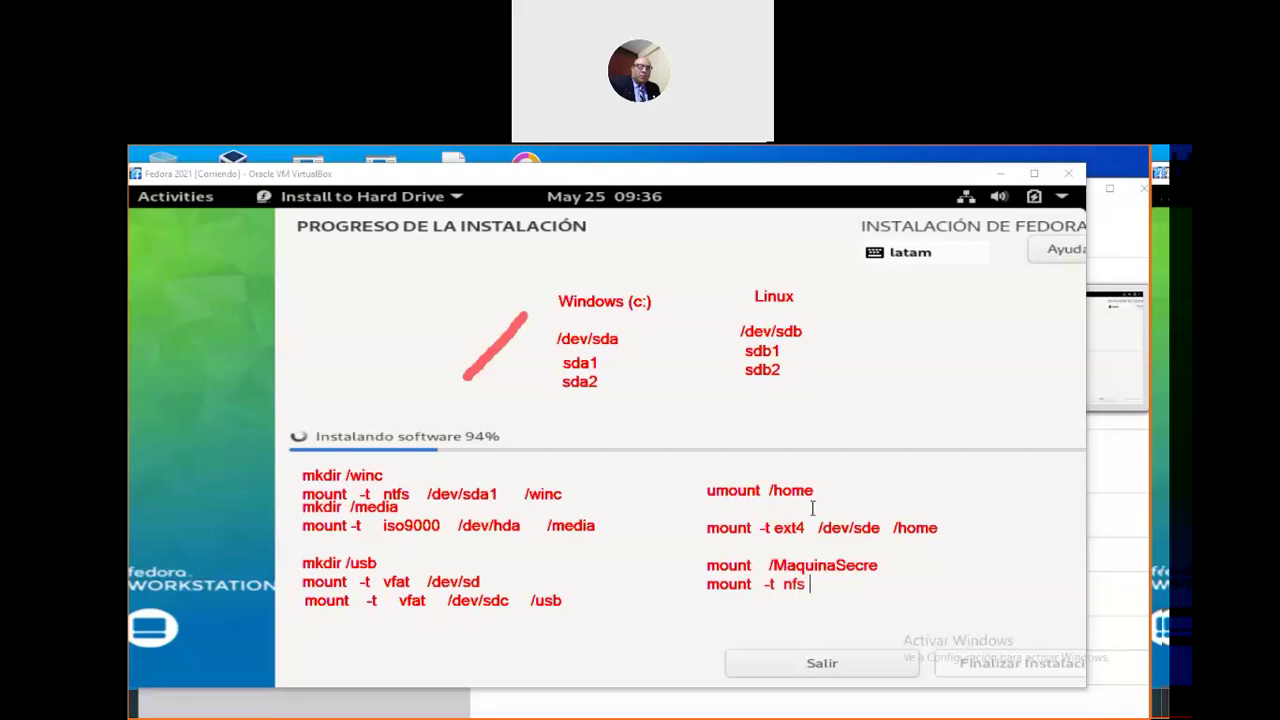
{"action": "key", "text": "BackSpace"}
{"action": "type", "text": "192.1.1.25"}
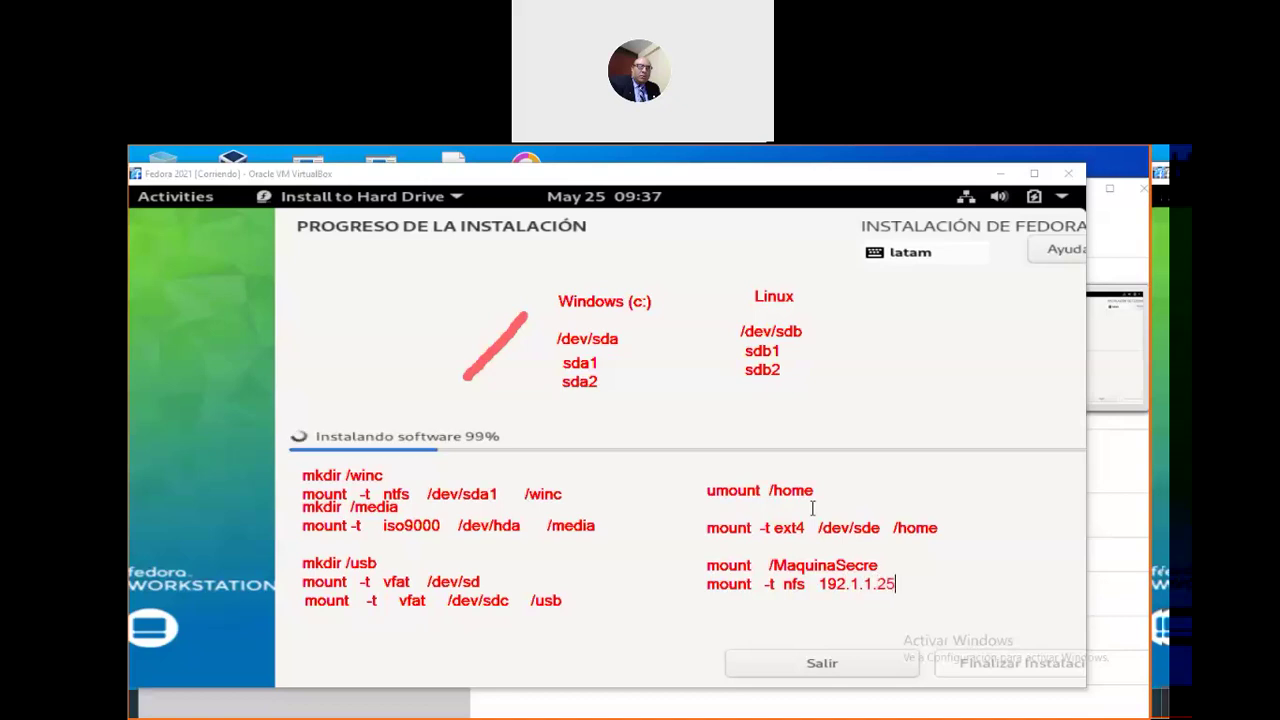
Complete the NFS example with the remote path :/archivos and the mount point /MaquinaSecre
{"action": "type", "text": ":/"}
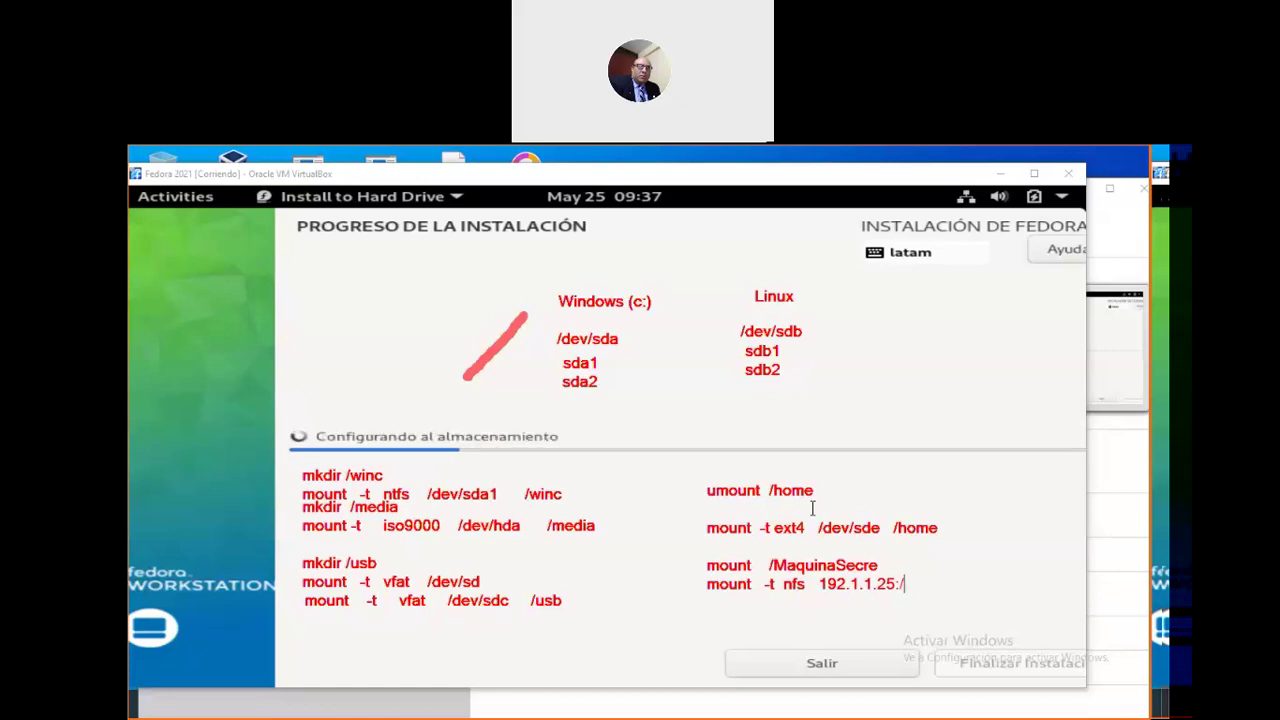
{"action": "type", "text": "mes"}
{"action": "key", "text": "BackSpace"}
{"action": "key", "text": "BackSpace"}
{"action": "key", "text": "BackSpace"}
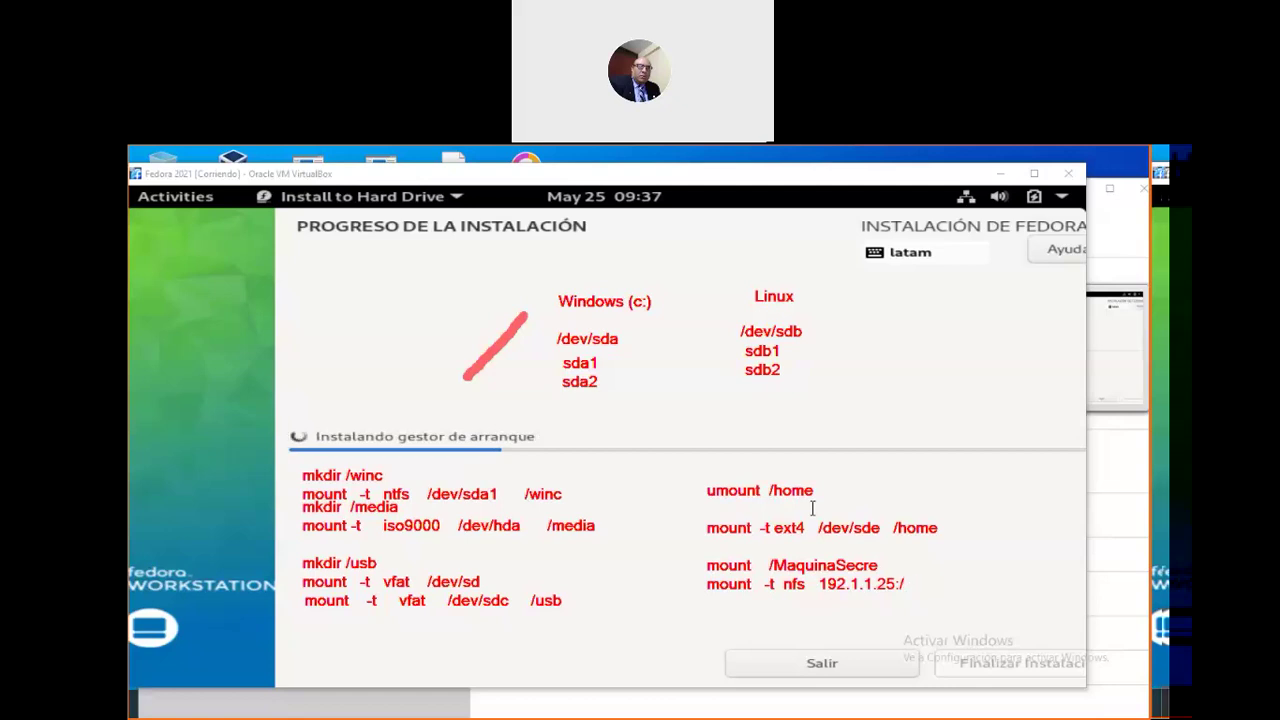
{"action": "type", "text": "archivos  /Maqu"}
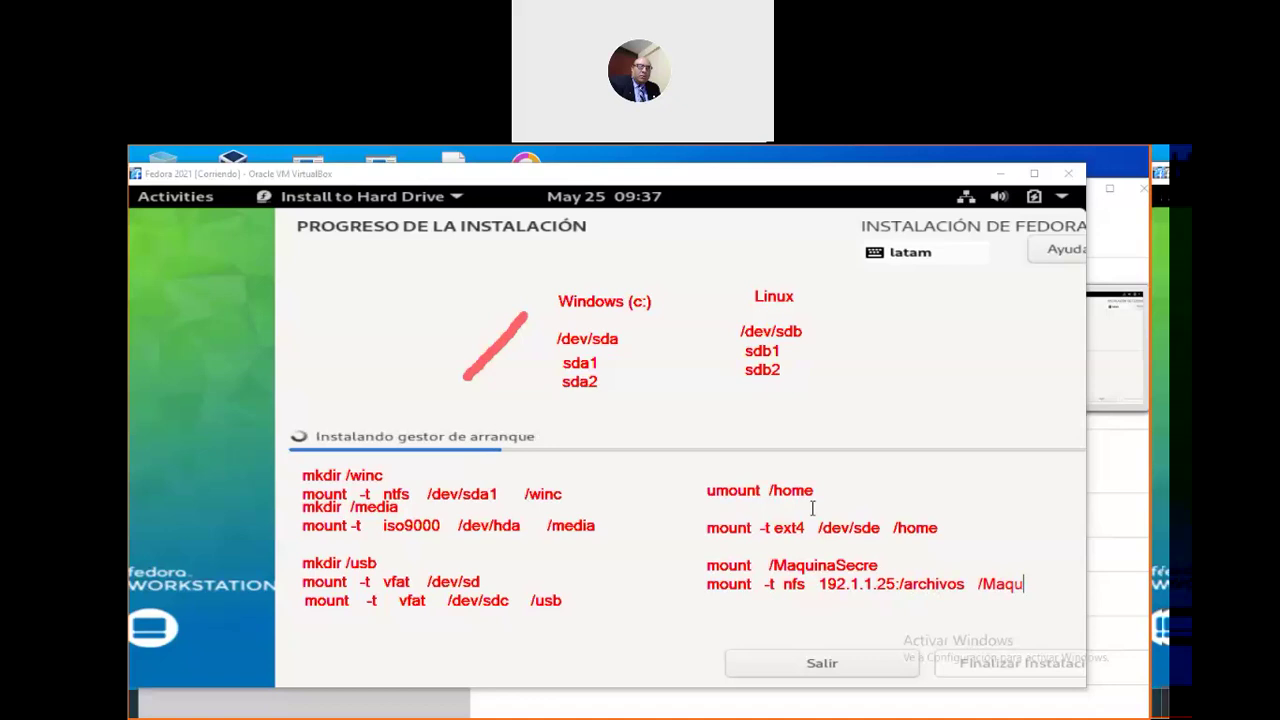
{"action": "type", "text": "inaSecre"}
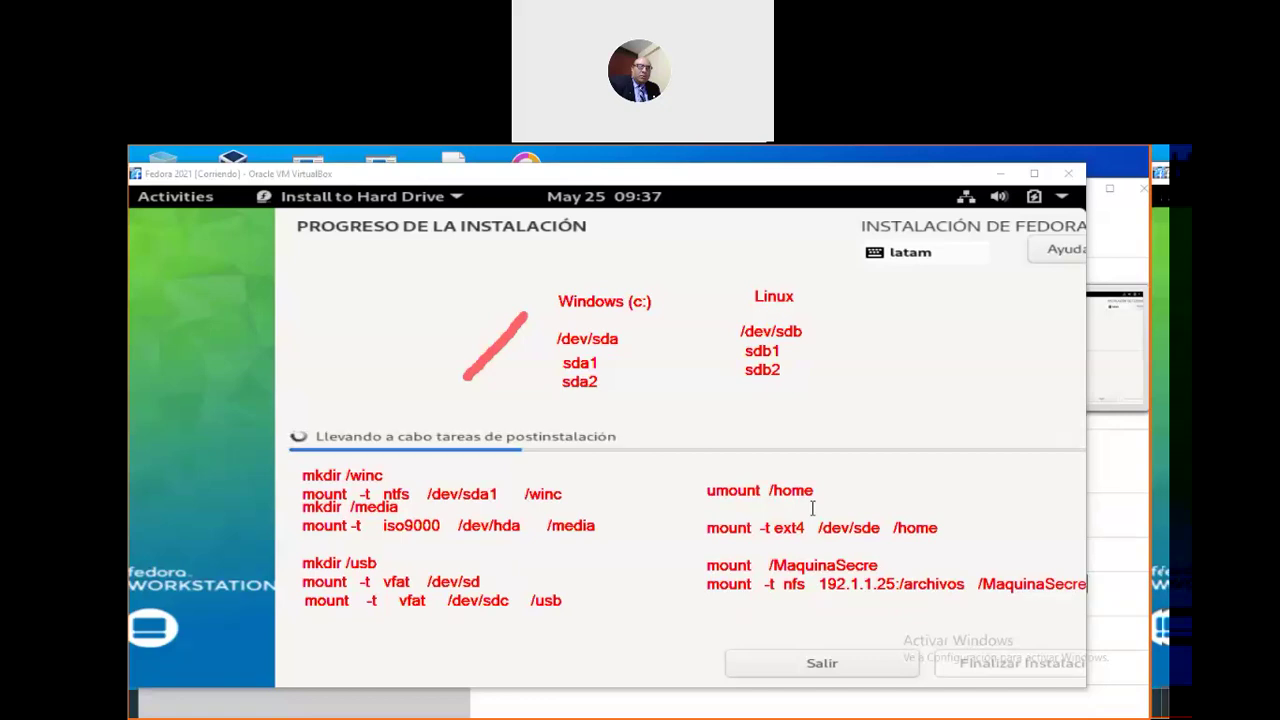
Add the heading SMB below the NFS mount example
{"action": "key", "text": "Return"}
{"action": "type", "text": "u"}
{"action": "key", "text": "BackSpace"}
{"action": "type", "text": "M"}
{"action": "key", "text": "BackSpace"}
{"action": "type", "text": "SMB"}
{"action": "key", "text": "Return"}
Write the partial example command mount -t smbfs under the SMB heading
{"action": "type", "text": "mpun"}
{"action": "key", "text": "BackSpace"}
{"action": "key", "text": "BackSpace"}
{"action": "key", "text": "BackSpace"}
{"action": "type", "text": "ount "}
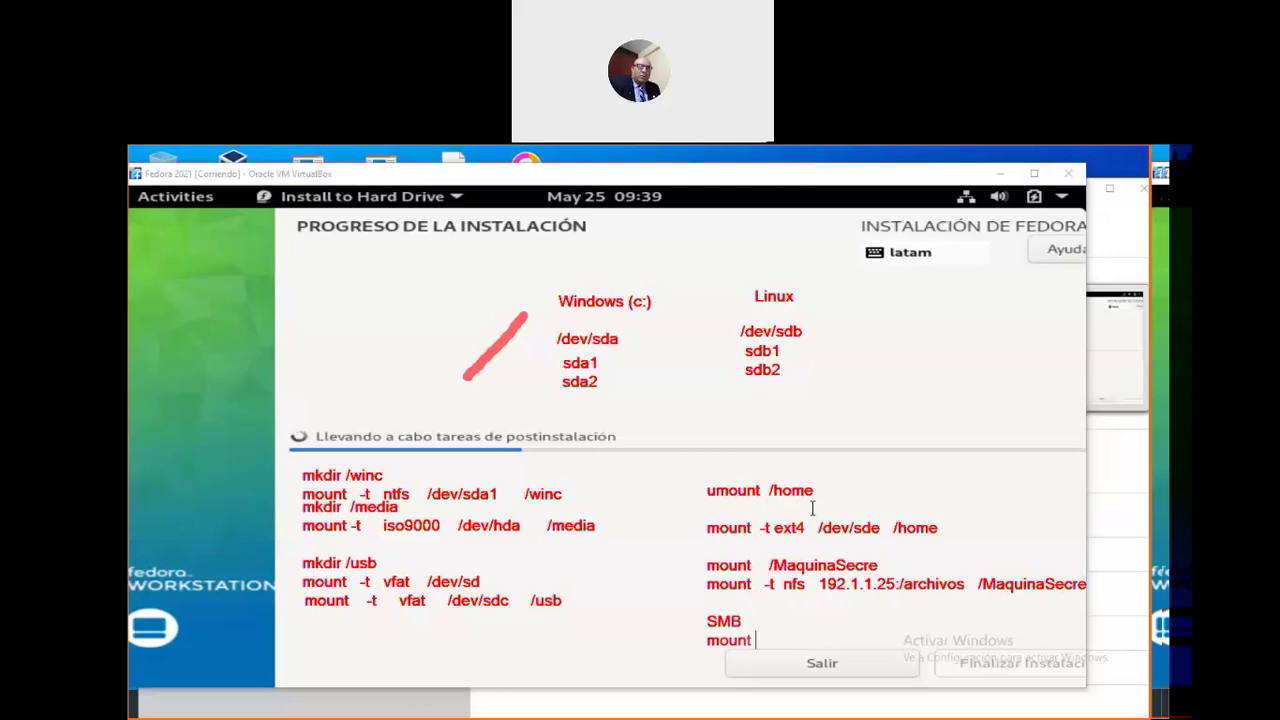
{"action": "type", "text": "-t"}
{"action": "key", "text": "BackSpace"}
{"action": "type", "text": "smbfs"}
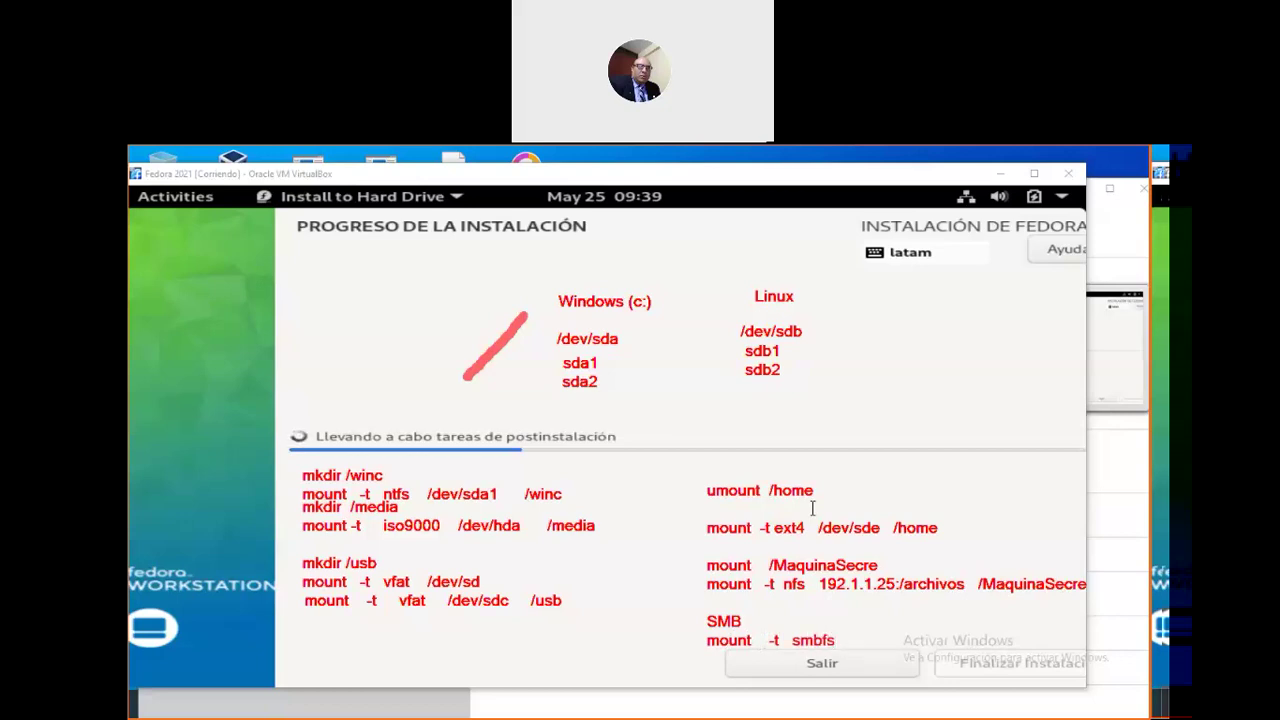
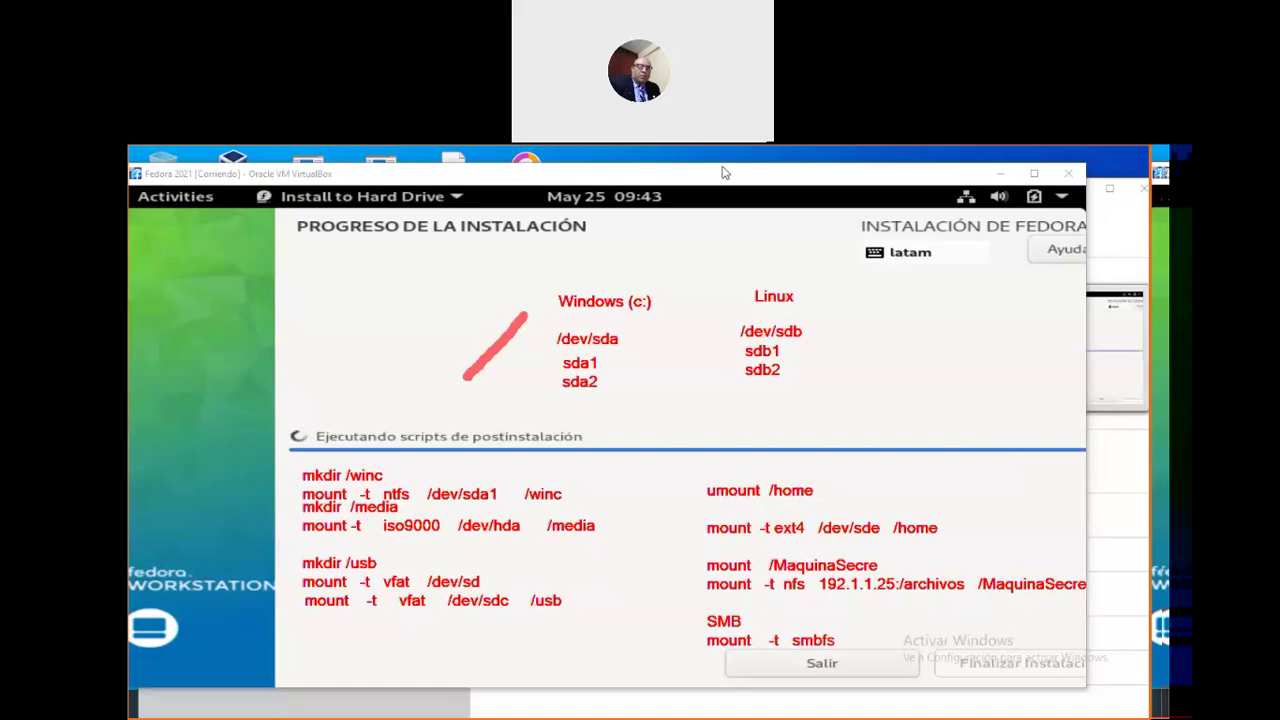
Clear the screen annotations and finish the completed Fedora installation to close the installer
{"action": "key", "text": "Escape"}
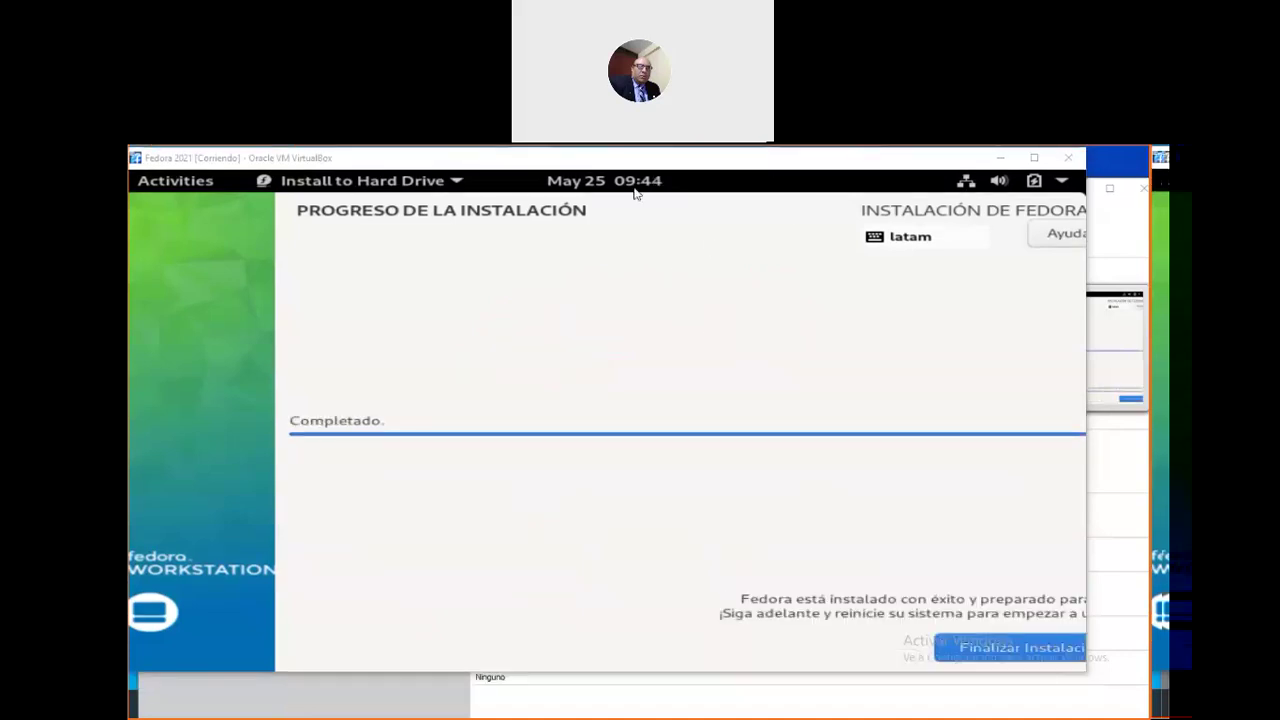
{"action": "left_click", "coordinate": [970, 640]}
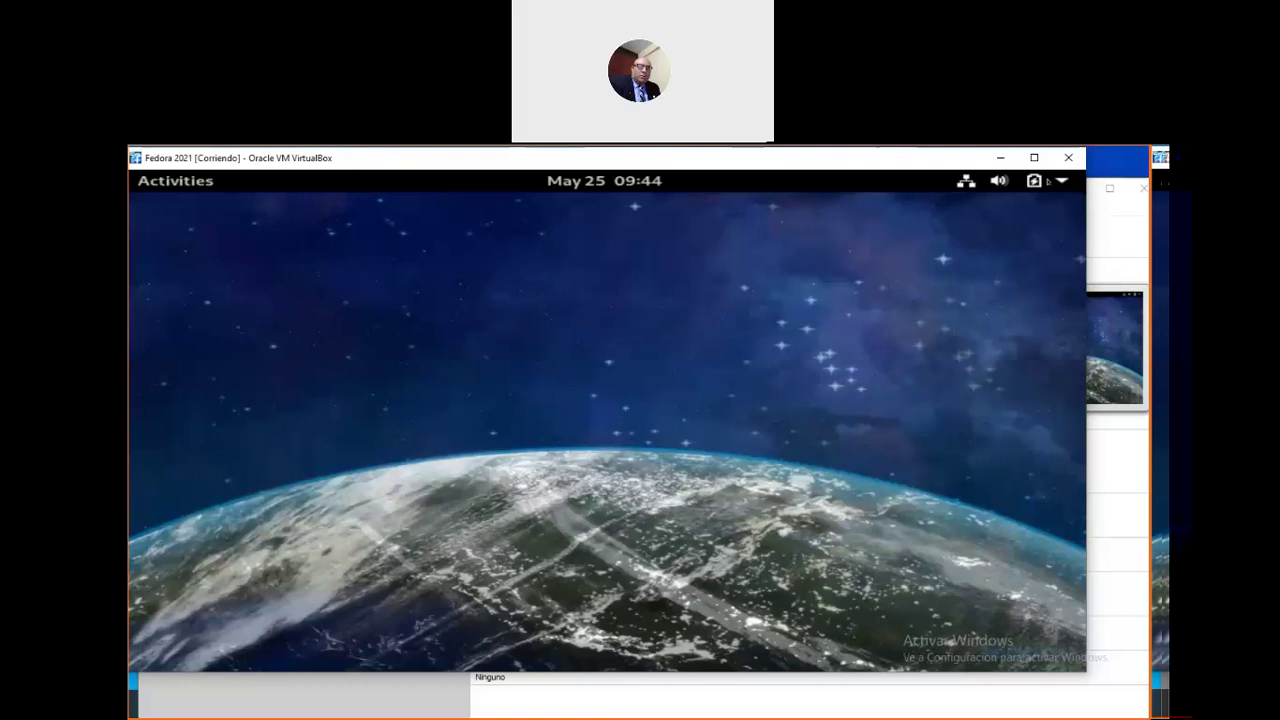
{"action": "left_click", "coordinate": [1000, 180]}
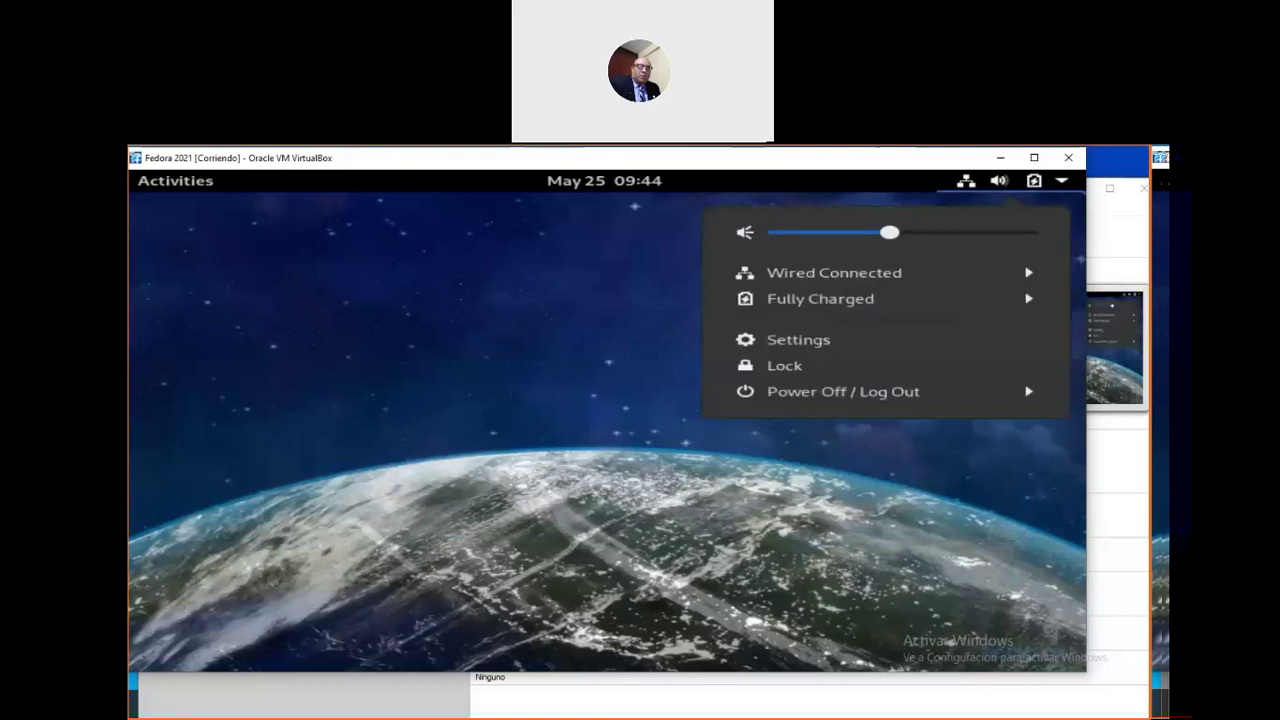
{"action": "left_click", "coordinate": [486, 393]}
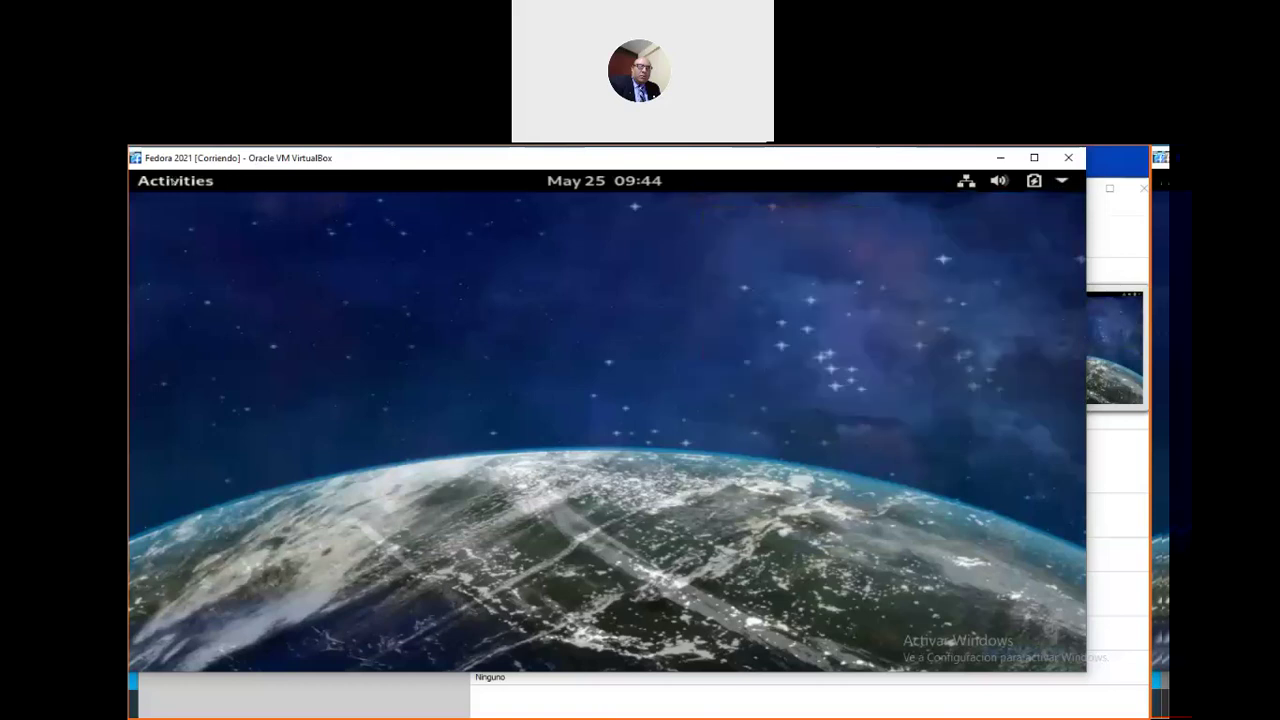
Search the live Fedora desktop for "termin" and open Terminal
{"action": "left_click", "coordinate": [175, 180]}
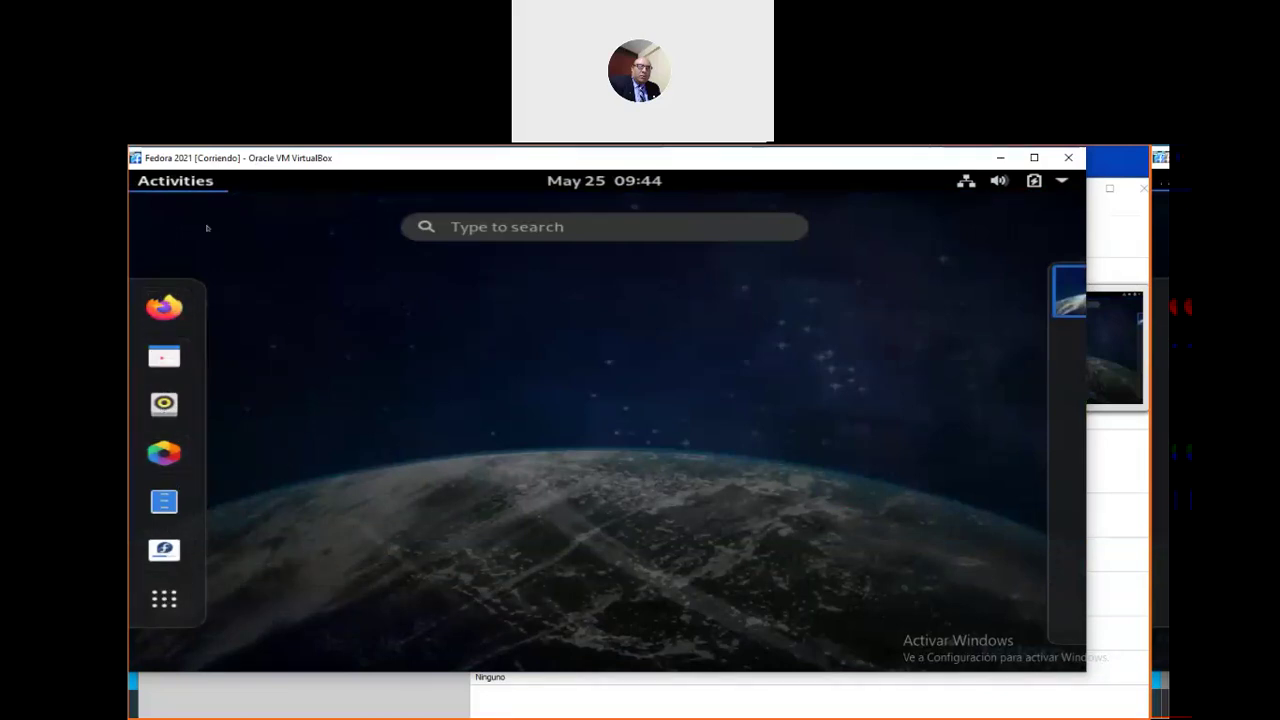
{"action": "left_click", "coordinate": [180, 183]}
{"action": "left_click", "coordinate": [181, 185]}
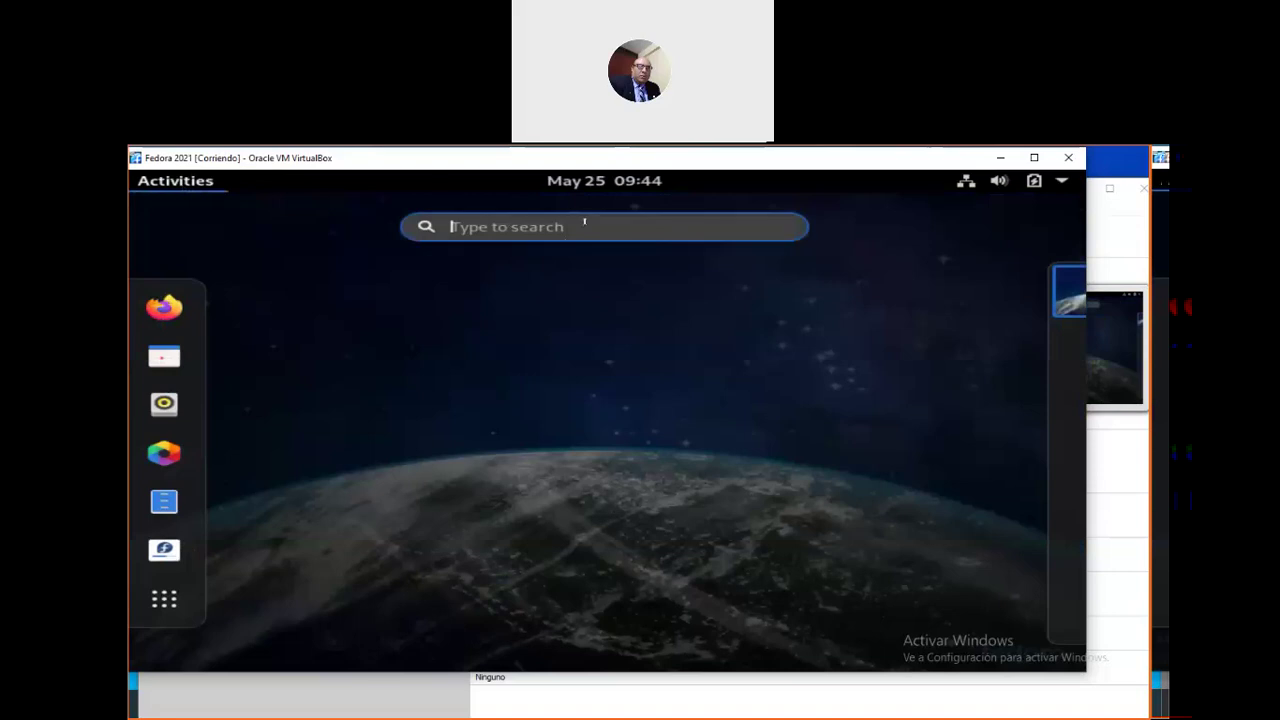
{"action": "type", "text": "termin"}
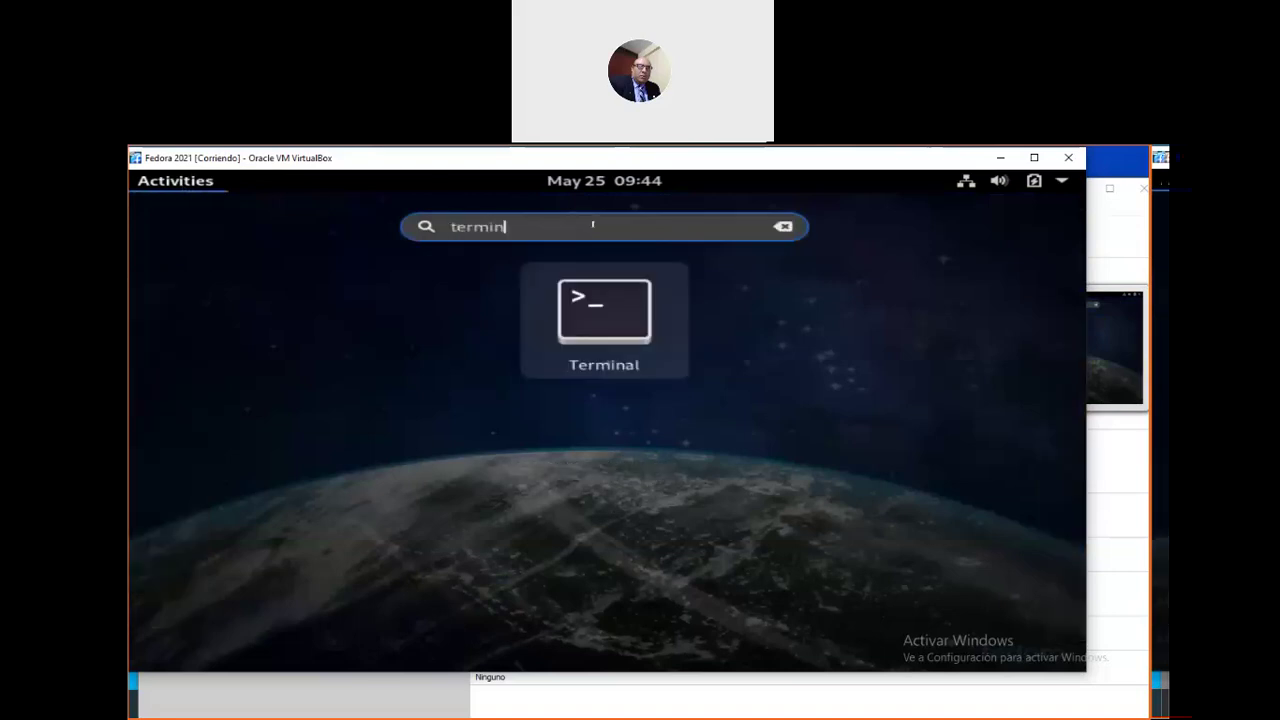
{"action": "left_click", "coordinate": [586, 368]}
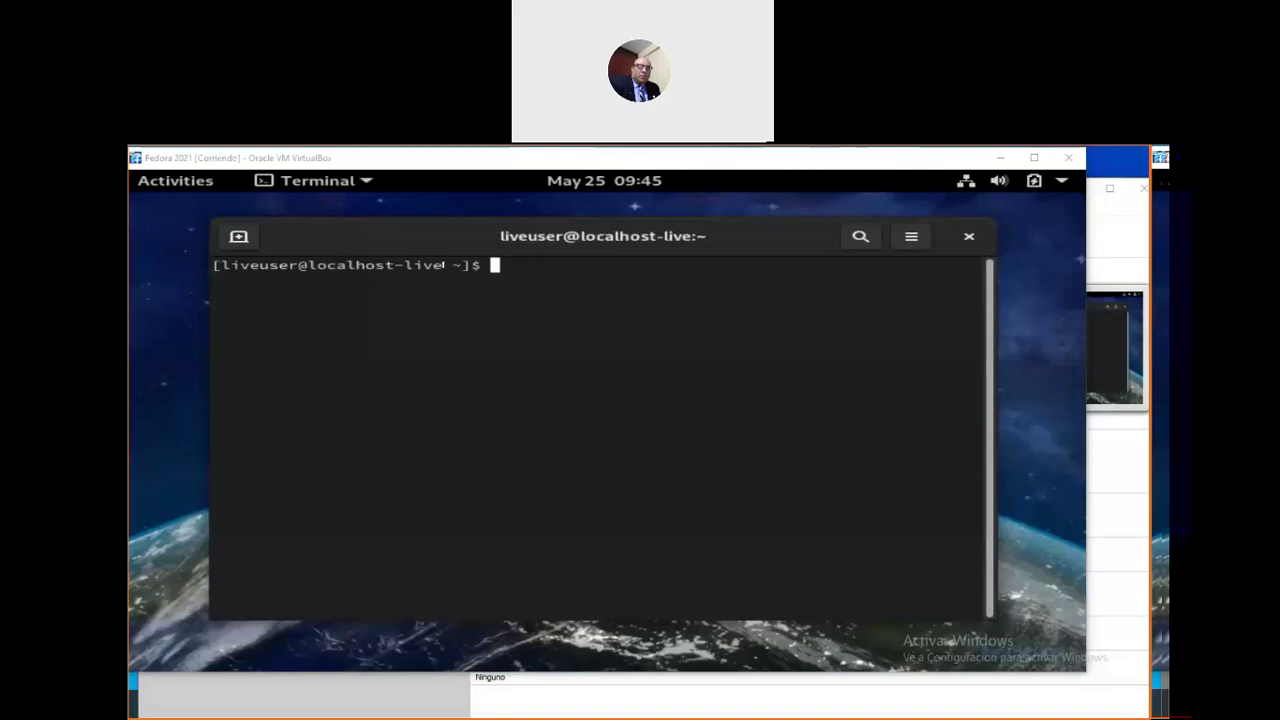
Print the current working directory with pwd
{"action": "type", "text": "pwd"}
{"action": "key", "text": "Return"}
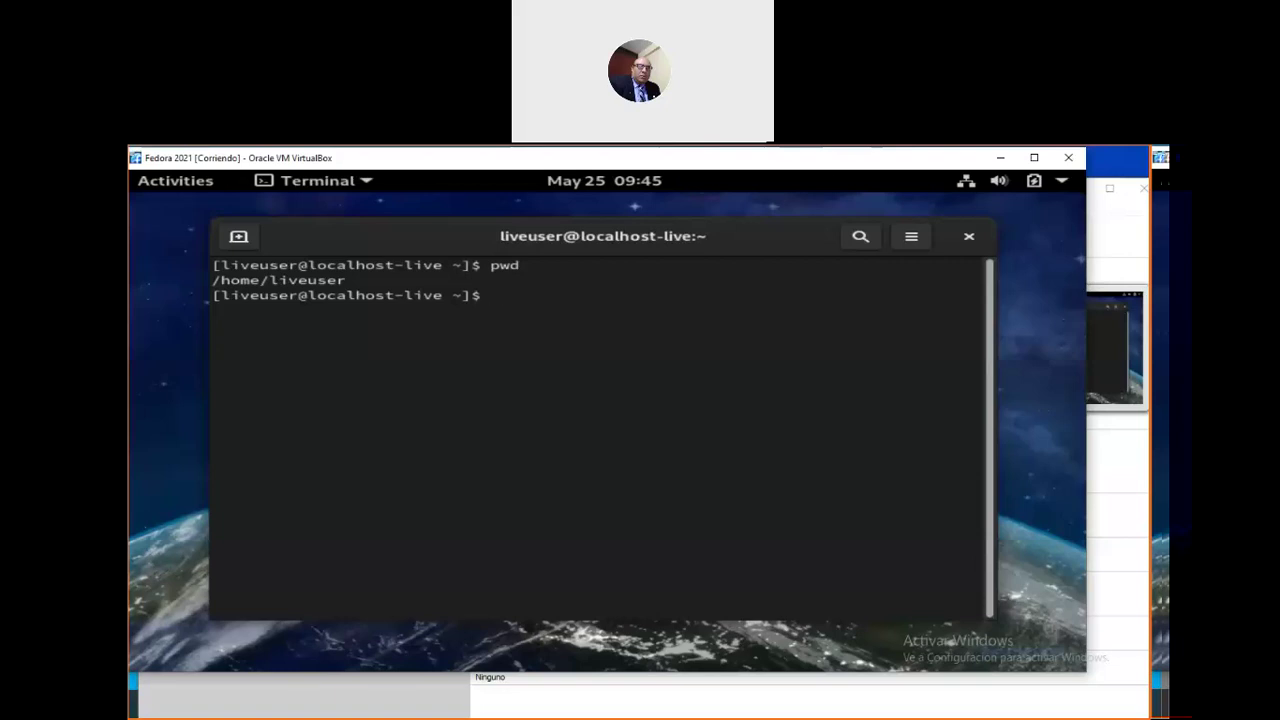
{"action": "type", "text": "c"}
{"action": "key", "text": "BackSpace"}
Enlarge the terminal text by one zoom level and maximize the terminal window
{"action": "left_click", "coordinate": [912, 237]}
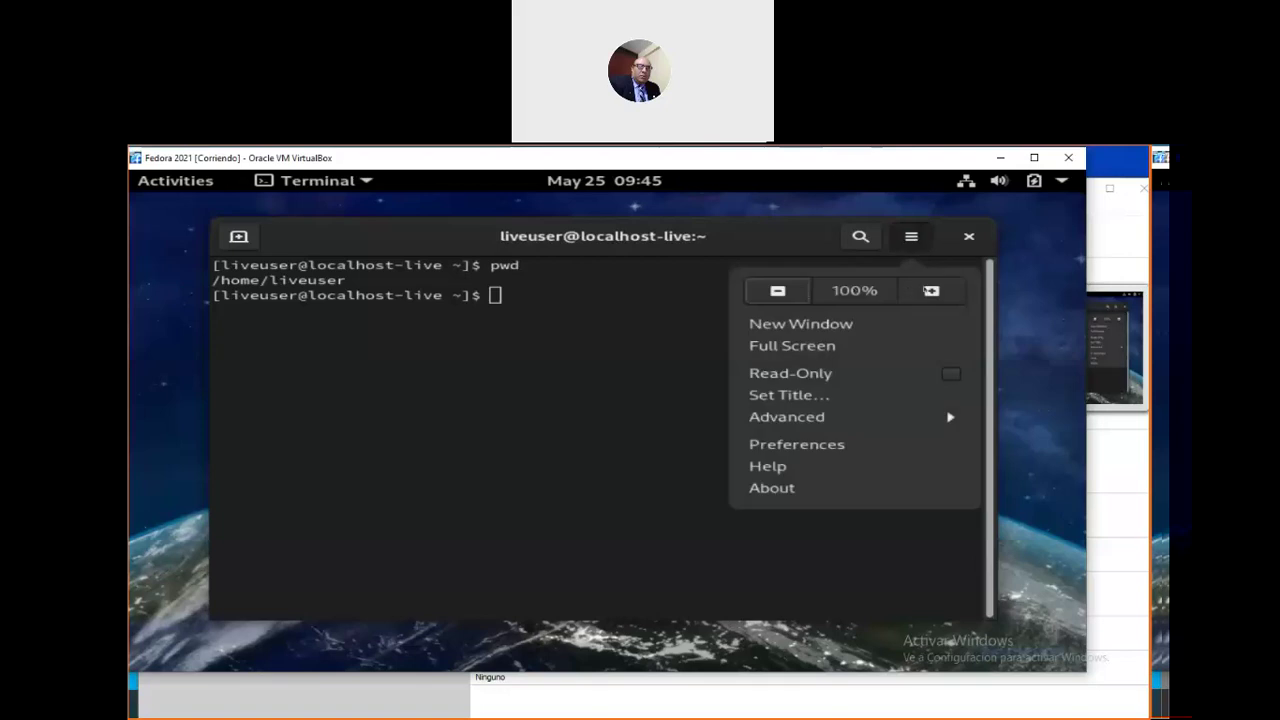
{"action": "left_click", "coordinate": [932, 288]}
{"action": "double_click", "coordinate": [695, 225]}
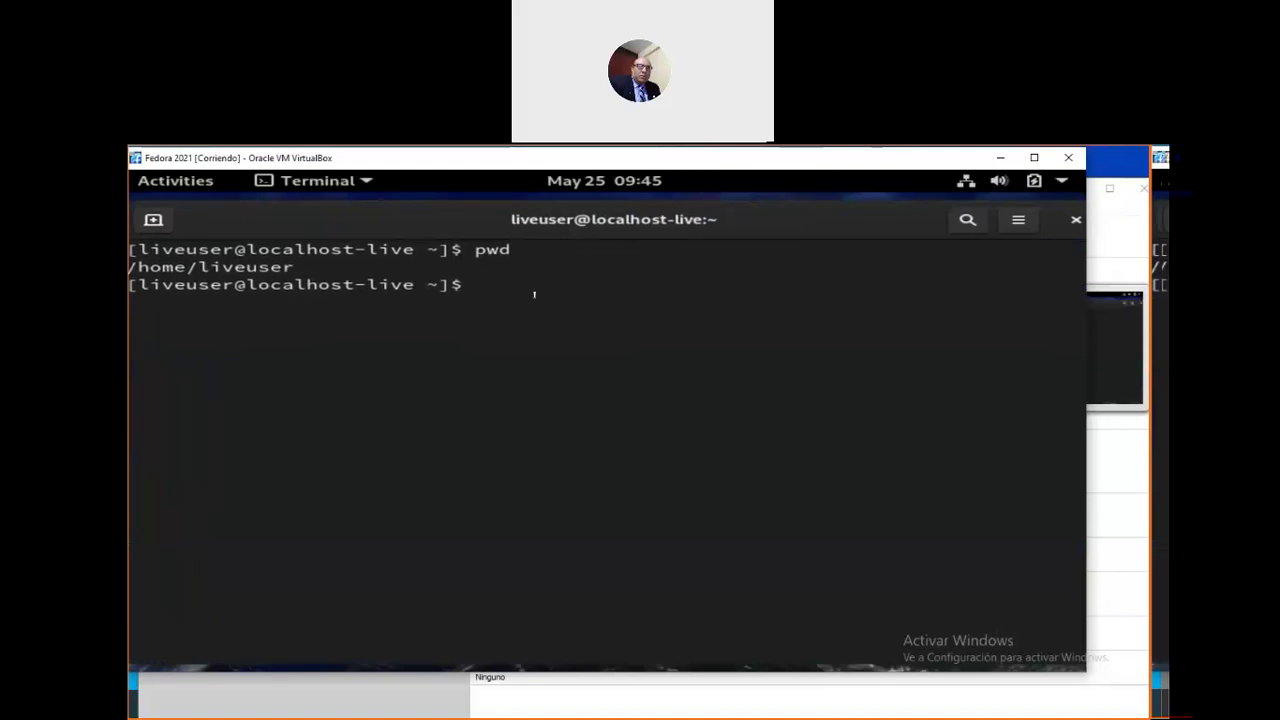
Switch to the root account in the terminal with su - root
{"action": "type", "text": "su - root"}
{"action": "key", "text": "Return"}
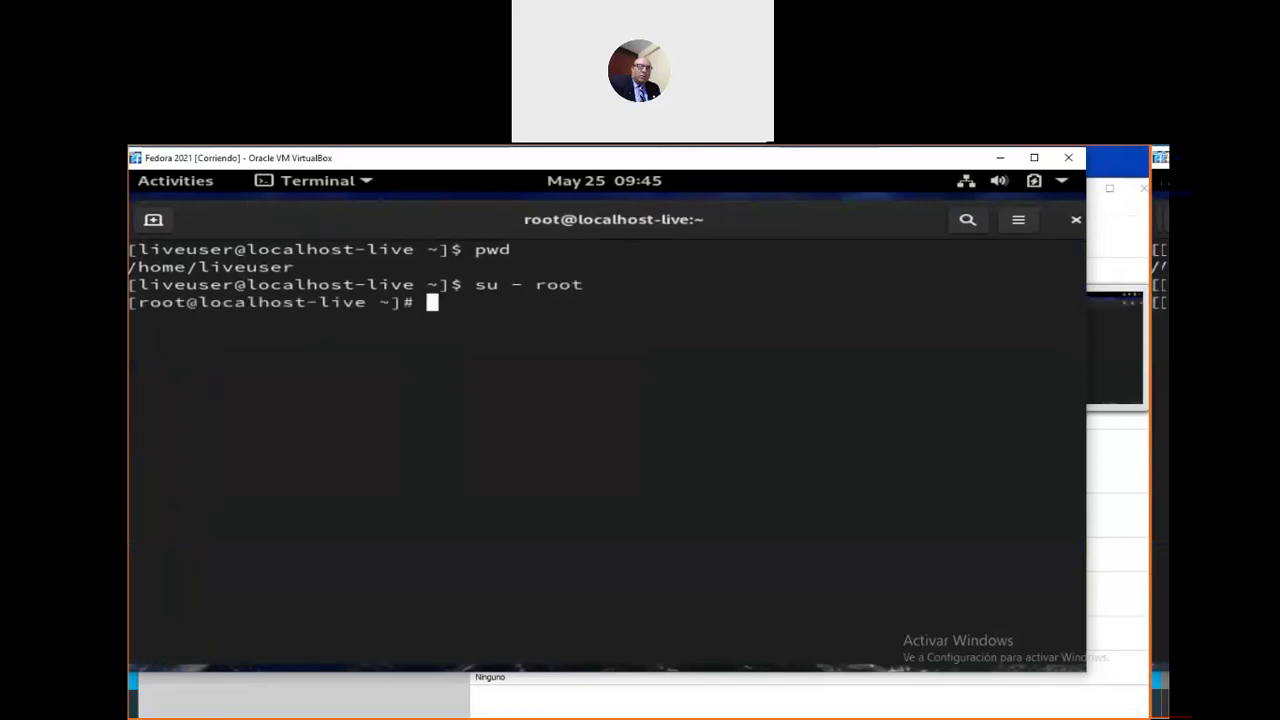